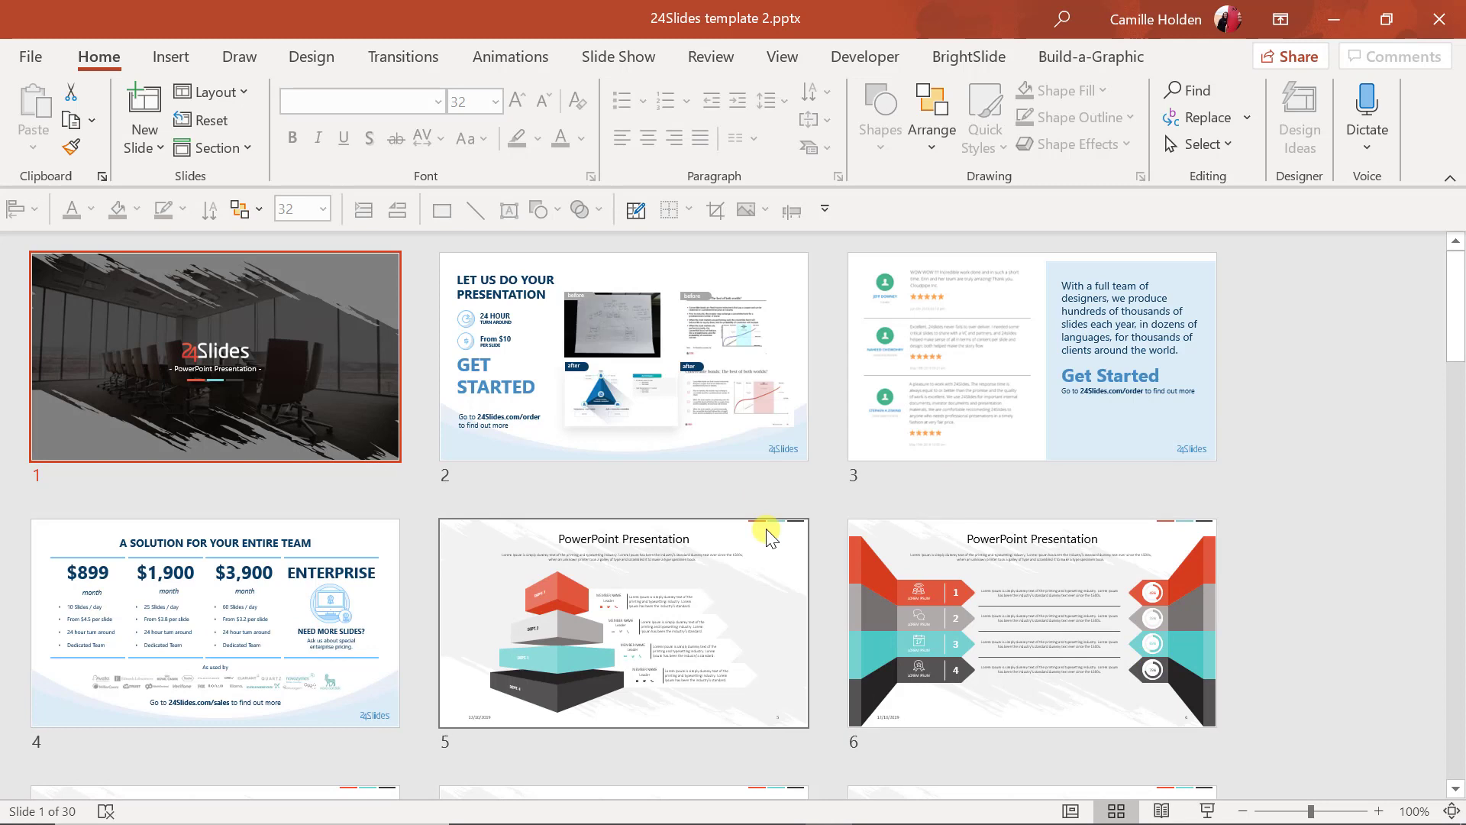
# Browse the template's opening slides in Slide Sorter, down to slide 5.
pyautogui.press('Down')
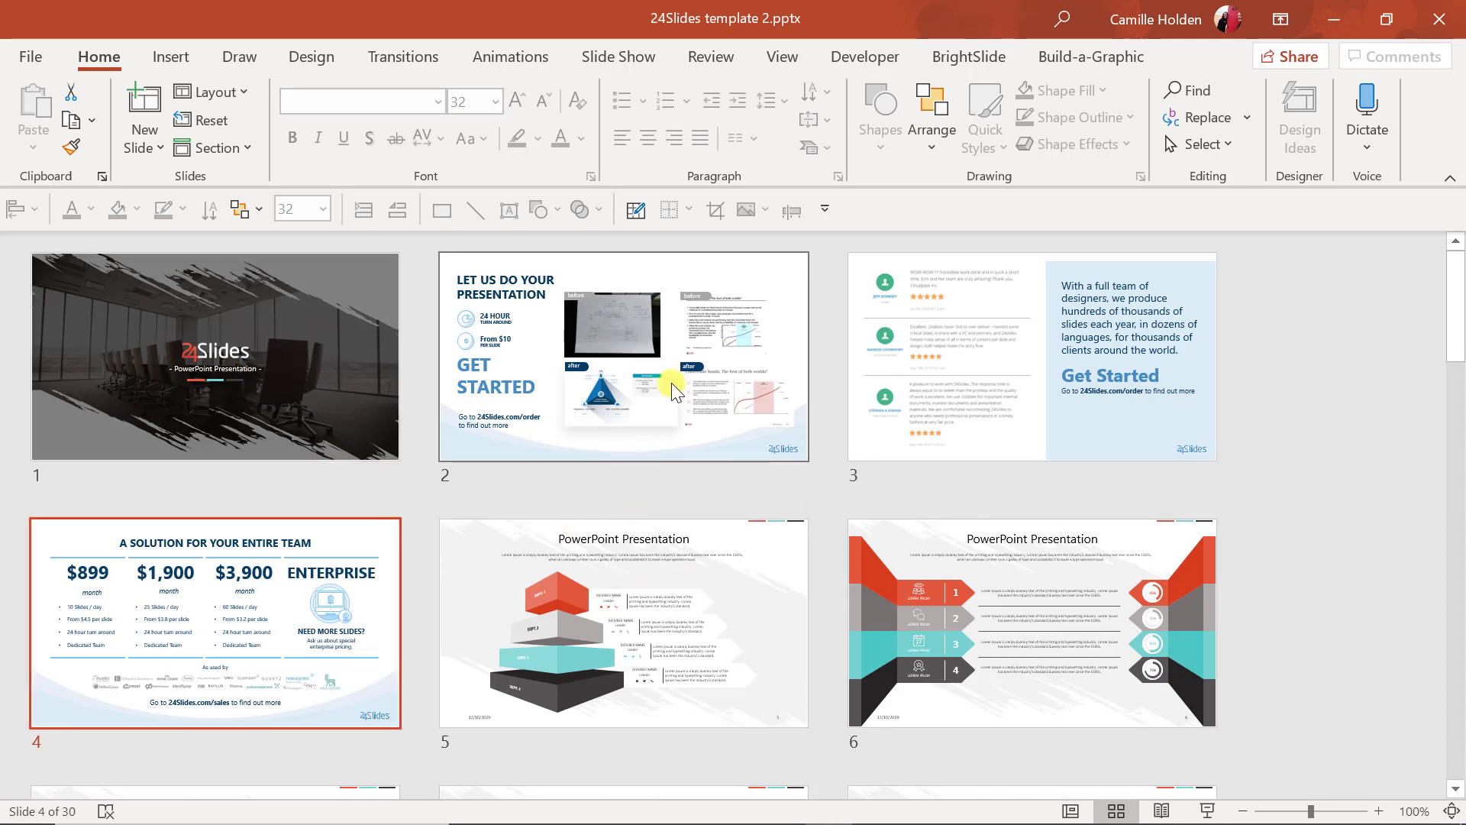
pyautogui.click(675, 391)
pyautogui.click(926, 382)
pyautogui.click(348, 624)
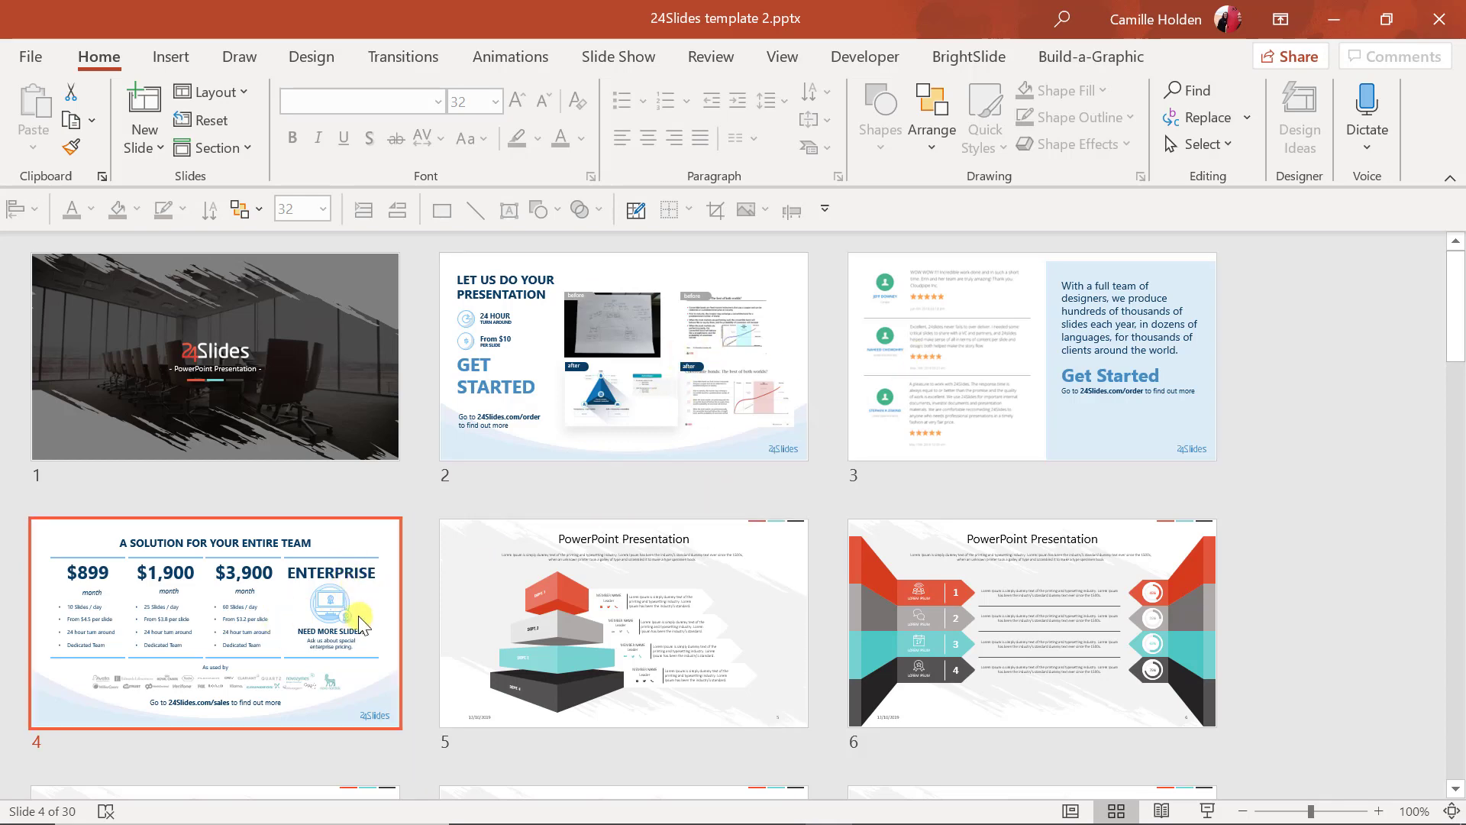
pyautogui.scroll(-2, 656, 504)
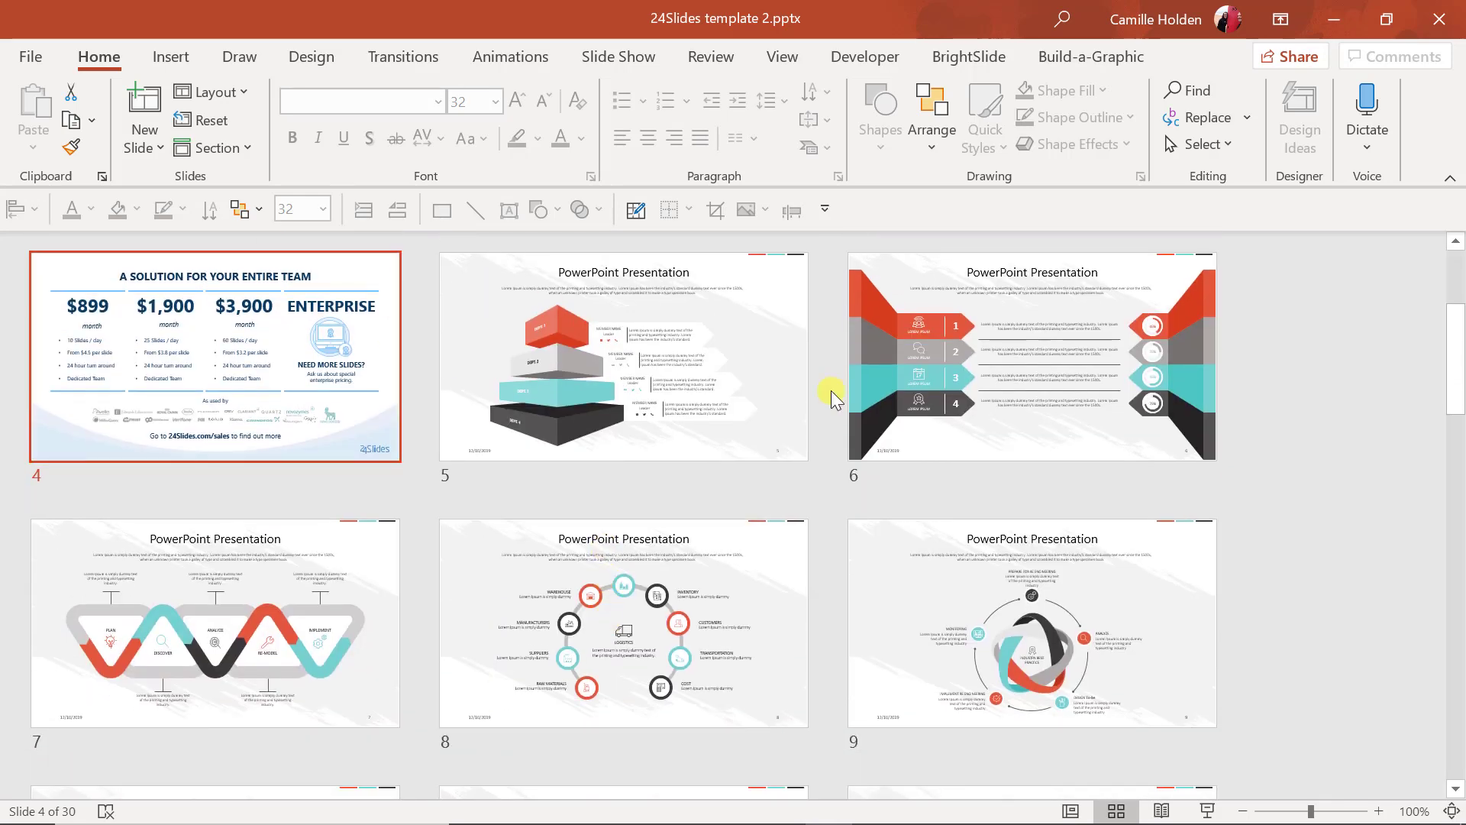
pyautogui.click(763, 420)
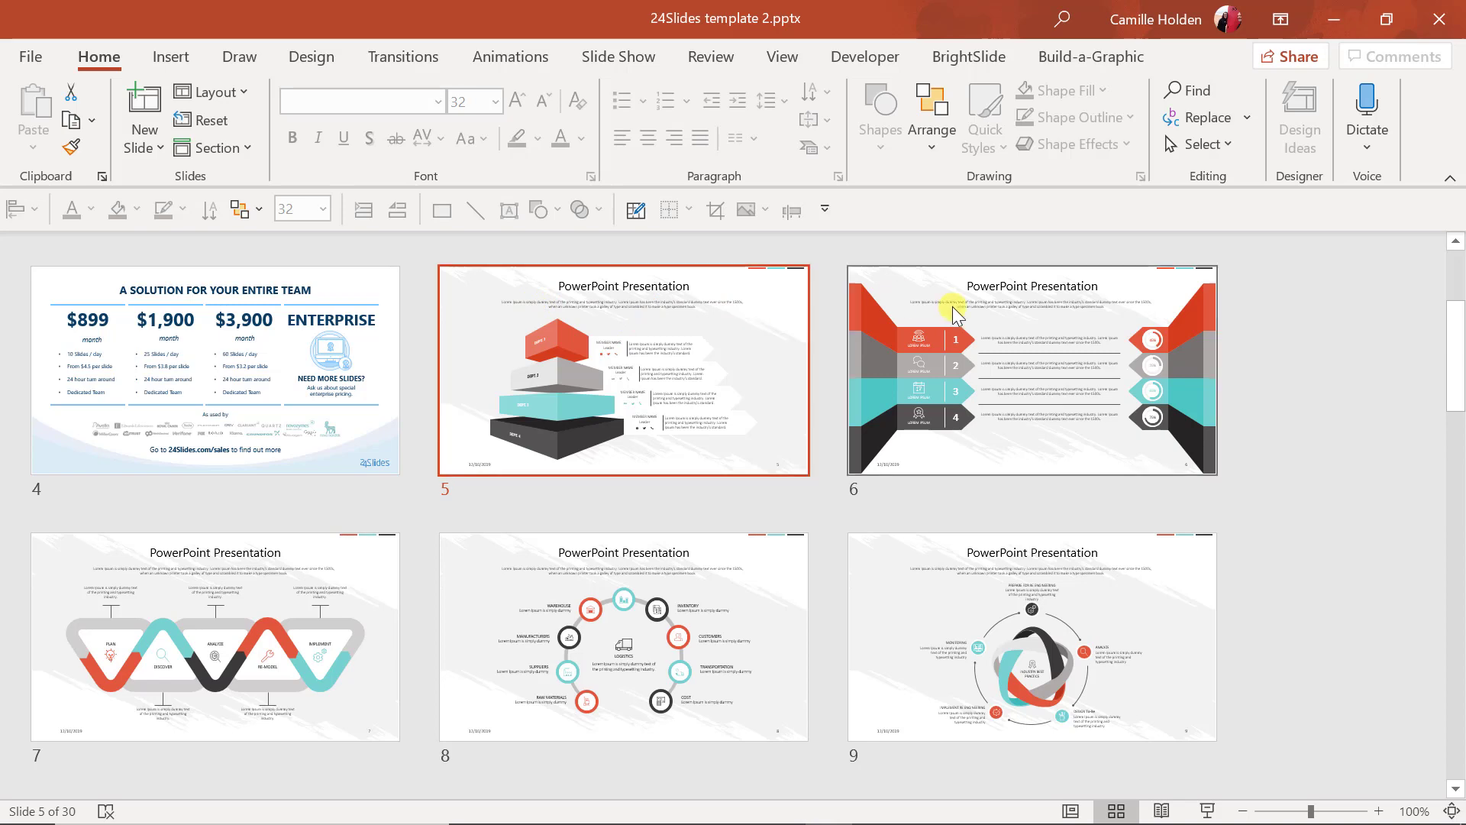
# Scroll through the remaining thumbnails to the final slide 30 and select slide 25.
pyautogui.scroll(-2, 694, 543)
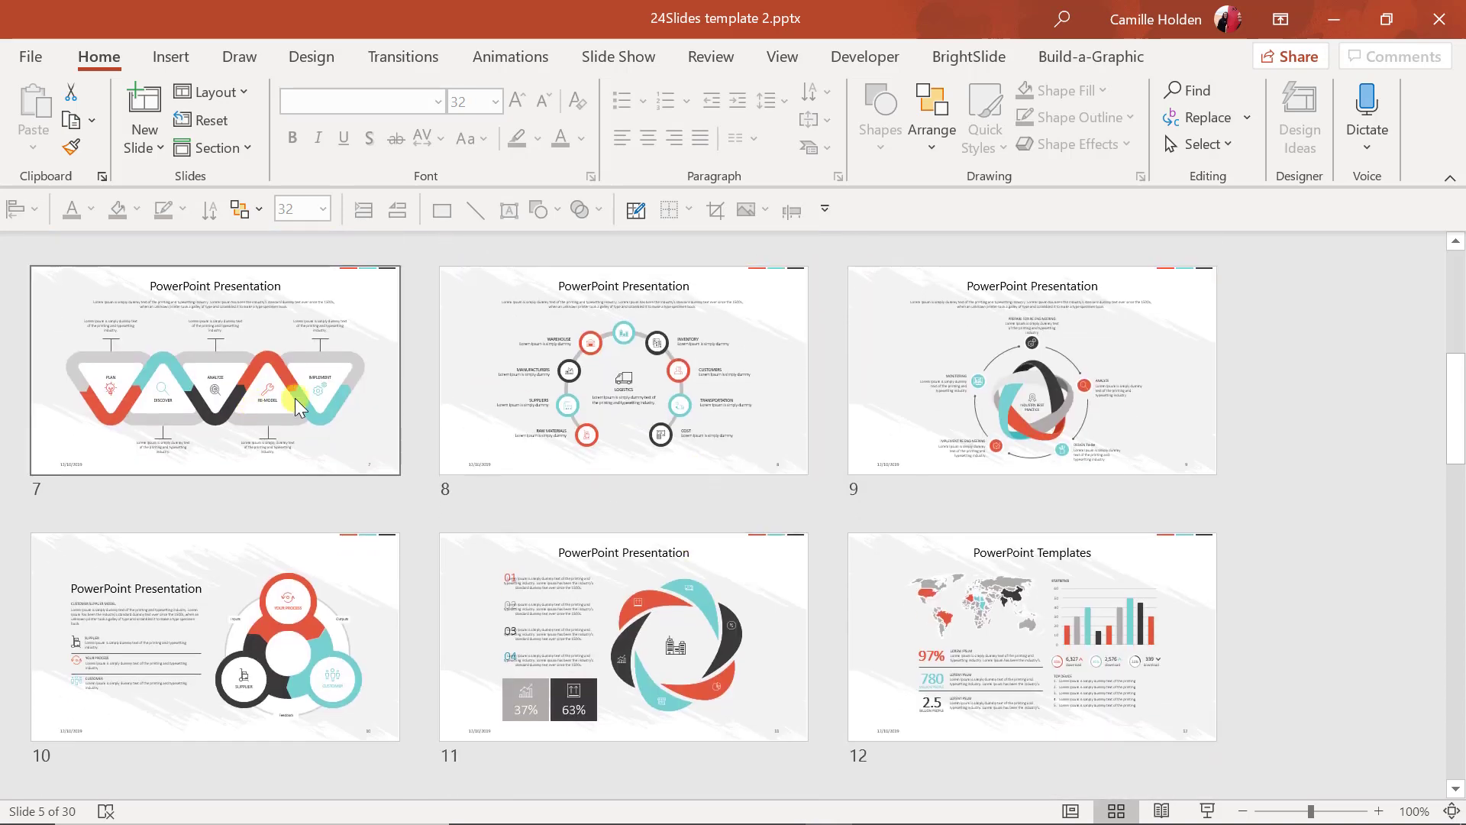
pyautogui.scroll(-2, 960, 651)
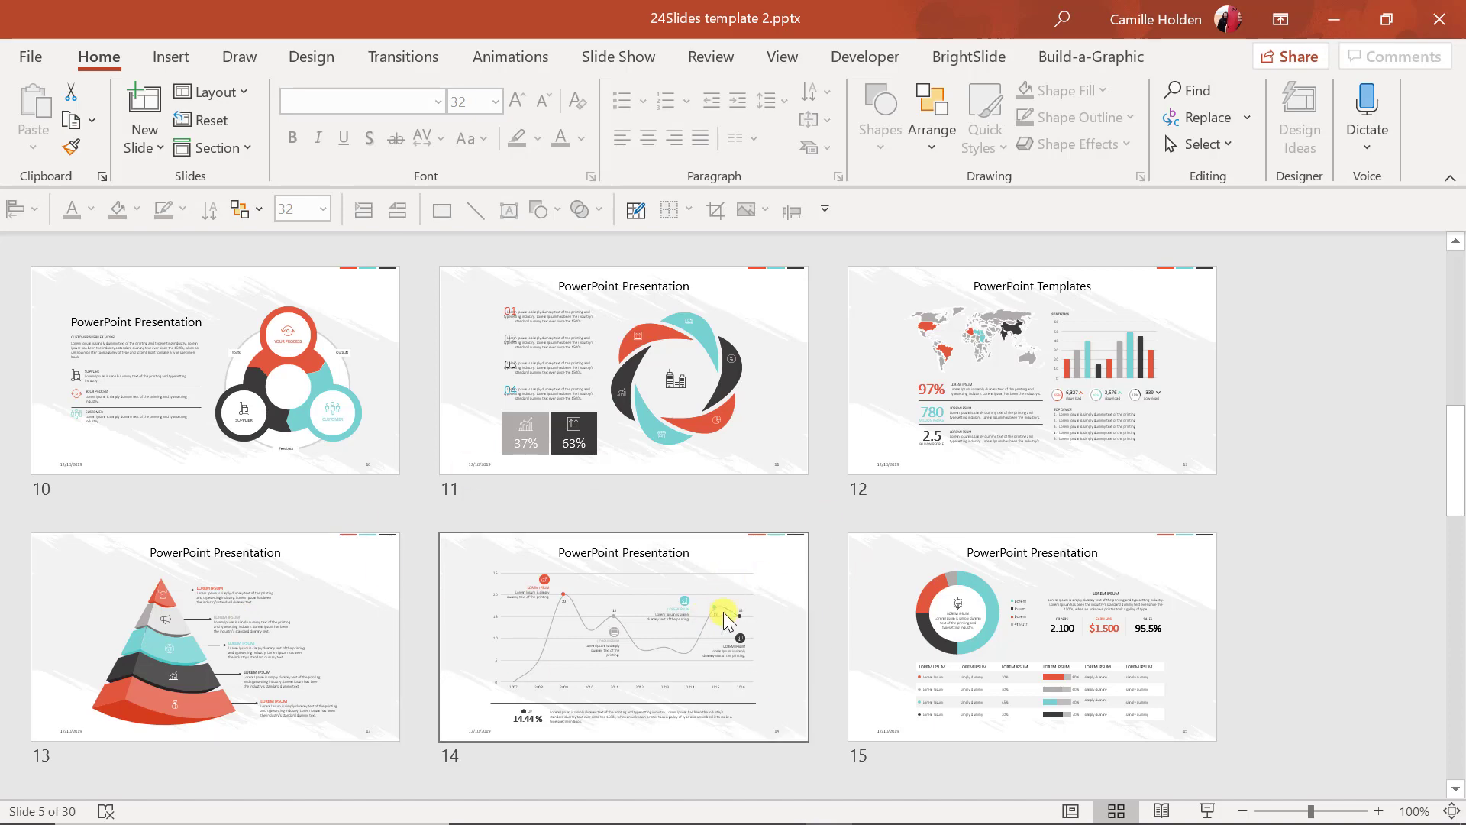
pyautogui.scroll(-3, 722, 611)
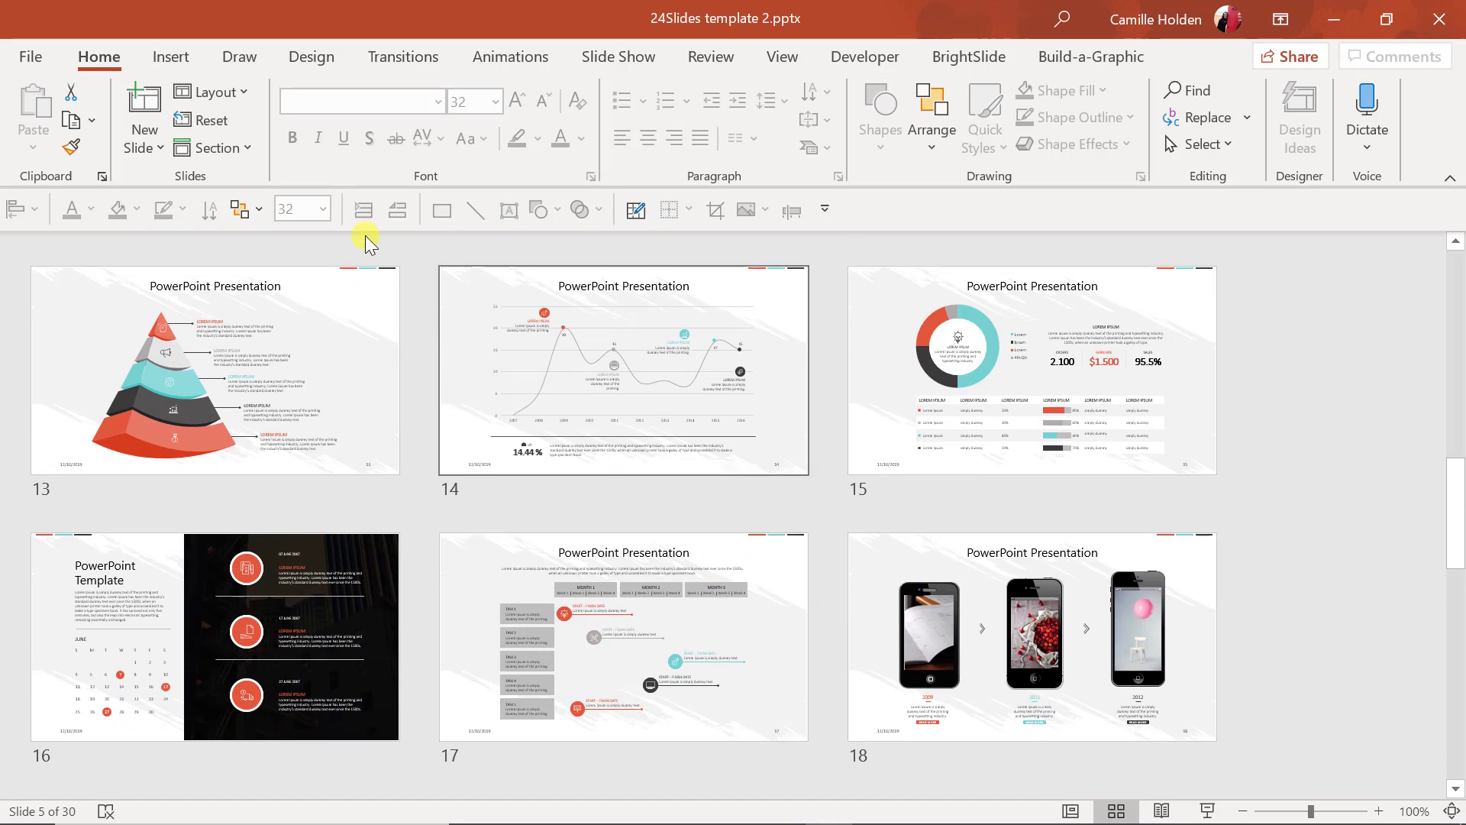
pyautogui.scroll(-3, 697, 484)
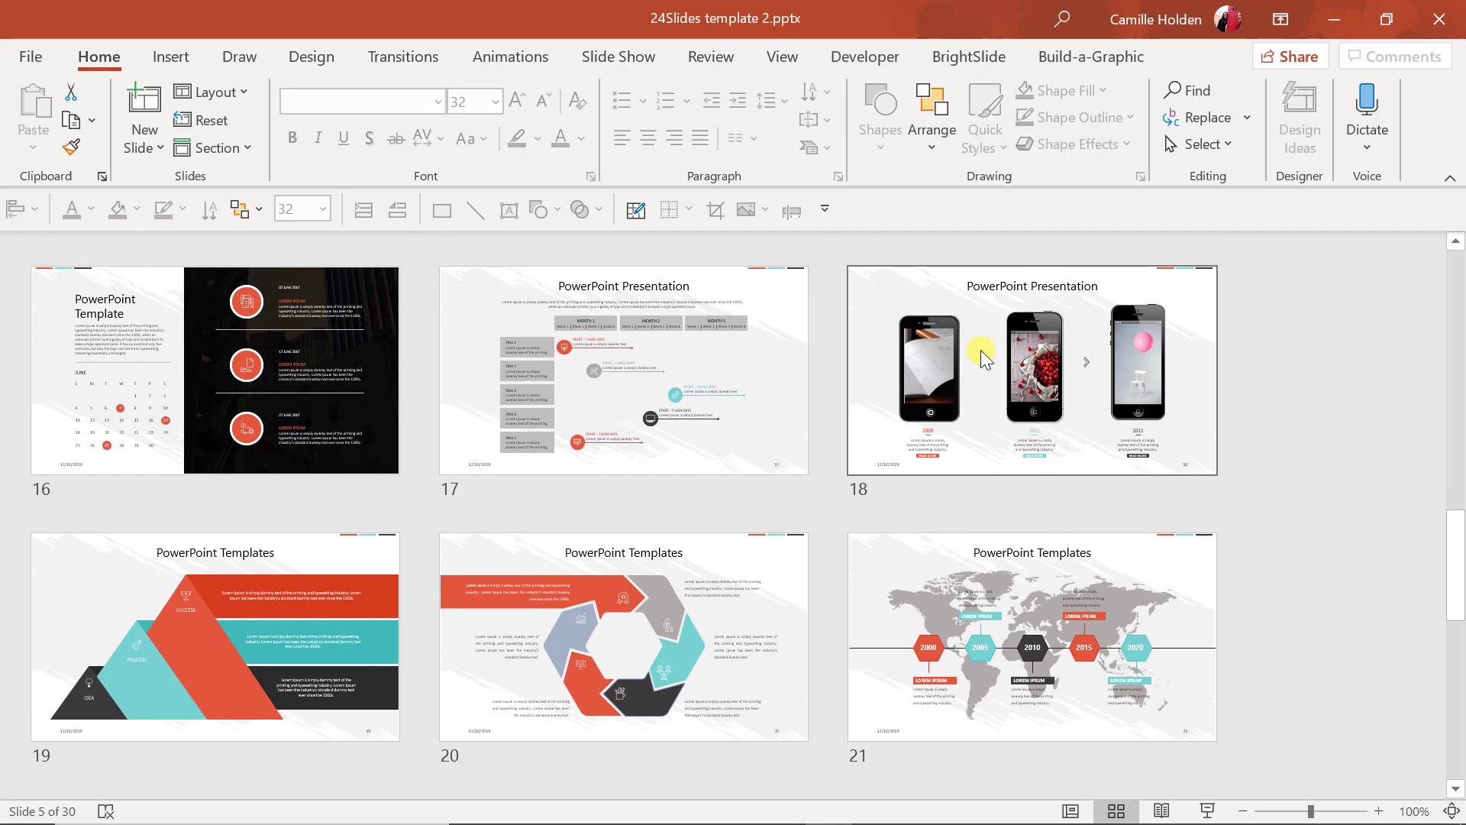
pyautogui.scroll(-3, 1107, 411)
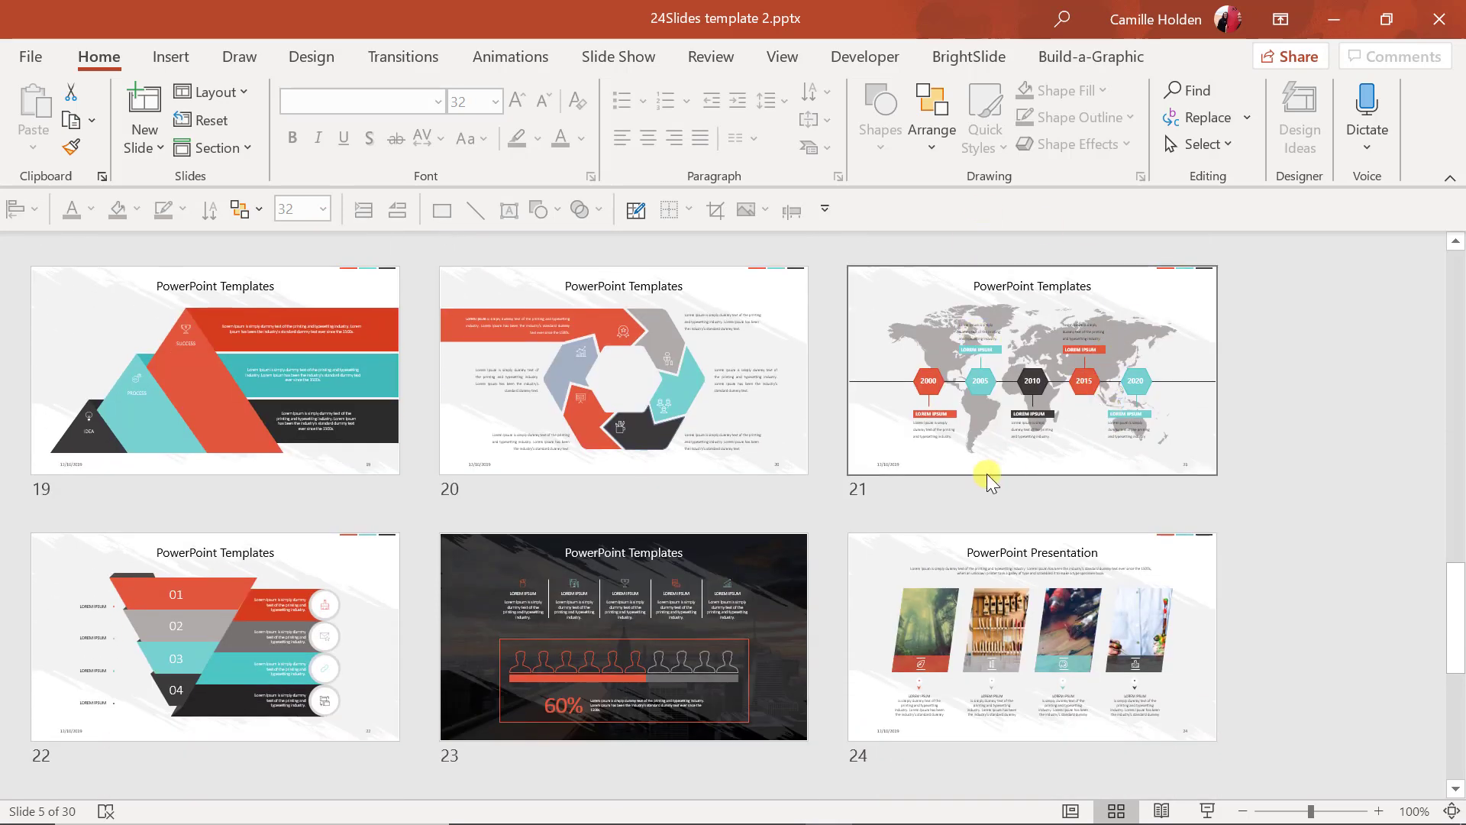
pyautogui.scroll(-3, 514, 670)
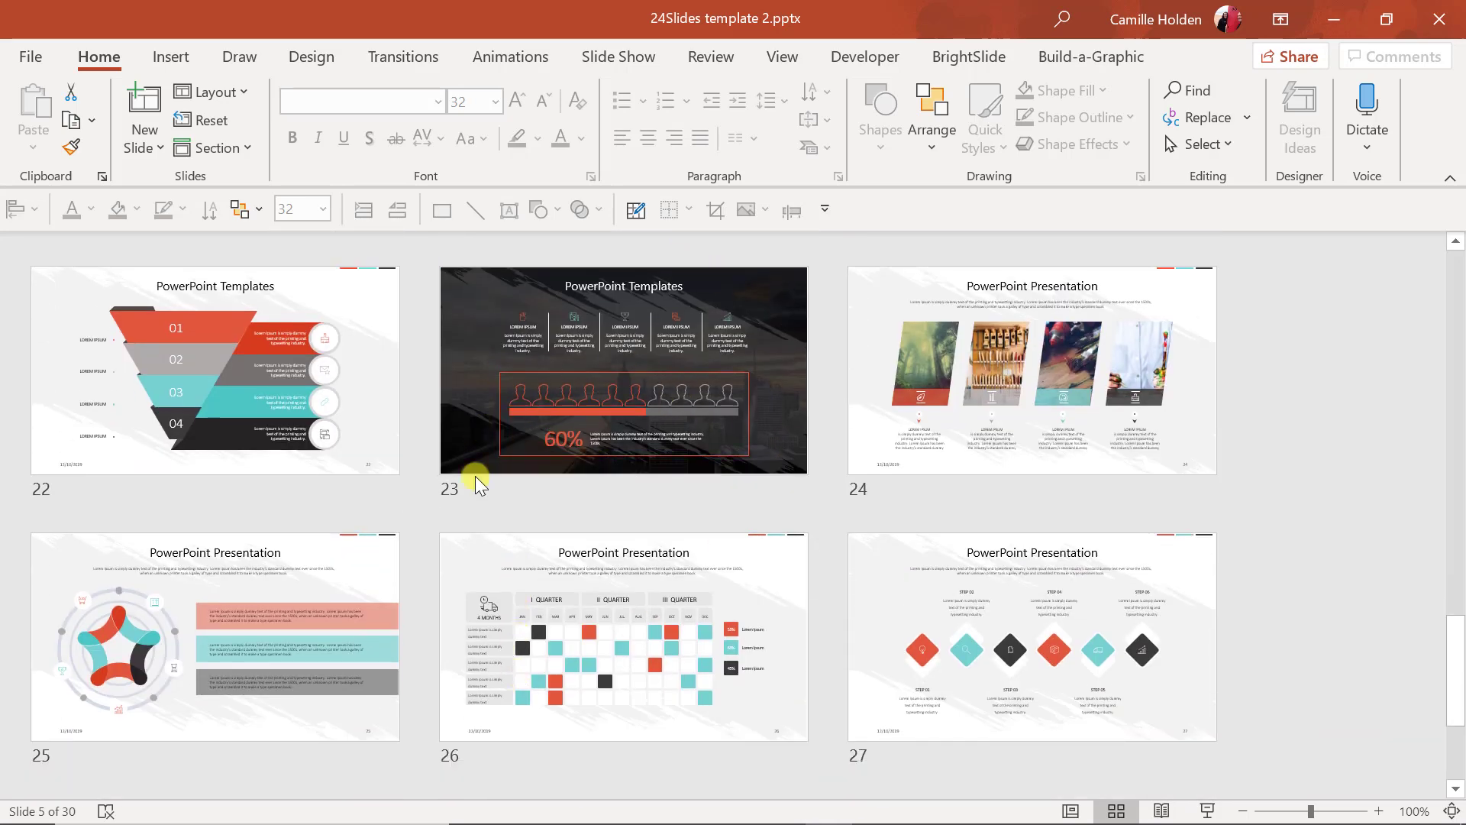
pyautogui.scroll(-3, 475, 480)
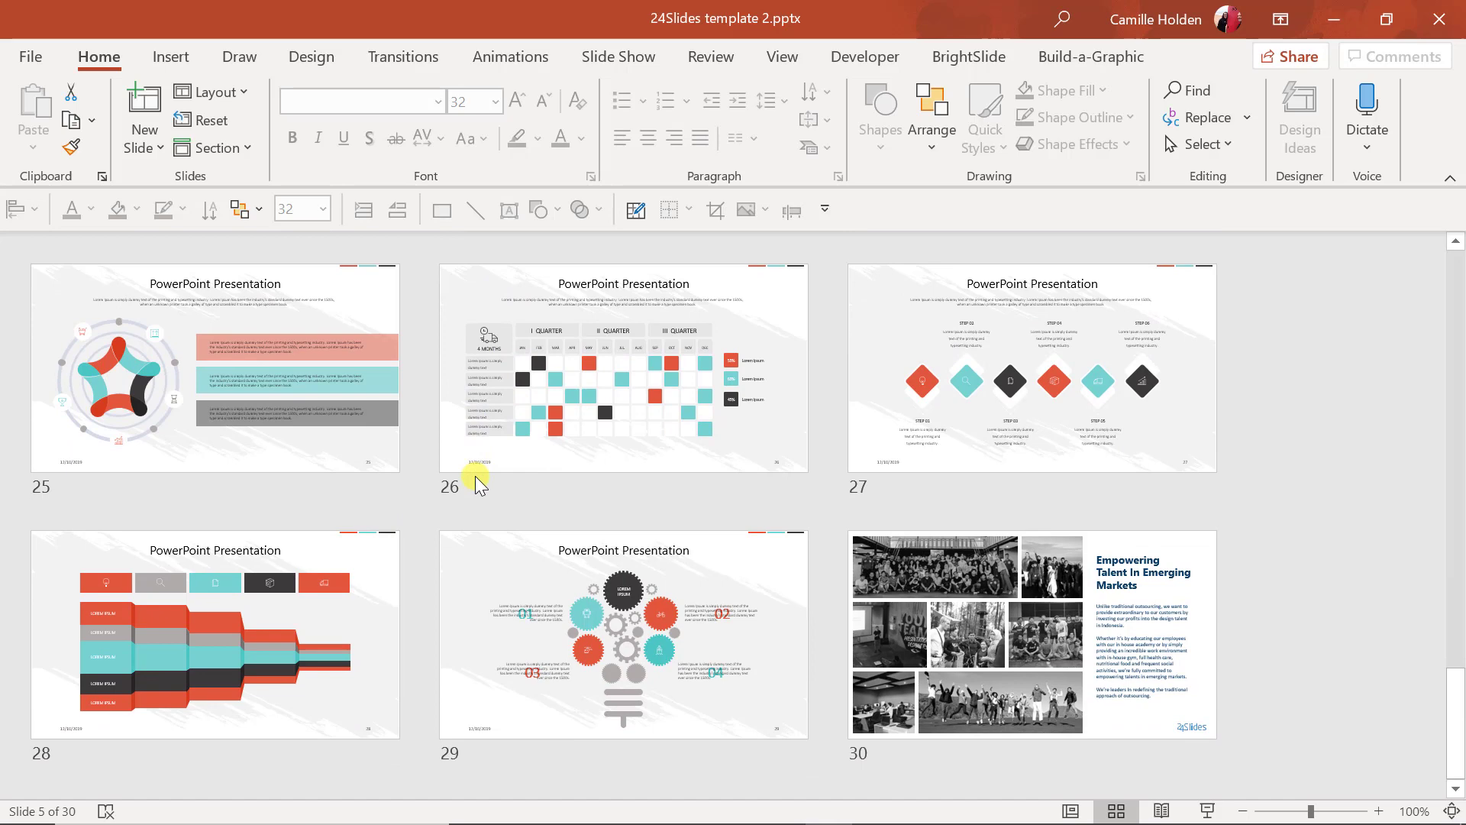
pyautogui.click(148, 321)
# Open slide 25 in Normal view and check its Segoe UI title and Calibri Light description fonts.
pyautogui.doubleClick(148, 321)
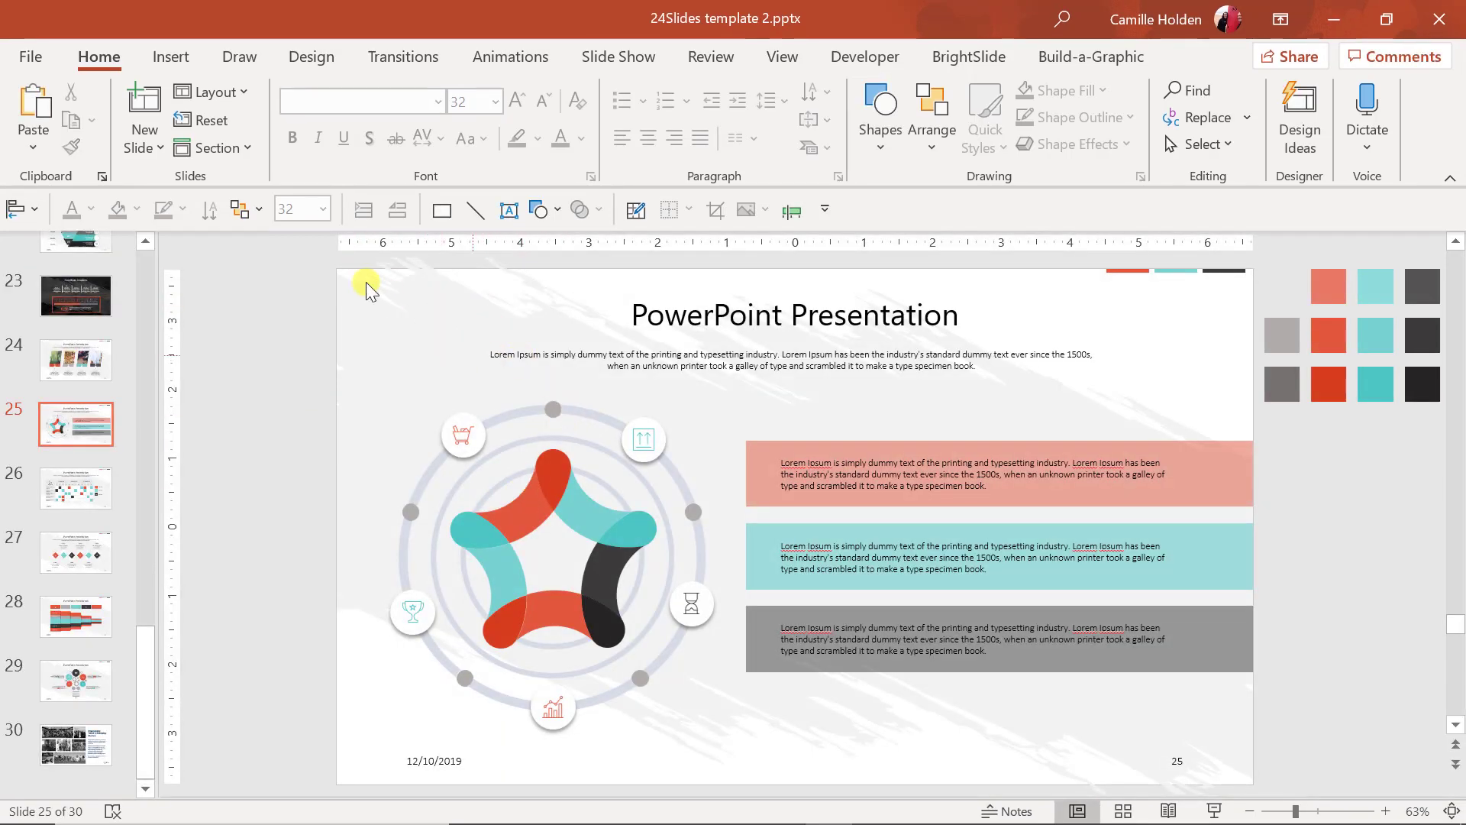
pyautogui.scroll(5, 84, 599)
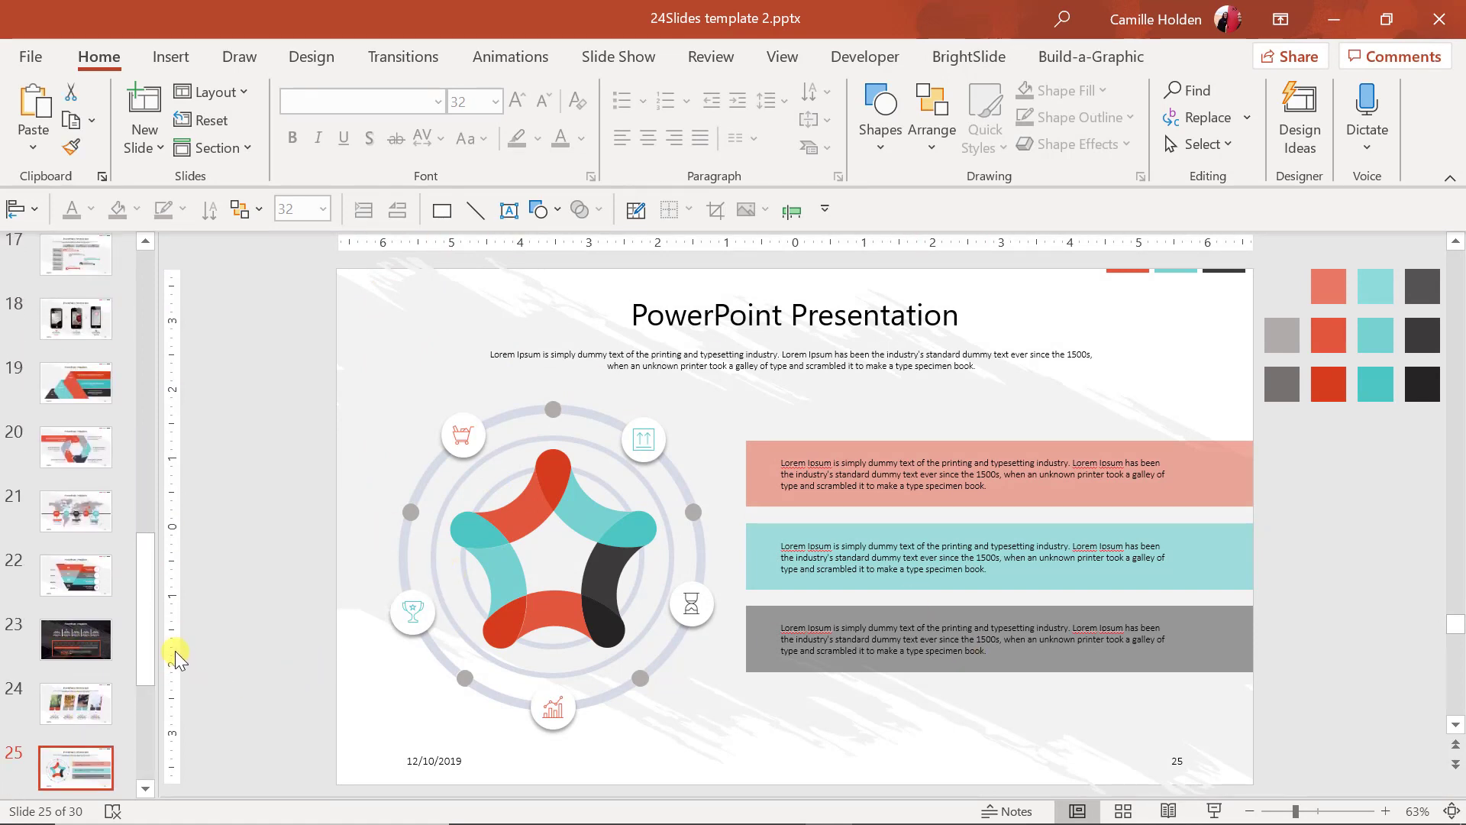
pyautogui.moveTo(140, 644); pyautogui.dragTo(137, 233)
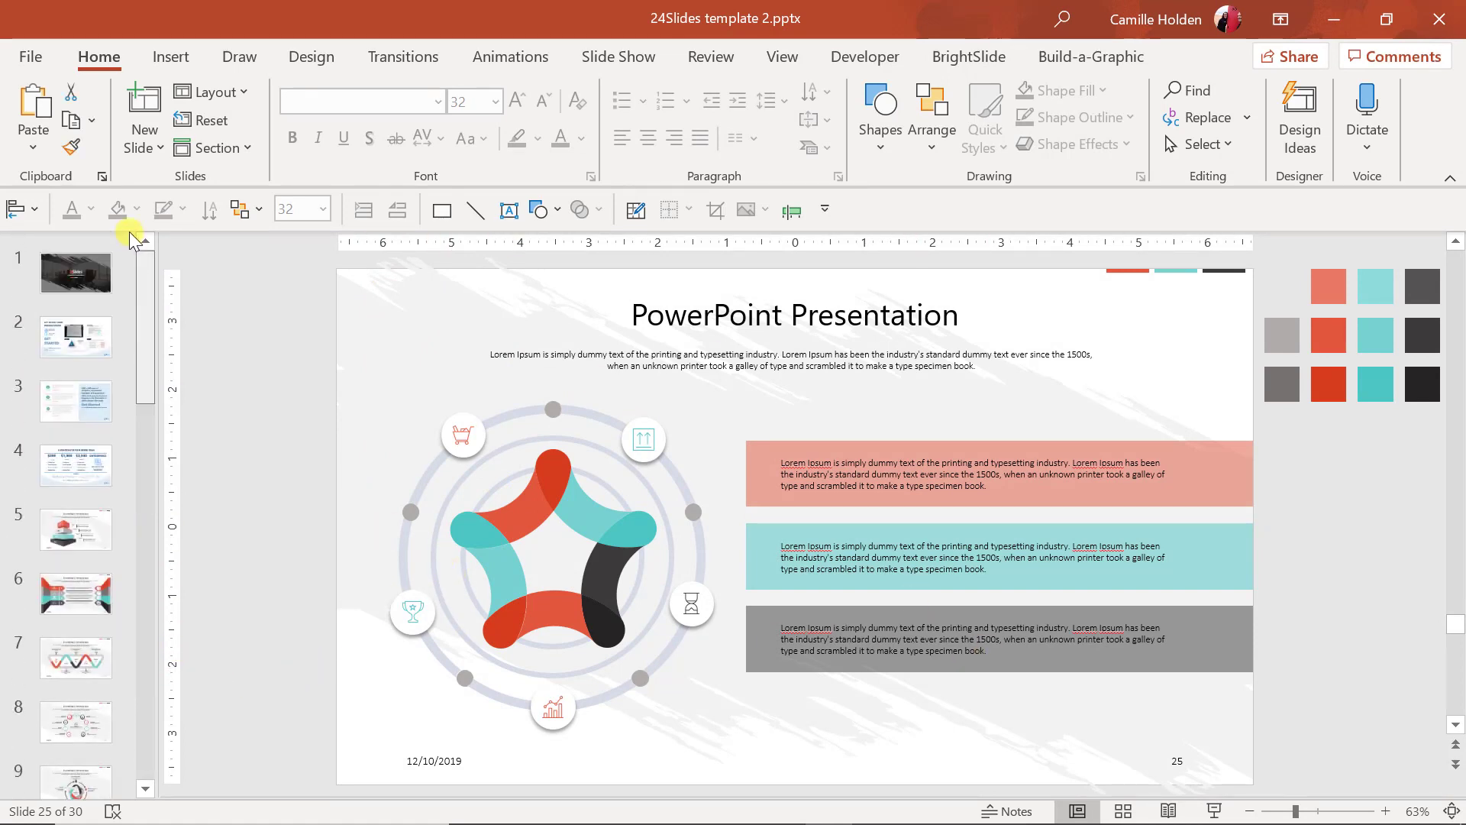
pyautogui.click(701, 315)
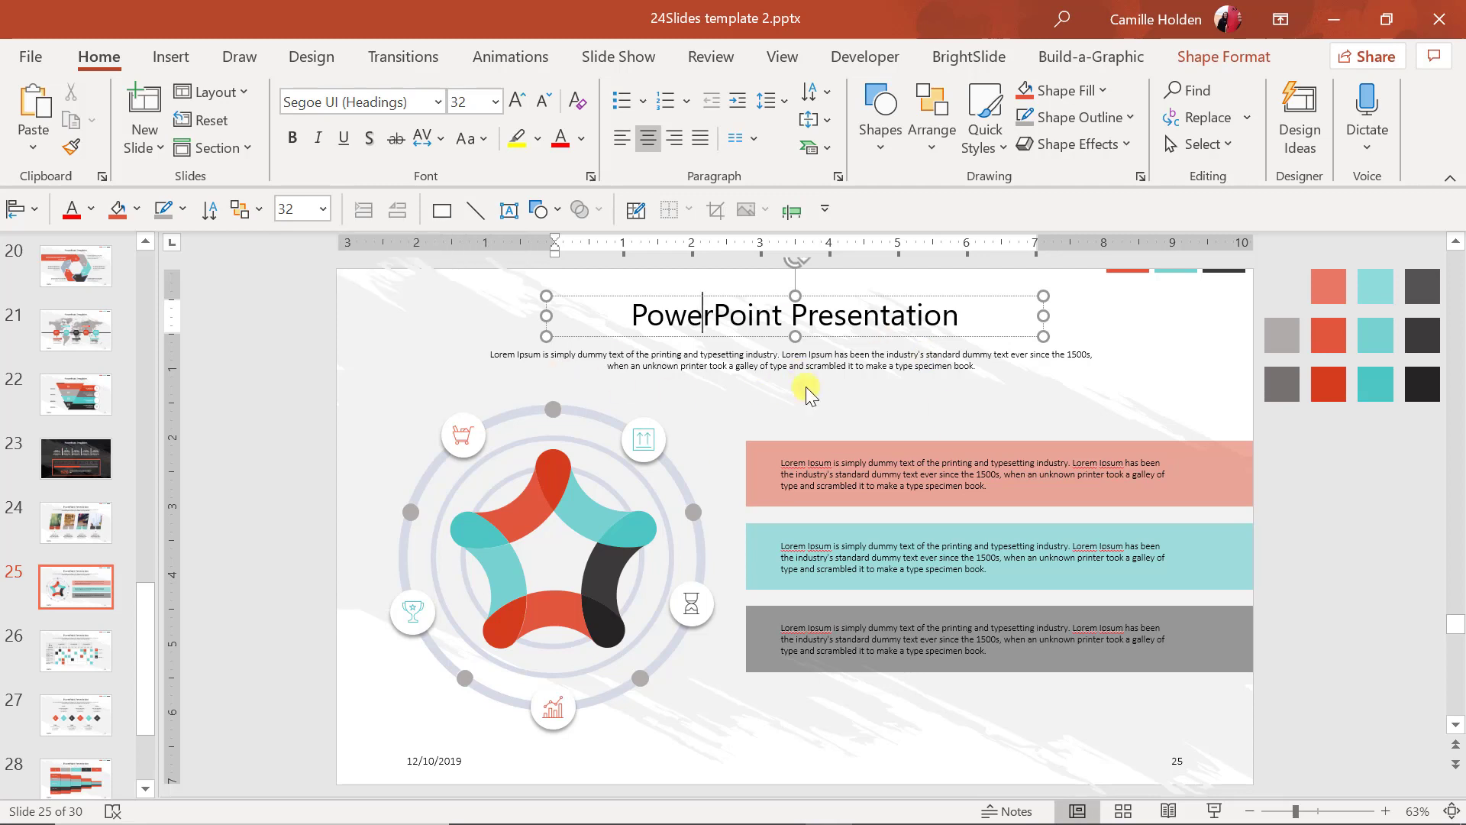
pyautogui.click(866, 368)
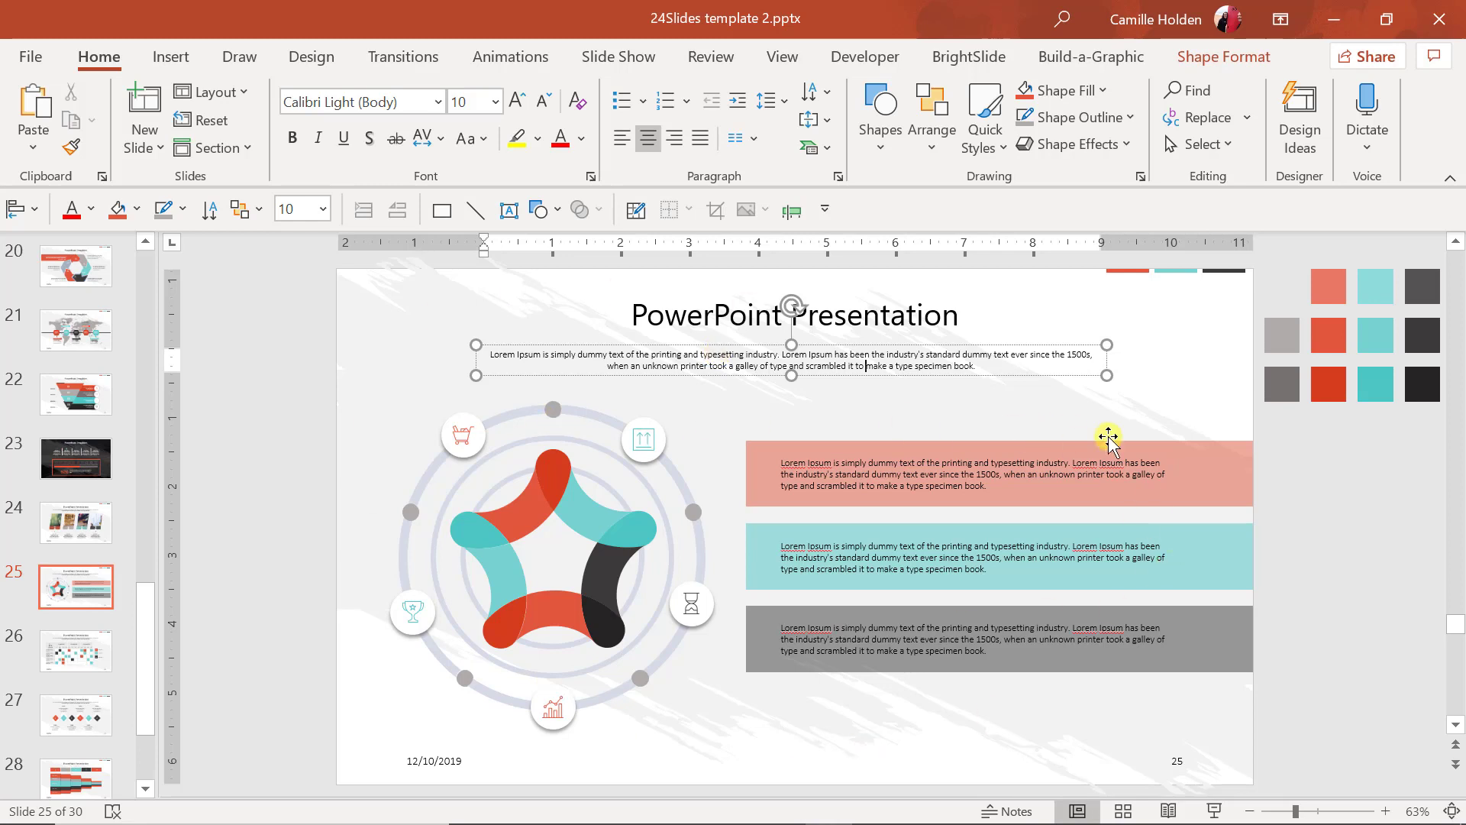
pyautogui.click(1310, 486)
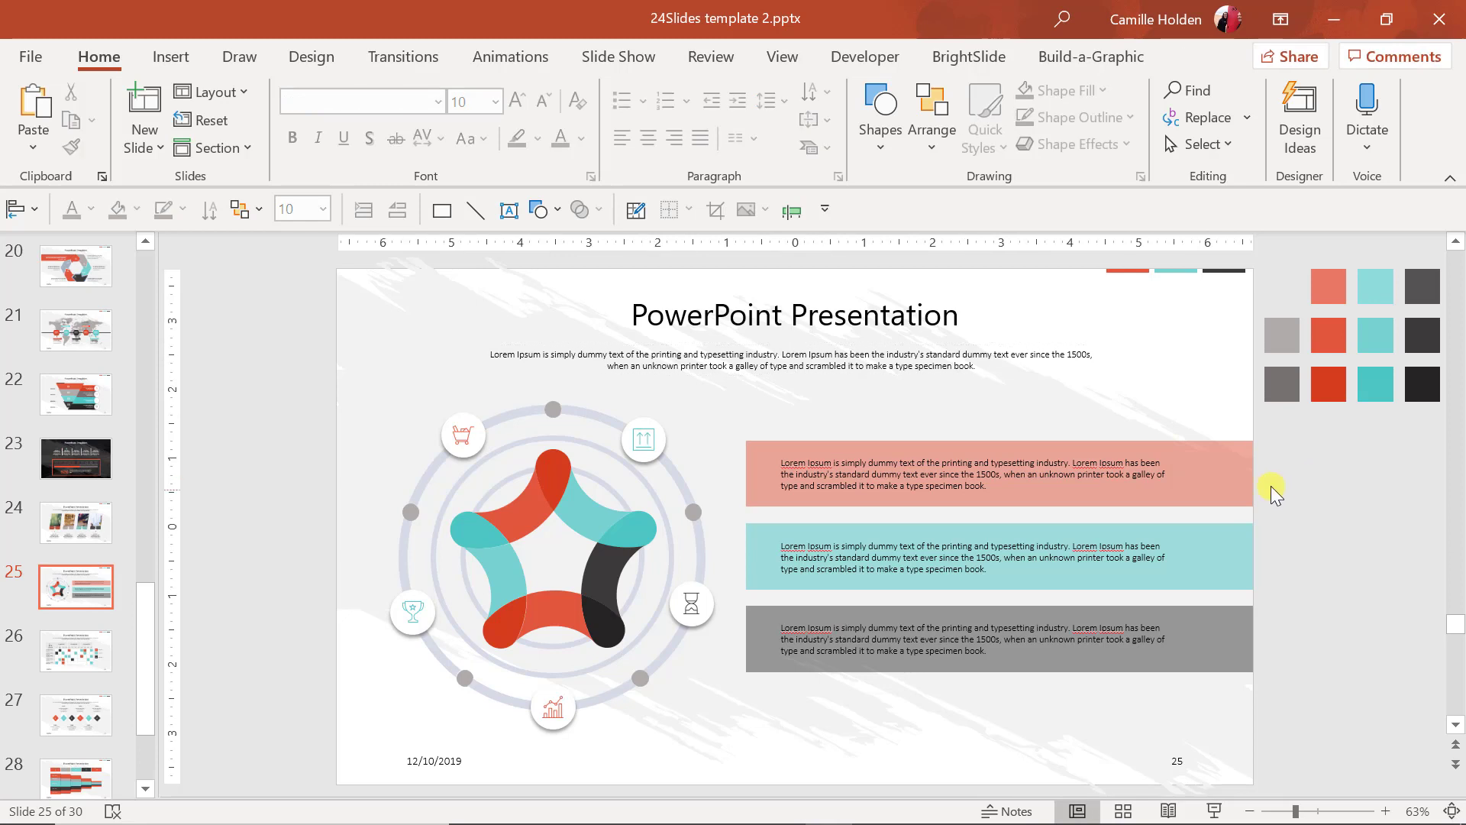
# Inspect the Design tab's Slide Size options and the dark red swatch without changing anything.
pyautogui.click(311, 57)
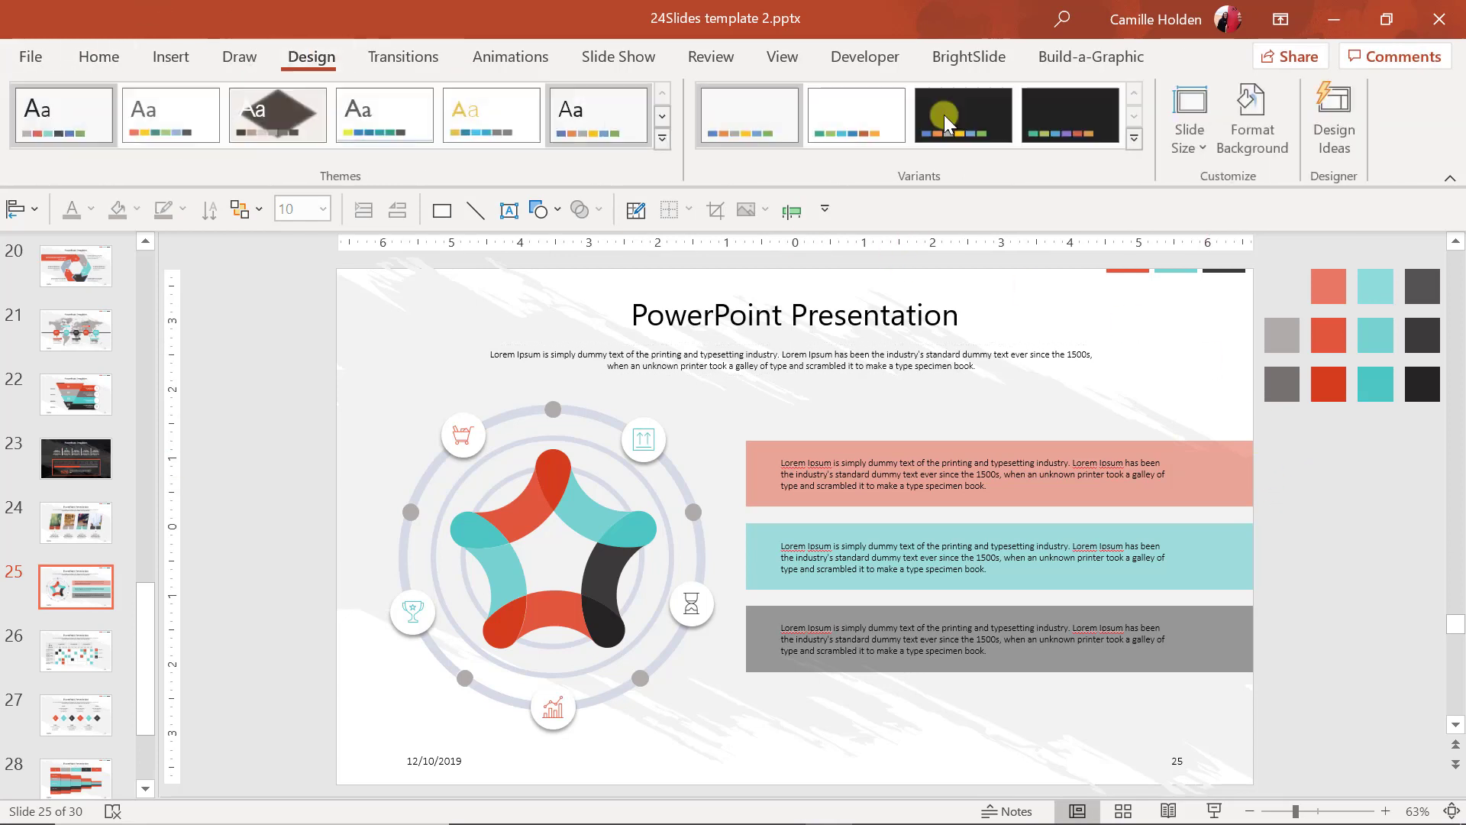
pyautogui.click(1201, 152)
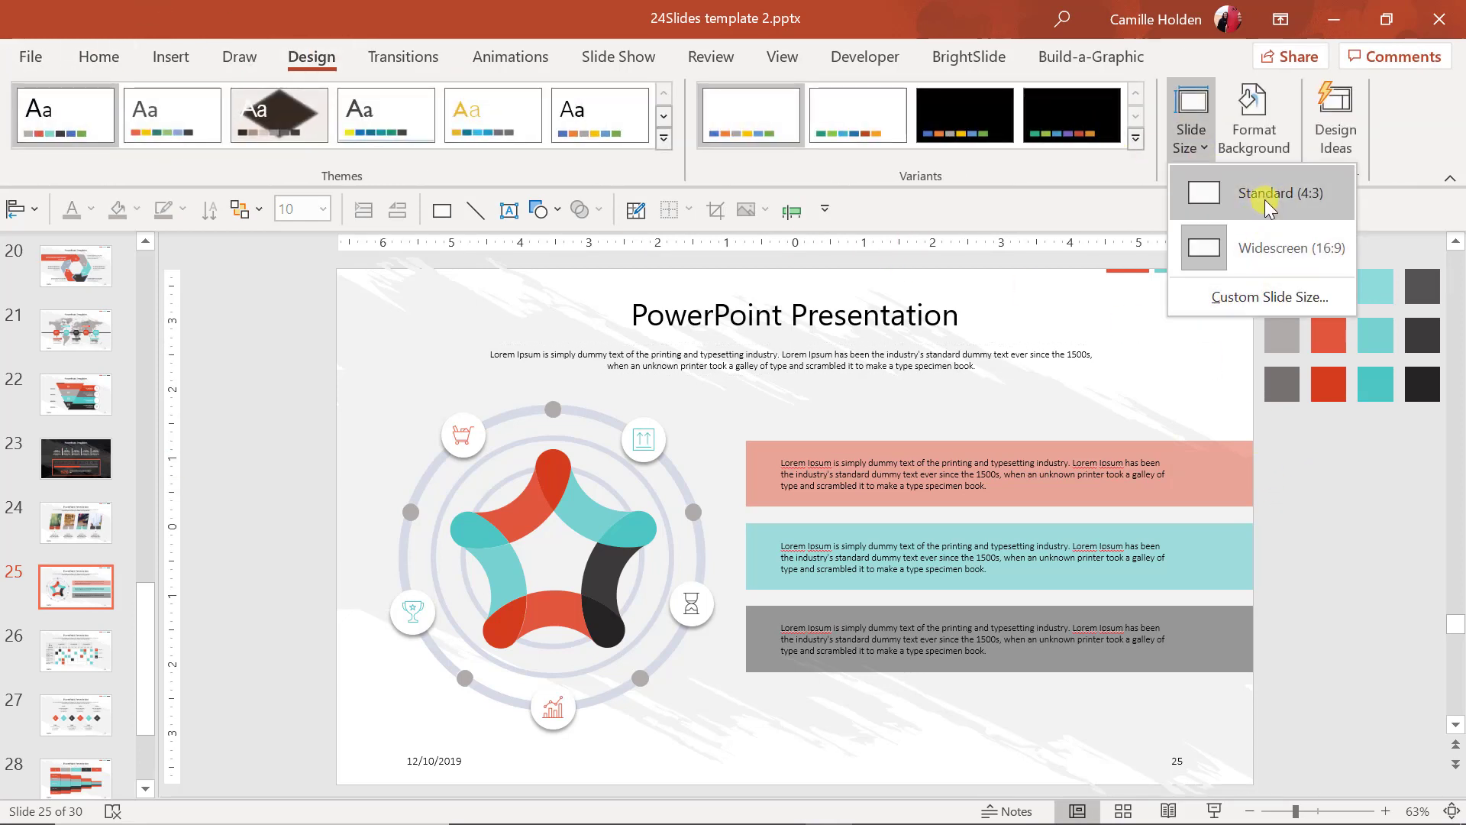
pyautogui.click(1321, 529)
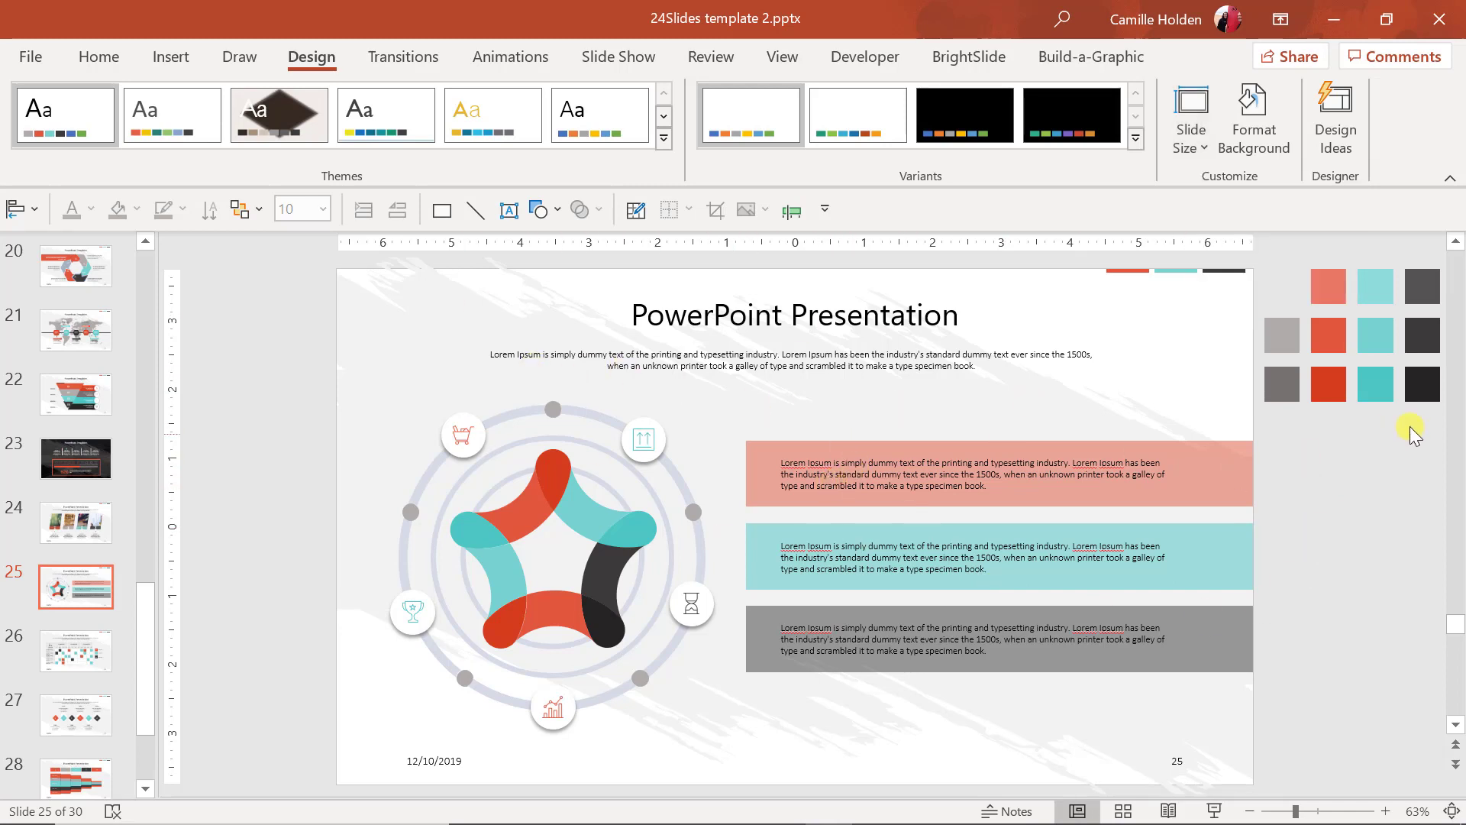
pyautogui.click(1328, 384)
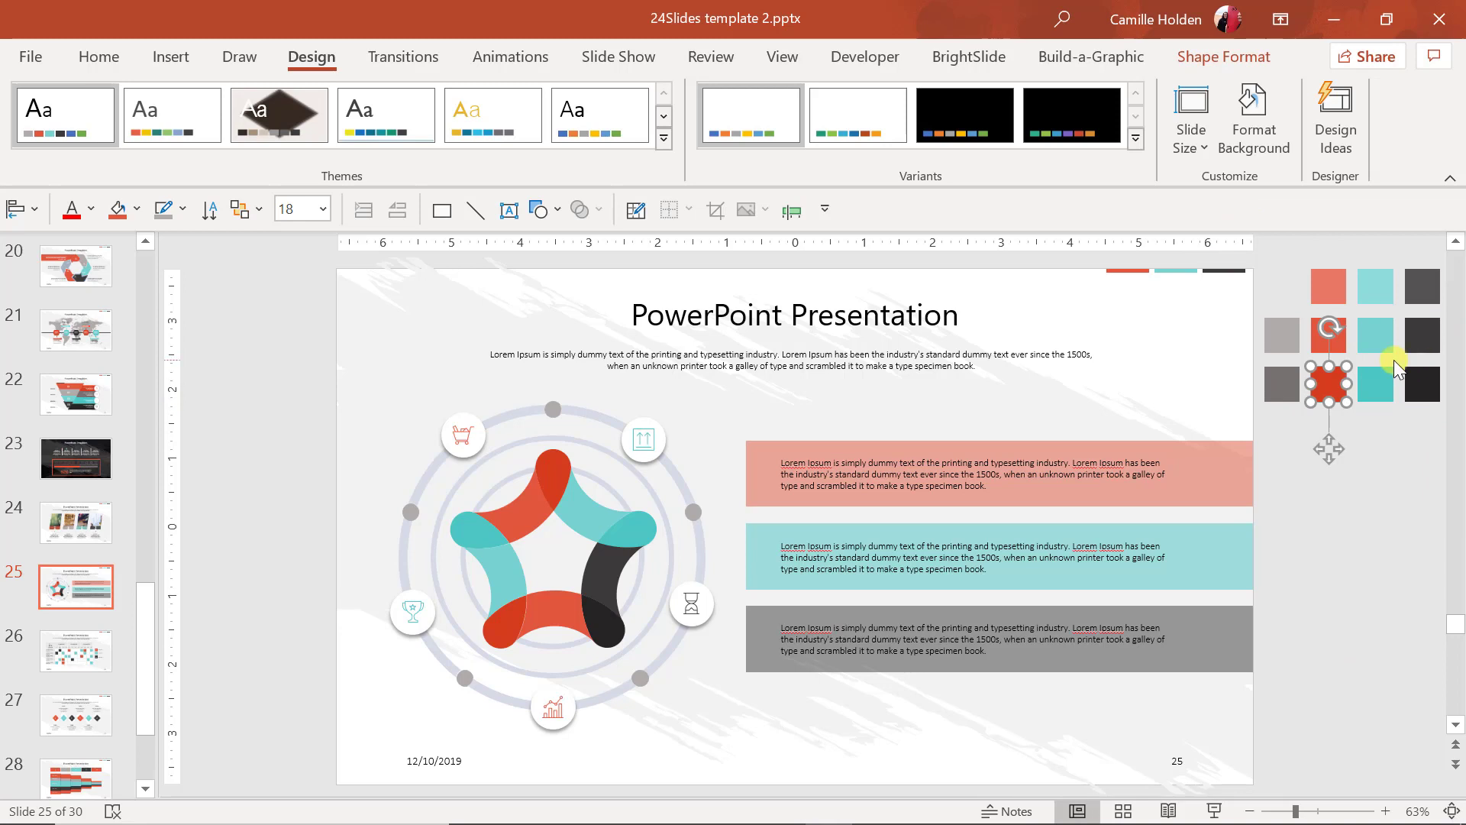
pyautogui.click(1360, 462)
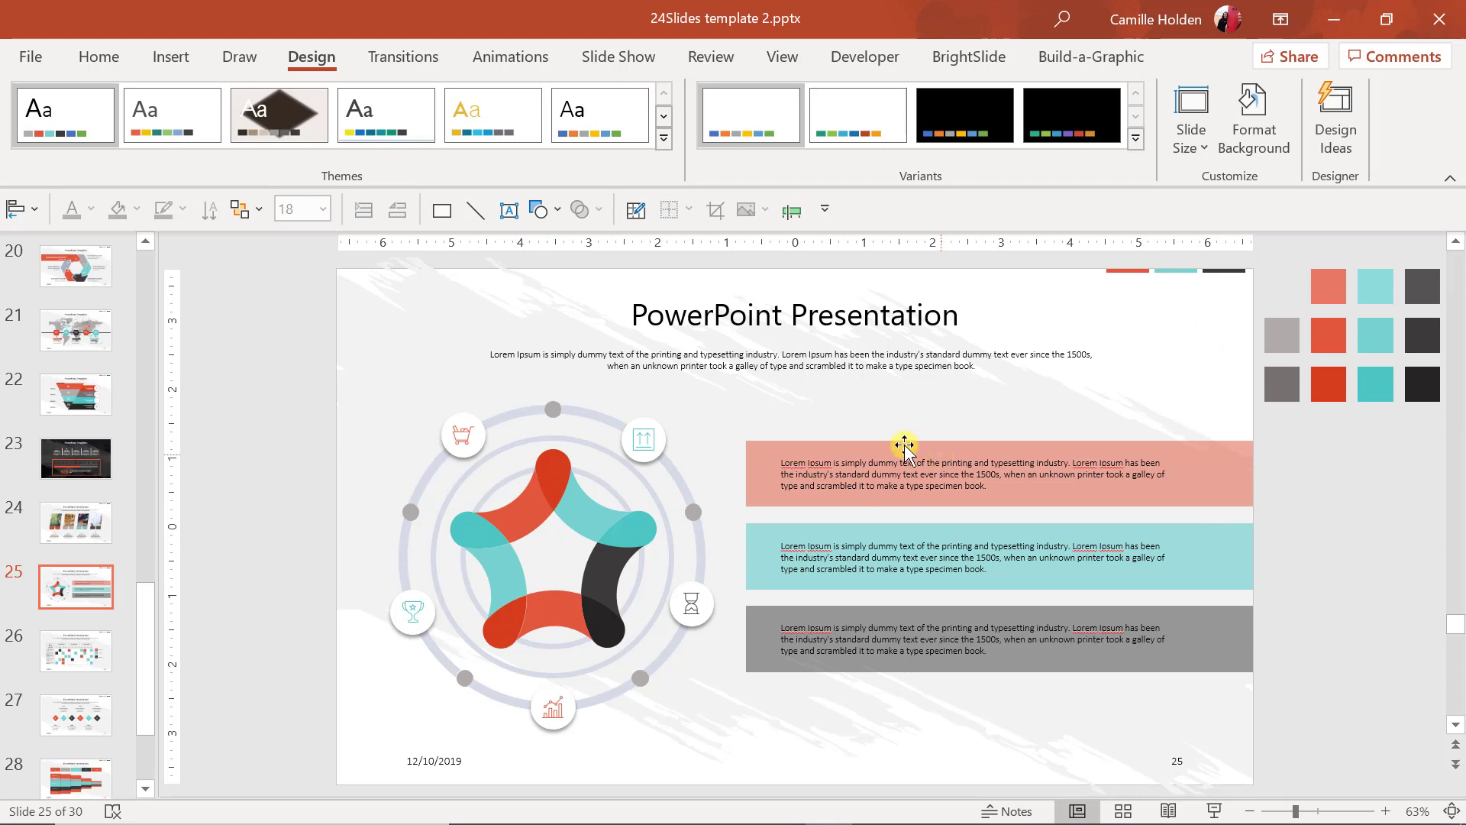
# Switch to slide 22, the numbered 01–04 funnel diagram.
pyautogui.click(100, 406)
pyautogui.scroll(1, 100, 406)
pyautogui.scroll(1, 99, 406)
pyautogui.scroll(2, 100, 406)
pyautogui.scroll(2, 99, 406)
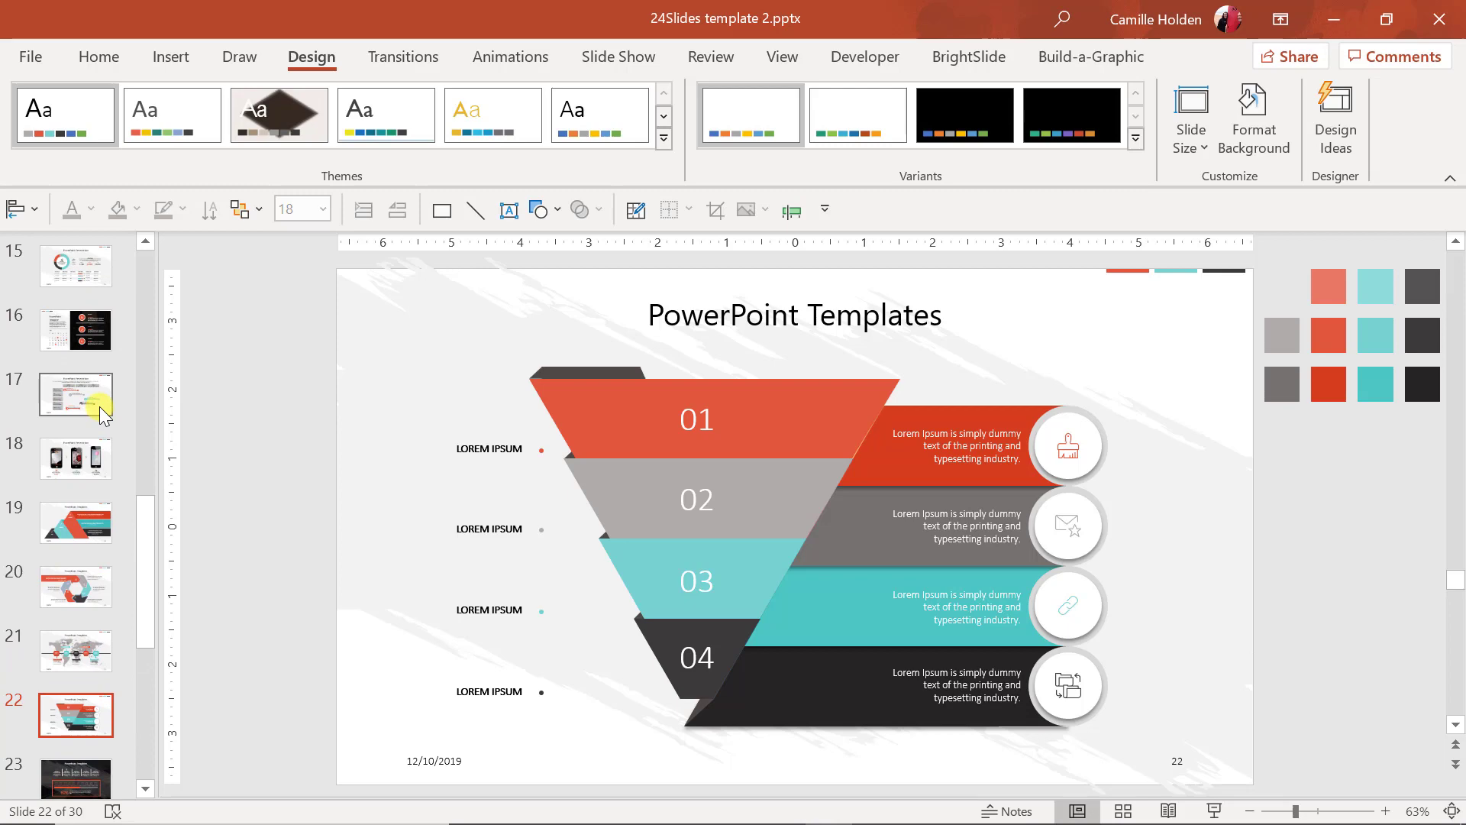
# Enter Slide Master view and browse the master layouts, including the four-picture layout.
pyautogui.hotkey('alt', 'w')
pyautogui.press('m')
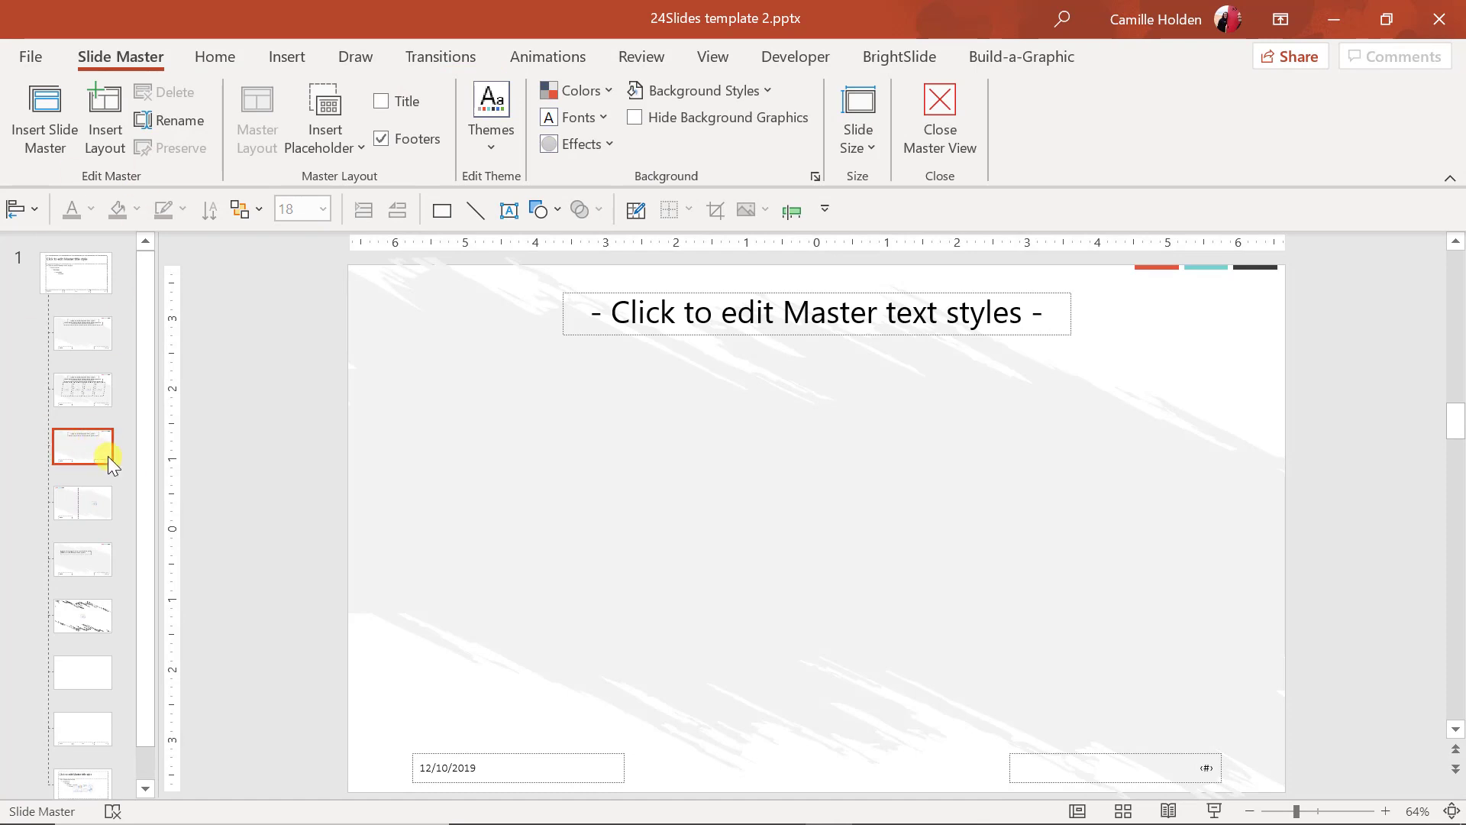
pyautogui.click(85, 347)
pyautogui.moveTo(98, 406); pyautogui.dragTo(112, 643)
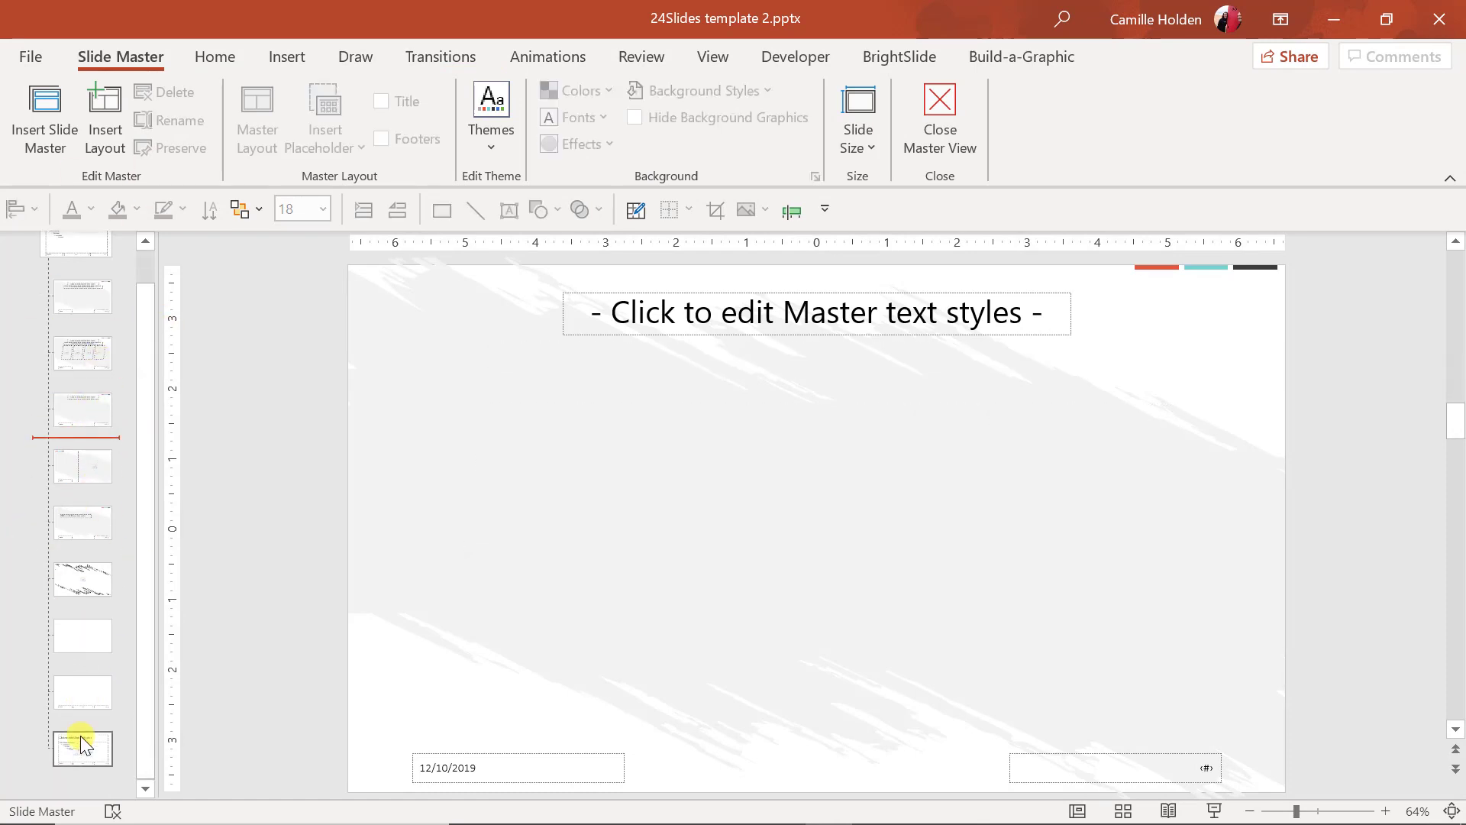
pyautogui.moveTo(80, 736); pyautogui.dragTo(57, 273)
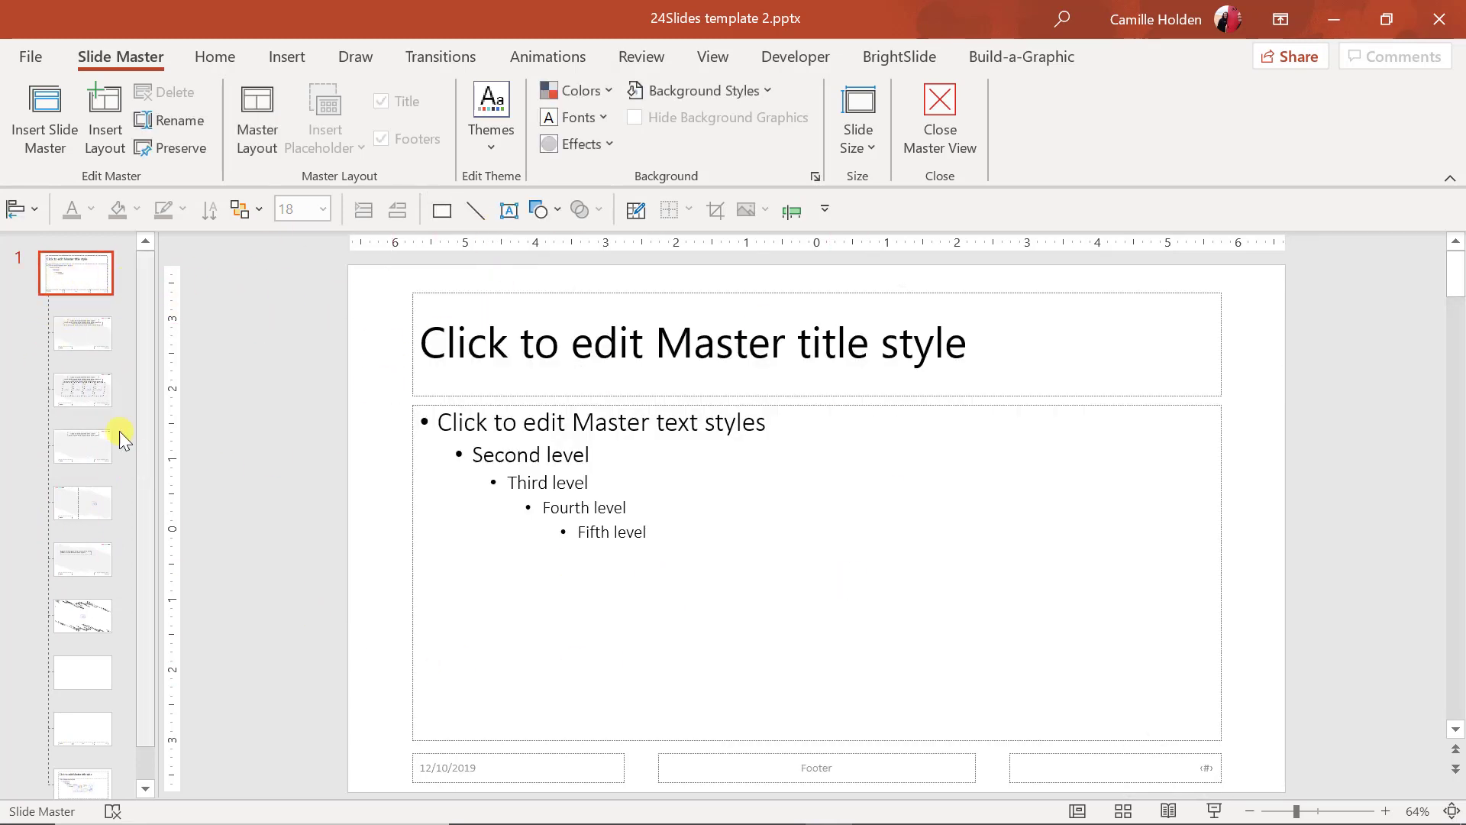
pyautogui.click(94, 340)
pyautogui.click(64, 404)
pyautogui.click(100, 464)
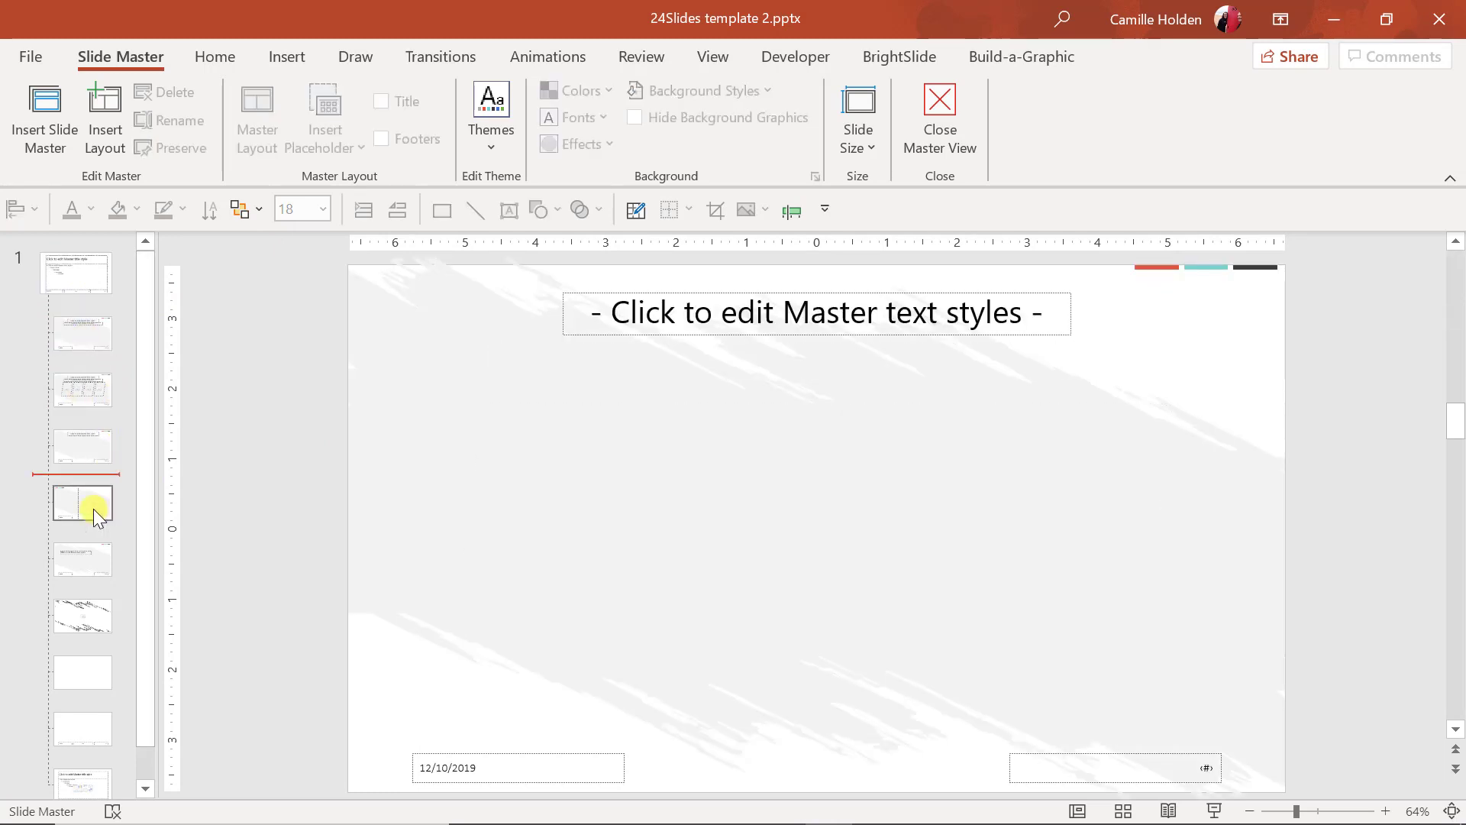
pyautogui.moveTo(93, 509)
pyautogui.mouseDown()
pyautogui.moveTo(125, 580)
pyautogui.moveTo(99, 567)
pyautogui.mouseUp()
# Toggle the title placeholder on the title-and-body layout off again, view the main master, then exit master view.
pyautogui.click(80, 340)
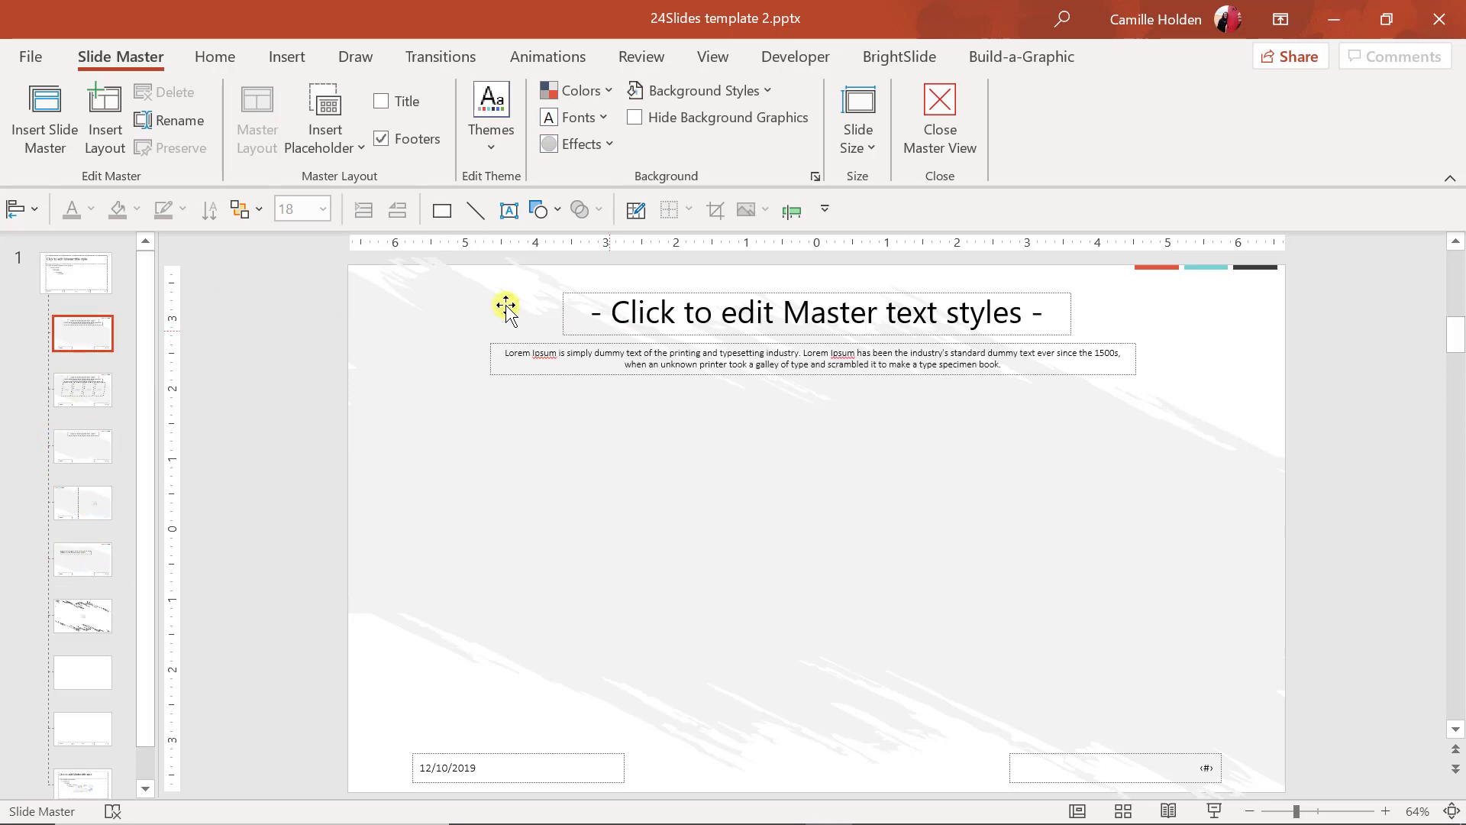
pyautogui.click(394, 104)
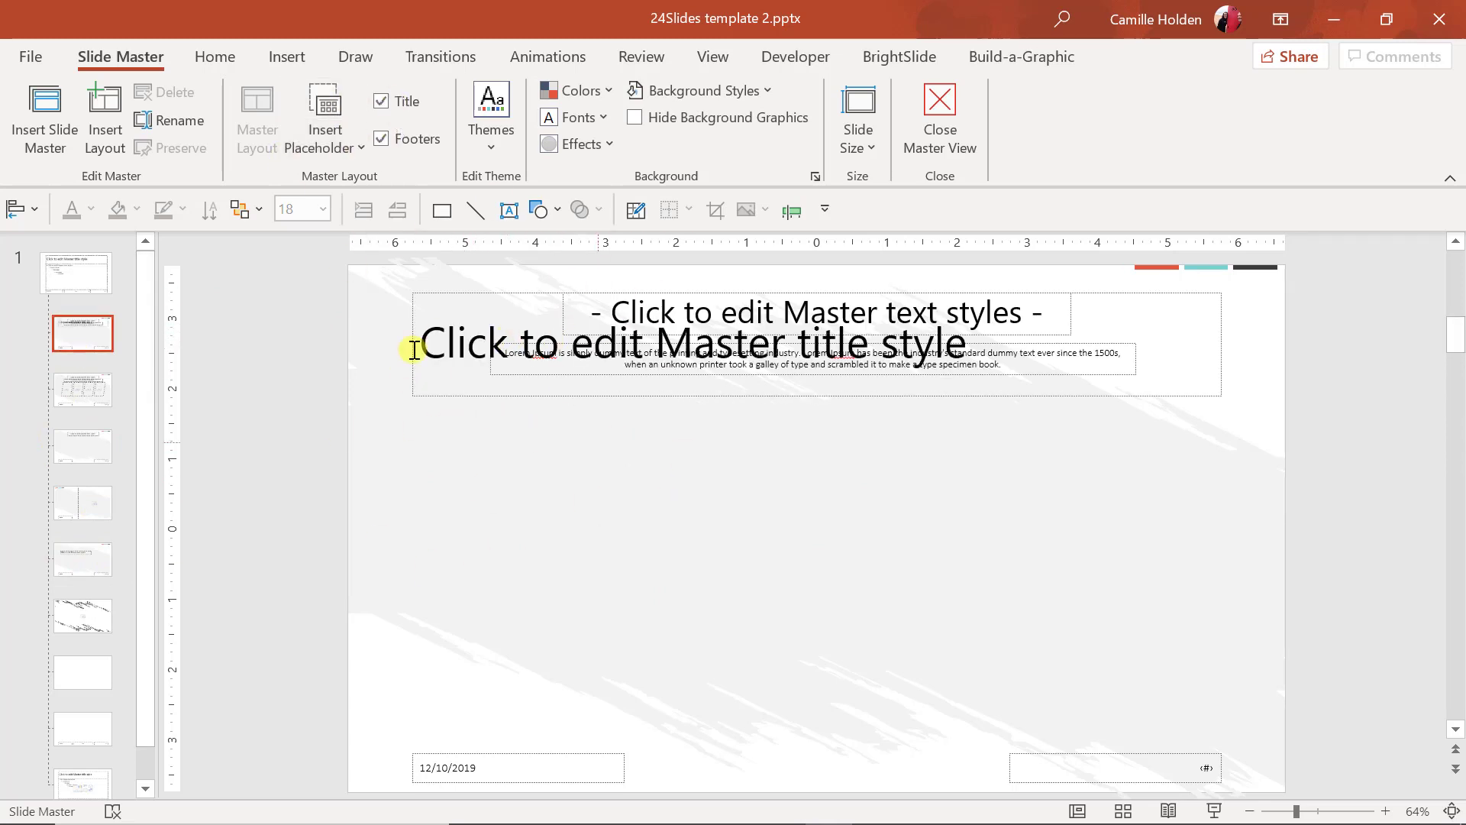
pyautogui.click(392, 109)
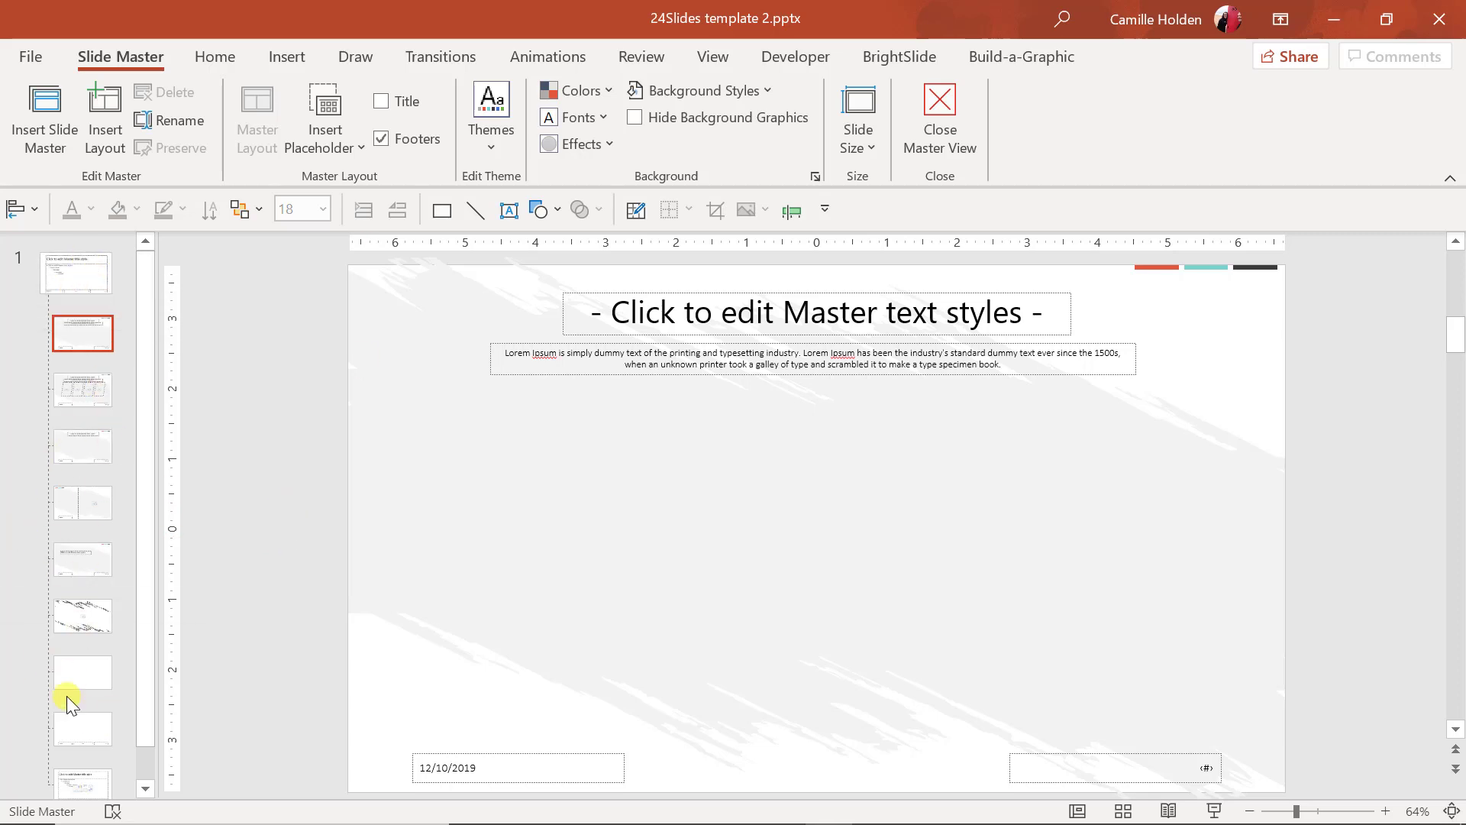
pyautogui.click(73, 291)
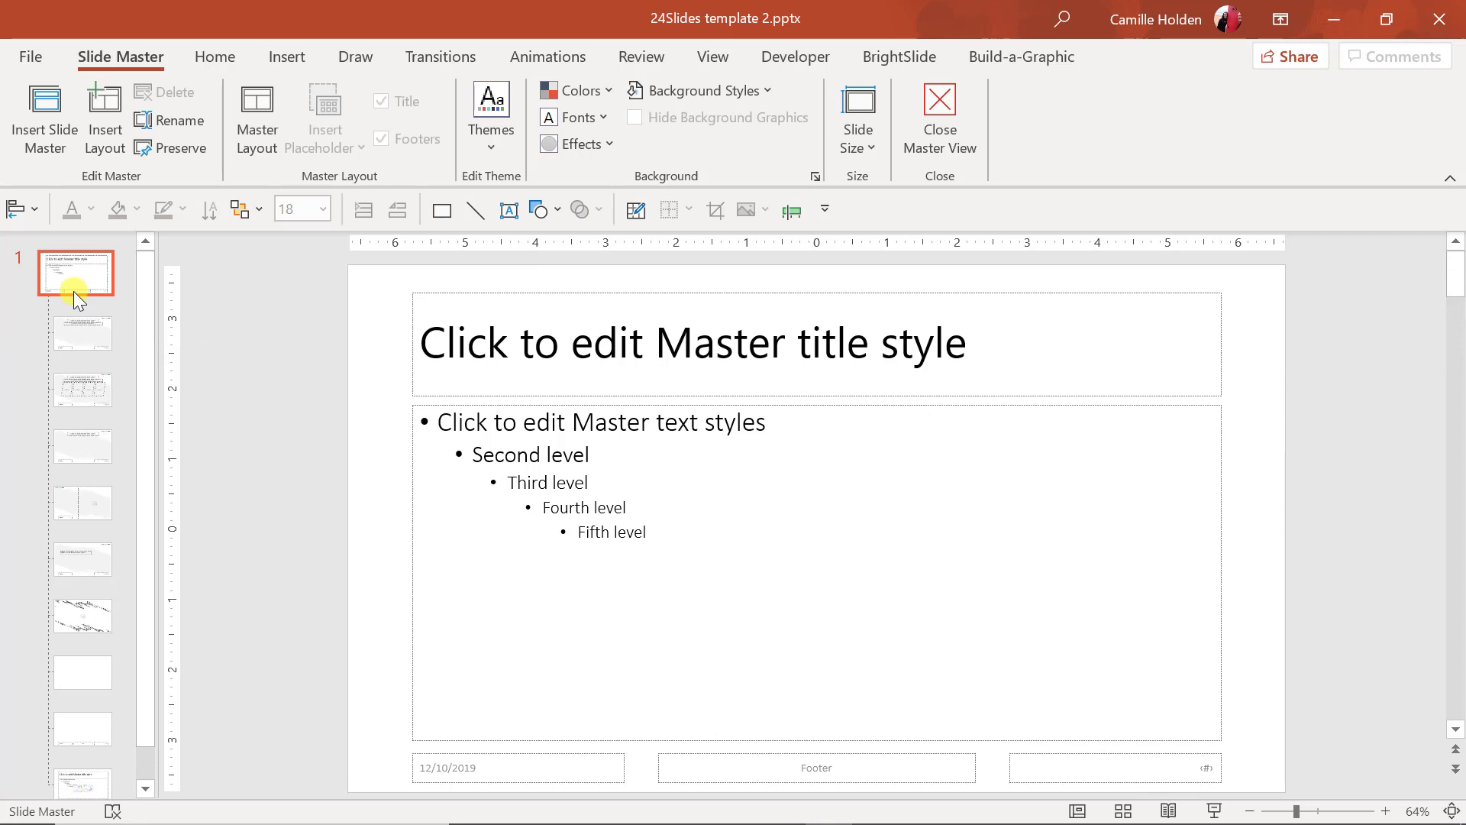
pyautogui.click(940, 114)
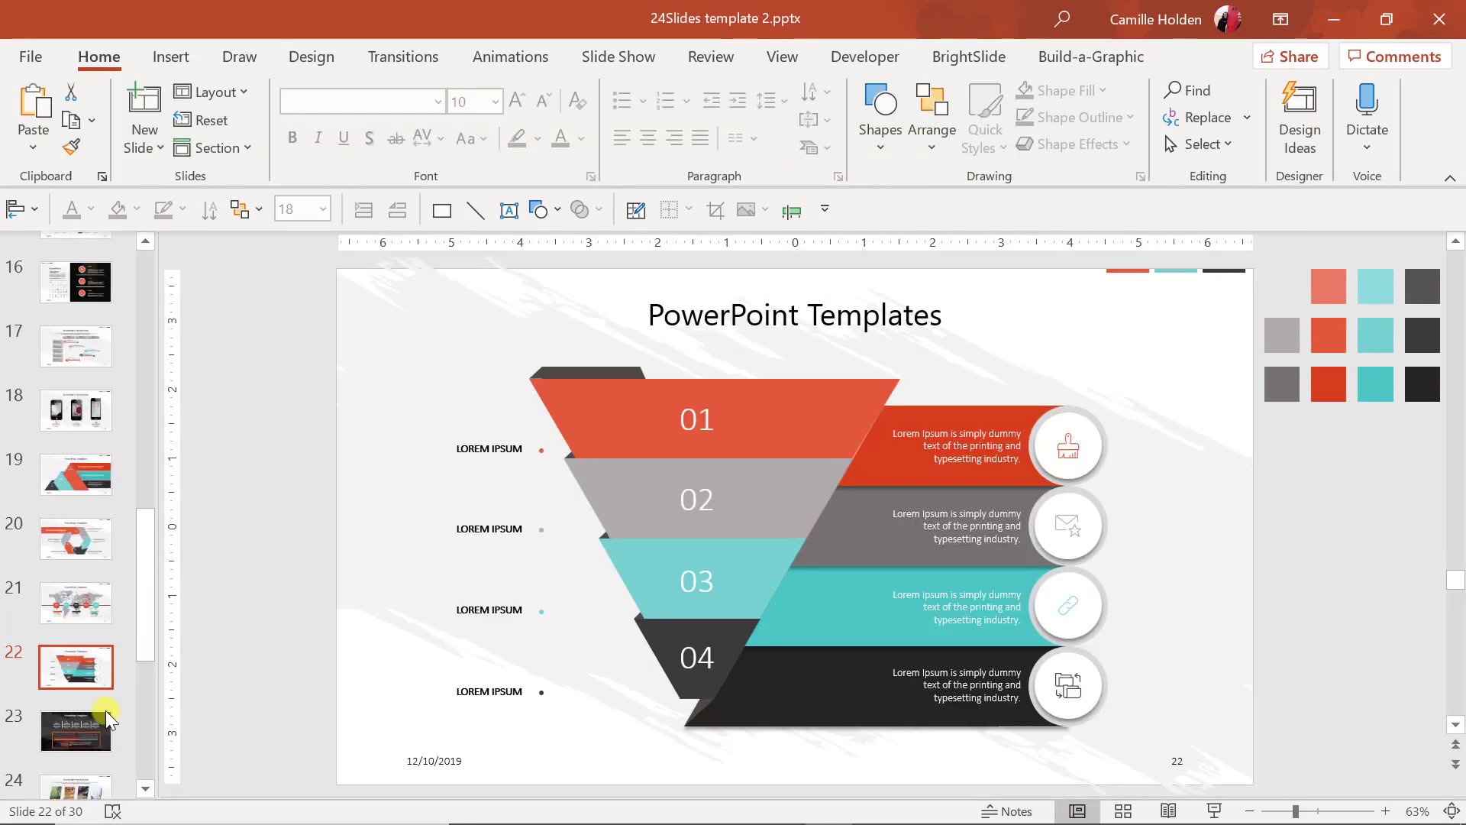
# Open slide 23 and preview the Layout gallery without applying a layout.
pyautogui.click(84, 733)
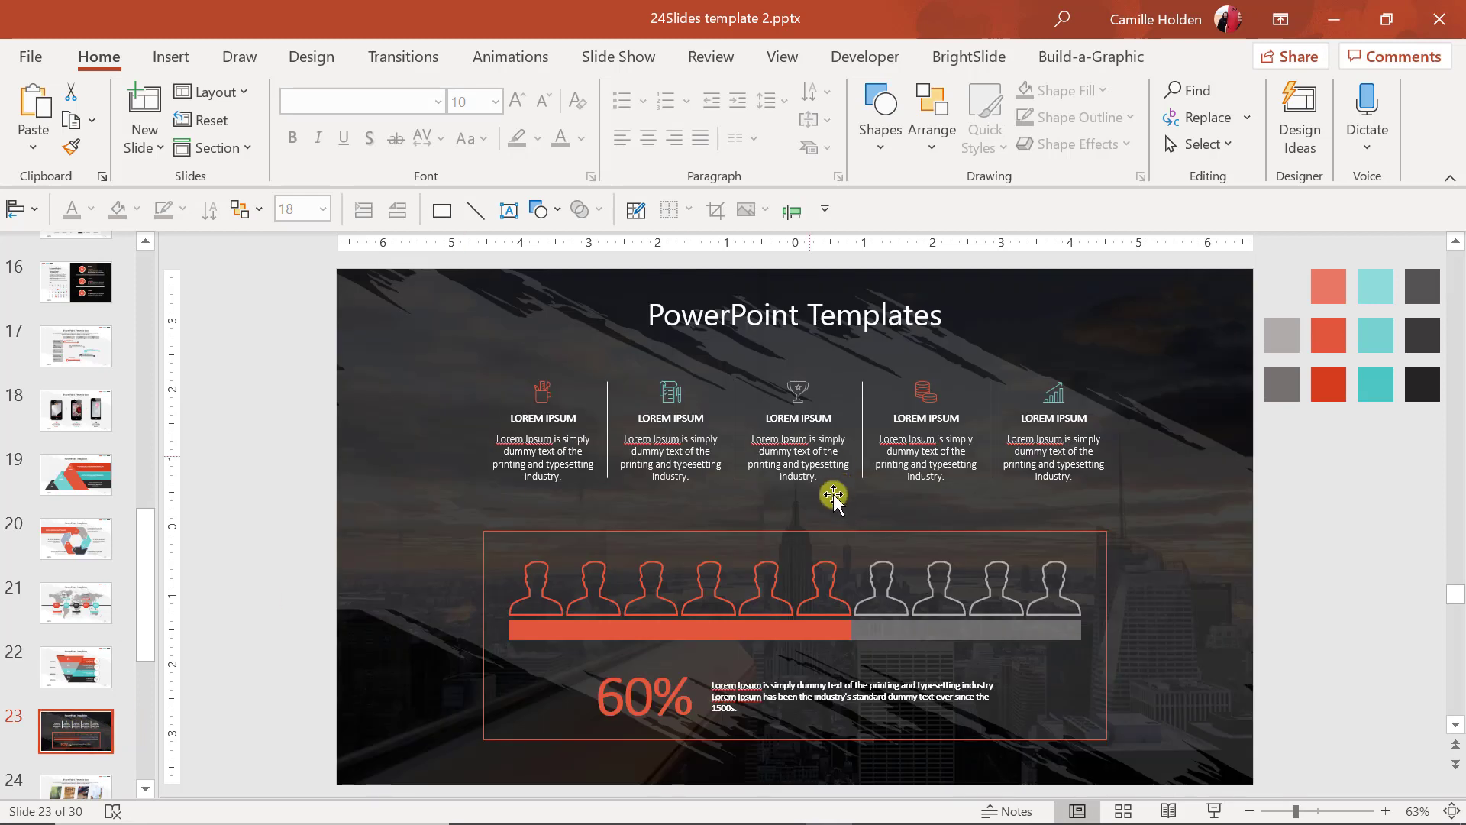
pyautogui.click(203, 94)
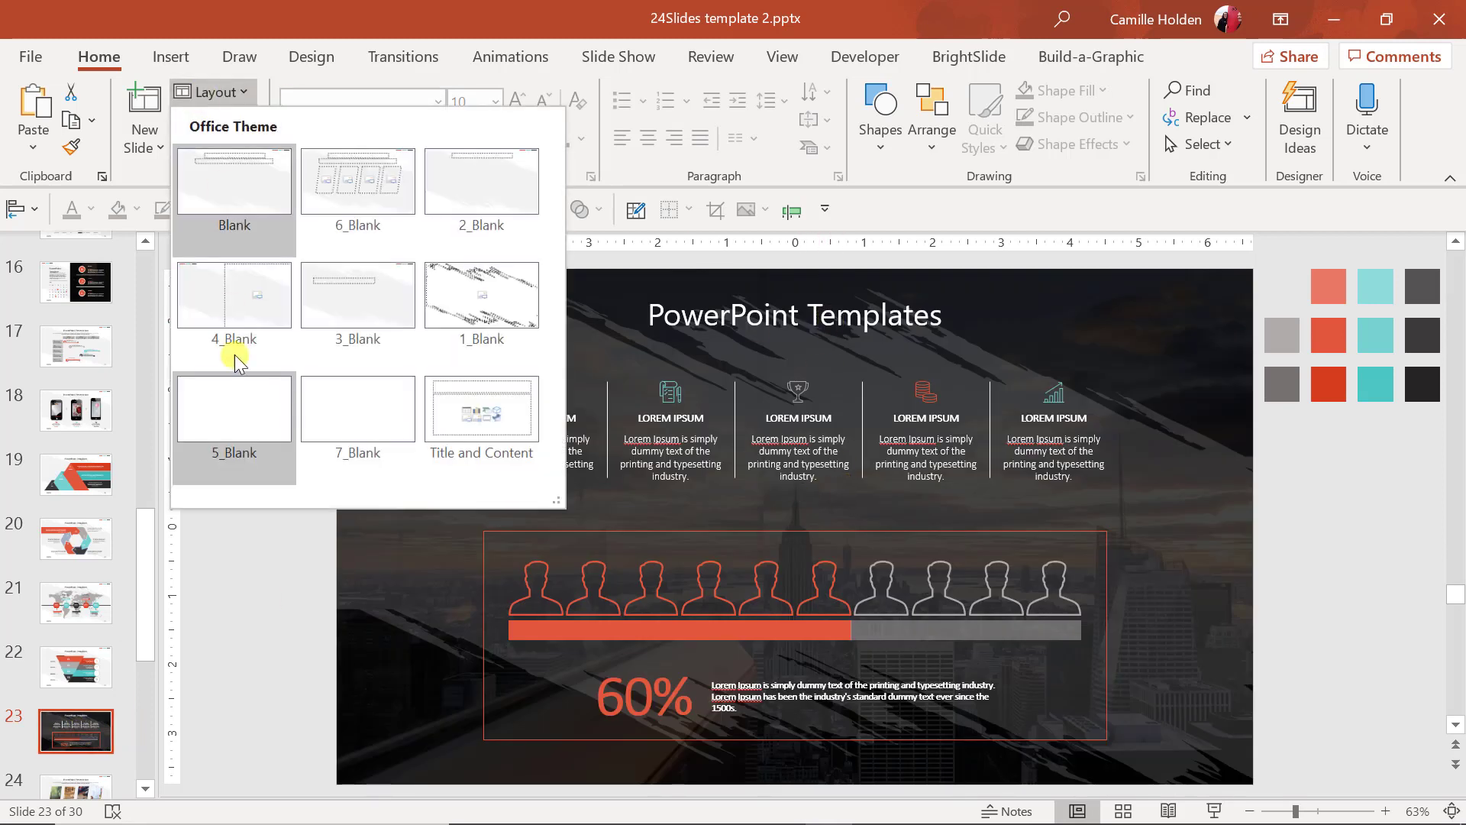
pyautogui.click(248, 574)
# Nudge the 'PowerPoint Templates' title upward, then return it to its original position.
pyautogui.click(733, 330)
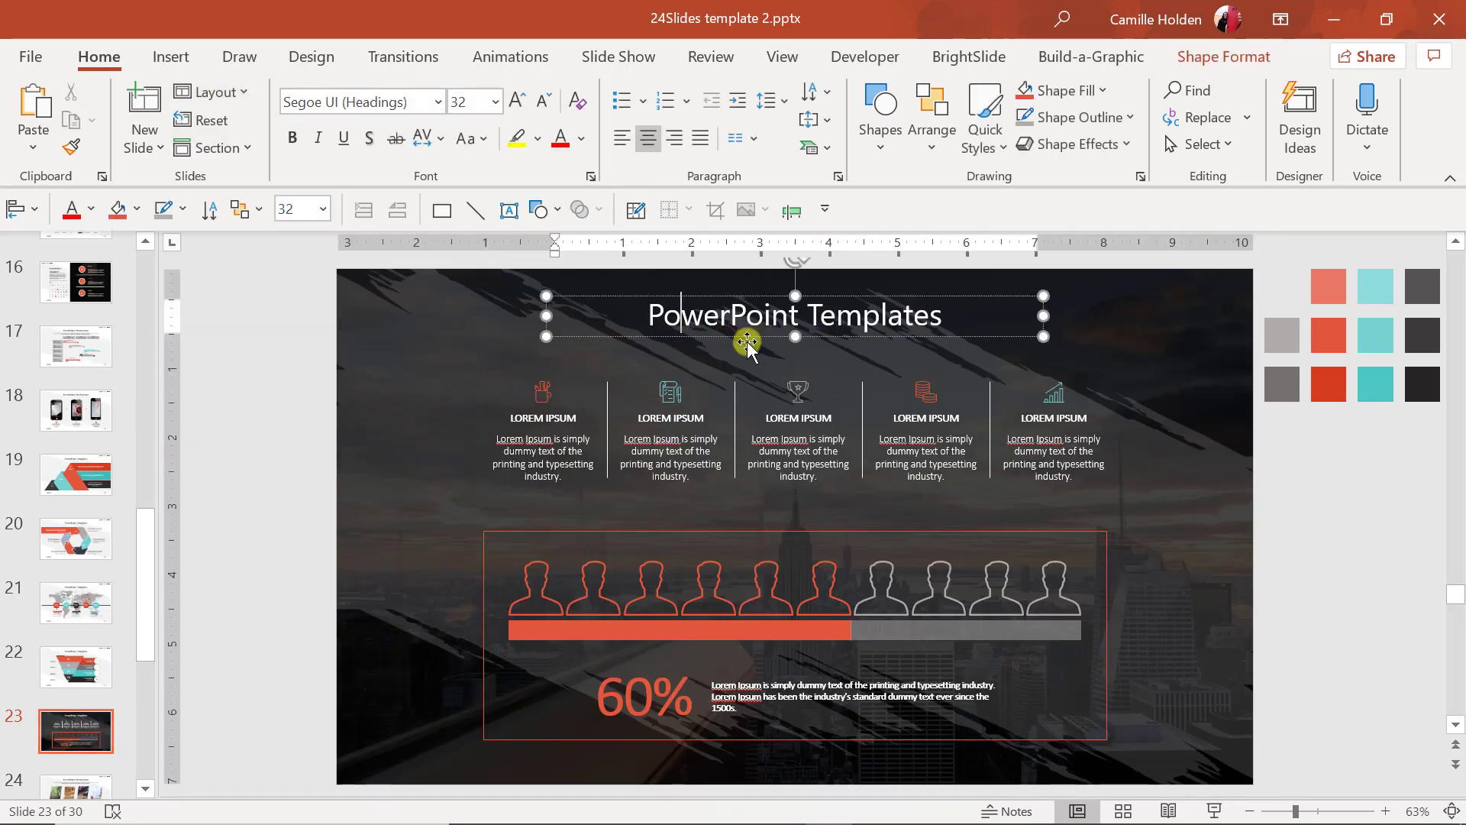
pyautogui.click(745, 284)
pyautogui.moveTo(745, 284); pyautogui.dragTo(744, 270)
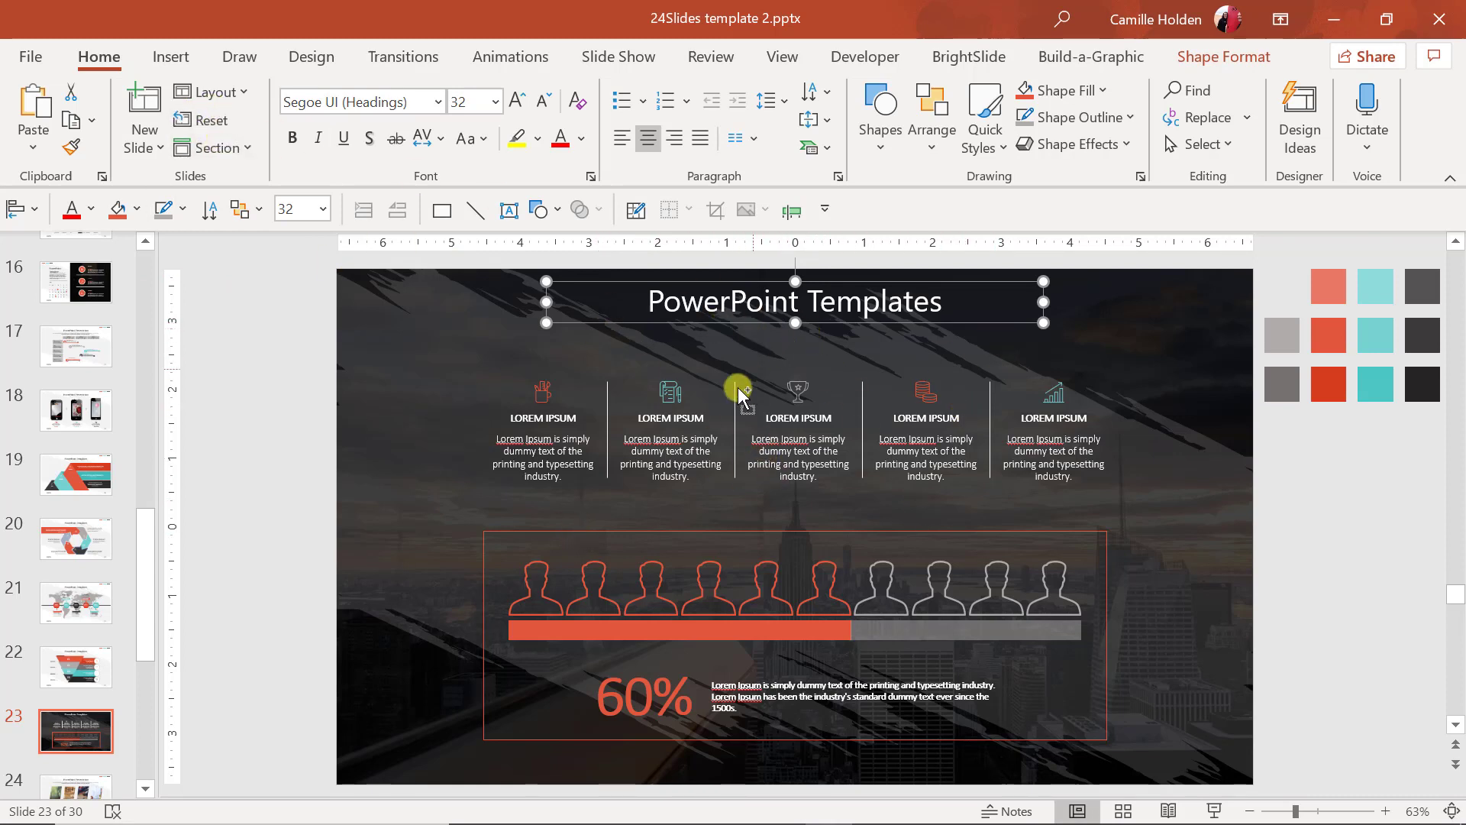
pyautogui.moveTo(837, 332); pyautogui.dragTo(811, 346)
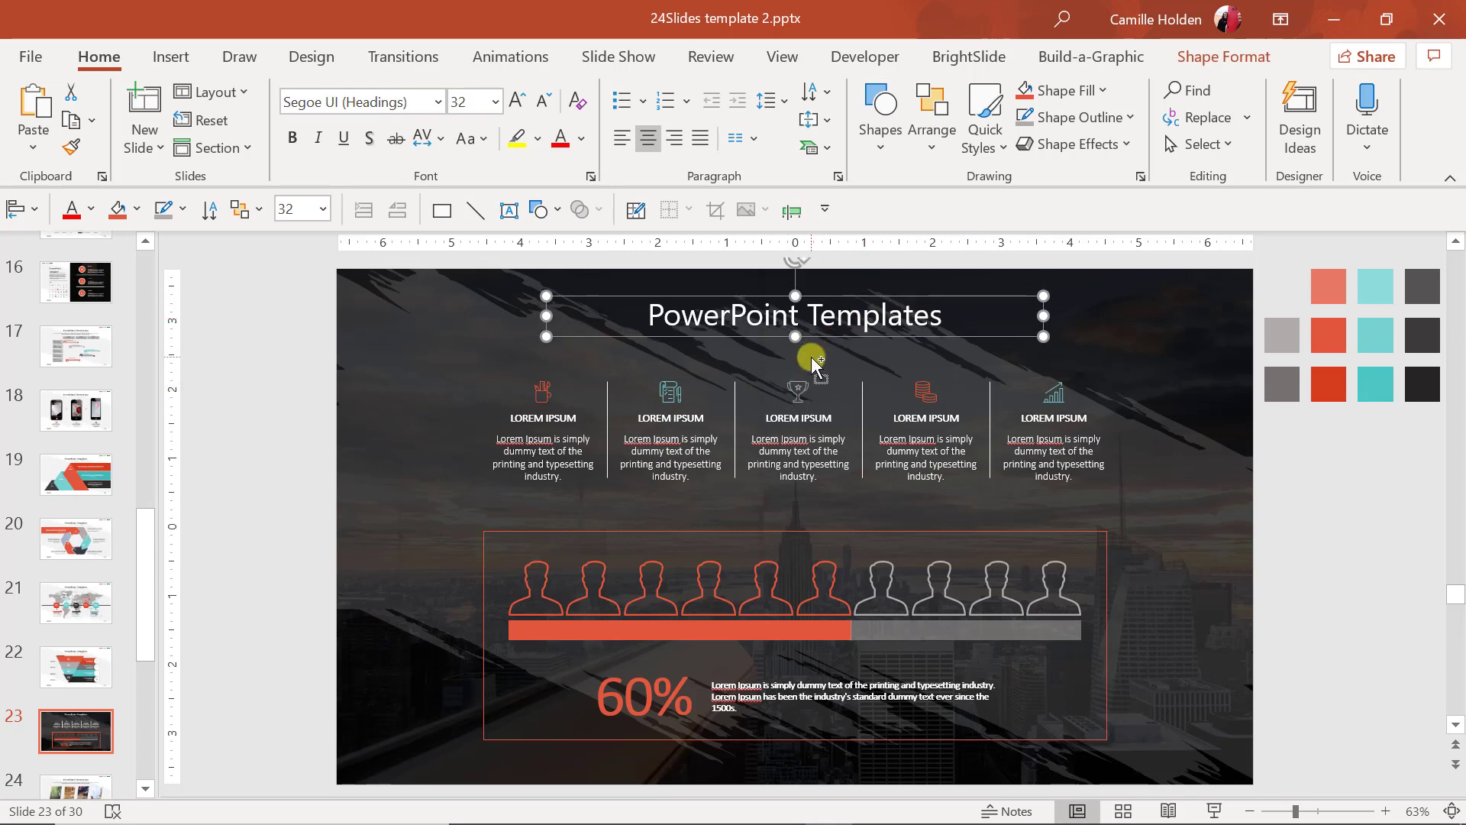
pyautogui.click(298, 400)
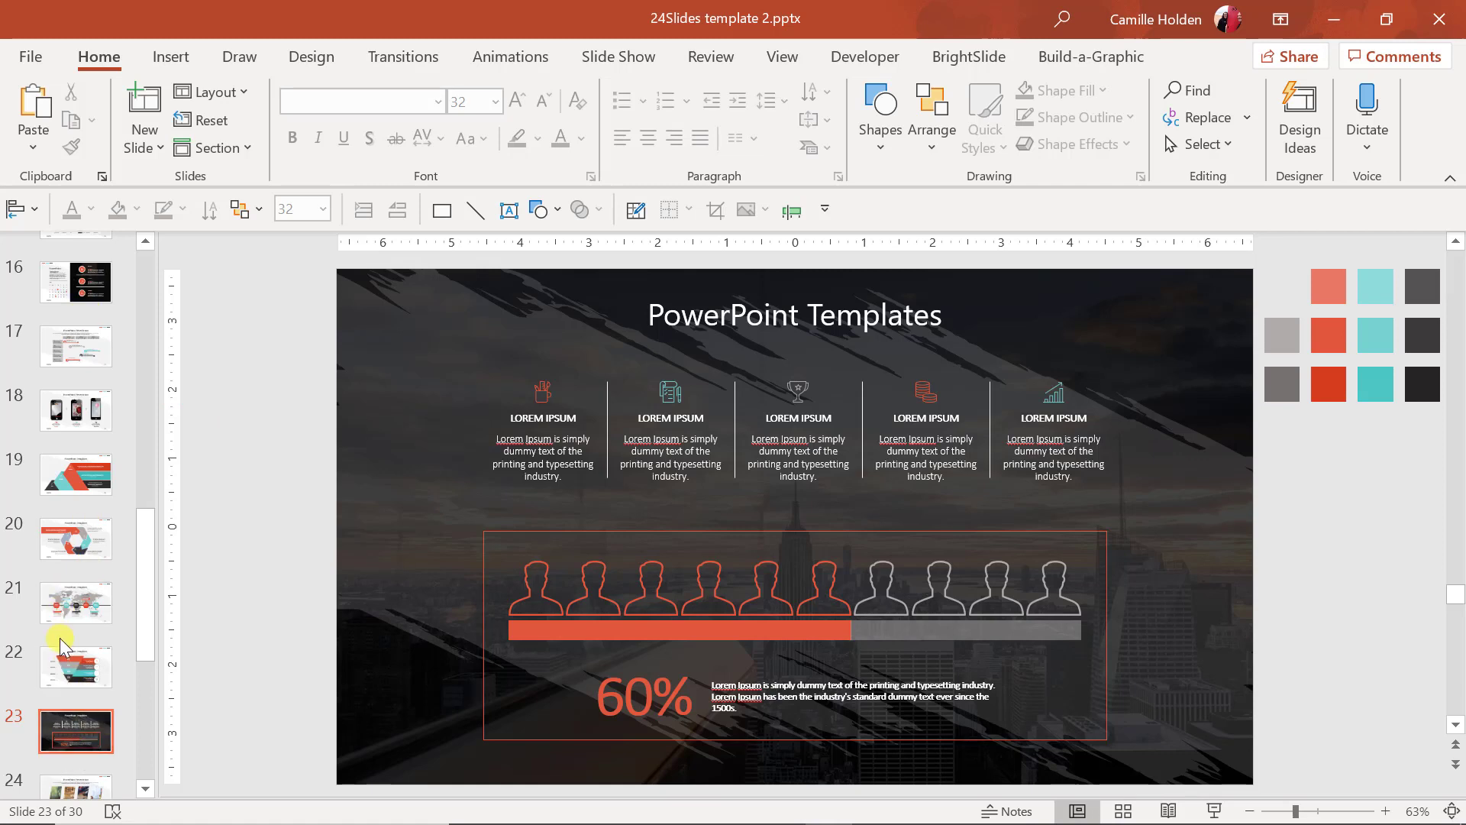
pyautogui.scroll(2, 59, 638)
pyautogui.scroll(2, 60, 638)
pyautogui.scroll(2, 60, 638)
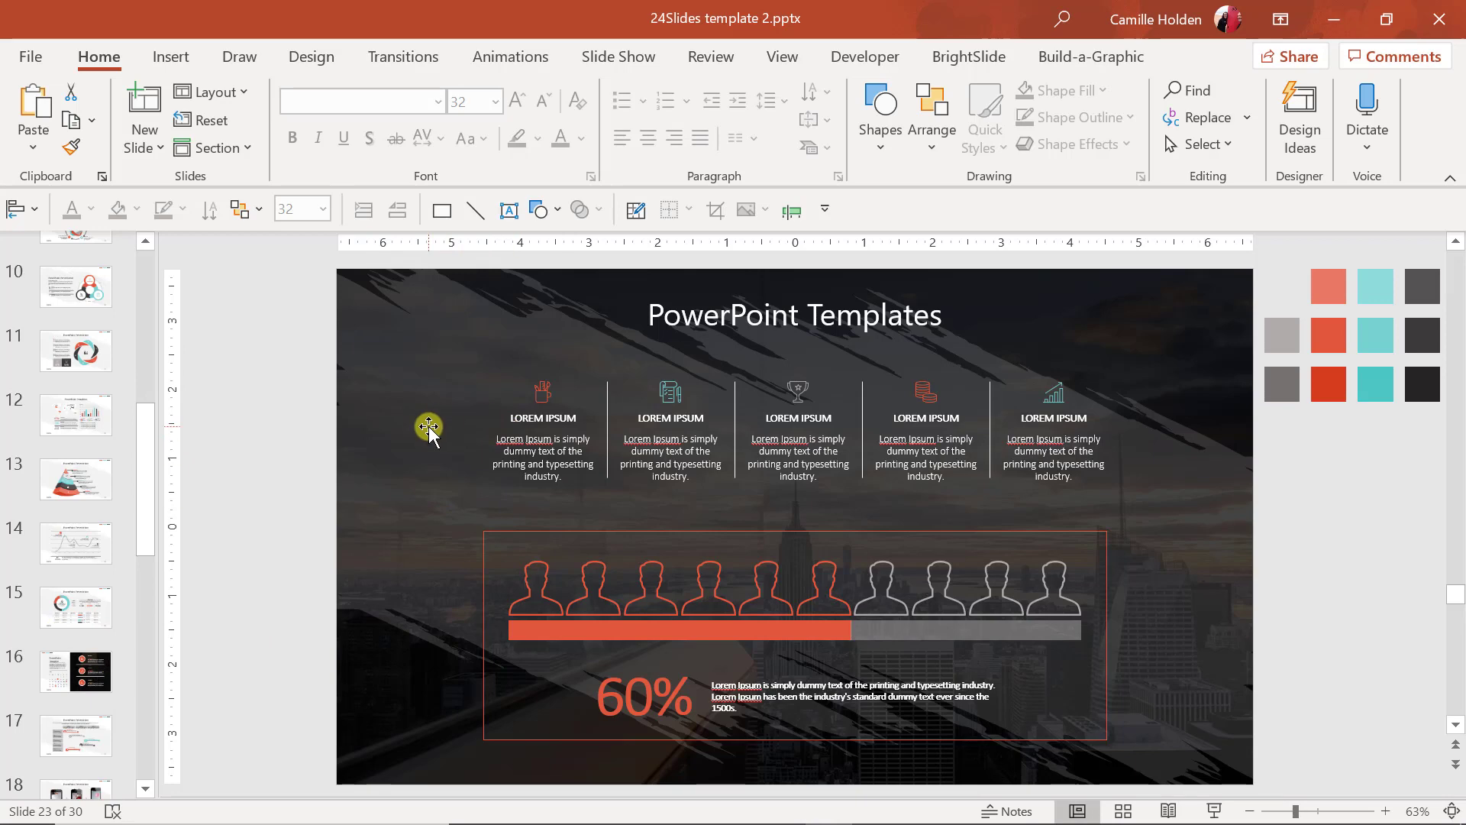
# Delete the forest photo from its placeholder on slide 24.
pyautogui.click(392, 347)
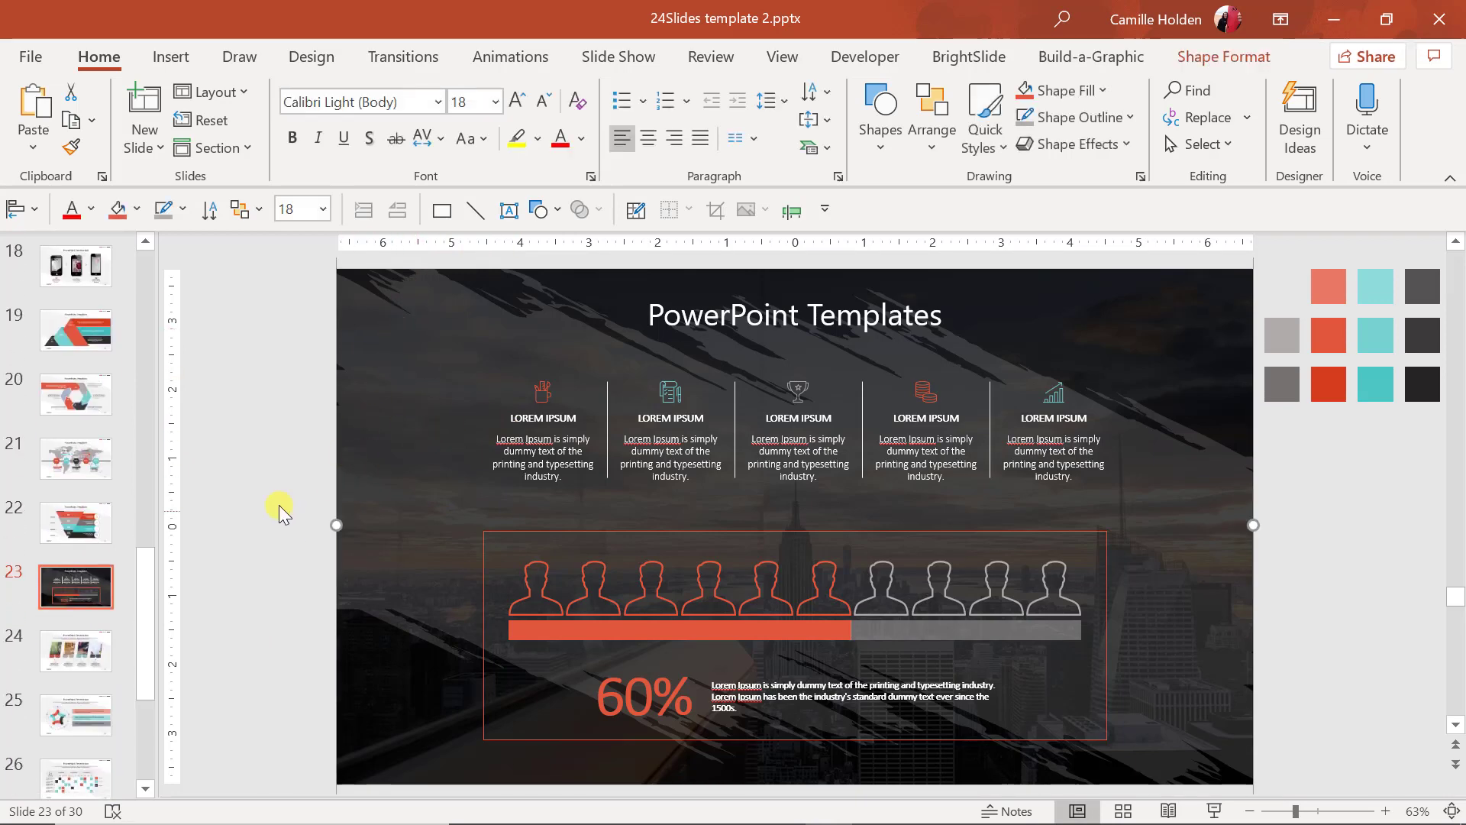
pyautogui.scroll(-3, 58, 601)
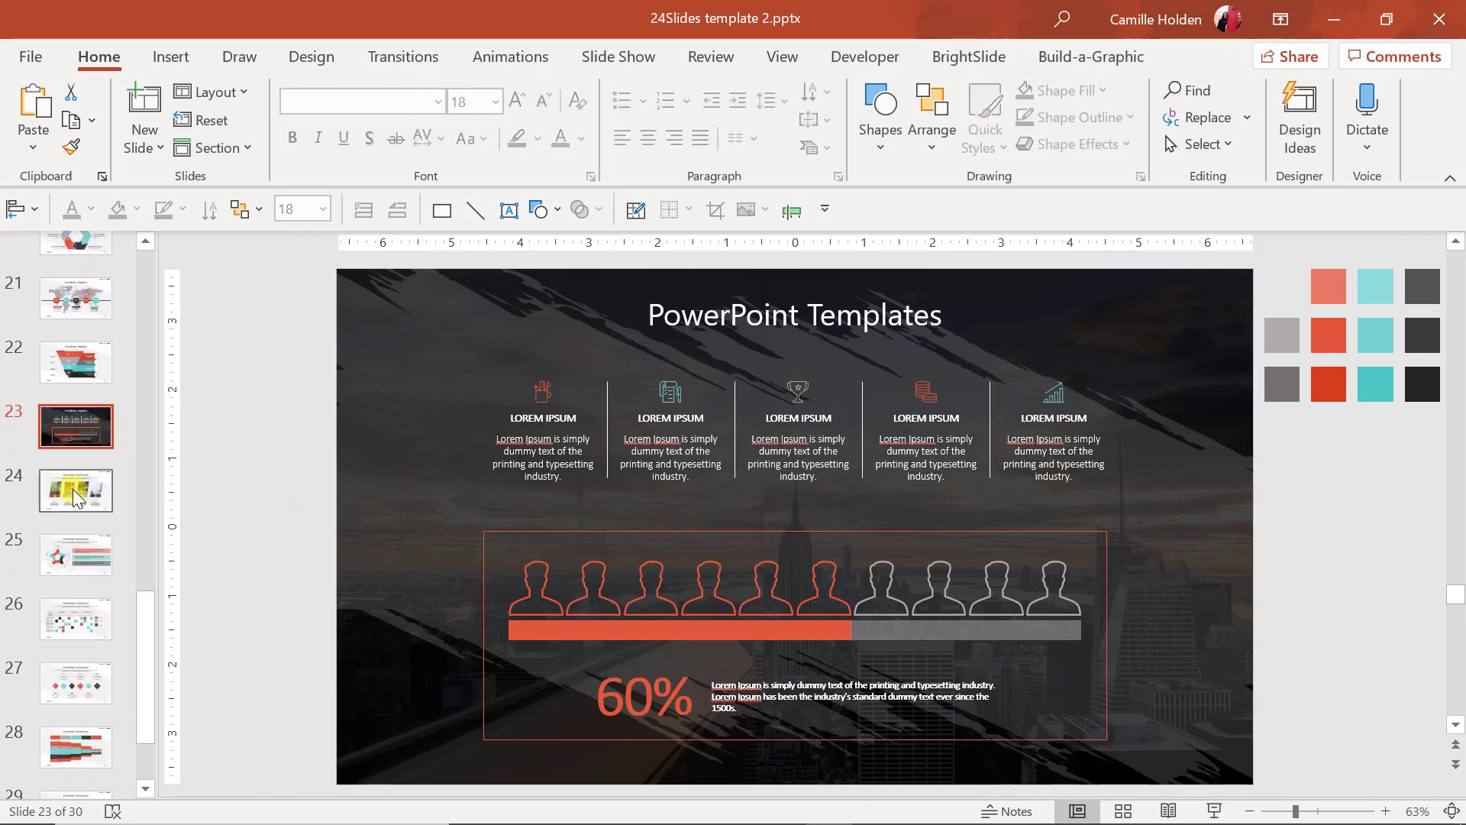
pyautogui.click(6, 495)
pyautogui.moveTo(491, 493); pyautogui.dragTo(343, 469)
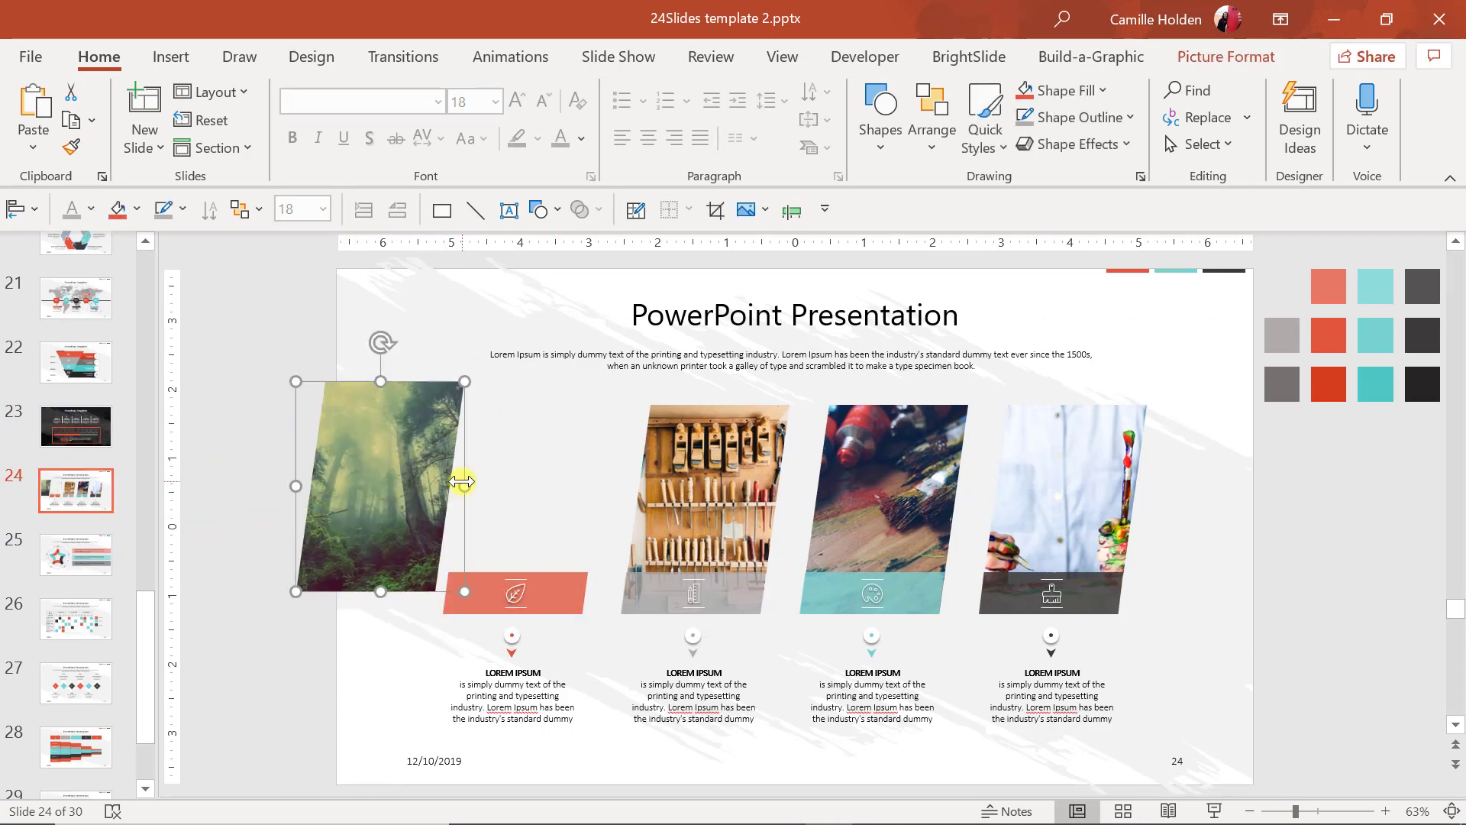
pyautogui.hotkey('ctrl', 'z')
pyautogui.press('Delete')
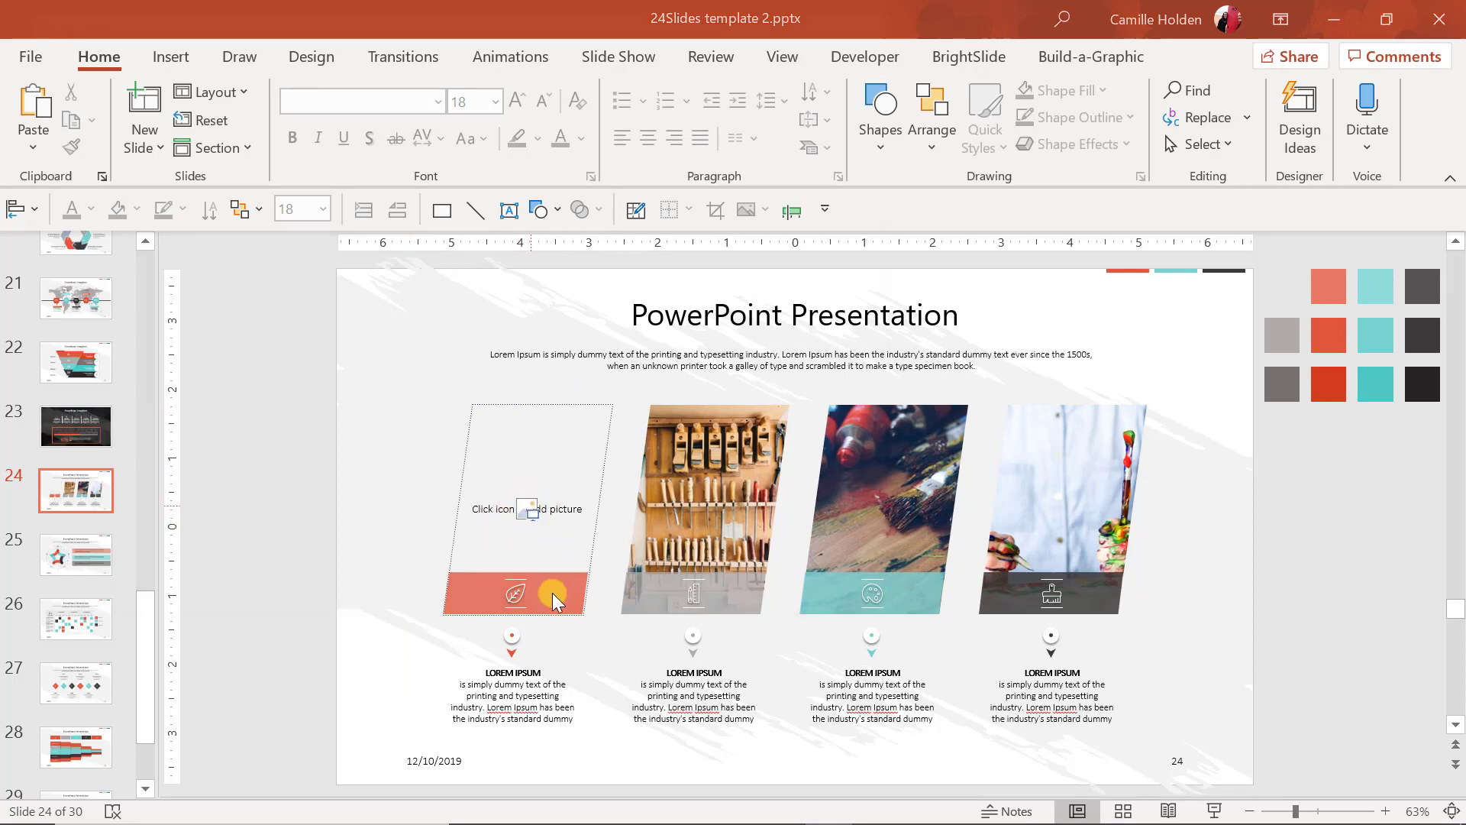
# Insert the pink wristwatch photo from the Pexels folder and send it behind the red band.
pyautogui.click(529, 508)
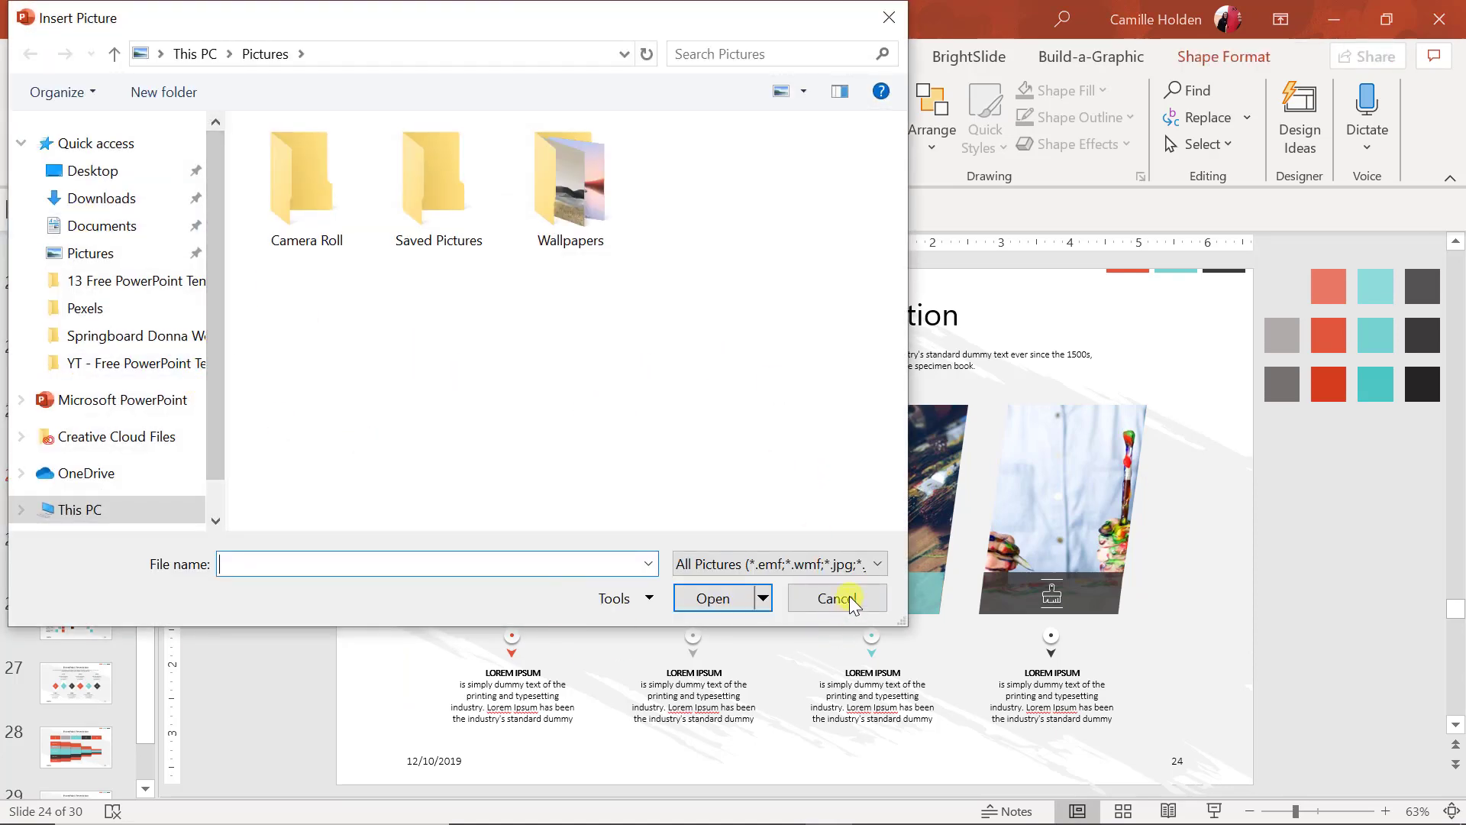
pyautogui.click(42, 306)
pyautogui.doubleClick(695, 416)
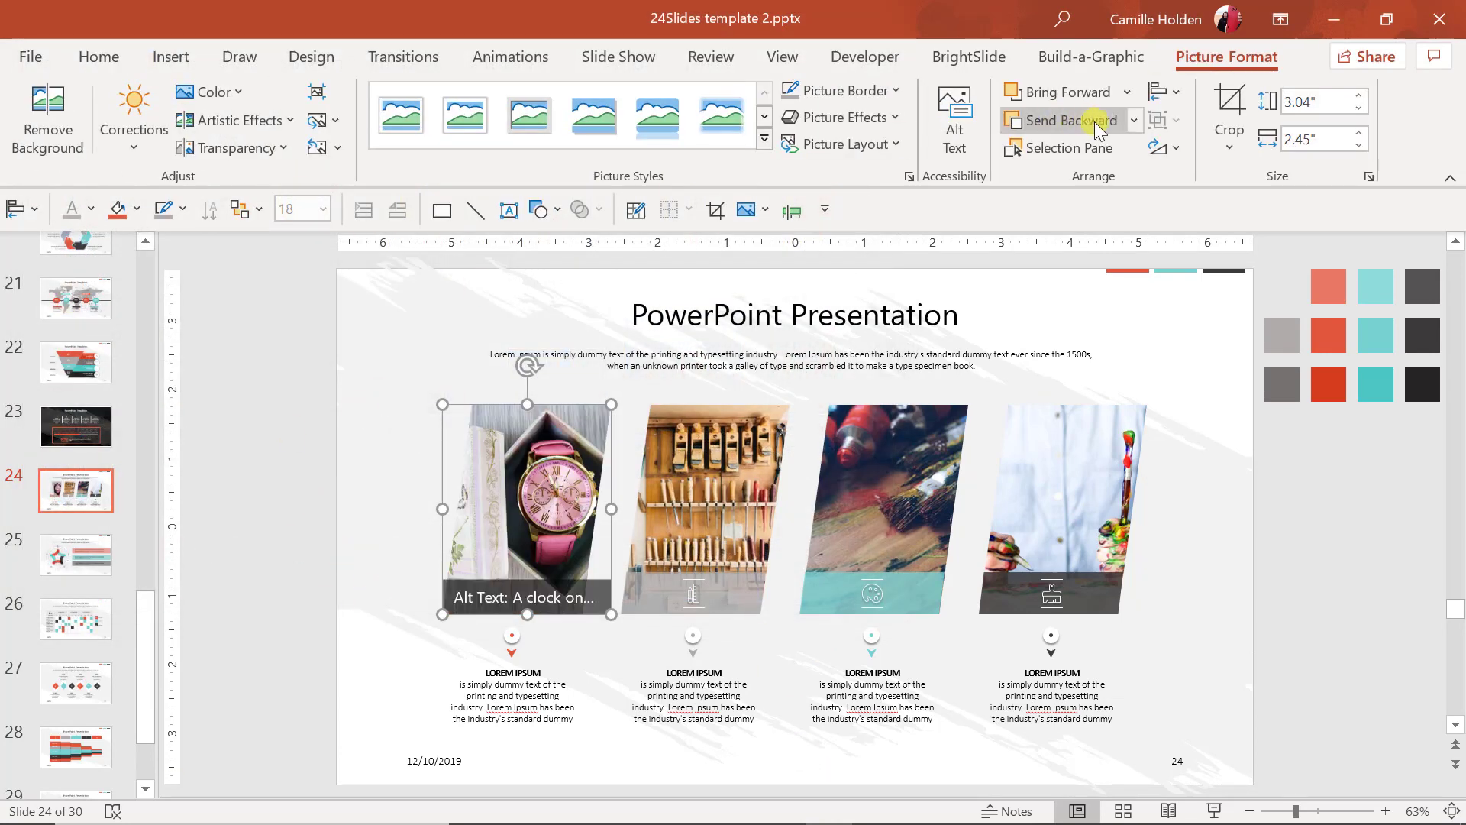
pyautogui.click(1133, 120)
pyautogui.click(1084, 189)
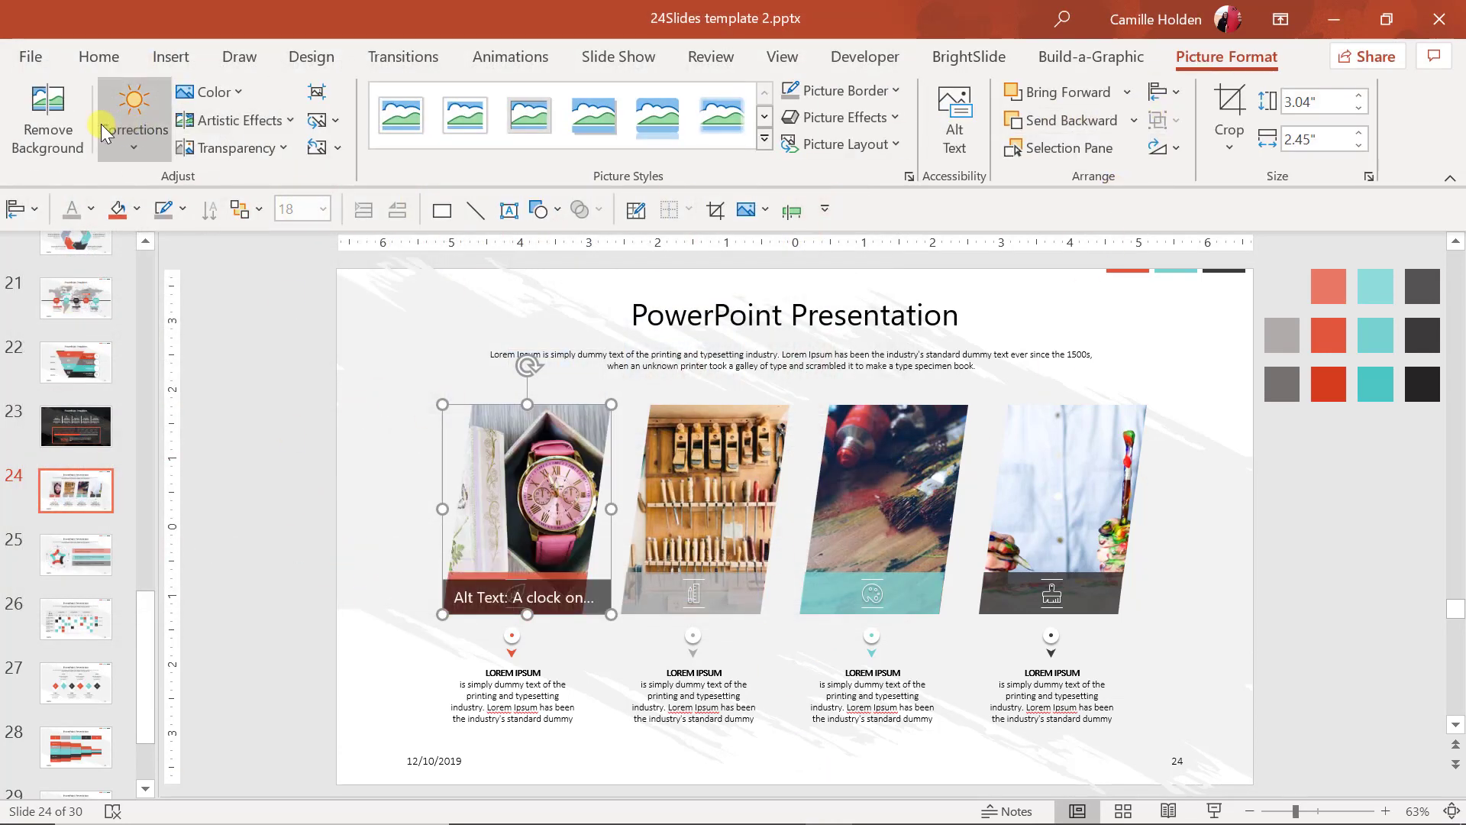
pyautogui.click(99, 57)
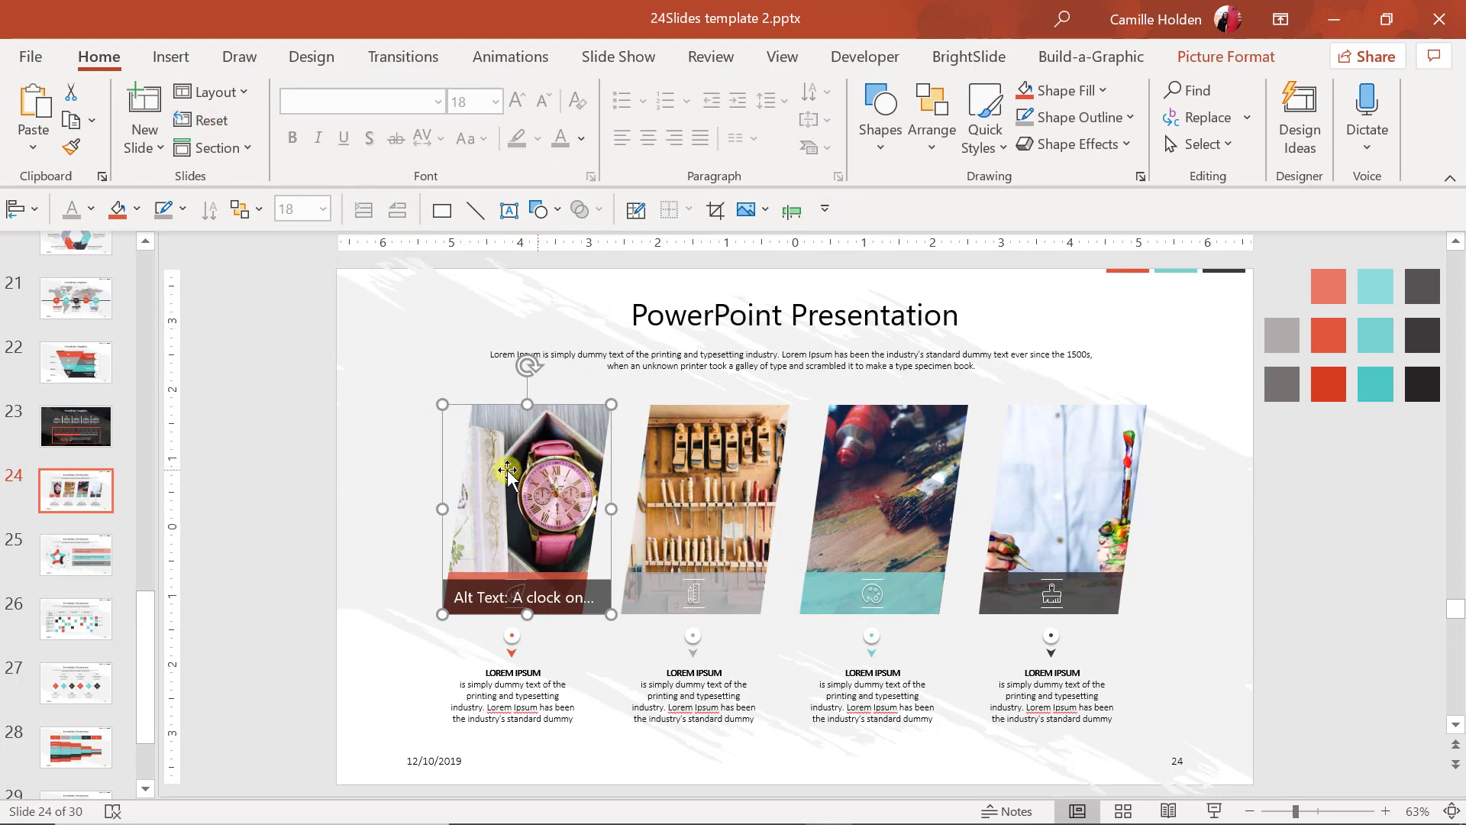
pyautogui.click(354, 512)
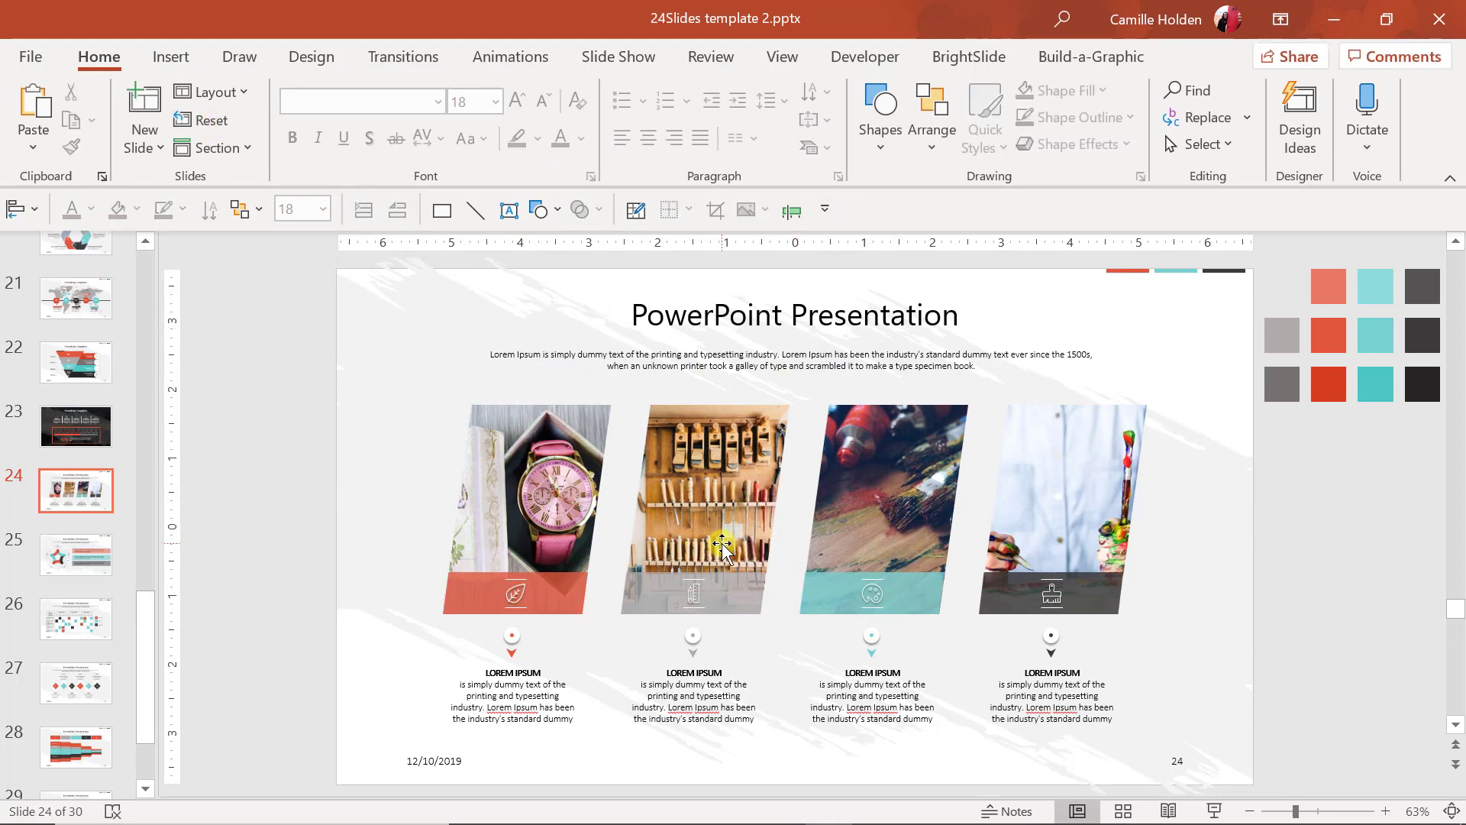
pyautogui.scroll(1, 722, 544)
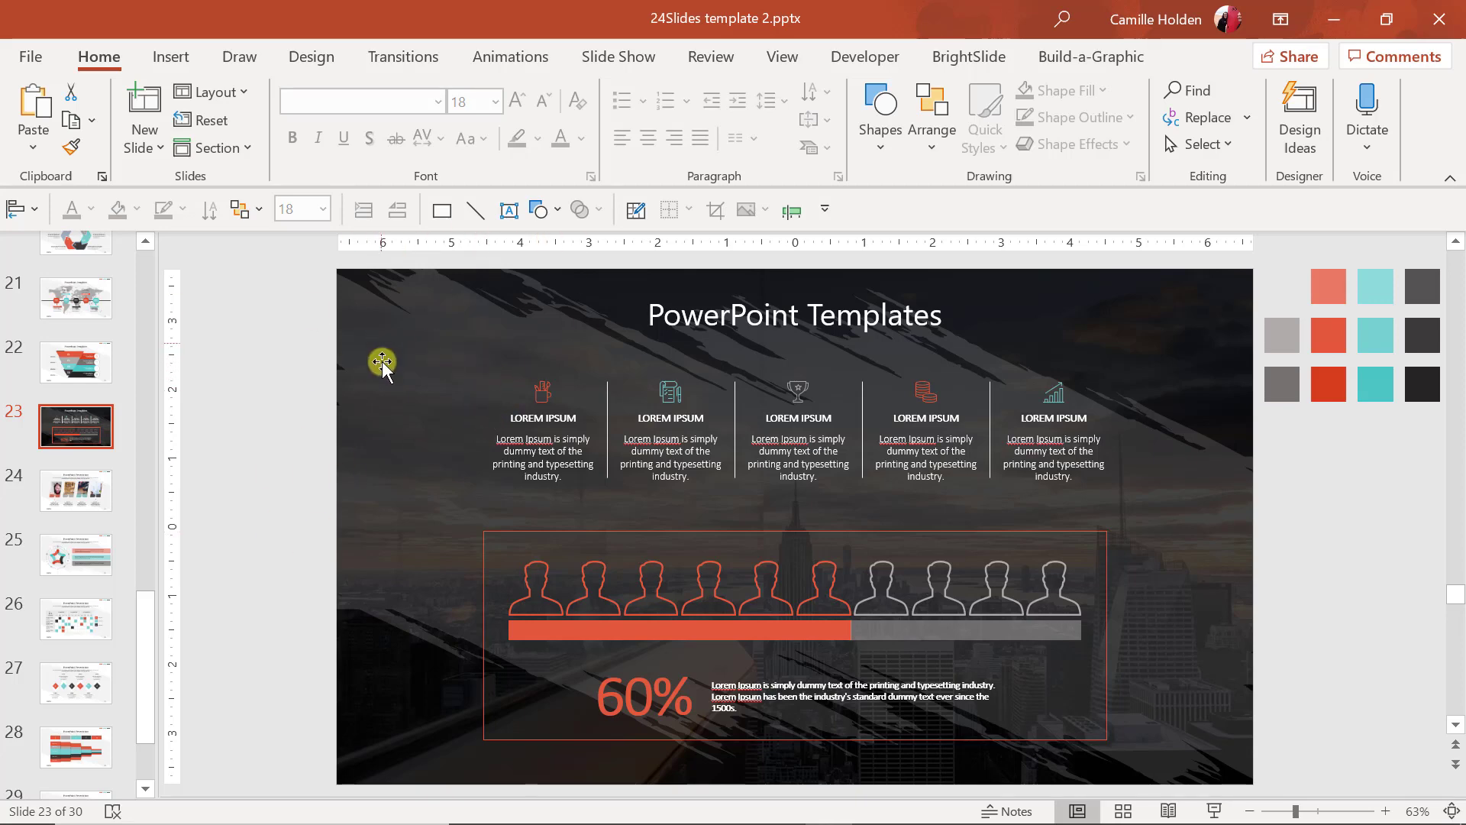
# Shift slide 23's dark overlay to peek underneath, then put it back.
pyautogui.moveTo(380, 371); pyautogui.dragTo(688, 443)
pyautogui.moveTo(341, 327)
pyautogui.mouseDown()
pyautogui.moveTo(215, 432)
pyautogui.moveTo(301, 410)
pyautogui.moveTo(264, 412)
pyautogui.moveTo(217, 354)
pyautogui.mouseUp()
pyautogui.scroll(2, 759, 670)
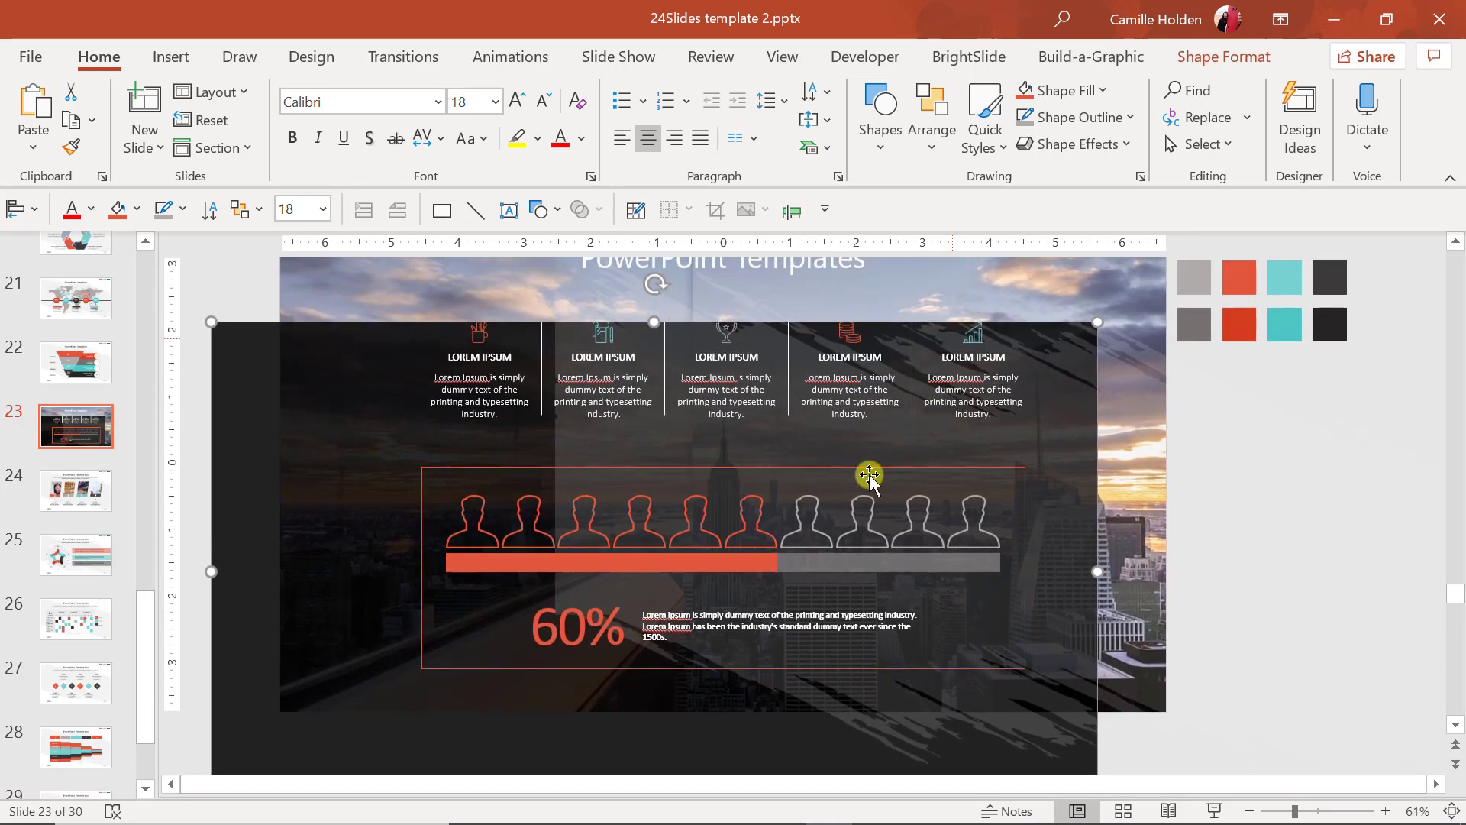
pyautogui.scroll(3, 1119, 468)
pyautogui.click(66, 425)
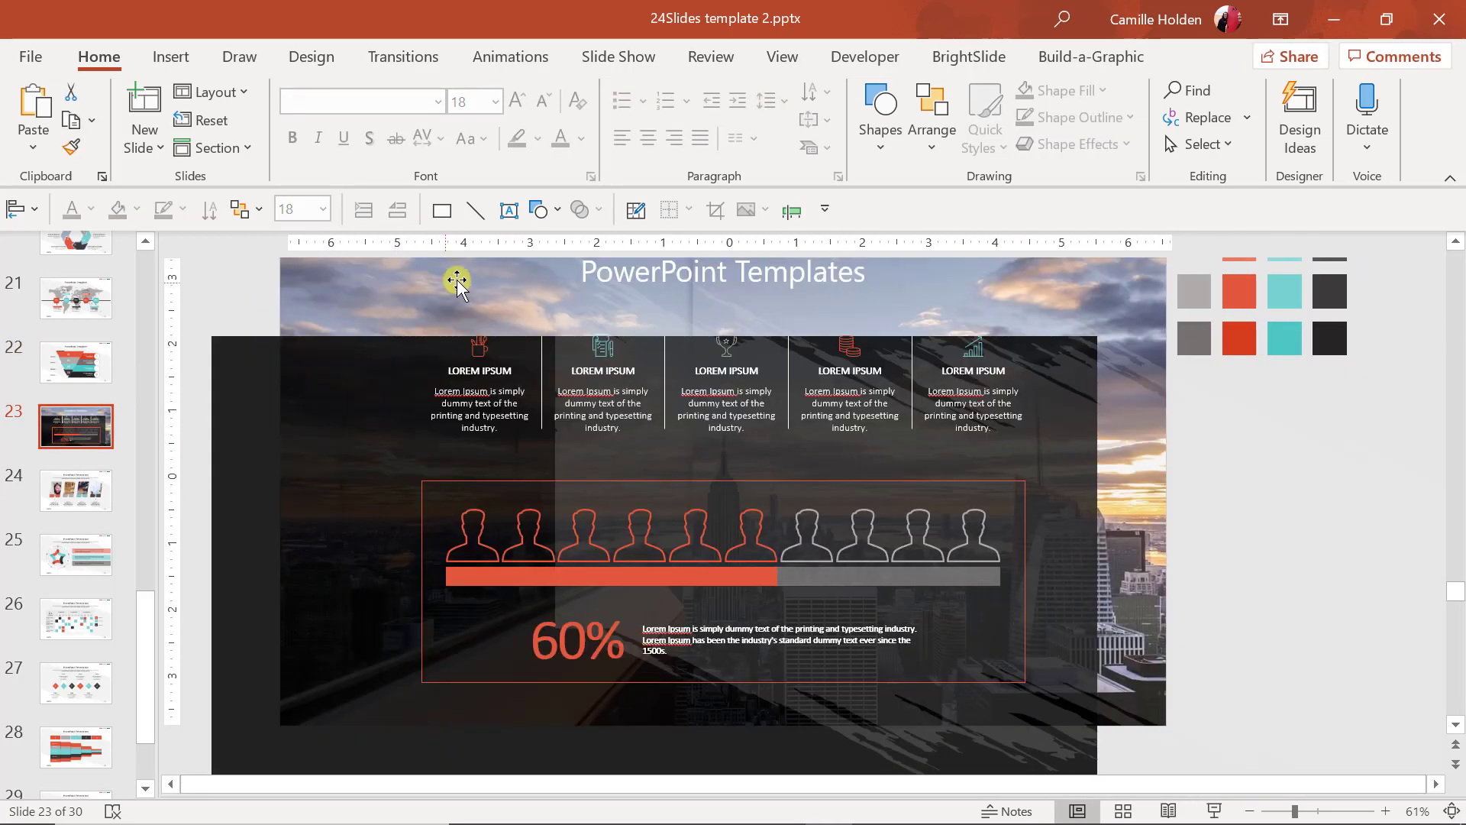
# Remove the city photo from slide 23 and move the dark overlay down to the slide bottom.
pyautogui.click(350, 374)
pyautogui.press('Escape')
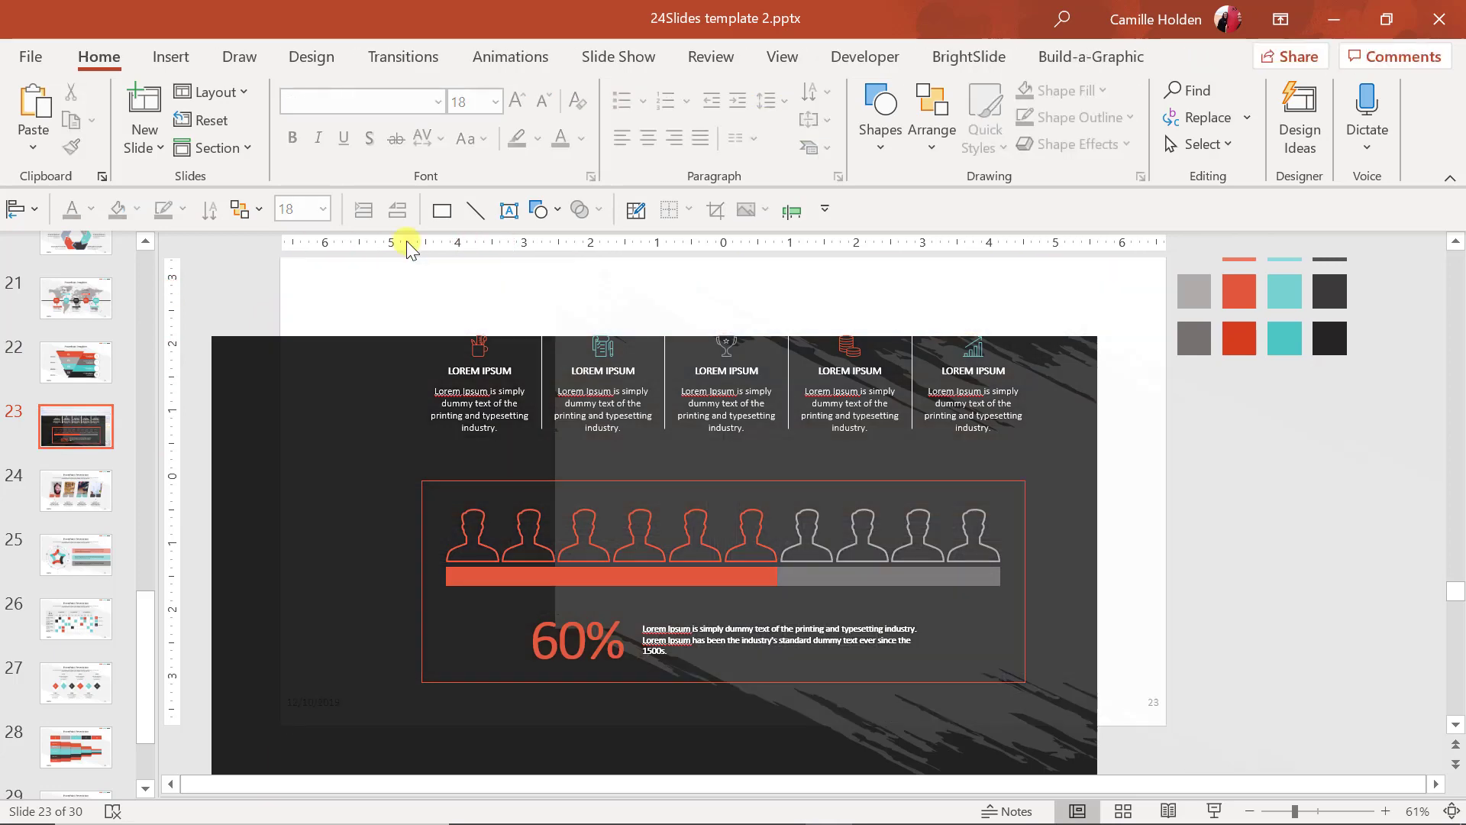
pyautogui.moveTo(295, 392); pyautogui.dragTo(298, 633)
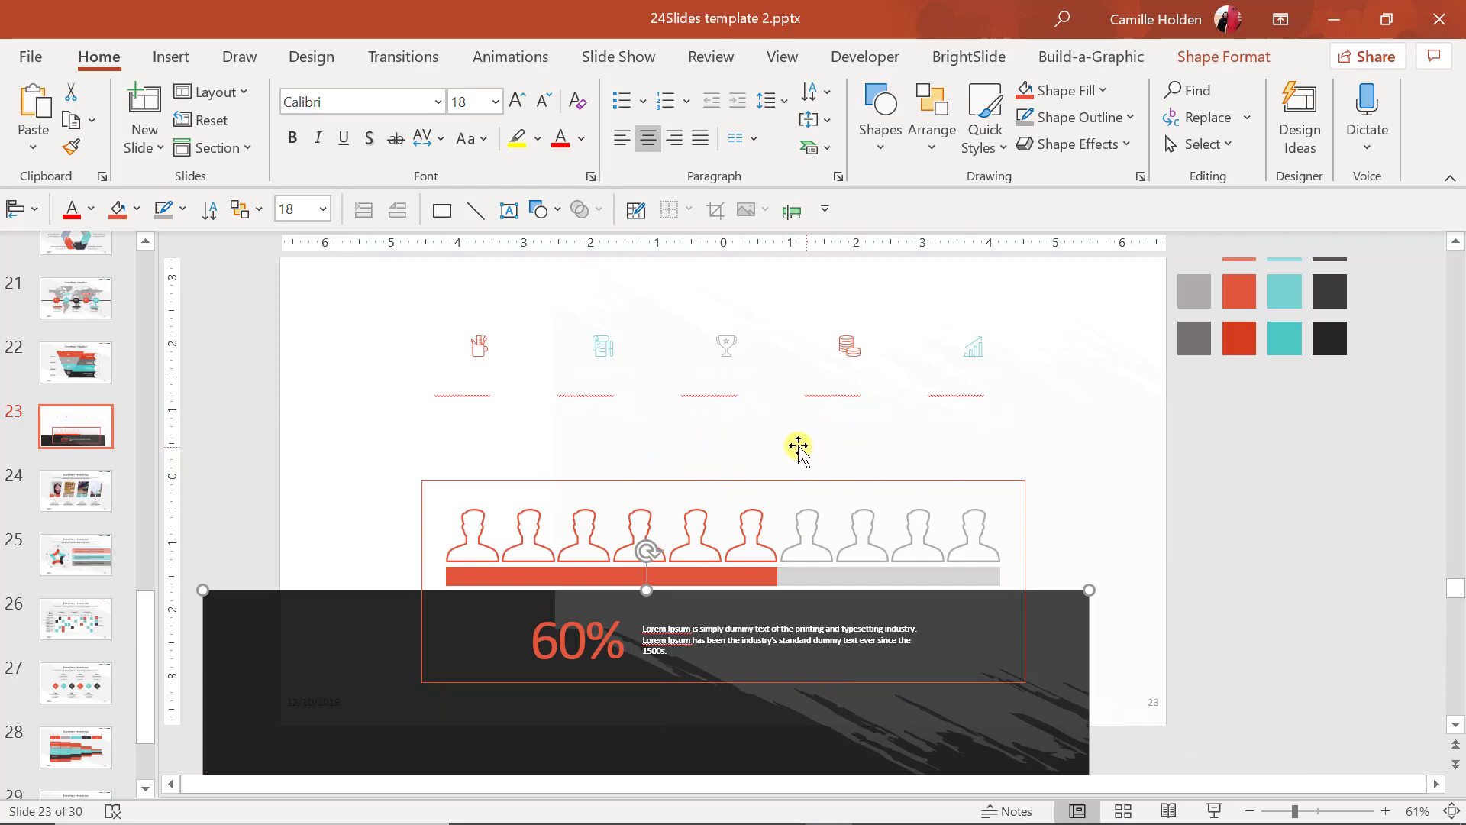
pyautogui.click(225, 93)
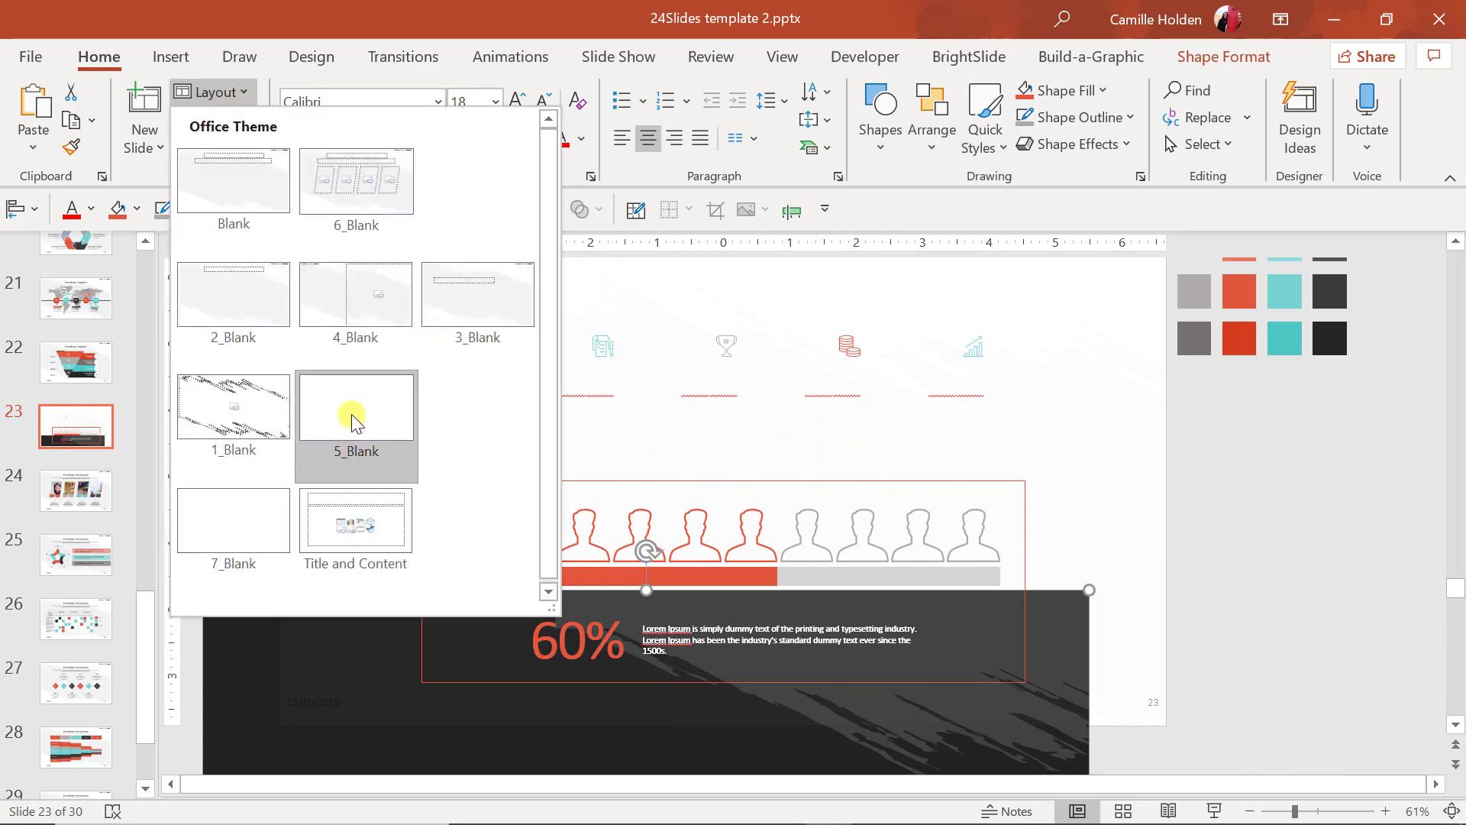
# Drag the off-slide dark brush texture shape onto slide 23 and size it to cover the whole slide.
pyautogui.click(1247, 522)
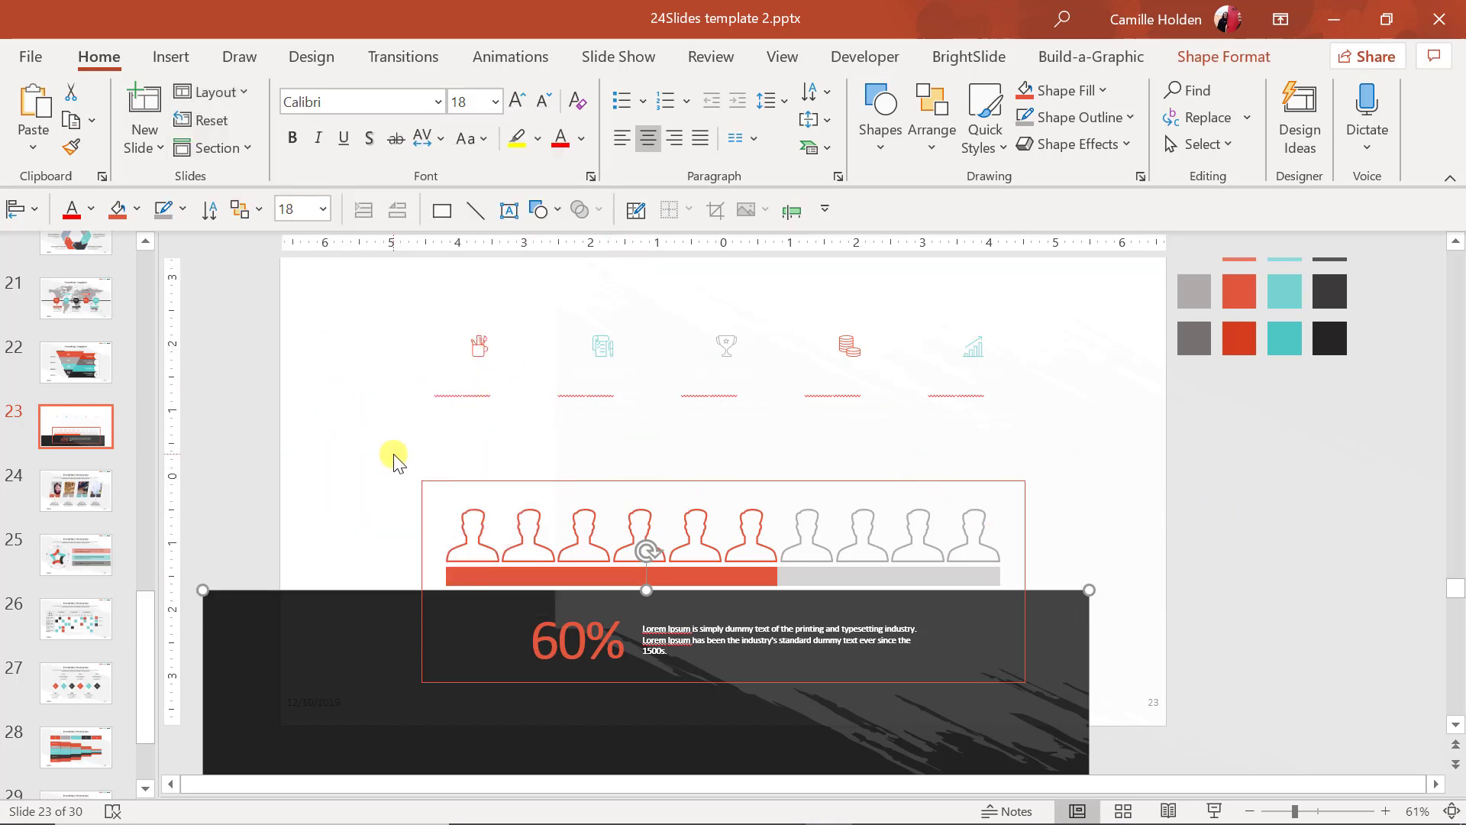
pyautogui.scroll(-5, 203, 121)
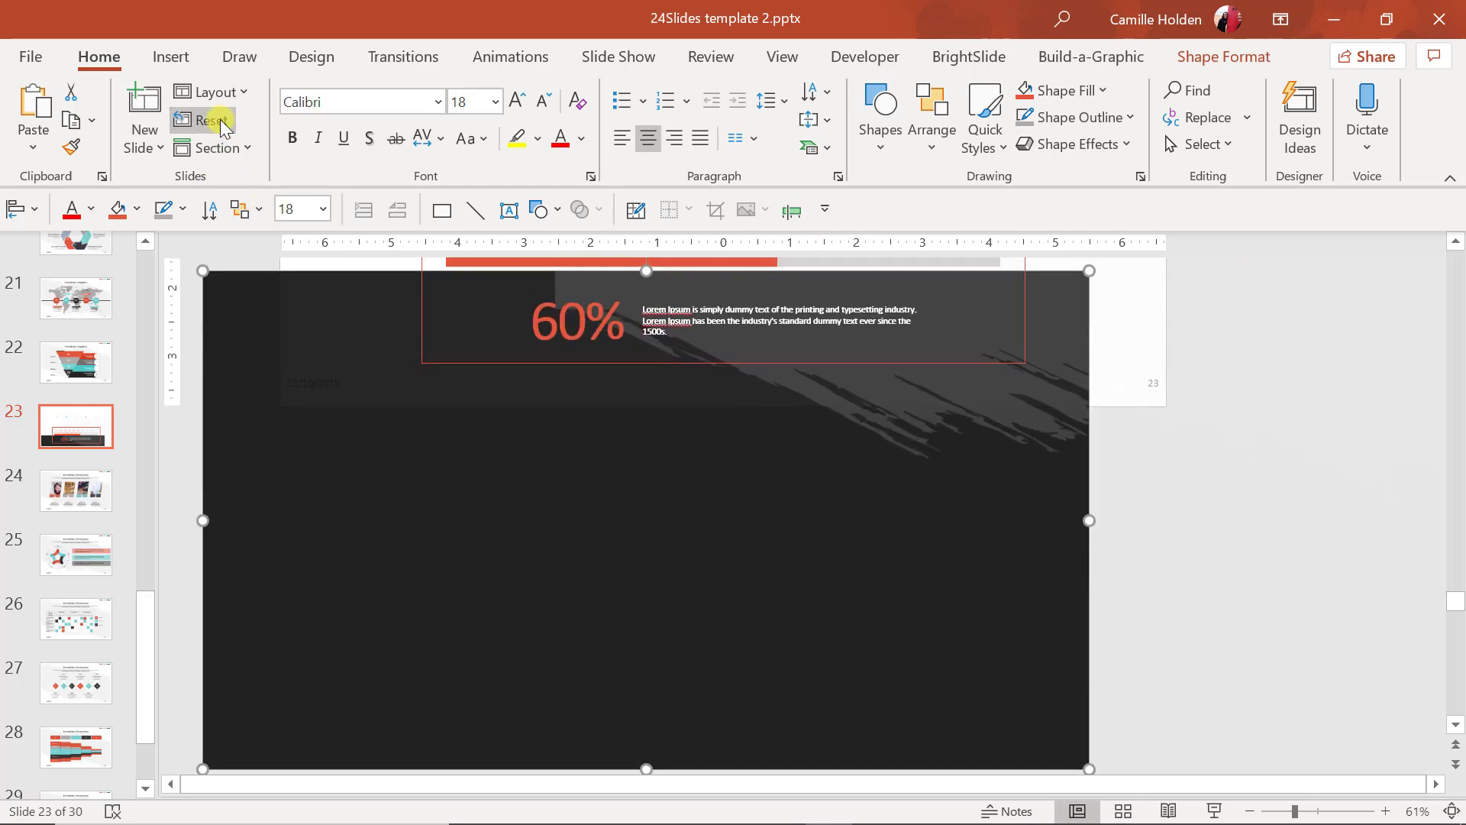
pyautogui.scroll(1, 1138, 620)
pyautogui.scroll(2, 1138, 621)
pyautogui.scroll(3, 1137, 621)
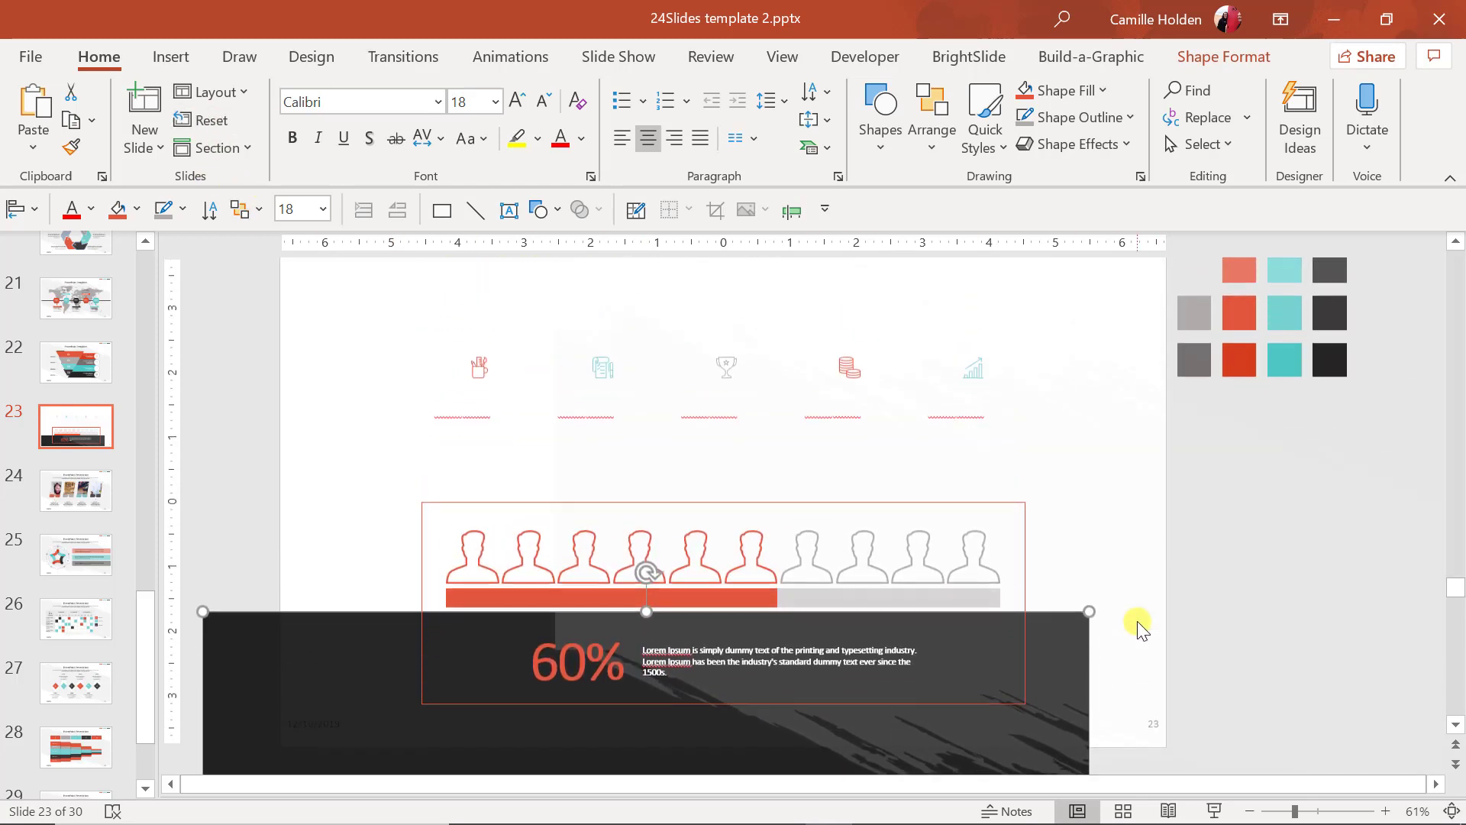
pyautogui.click(1257, 557)
pyautogui.moveTo(1118, 577)
pyautogui.mouseDown()
pyautogui.moveTo(812, 557)
pyautogui.moveTo(867, 557)
pyautogui.moveTo(844, 553)
pyautogui.mouseUp()
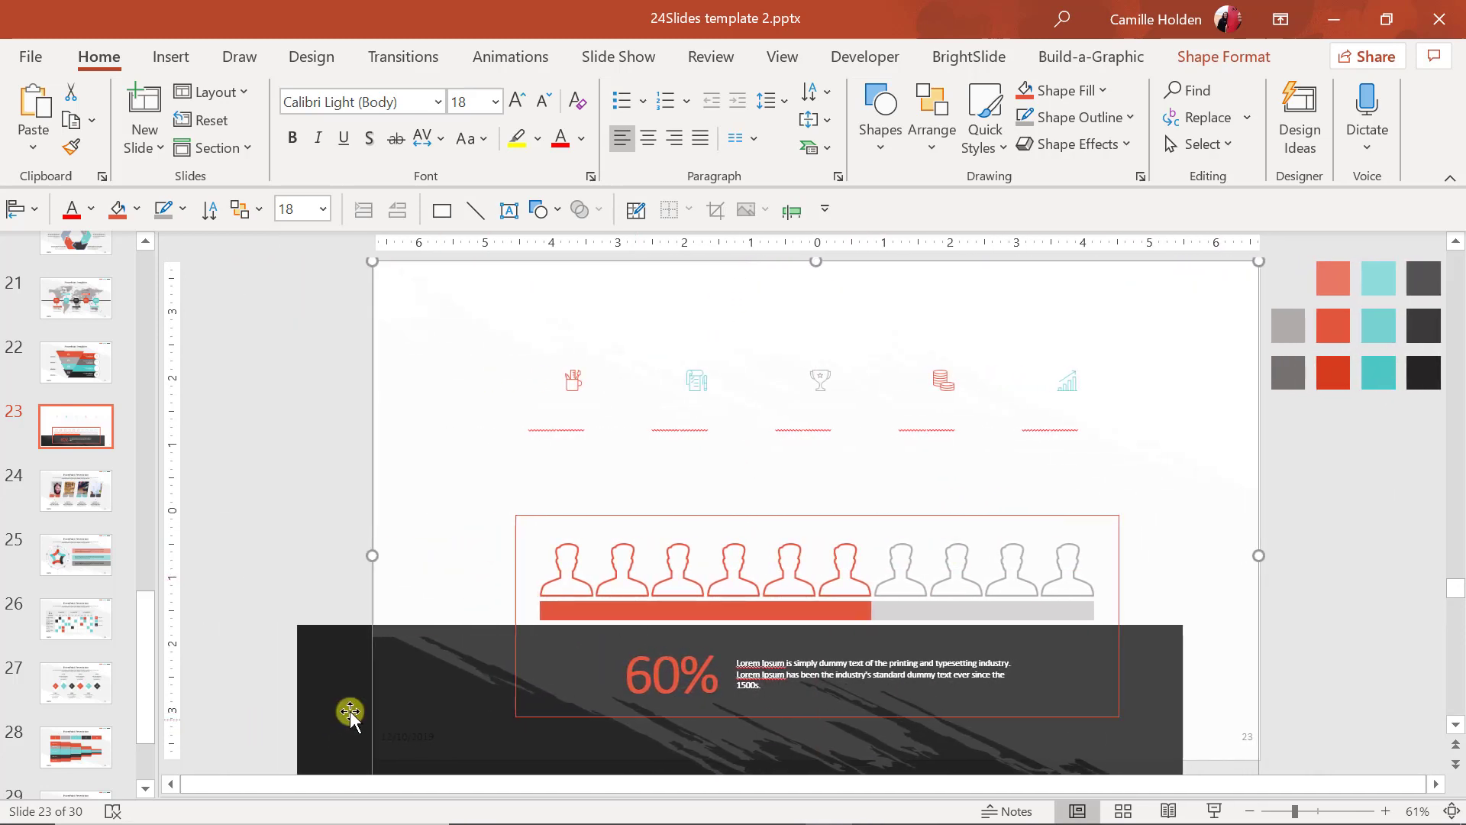
pyautogui.moveTo(309, 672)
pyautogui.mouseDown()
pyautogui.moveTo(399, 285)
pyautogui.moveTo(386, 309)
pyautogui.mouseUp()
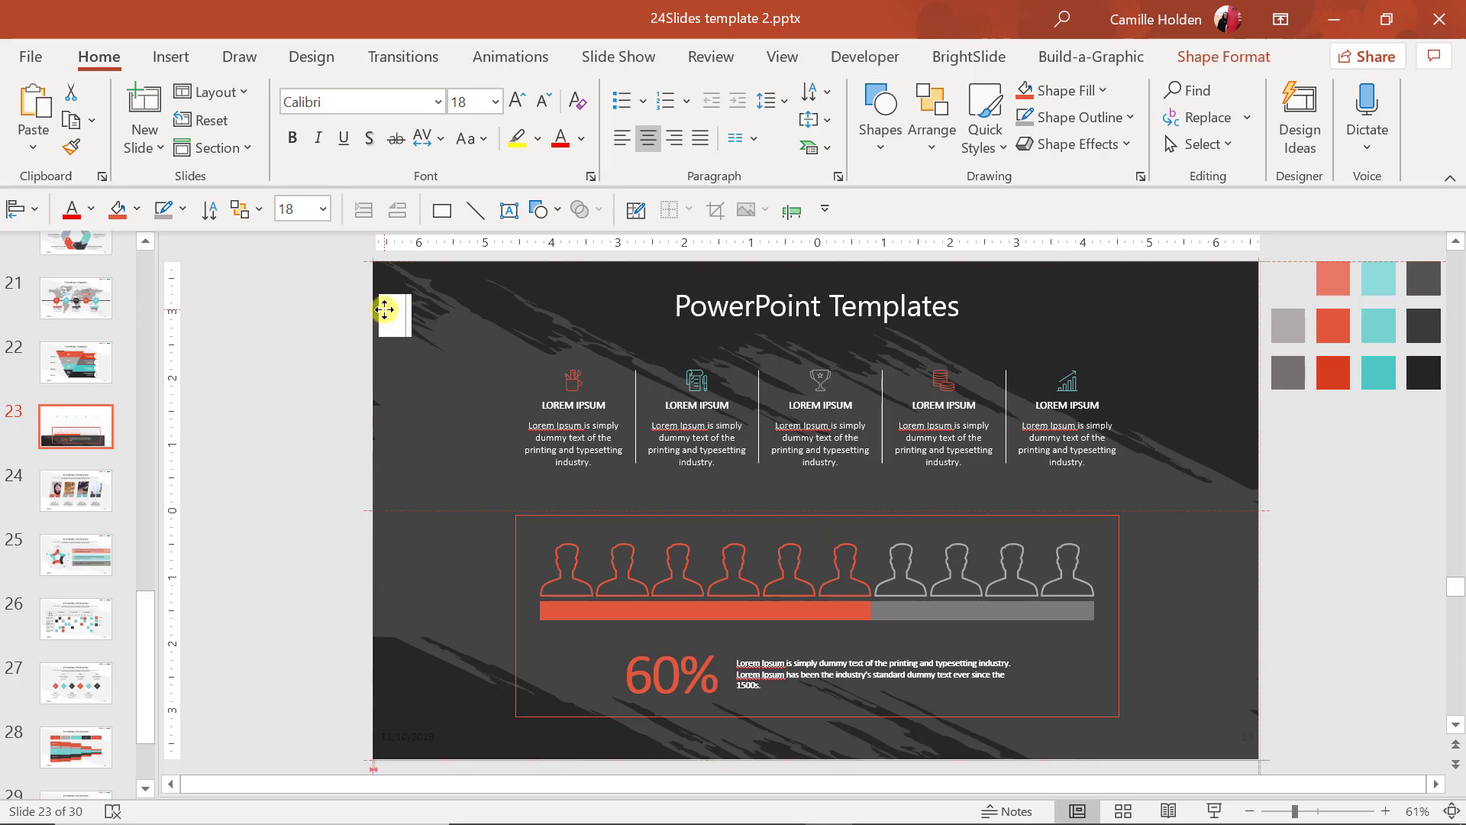
pyautogui.click(263, 531)
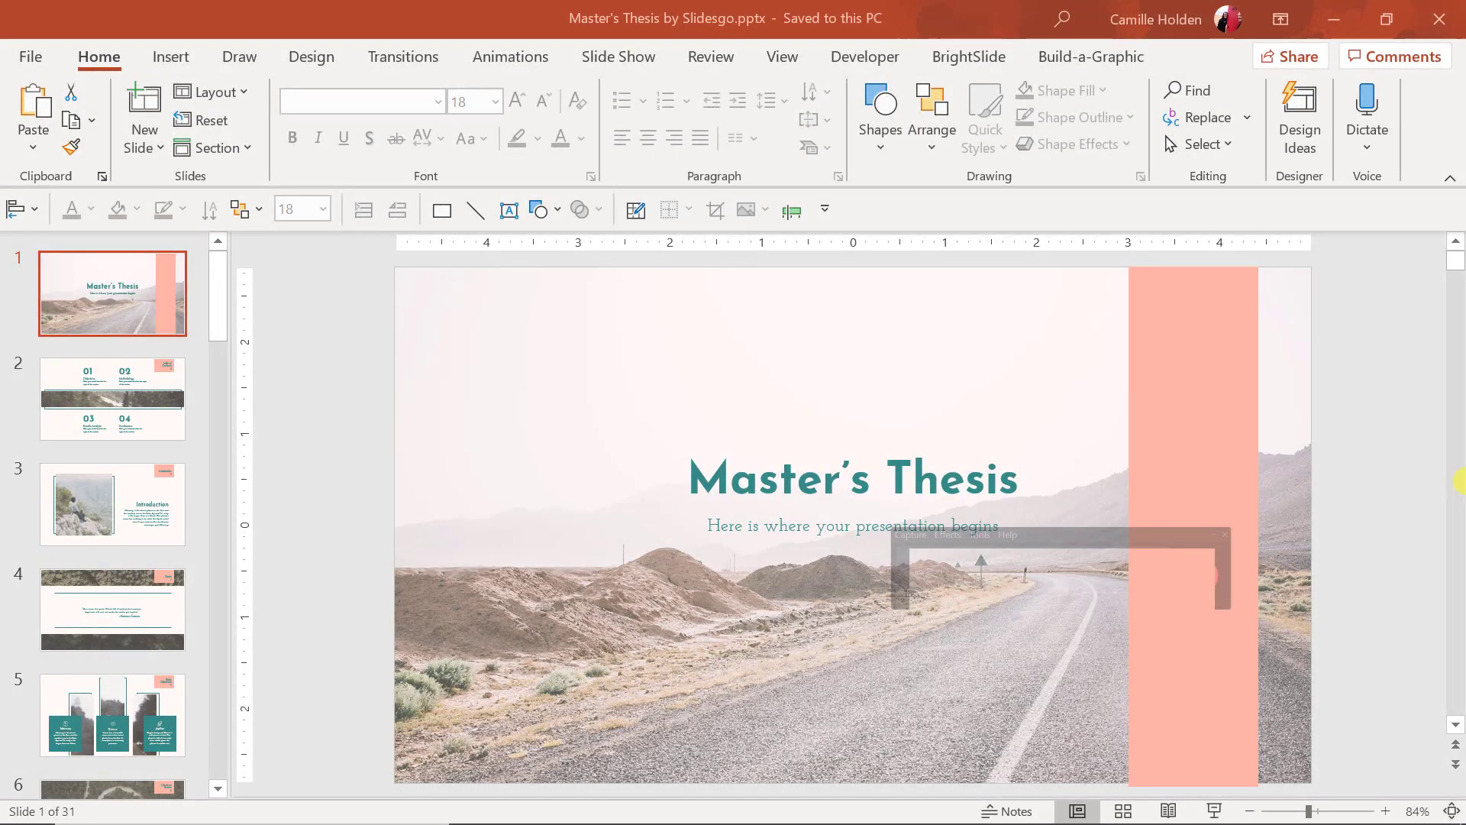
# Switch the Master's Thesis deck to Slide Sorter and select Table of Contents, then Introduction.
pyautogui.click(1122, 810)
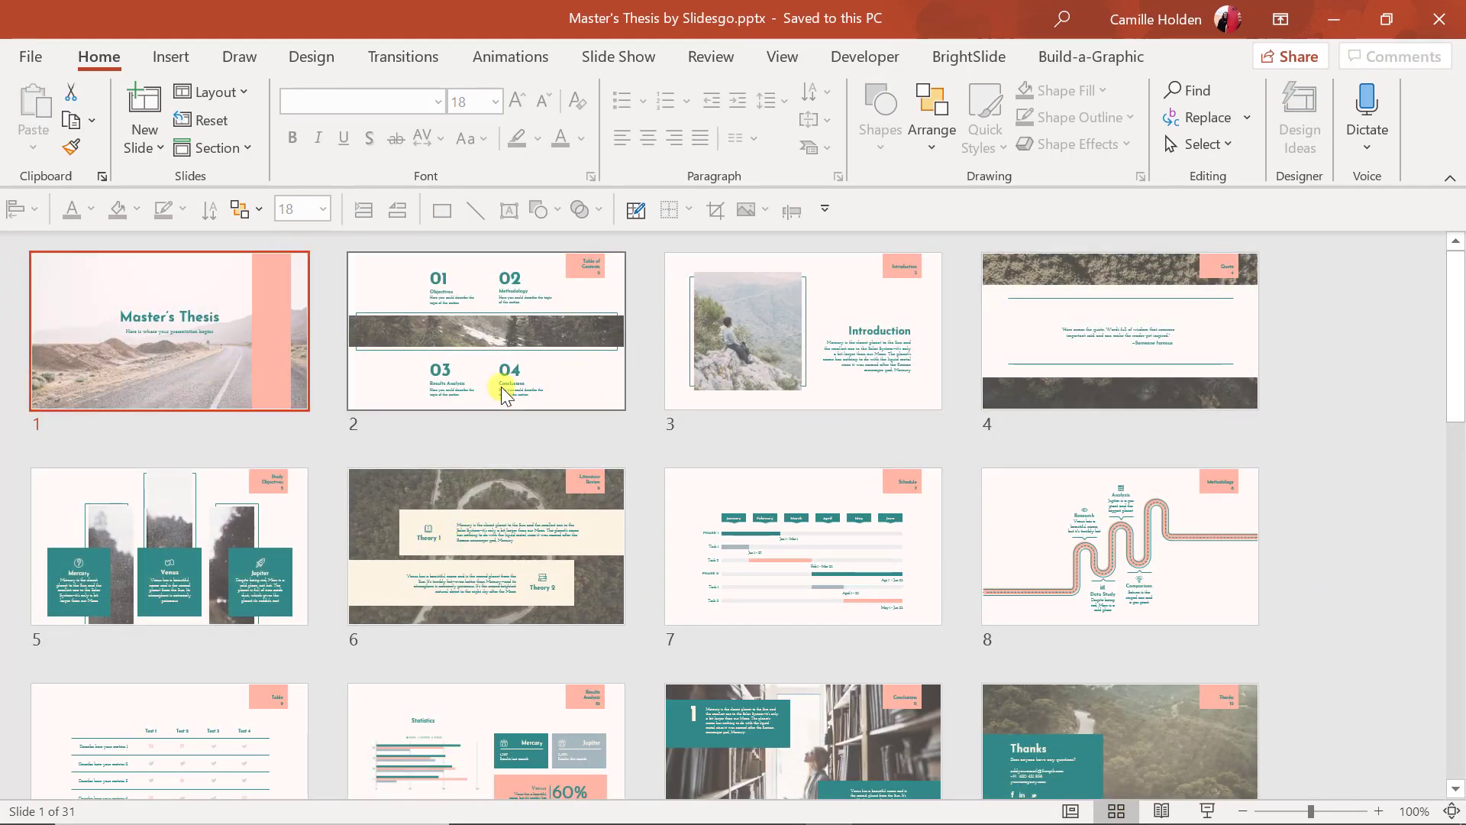
pyautogui.click(496, 343)
pyautogui.click(787, 359)
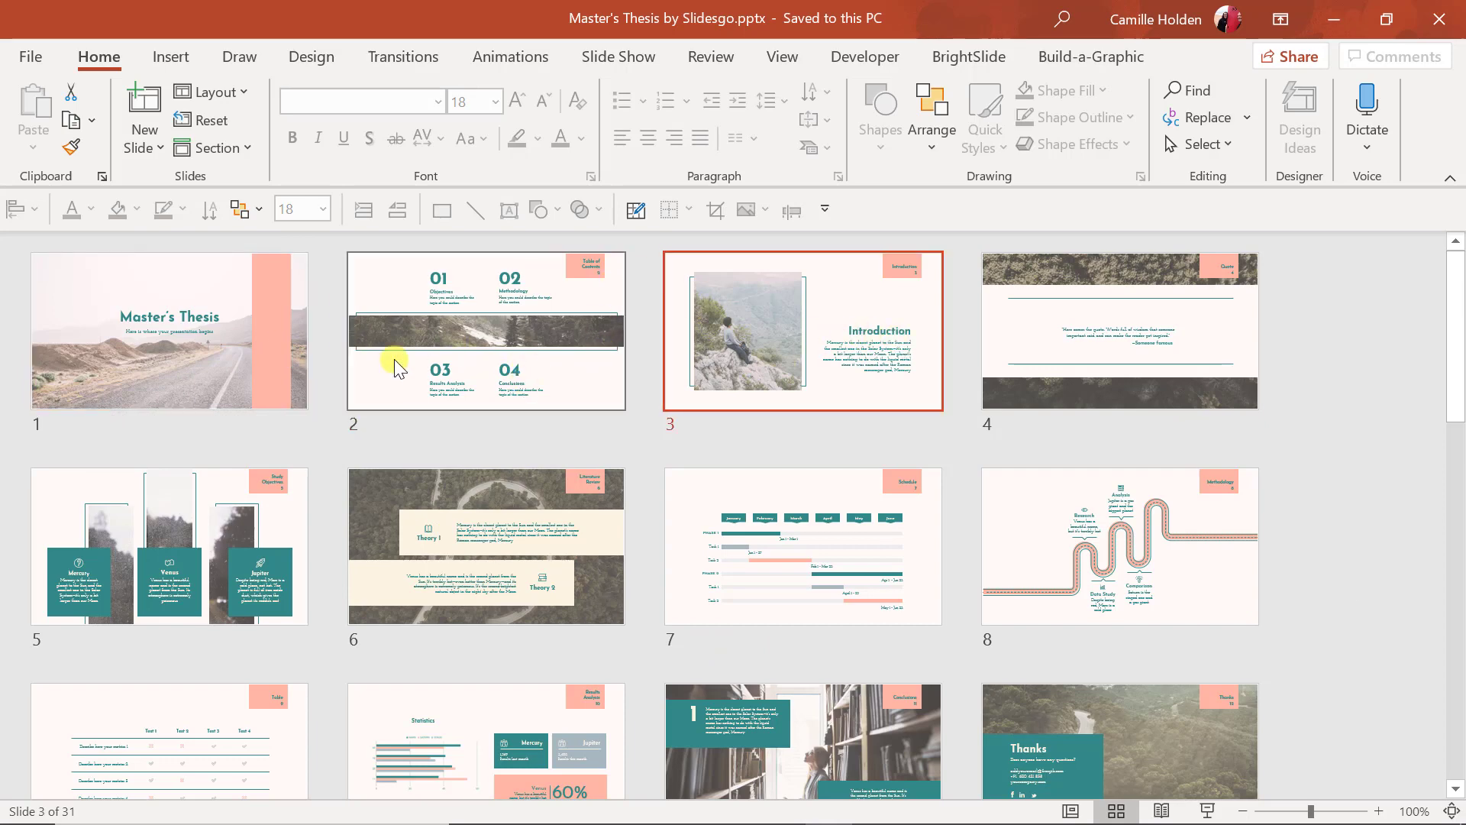
pyautogui.keyDown('ctrl'); pyautogui.scroll(5, 395, 366); pyautogui.keyUp('ctrl')
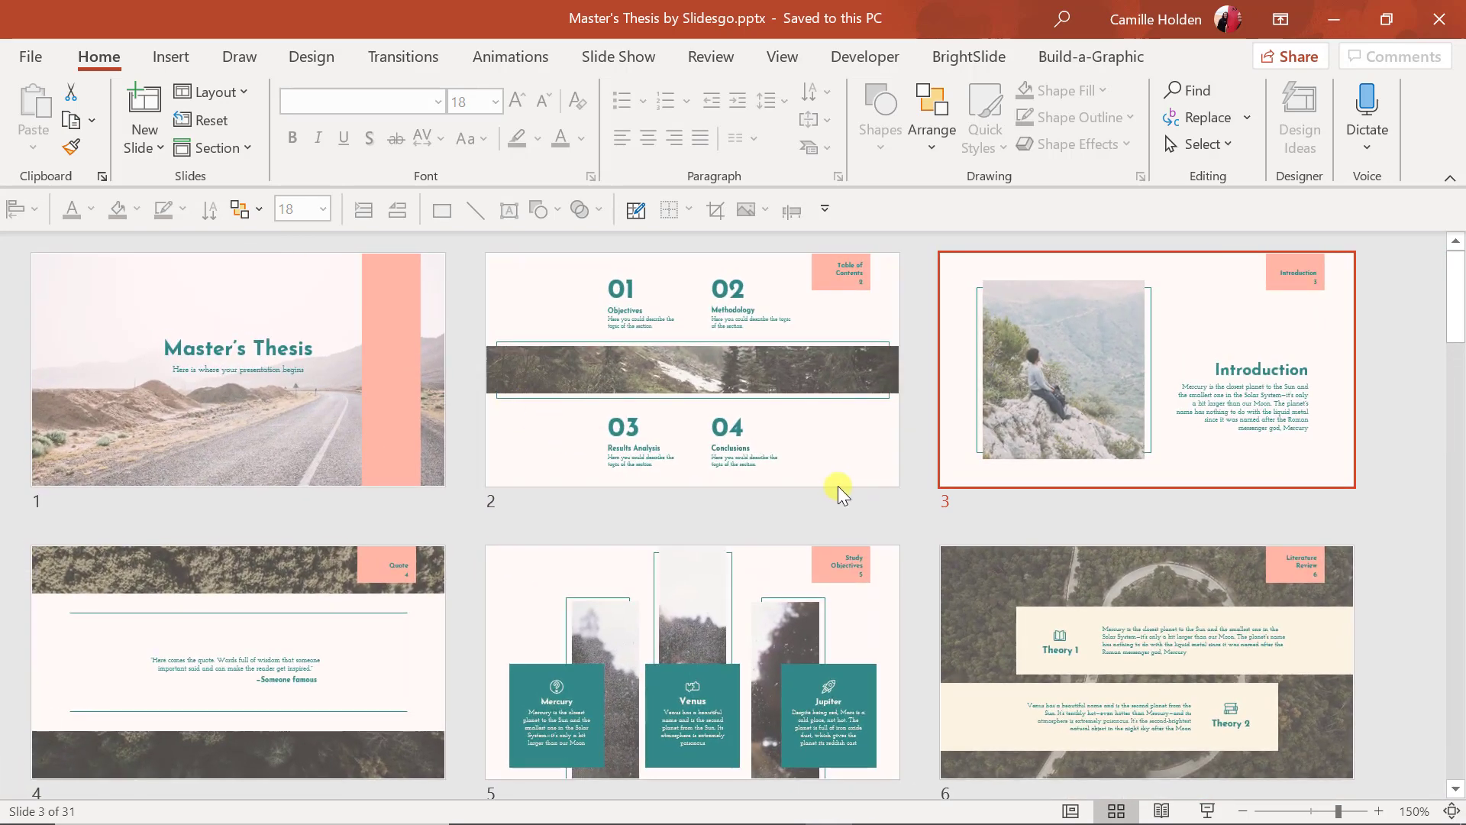
pyautogui.keyDown('ctrl'); pyautogui.scroll(2, 837, 485); pyautogui.keyUp('ctrl')
pyautogui.keyDown('ctrl'); pyautogui.scroll(-2, 947, 426); pyautogui.keyUp('ctrl')
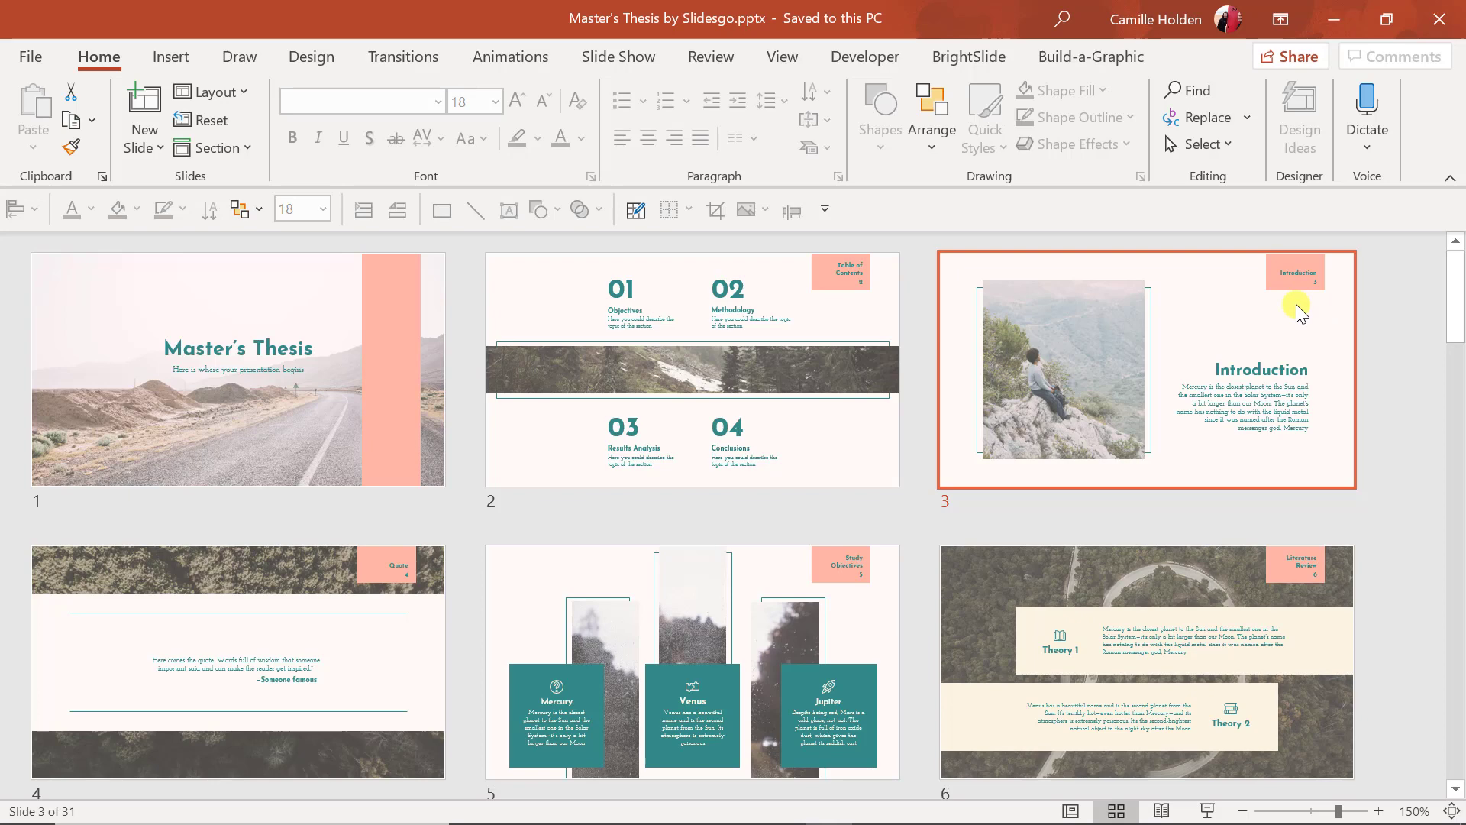
pyautogui.scroll(-3, 1093, 584)
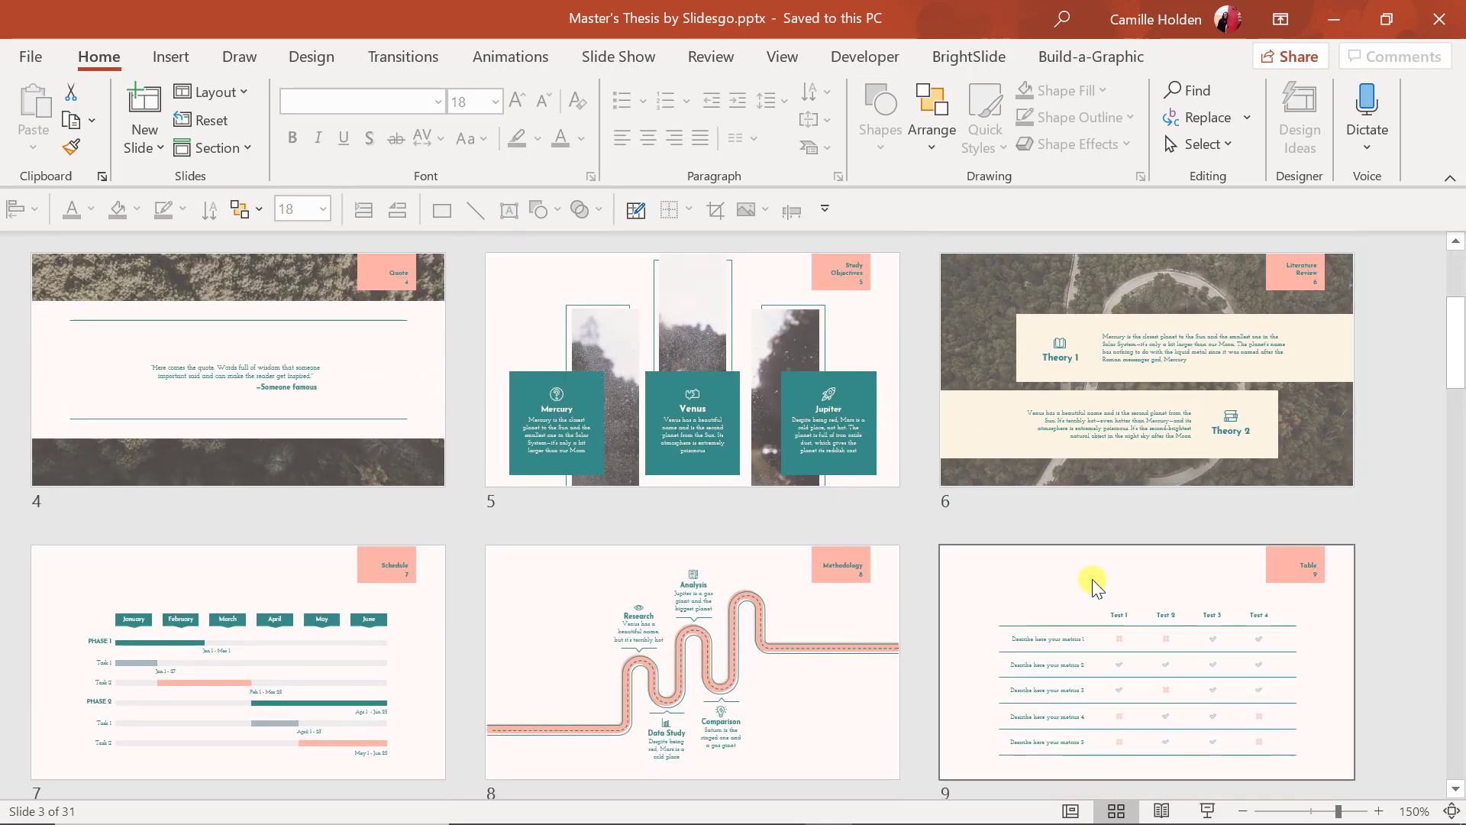
pyautogui.scroll(-3, 1092, 579)
pyautogui.scroll(-3, 756, 704)
pyautogui.scroll(-3, 796, 536)
pyautogui.scroll(12, 794, 524)
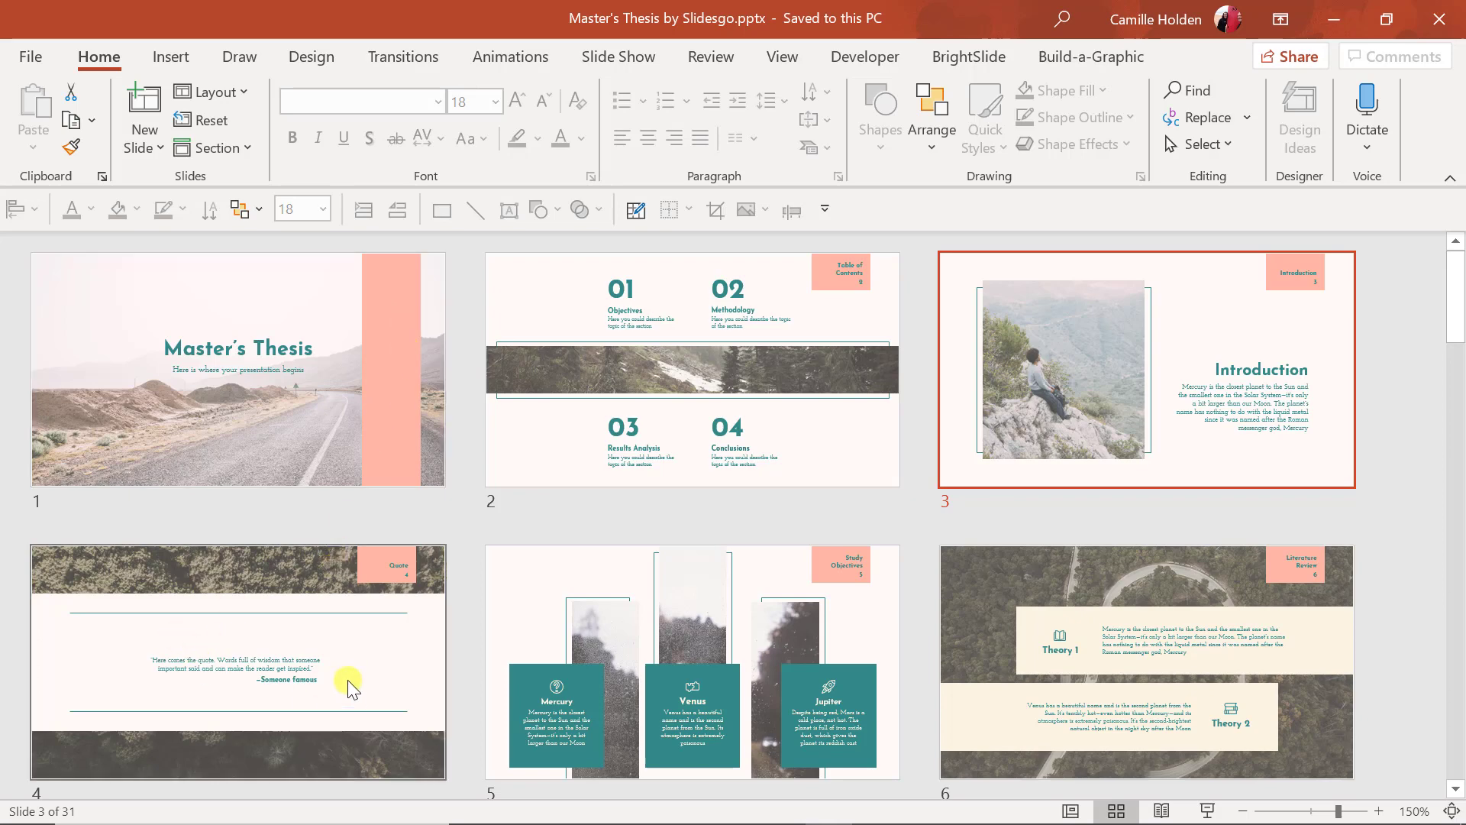
pyautogui.scroll(-3, 493, 599)
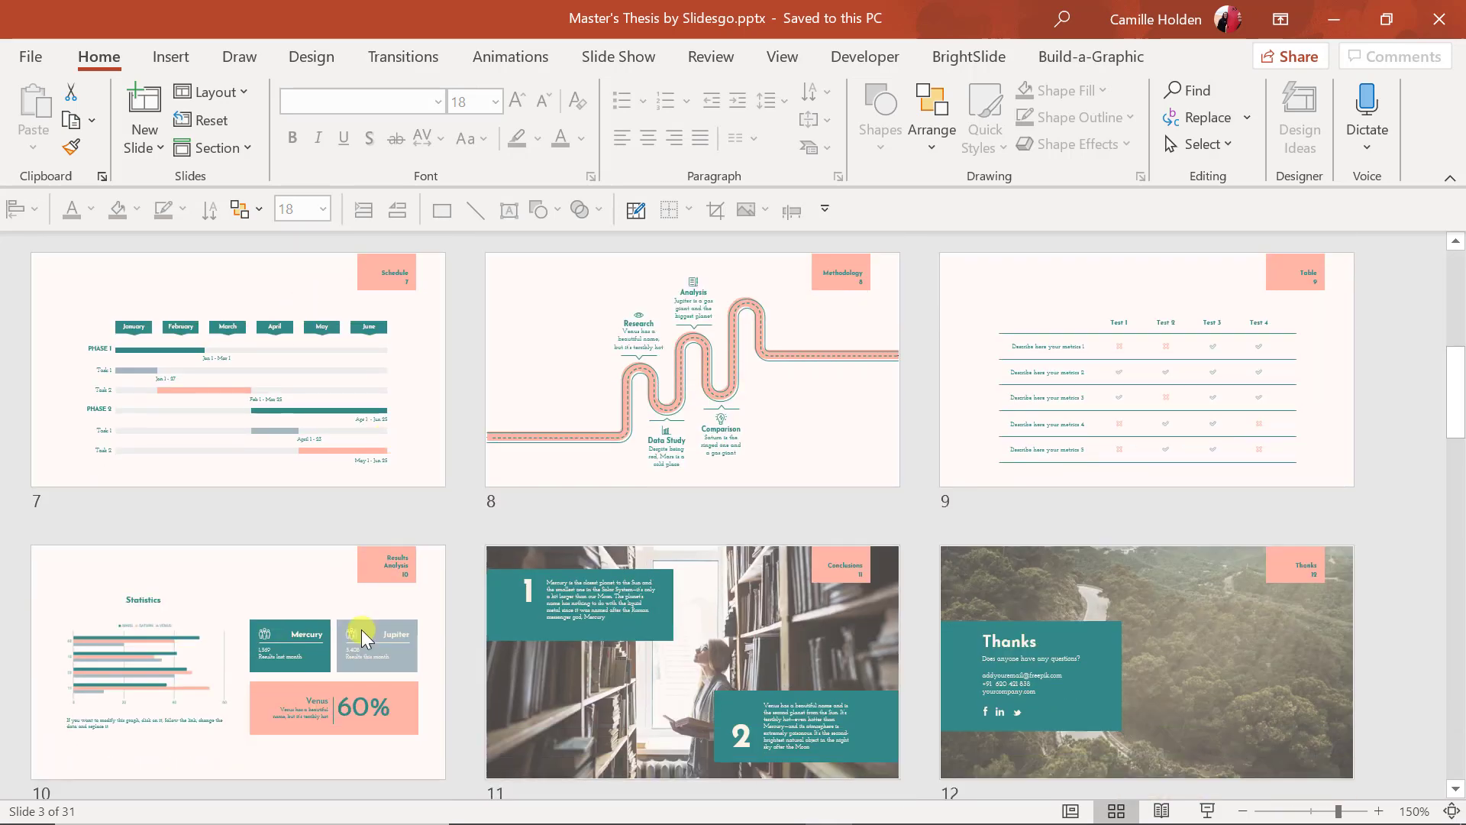
pyautogui.scroll(-2, 399, 663)
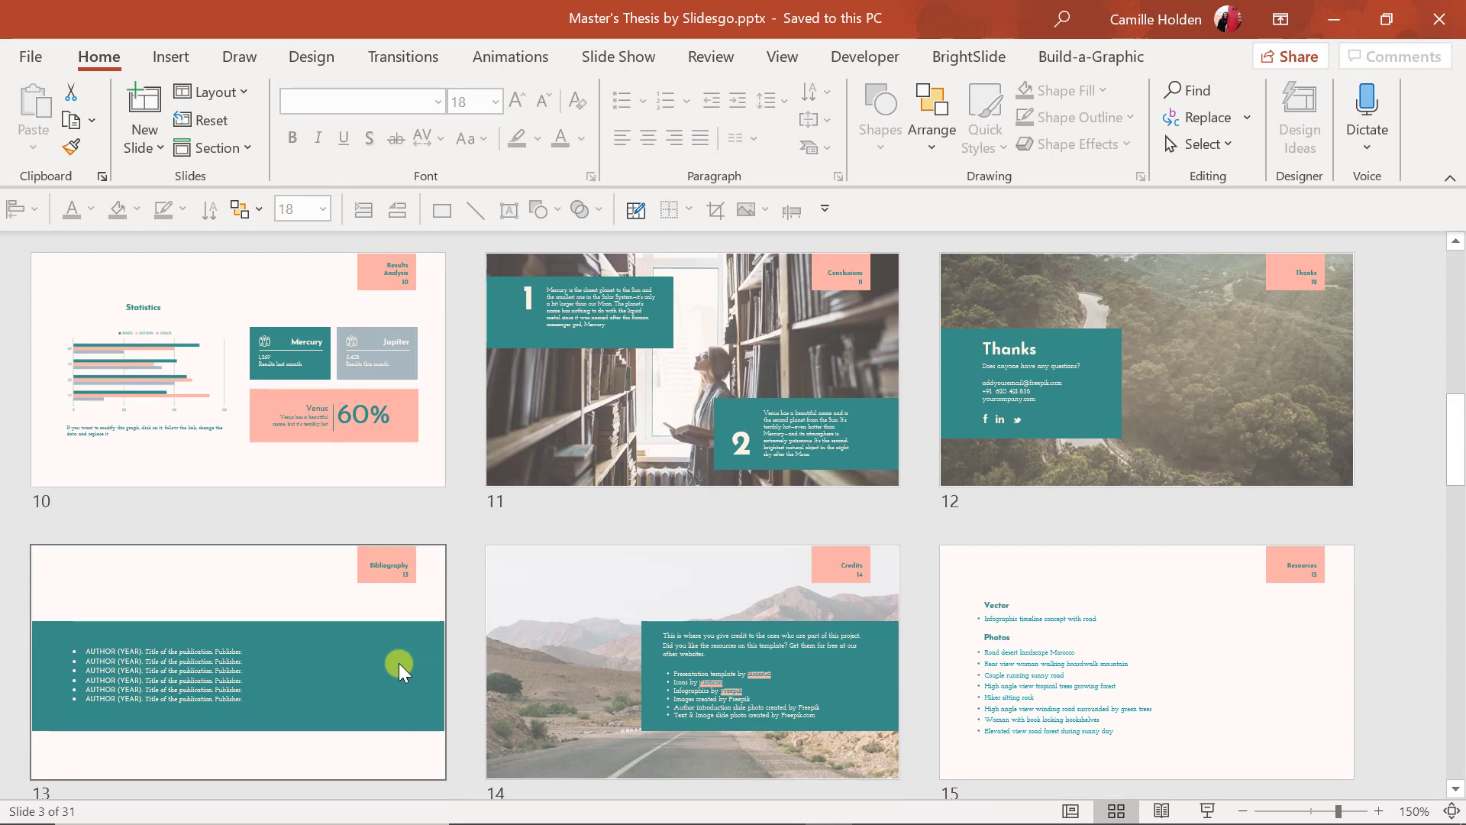
pyautogui.scroll(3, 399, 663)
pyautogui.scroll(2, 398, 662)
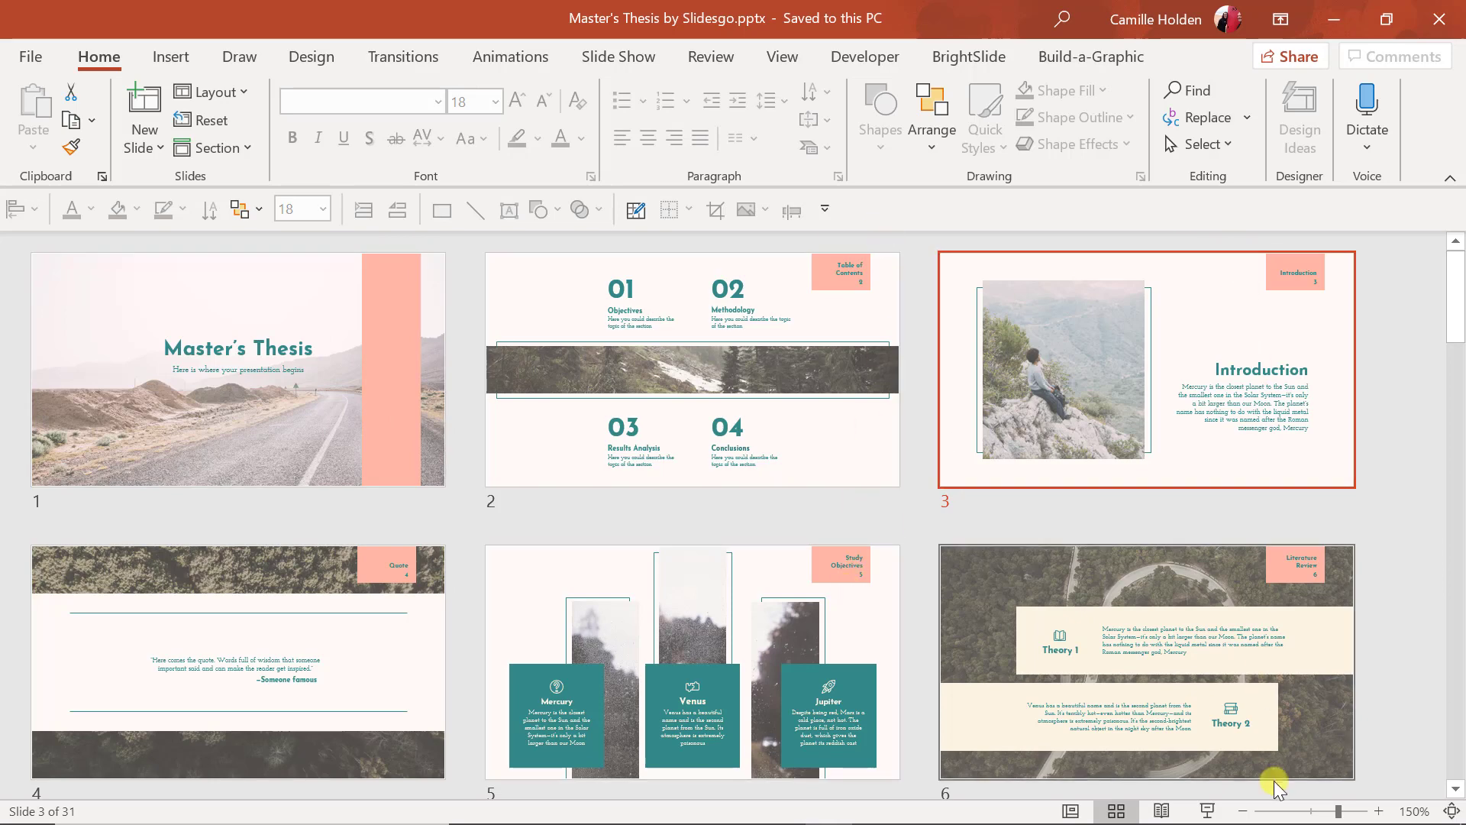
pyautogui.scroll(-3, 779, 644)
pyautogui.scroll(-1, 400, 716)
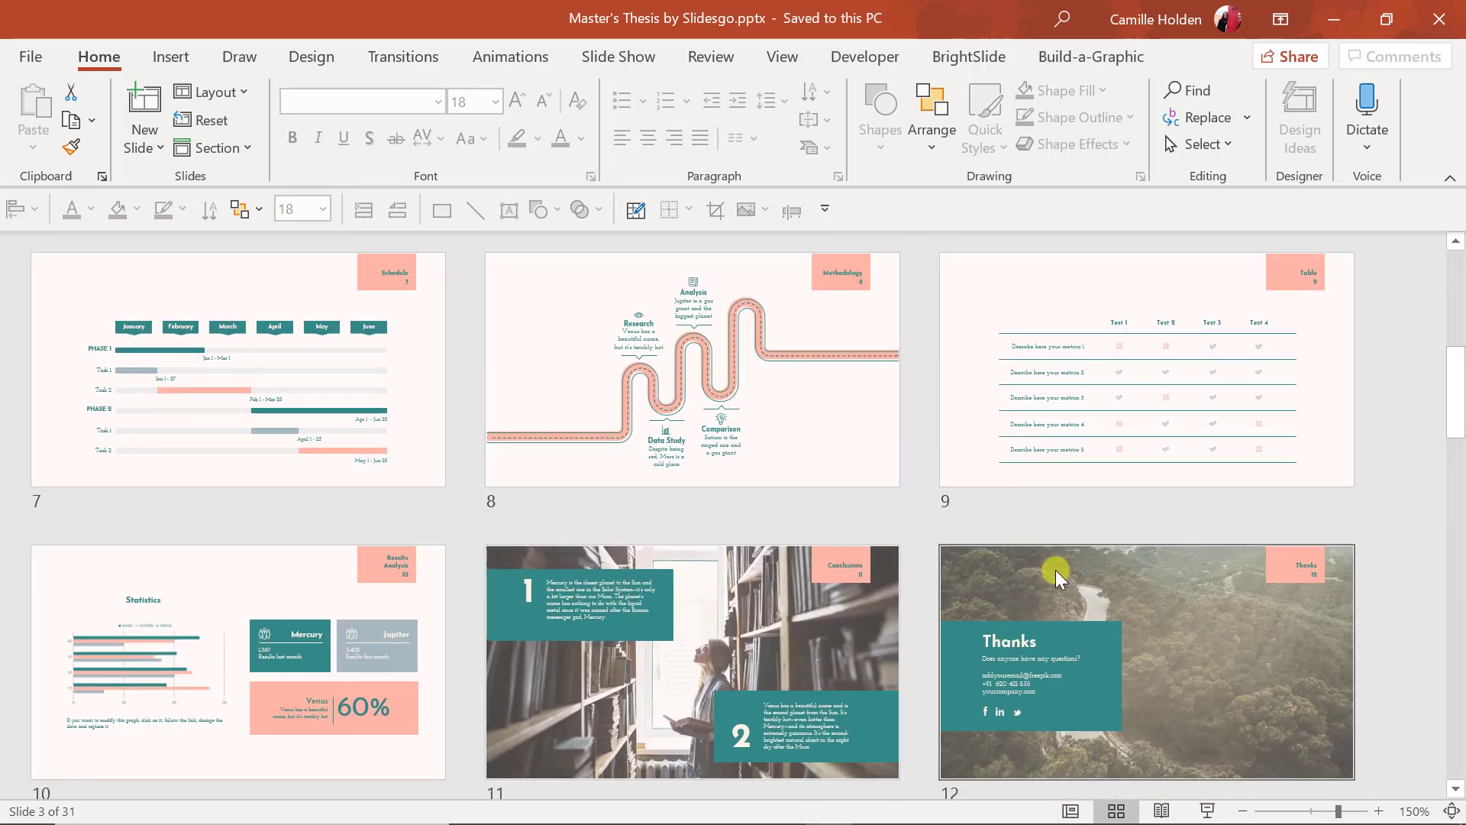
pyautogui.scroll(-2, 1055, 570)
pyautogui.scroll(-2, 1055, 569)
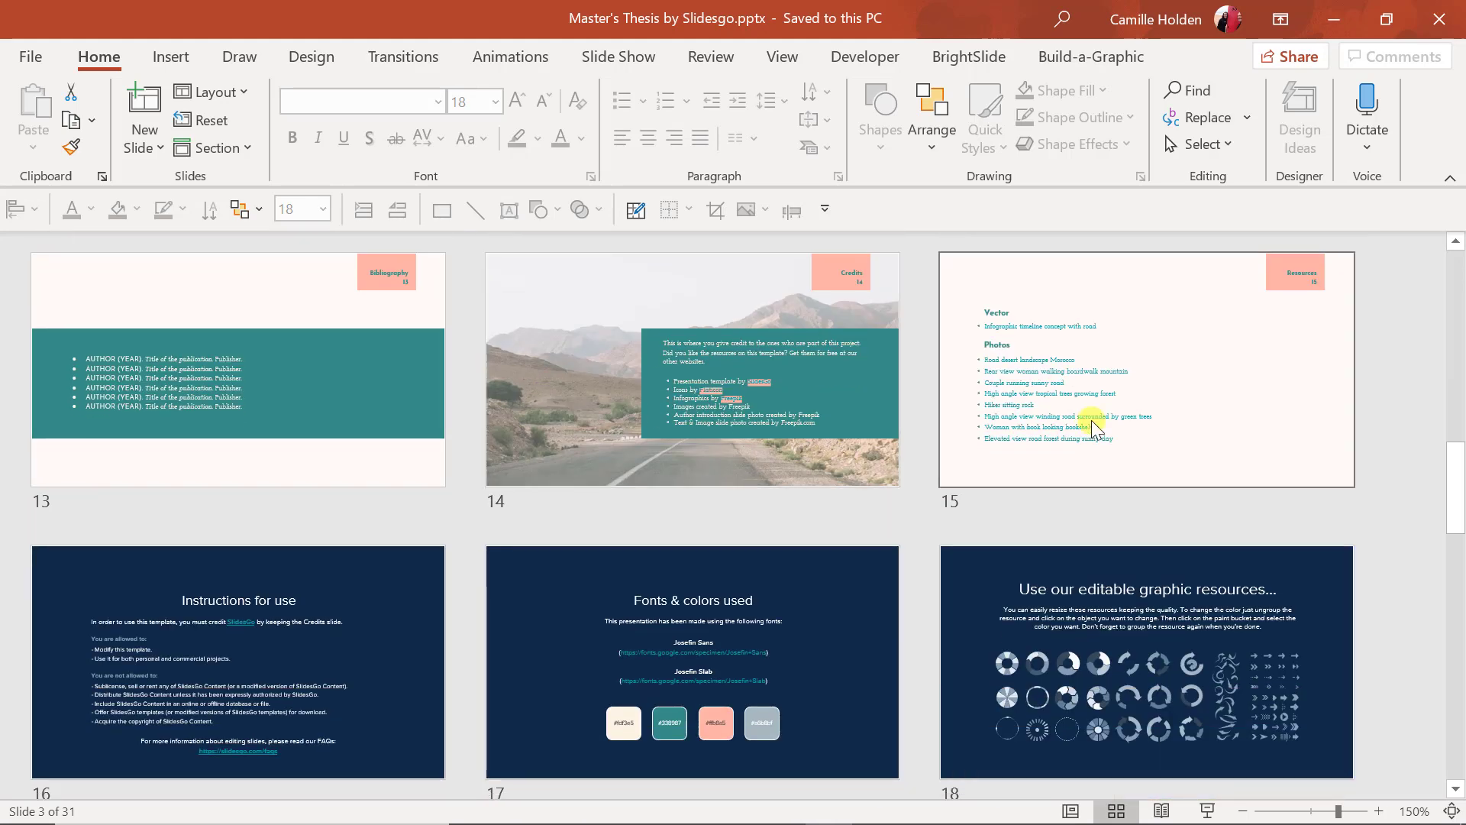
pyautogui.scroll(2, 1091, 420)
pyautogui.scroll(4, 1092, 420)
pyautogui.scroll(2, 1092, 420)
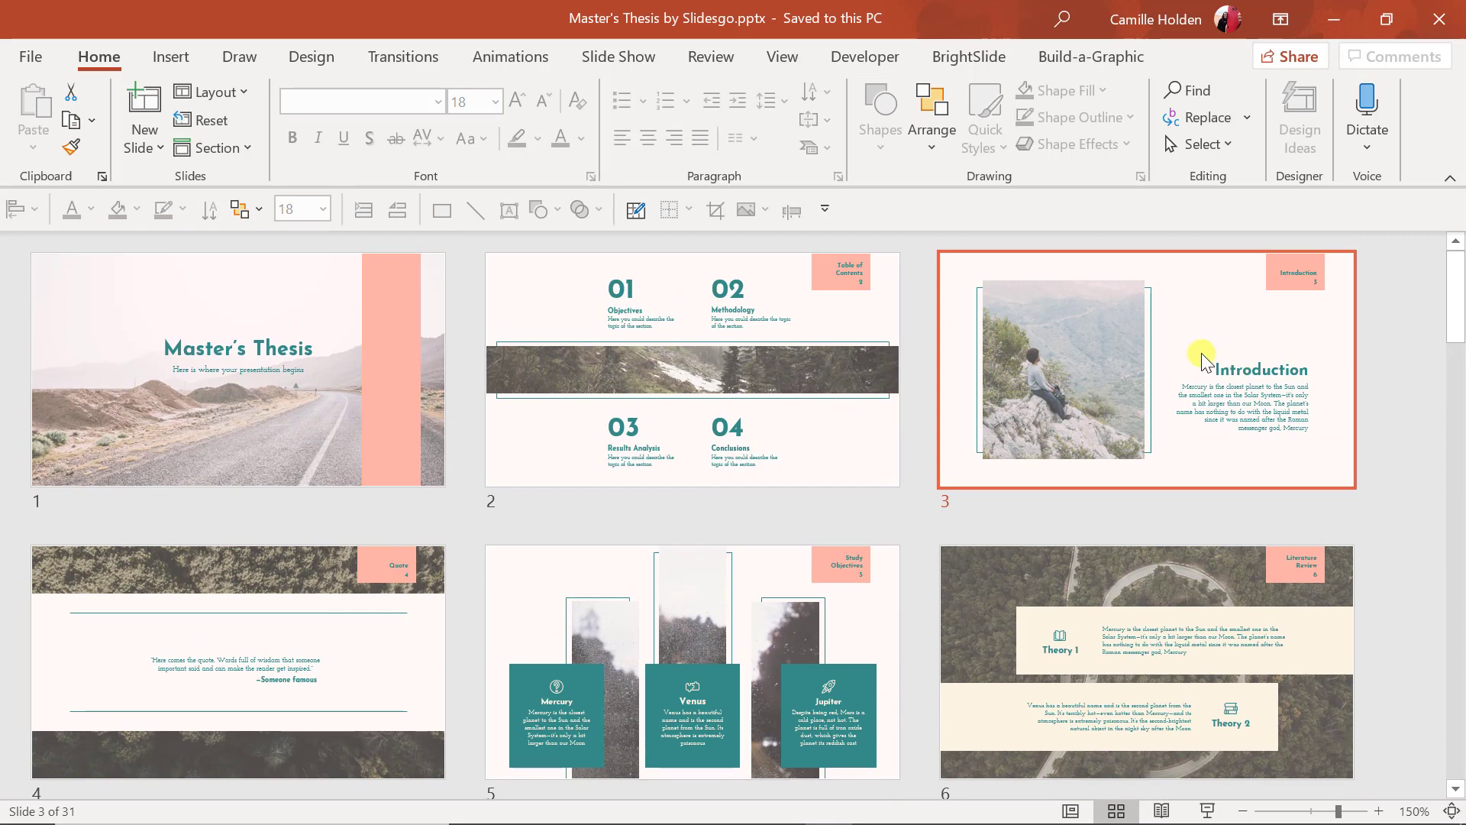
# Open the Master's Thesis title slide and browse fonts for its title, keeping Josefin Sans.
pyautogui.click(214, 374)
pyautogui.doubleClick(279, 386)
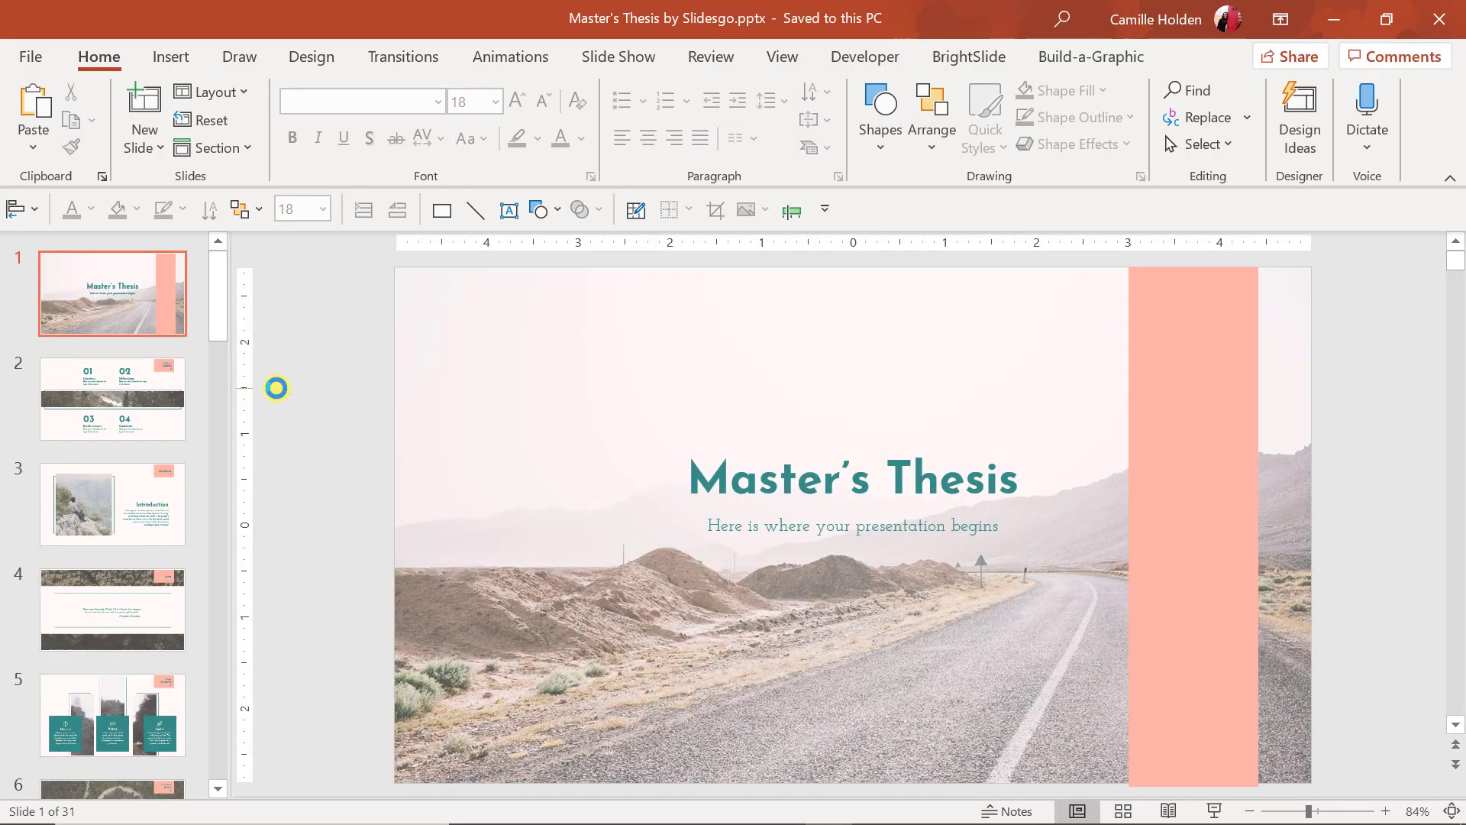
pyautogui.click(822, 477)
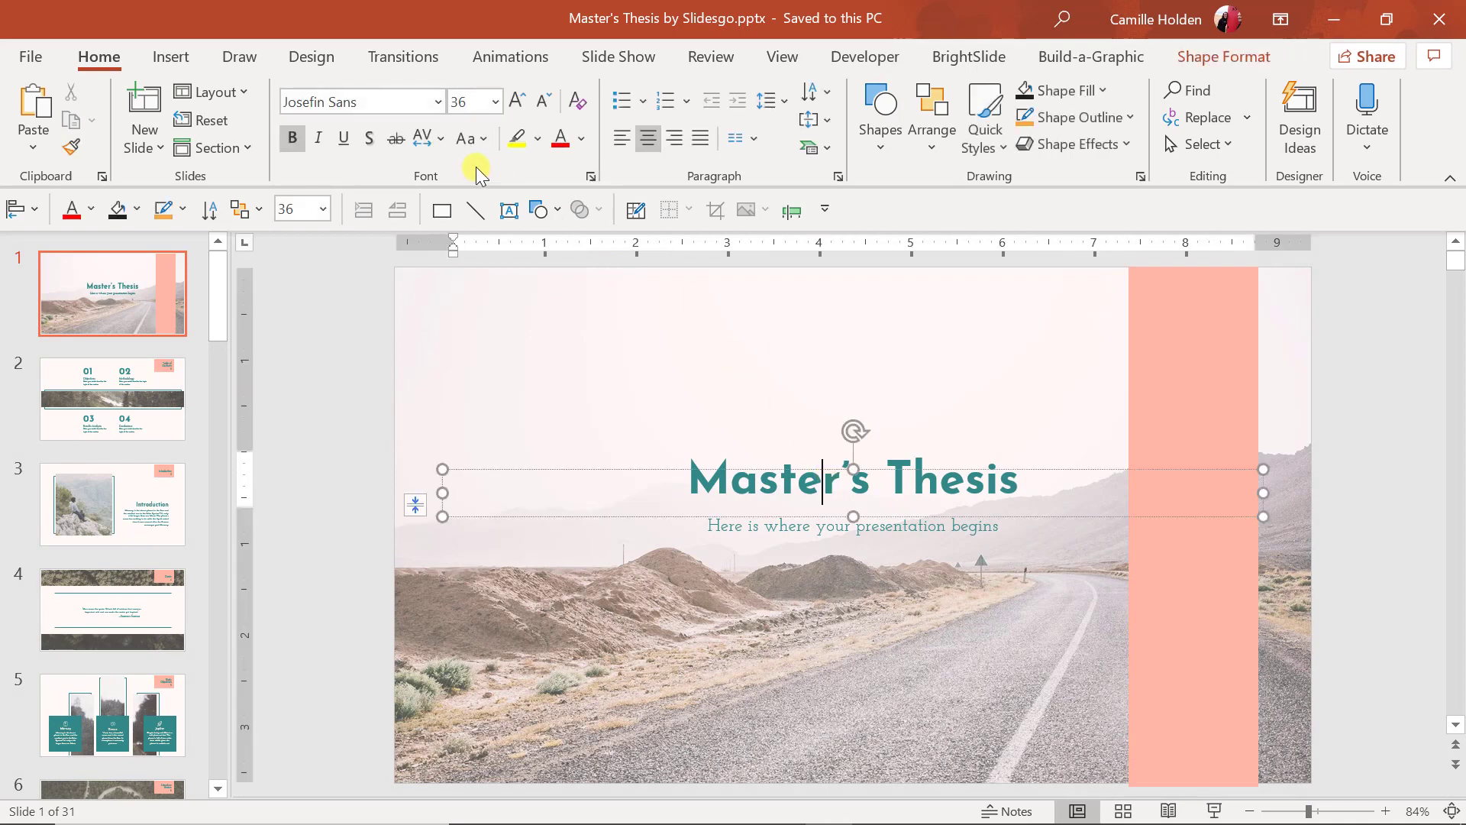
pyautogui.click(439, 102)
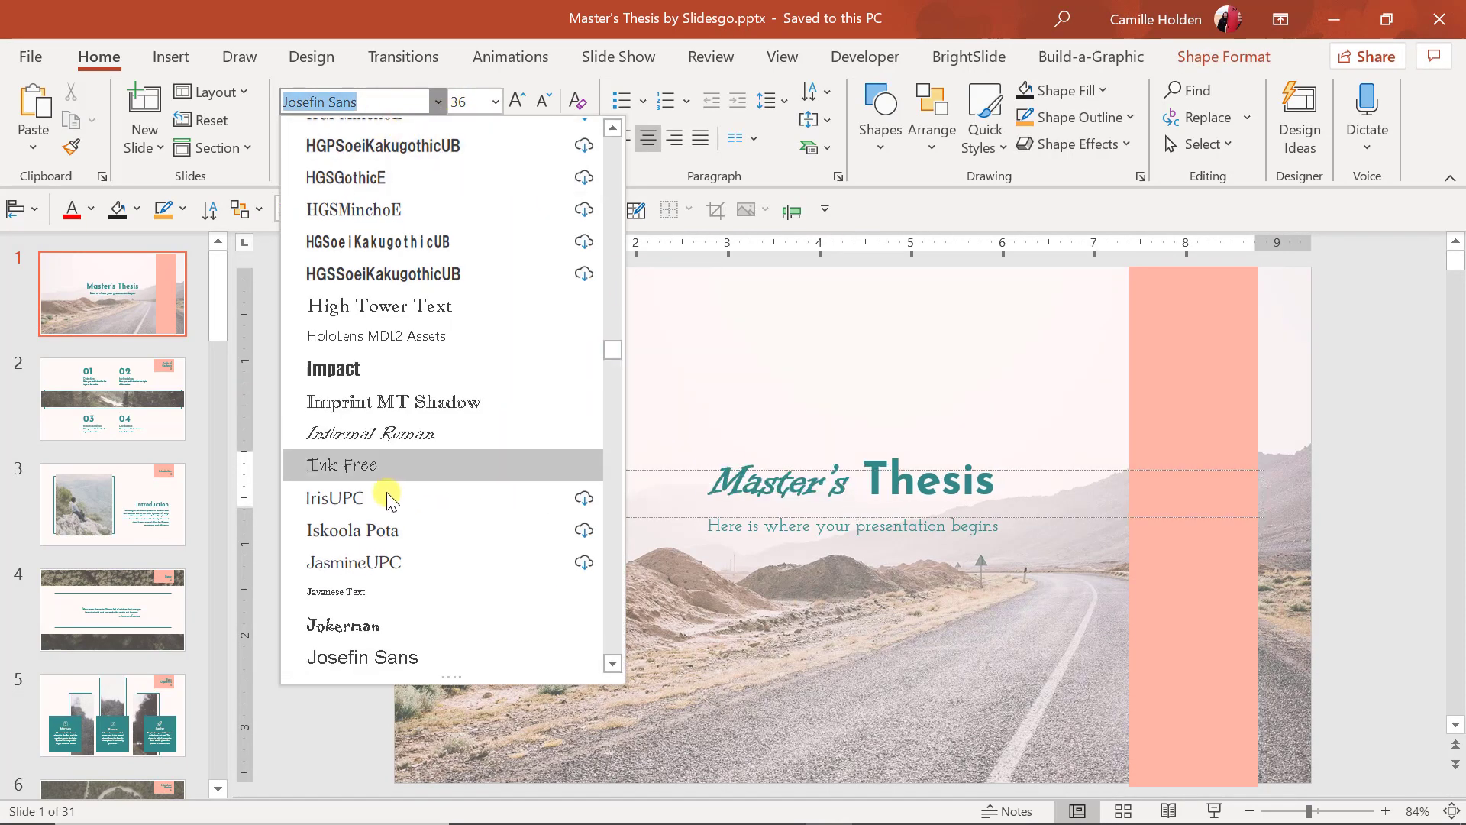
pyautogui.scroll(-1, 409, 489)
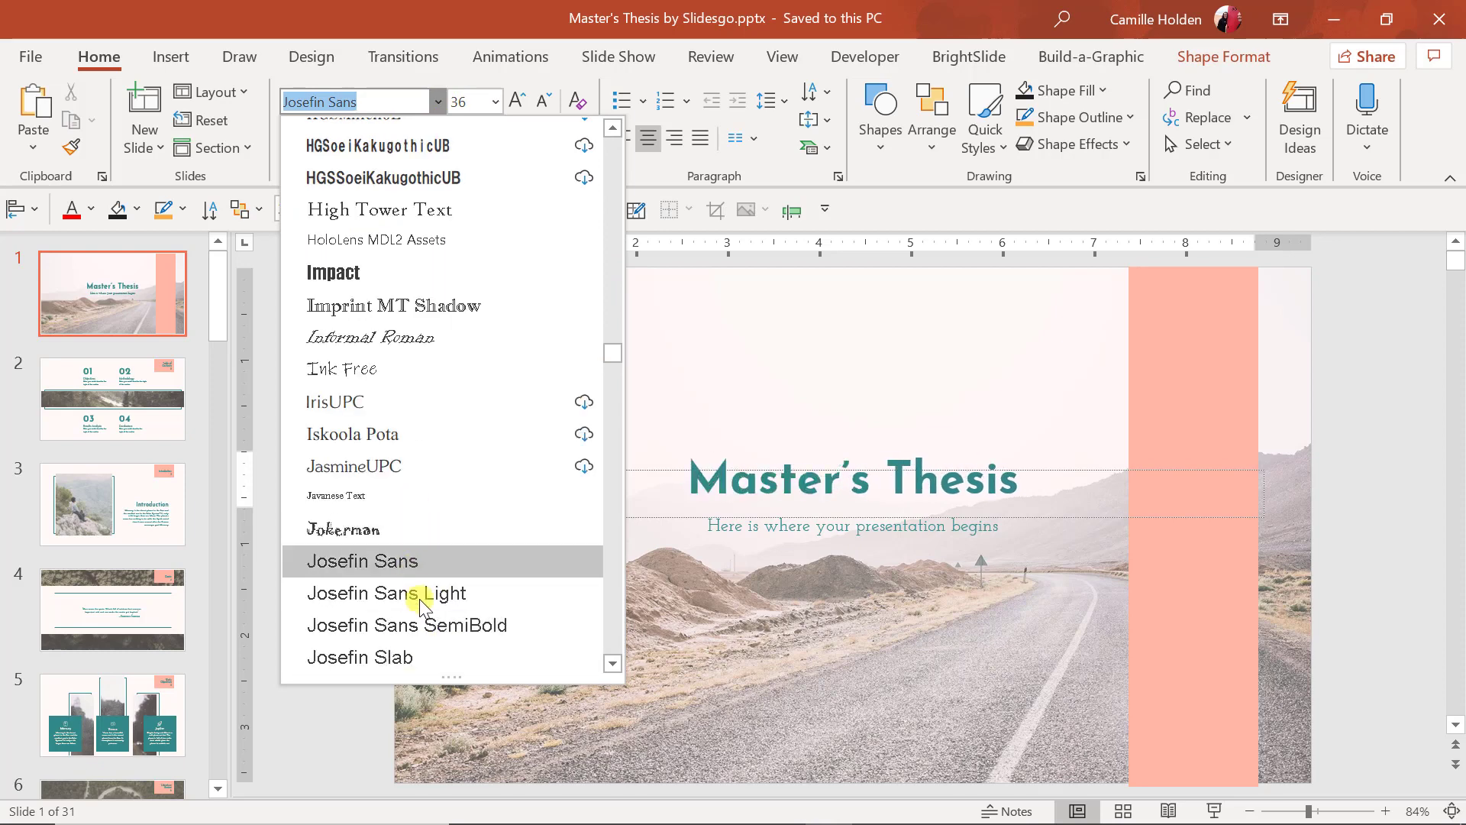
pyautogui.scroll(-1, 419, 599)
pyautogui.click(332, 718)
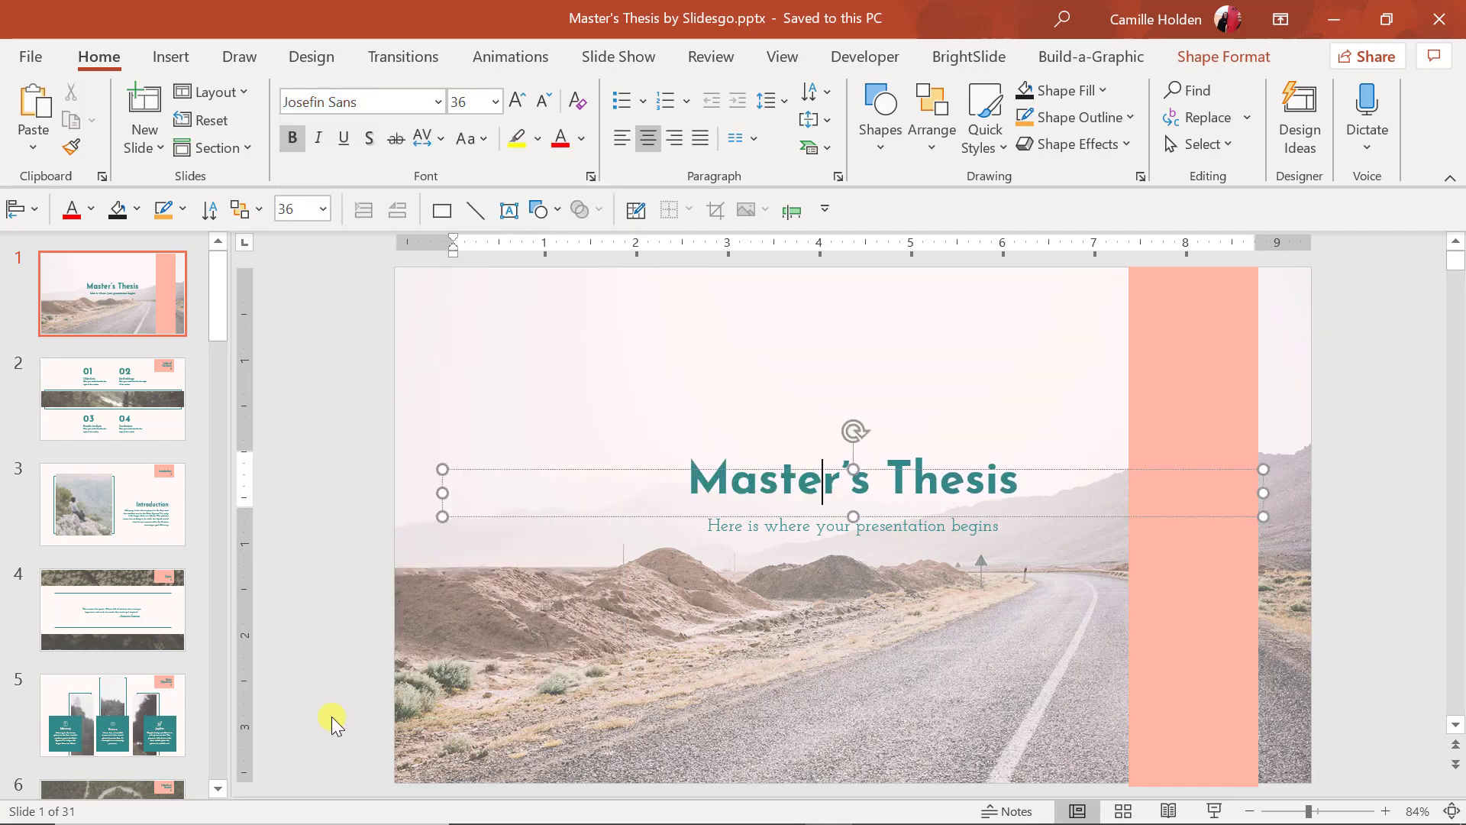
pyautogui.click(141, 397)
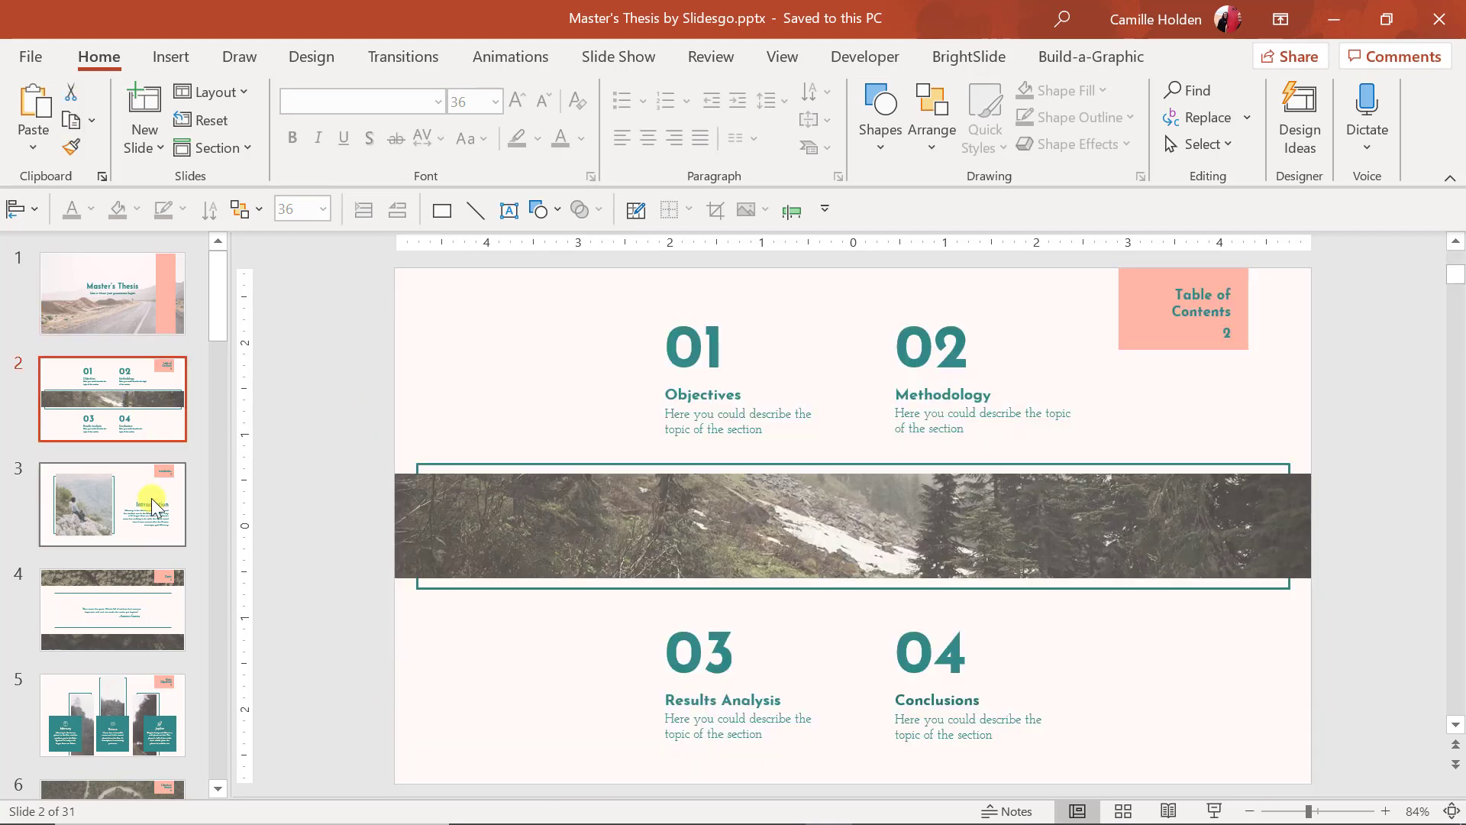
pyautogui.click(156, 540)
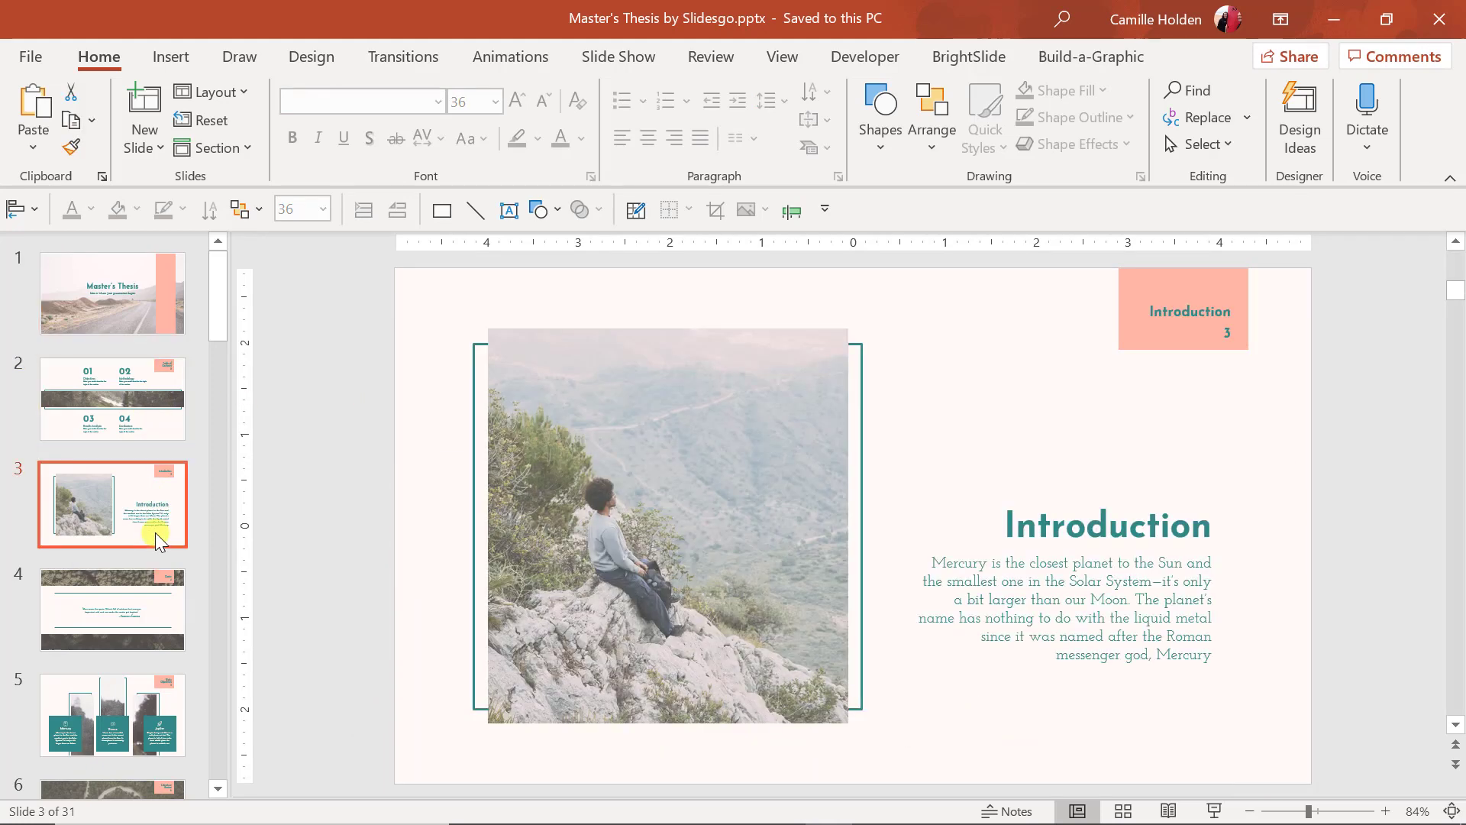
pyautogui.scroll(-2, 154, 533)
pyautogui.scroll(-5, 155, 533)
pyautogui.scroll(-3, 154, 533)
pyautogui.scroll(-2, 154, 533)
pyautogui.click(154, 533)
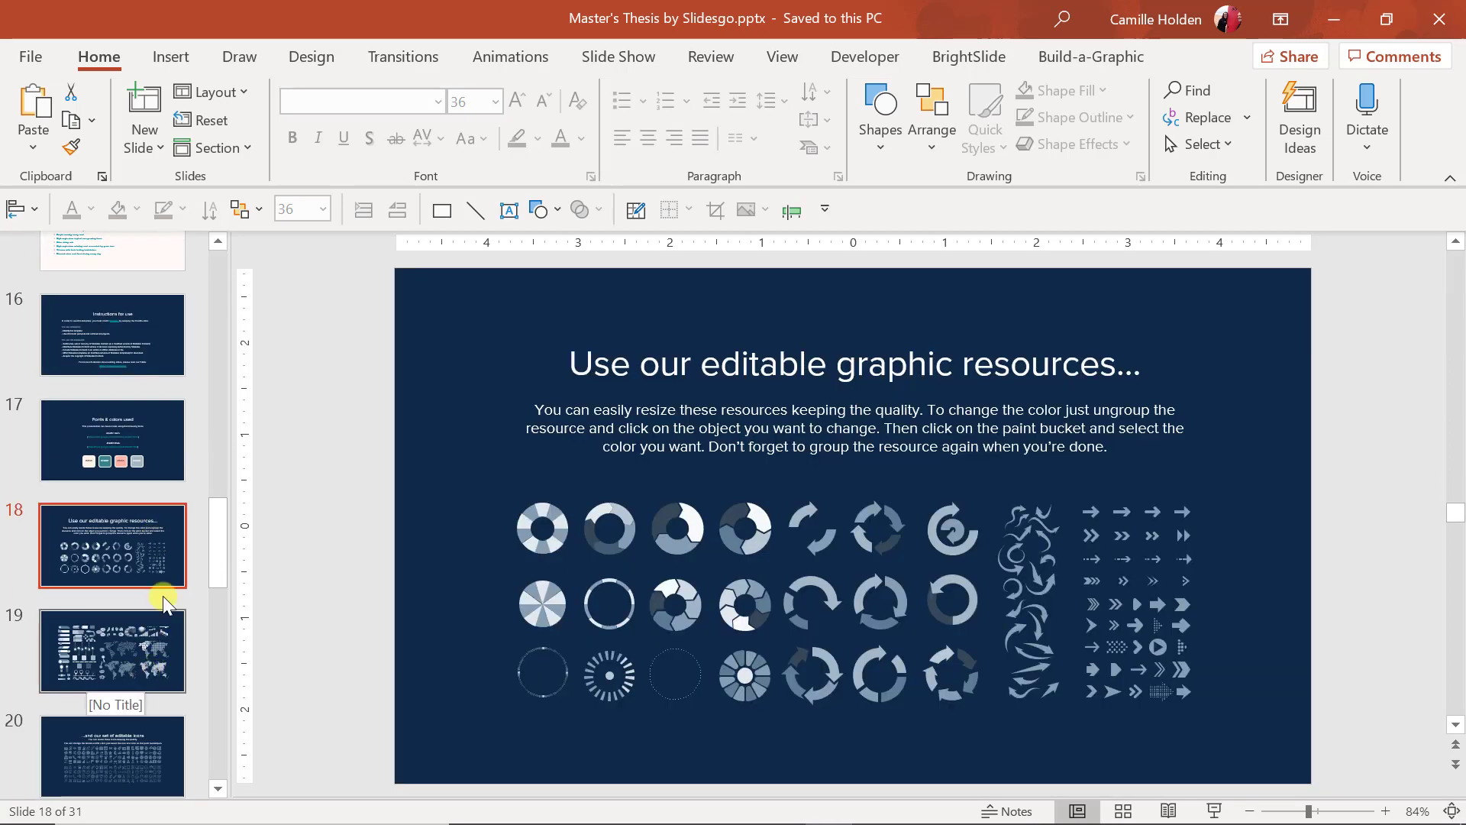
pyautogui.click(110, 670)
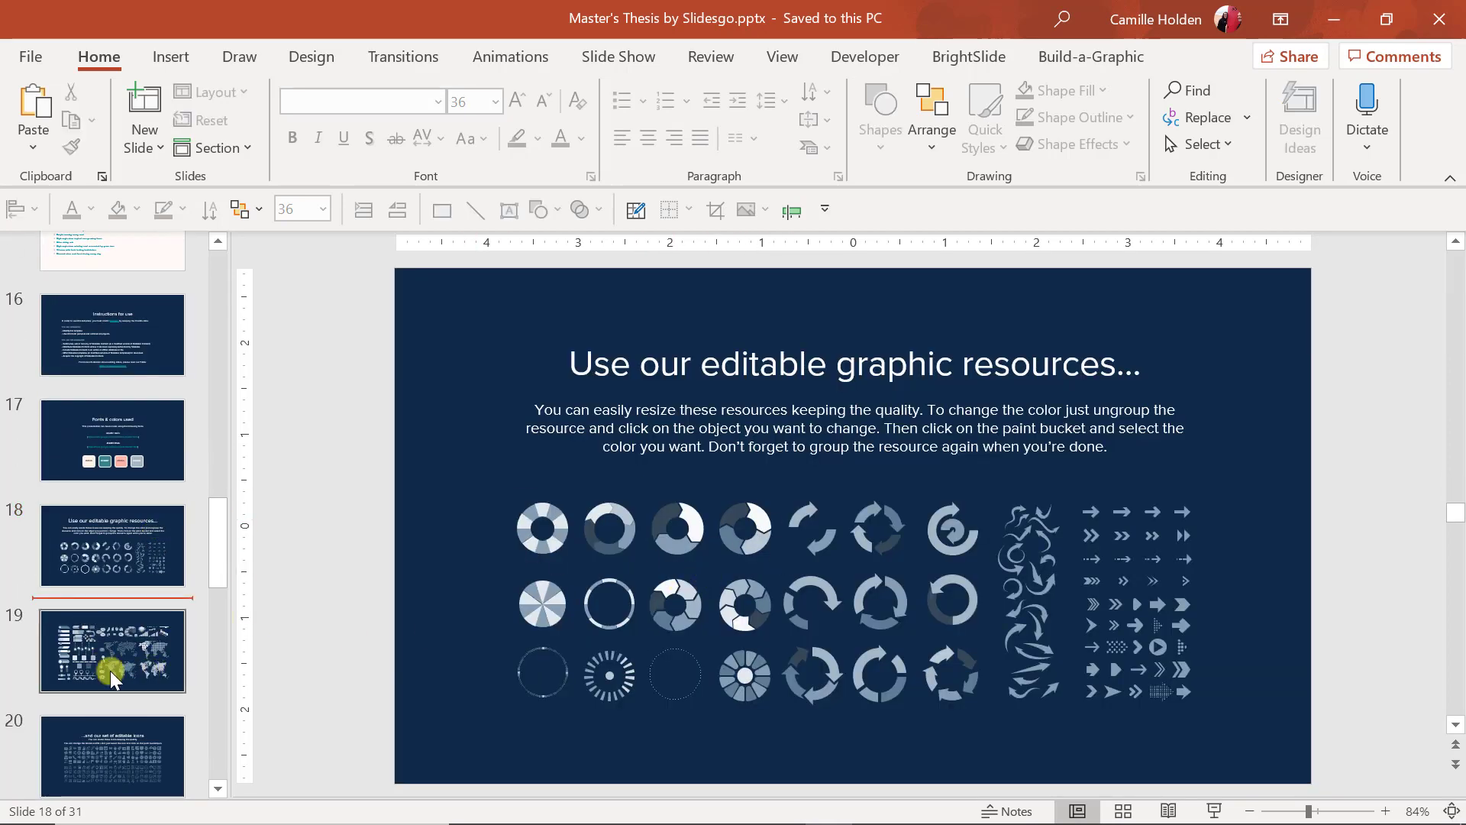
pyautogui.click(117, 762)
pyautogui.scroll(-3, 113, 750)
pyautogui.click(150, 594)
pyautogui.scroll(-2, 153, 663)
pyautogui.click(136, 607)
pyautogui.click(140, 711)
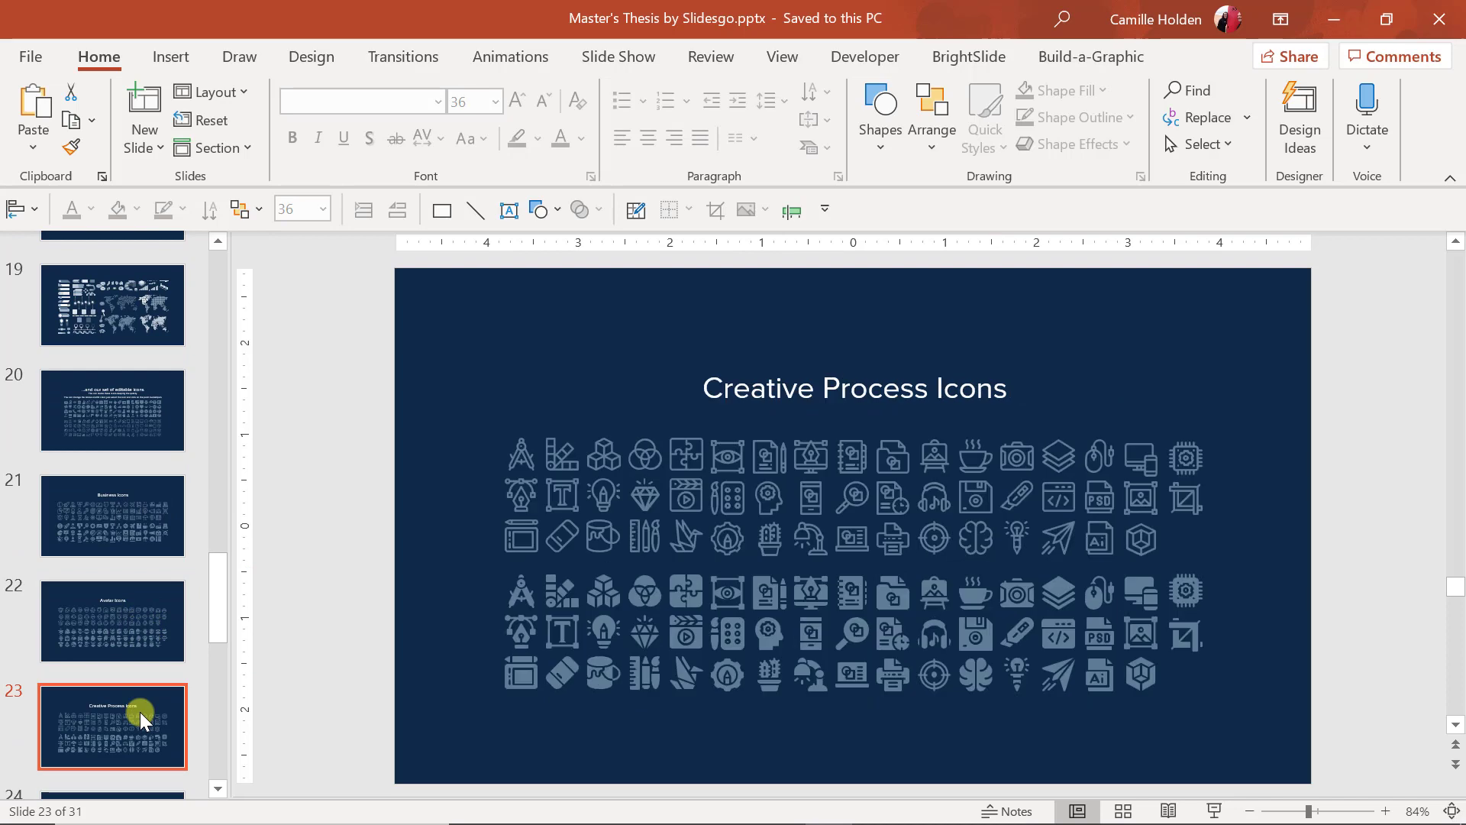
pyautogui.scroll(-3, 139, 711)
pyautogui.scroll(-2, 140, 712)
pyautogui.moveTo(226, 634); pyautogui.dragTo(196, 711)
pyautogui.scroll(-1, 195, 712)
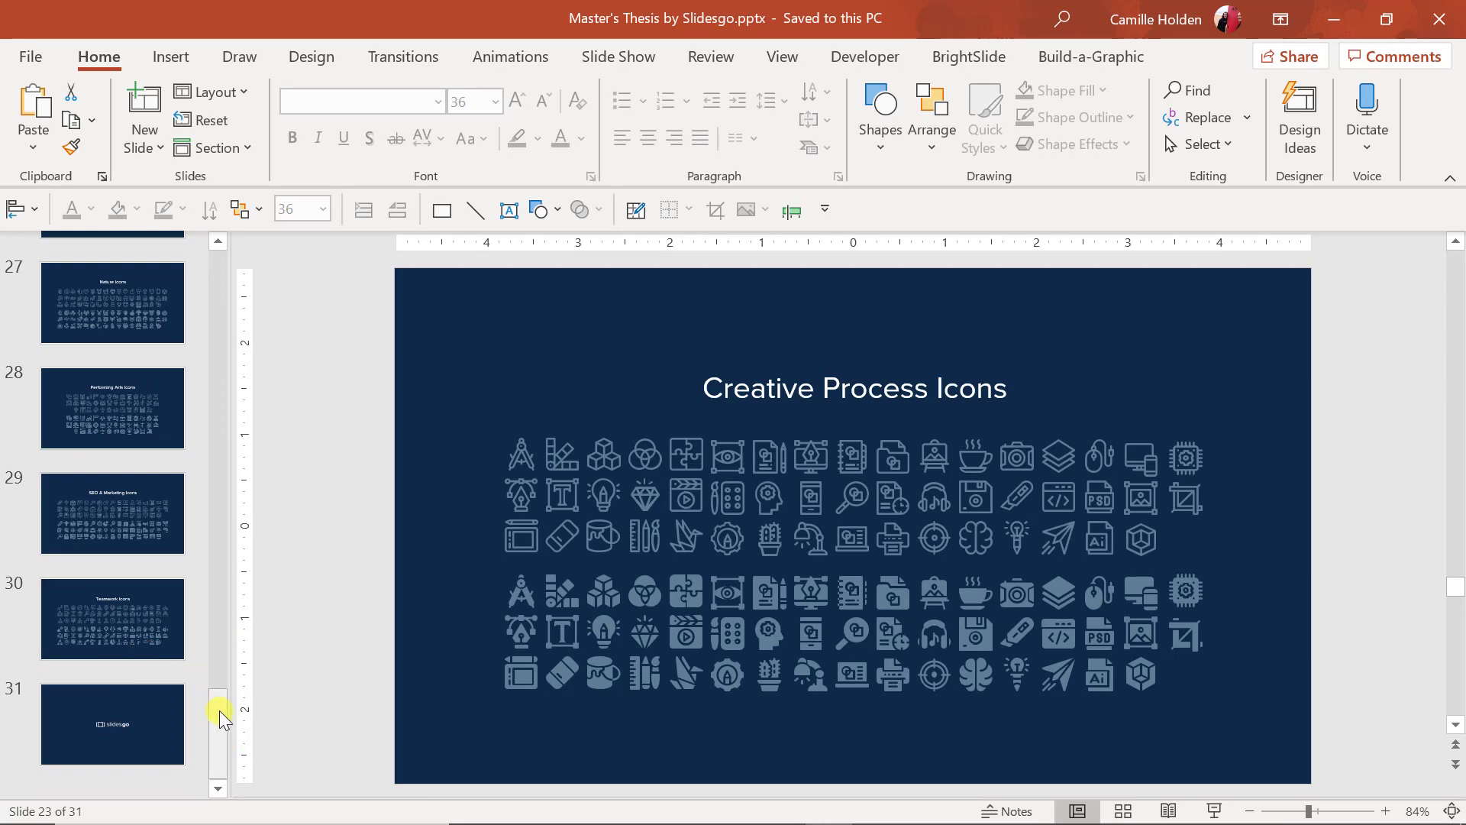
pyautogui.moveTo(220, 714); pyautogui.dragTo(239, 169)
pyautogui.click(174, 269)
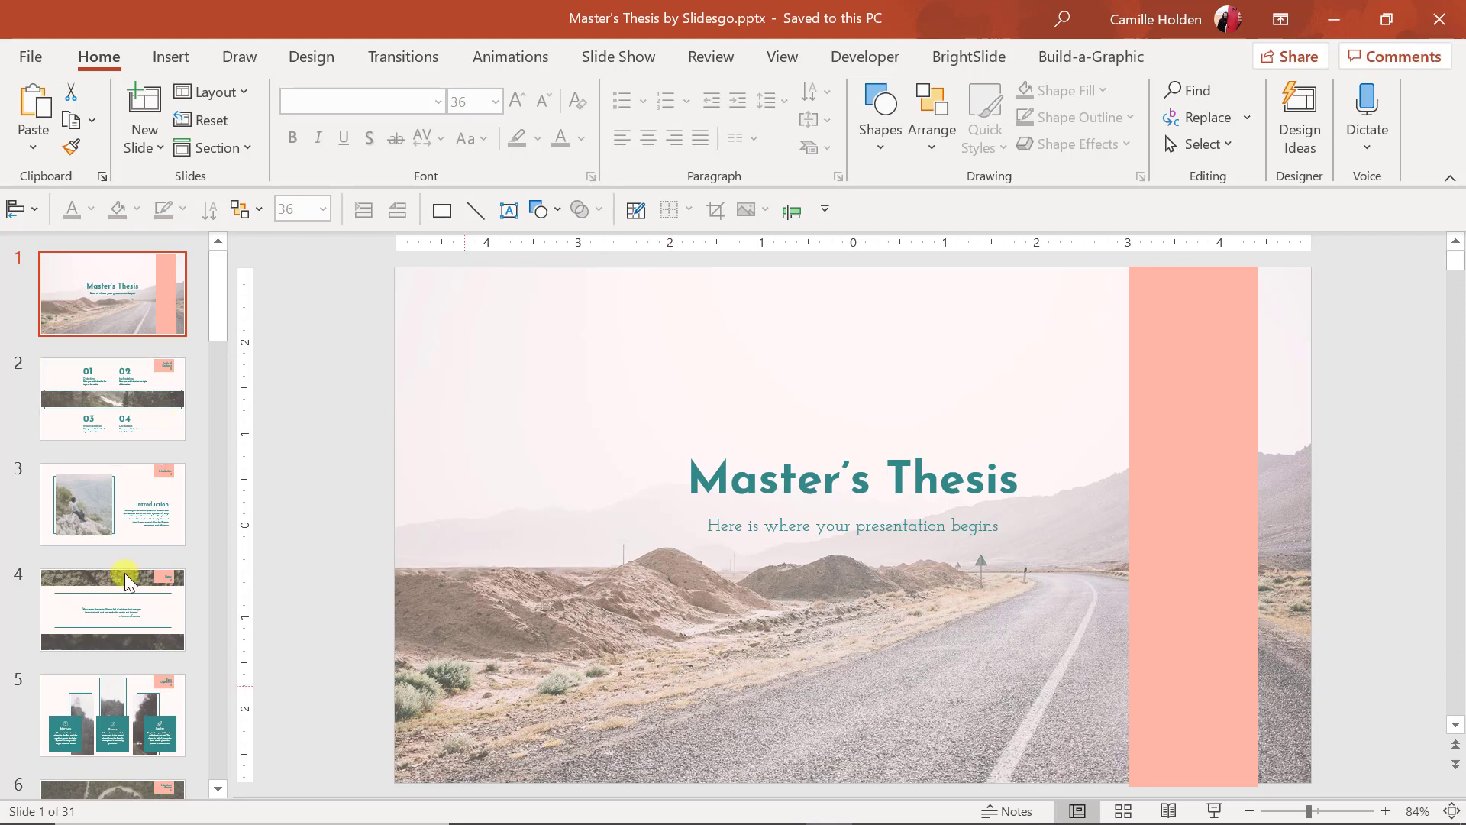
pyautogui.click(168, 407)
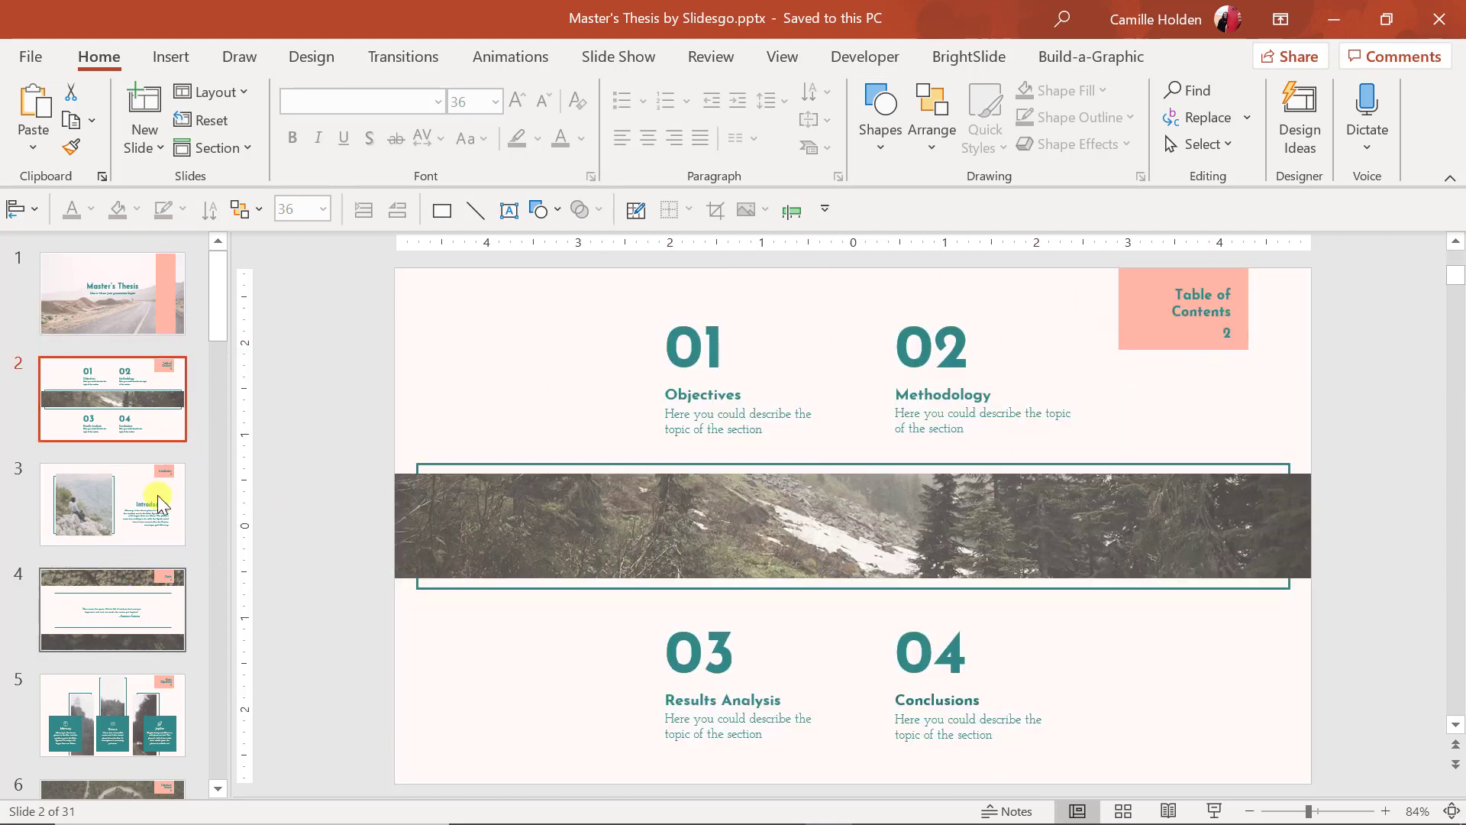
pyautogui.click(443, 211)
pyautogui.moveTo(372, 311); pyautogui.dragTo(472, 369)
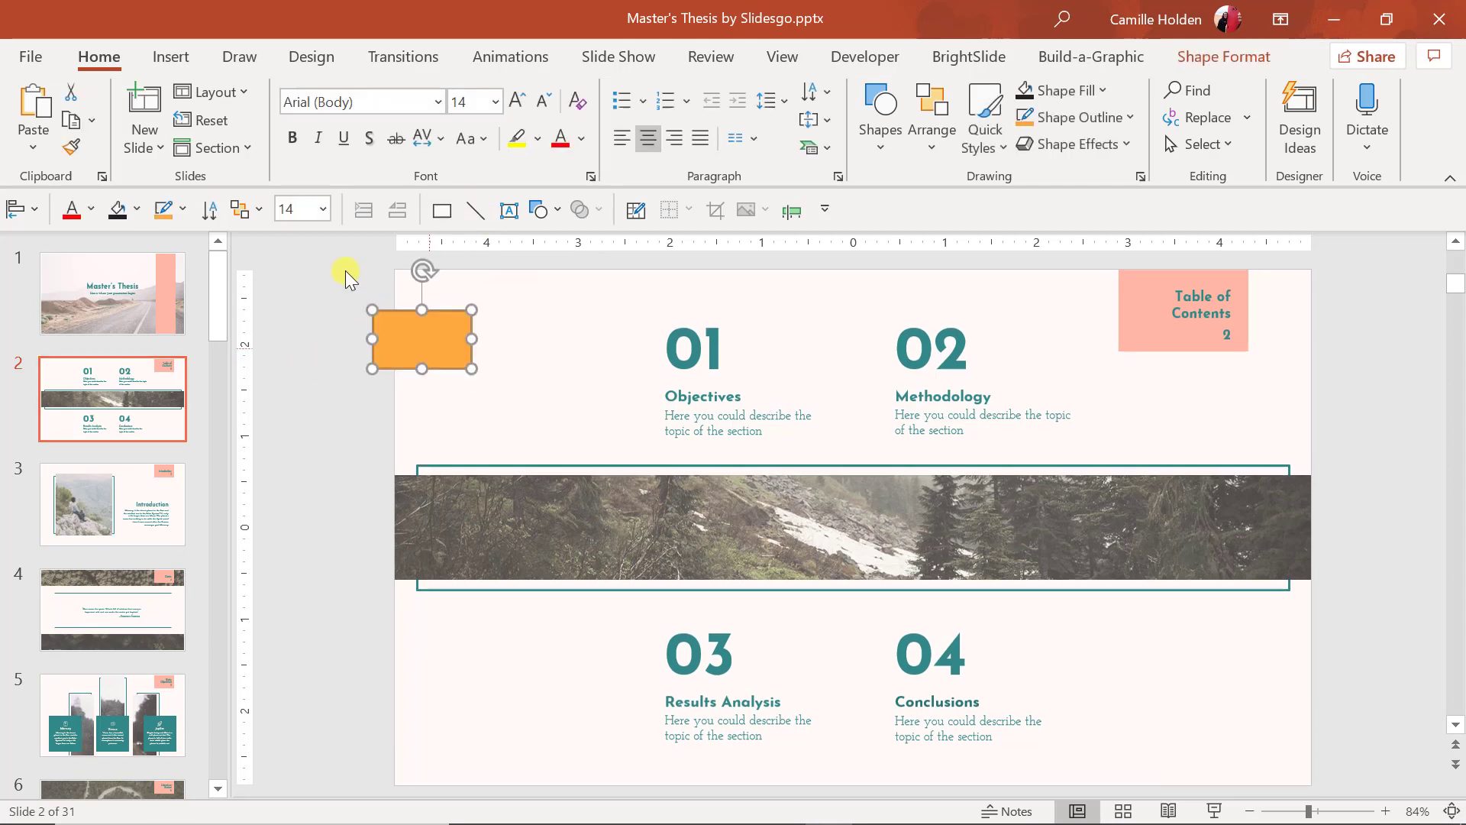
pyautogui.click(139, 211)
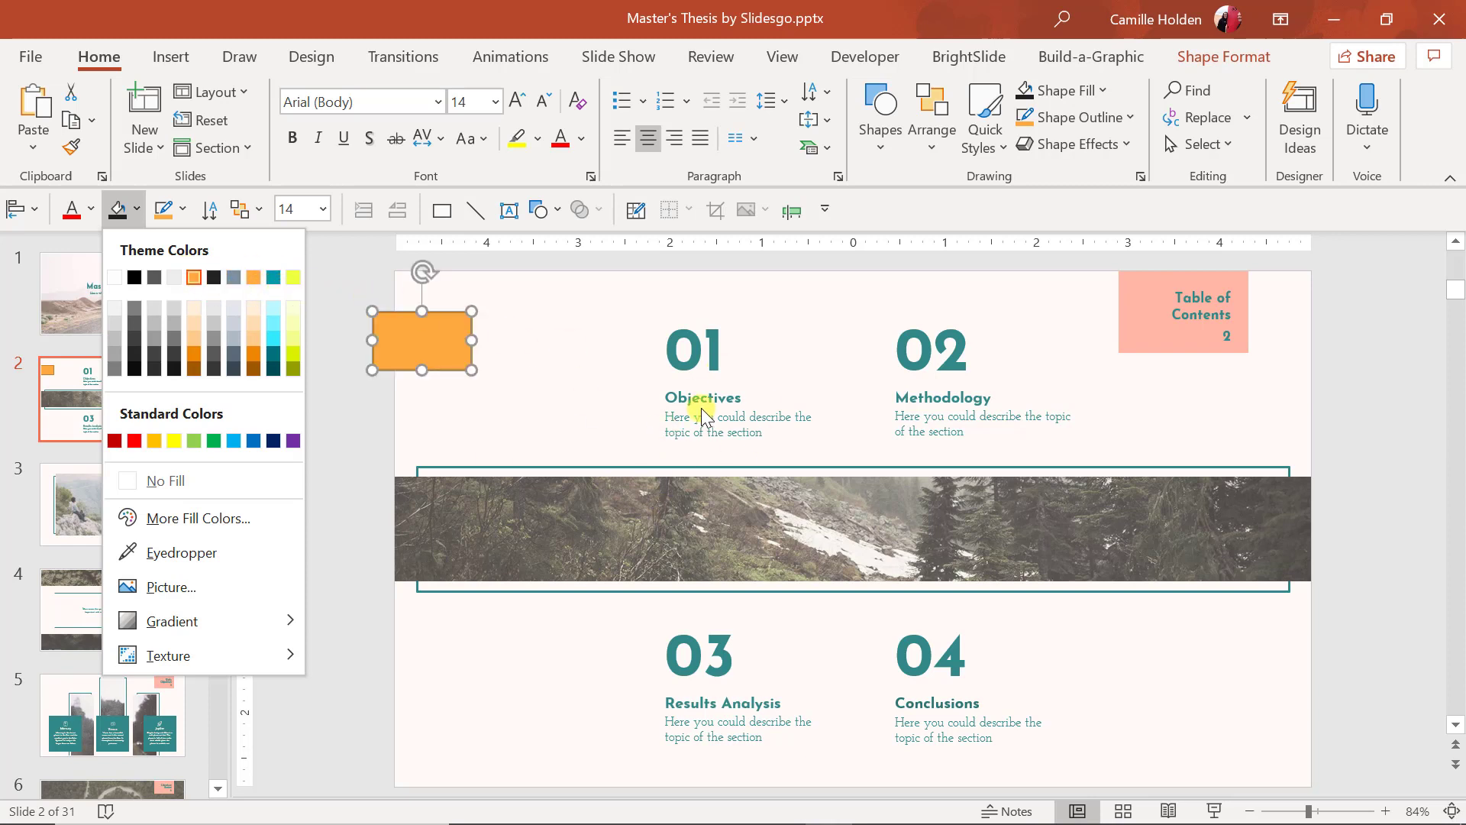
pyautogui.click(388, 624)
pyautogui.press('Delete')
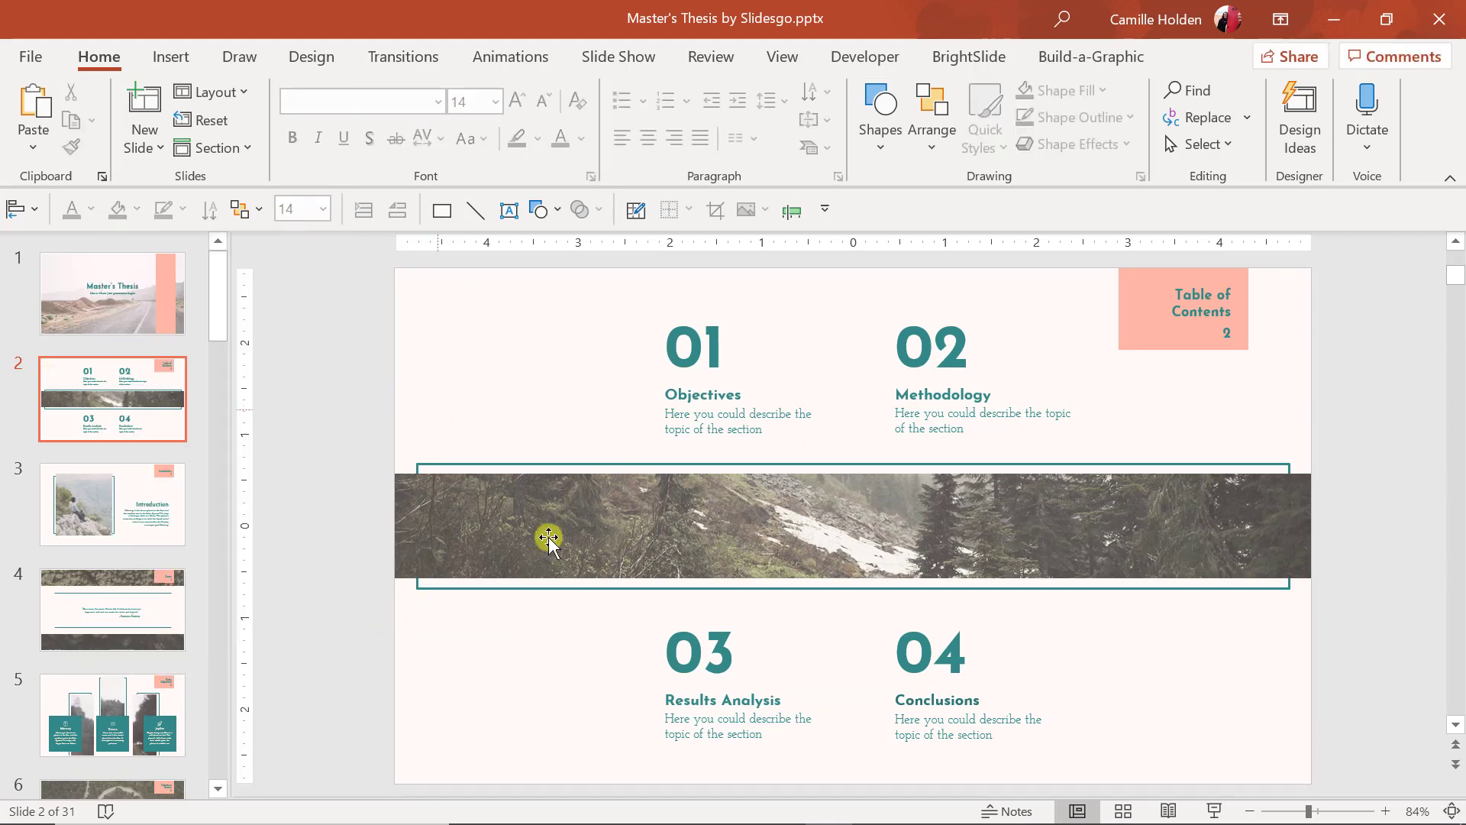
# Go from the Master's Thesis title slide to slide 4, the quote slide.
pyautogui.click(147, 315)
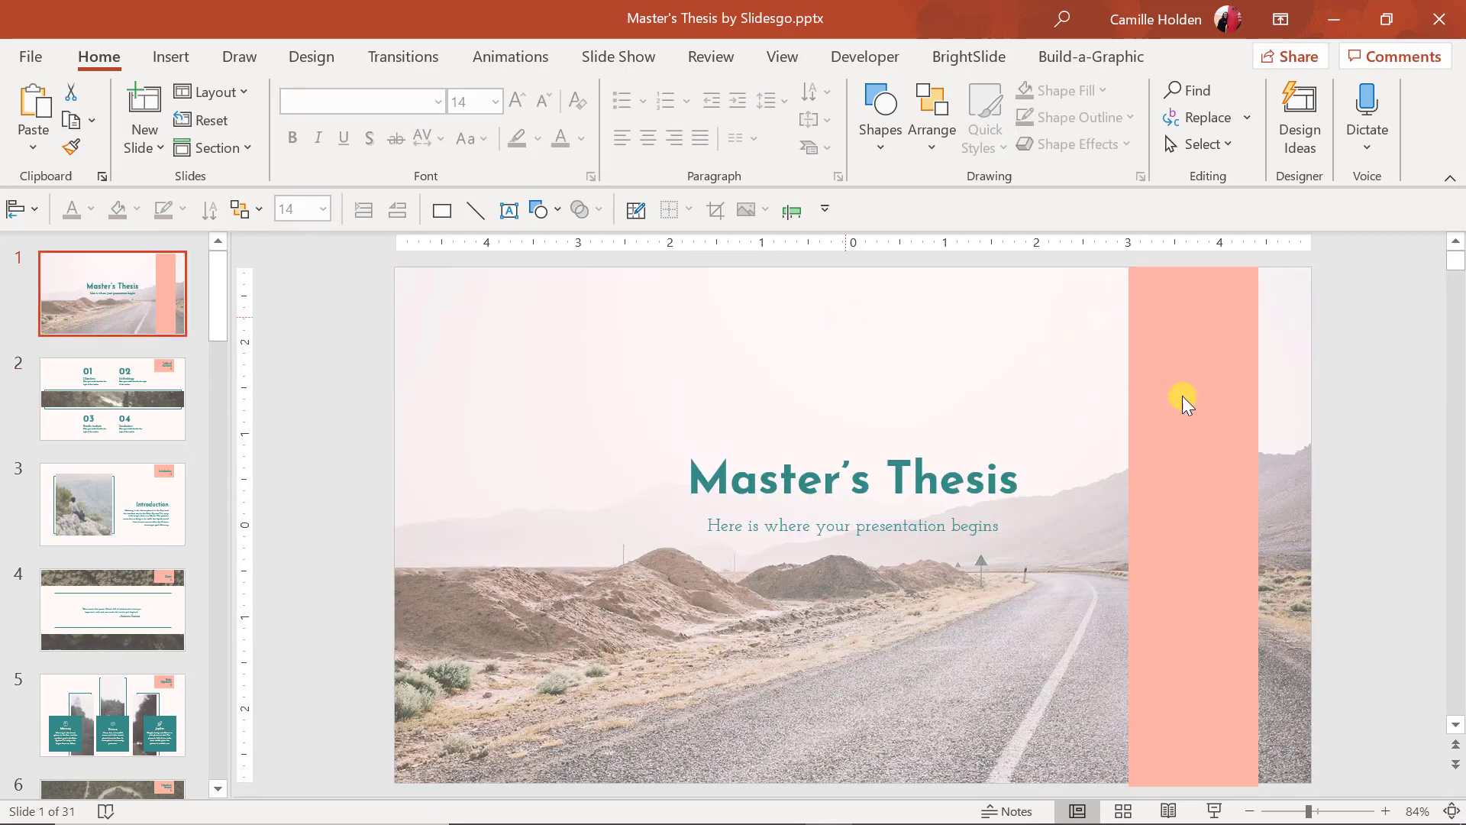
pyautogui.click(1210, 481)
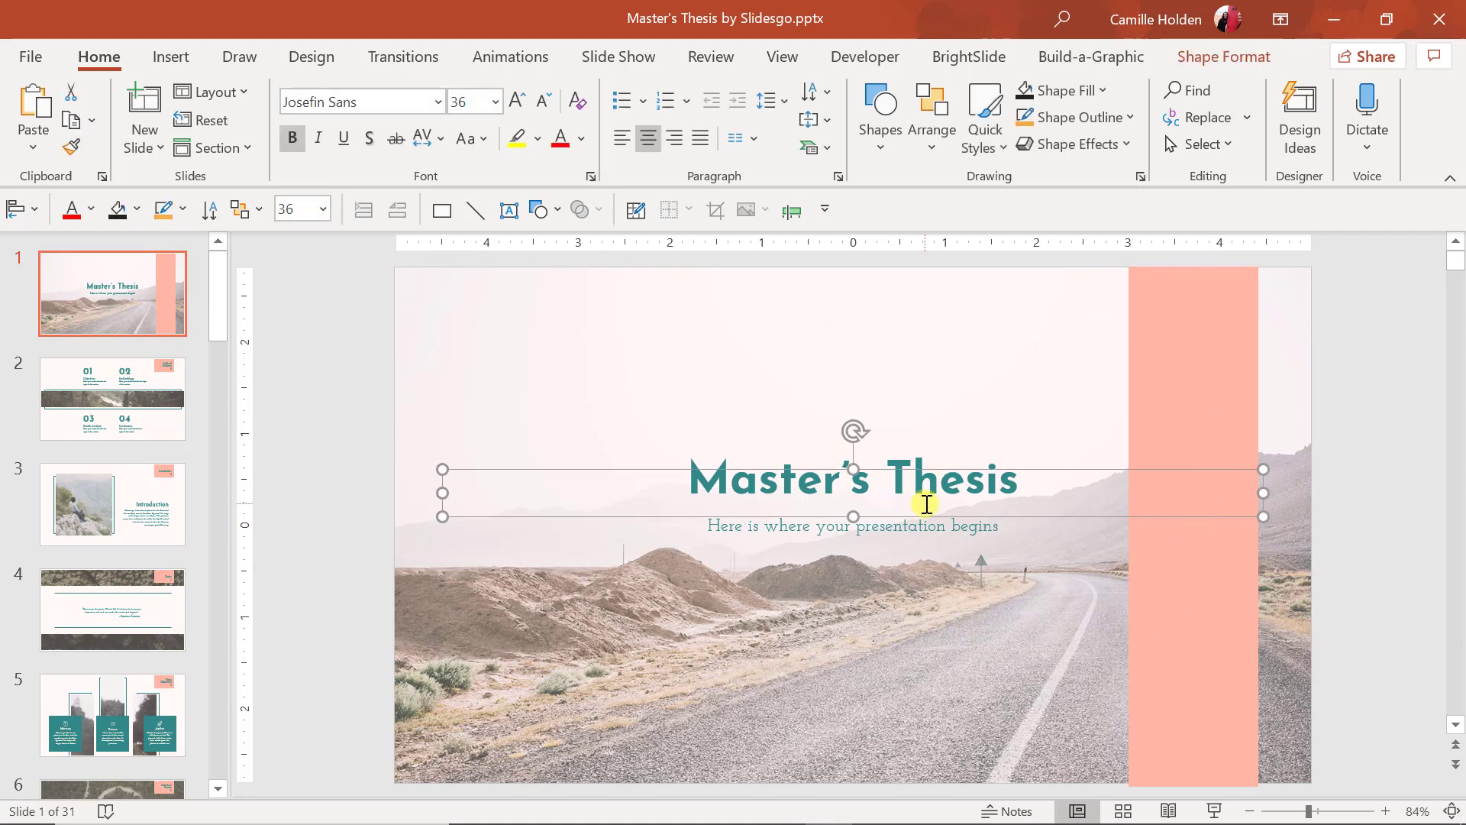
pyautogui.click(74, 500)
pyautogui.click(122, 603)
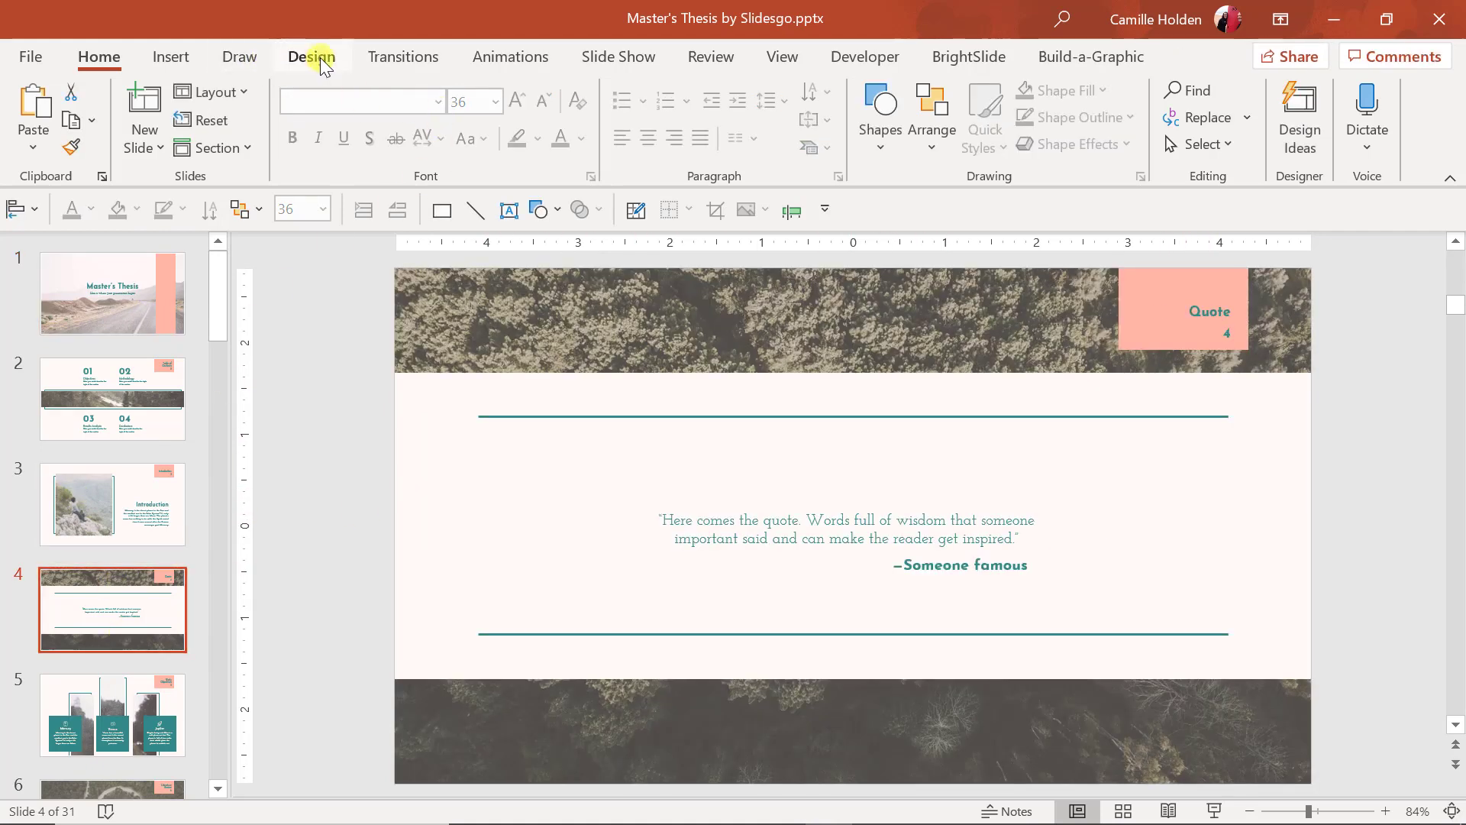
# Browse the Design variant colour schemes and dismiss them without applying one.
pyautogui.click(319, 57)
pyautogui.click(1134, 139)
pyautogui.moveTo(802, 179)
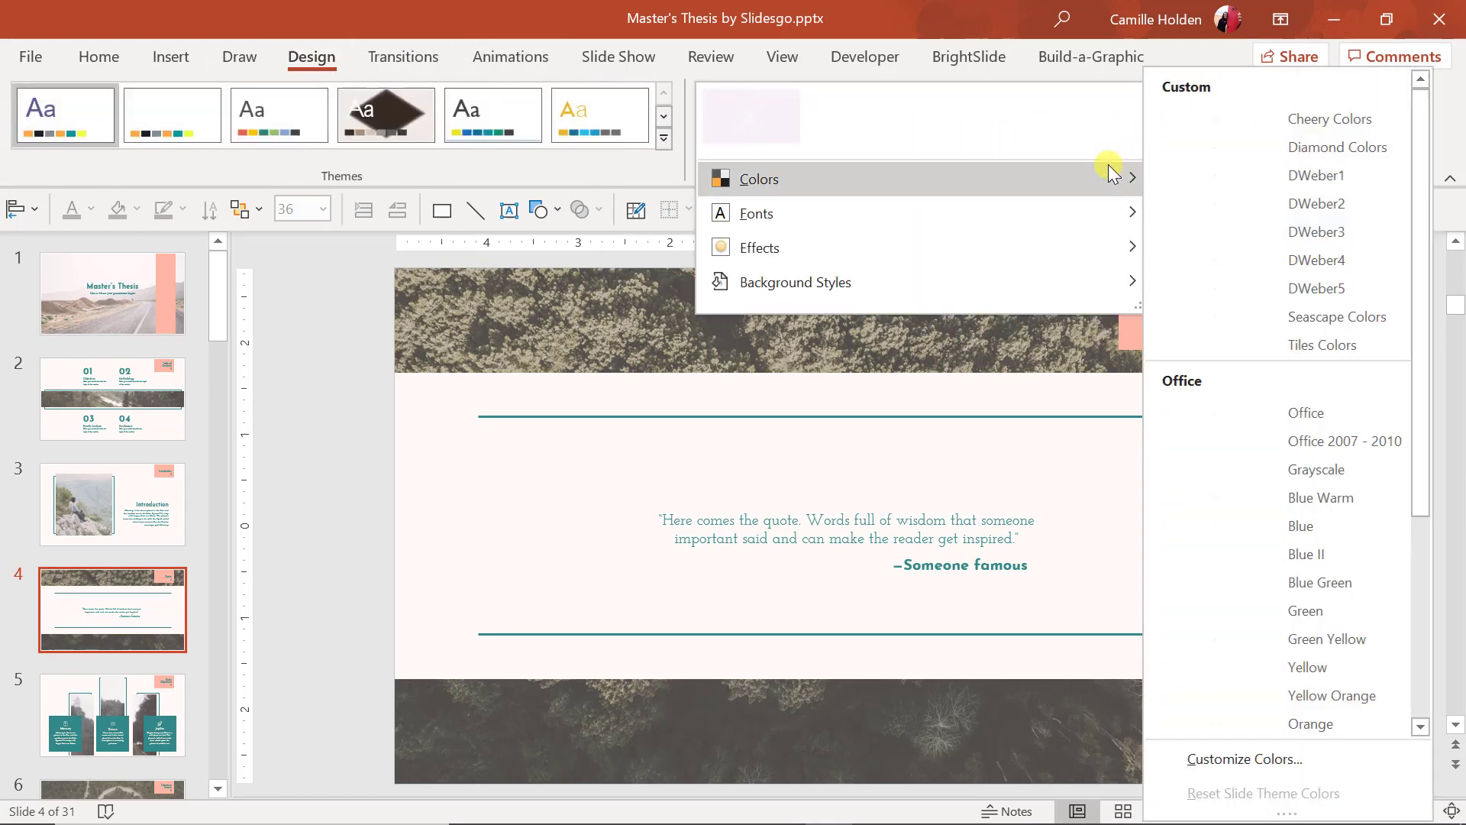
pyautogui.click(1171, 703)
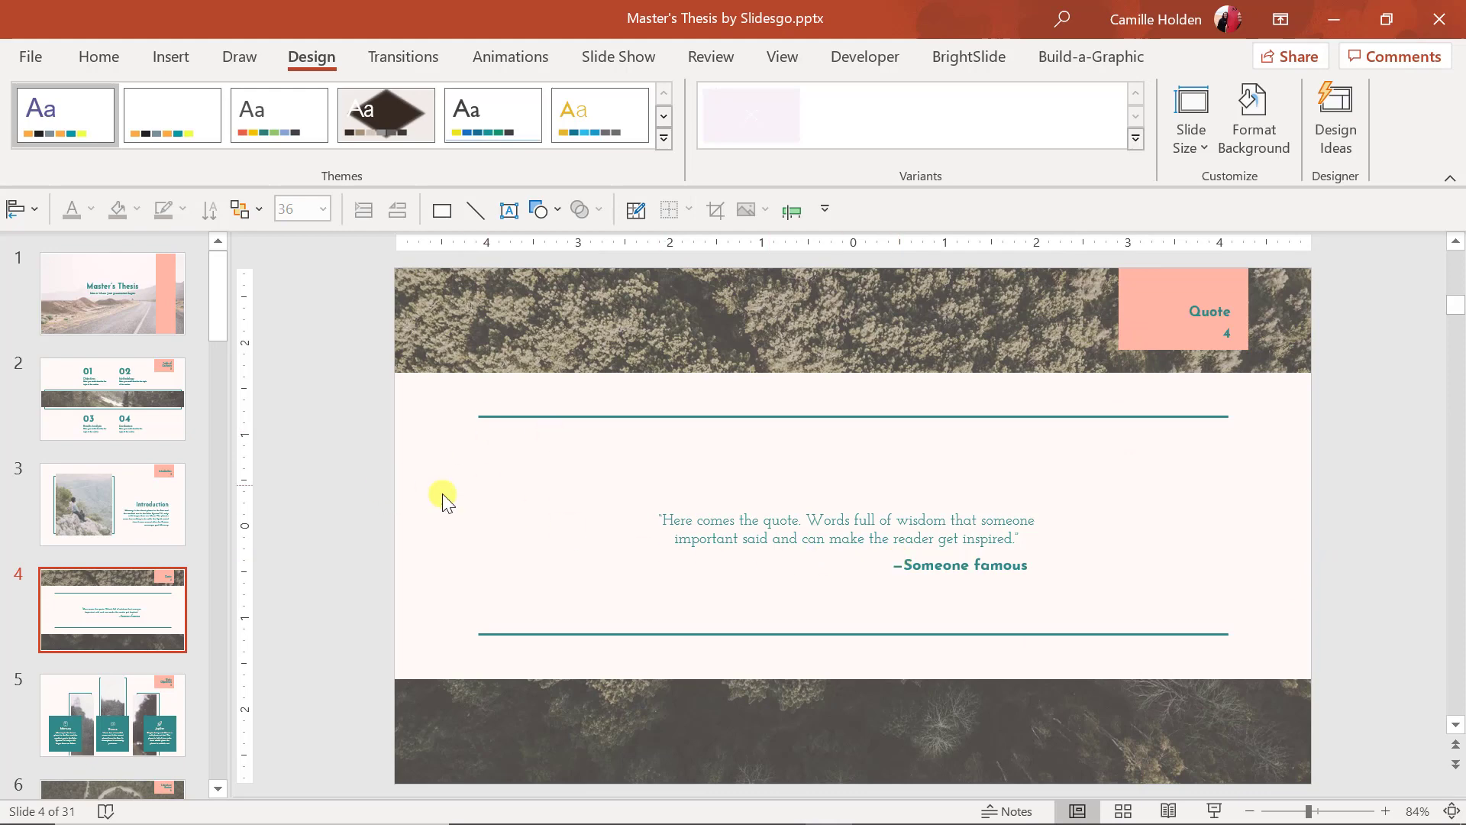
# Select the quote text box, leaving its Josefin Slab text unchanged.
pyautogui.click(868, 504)
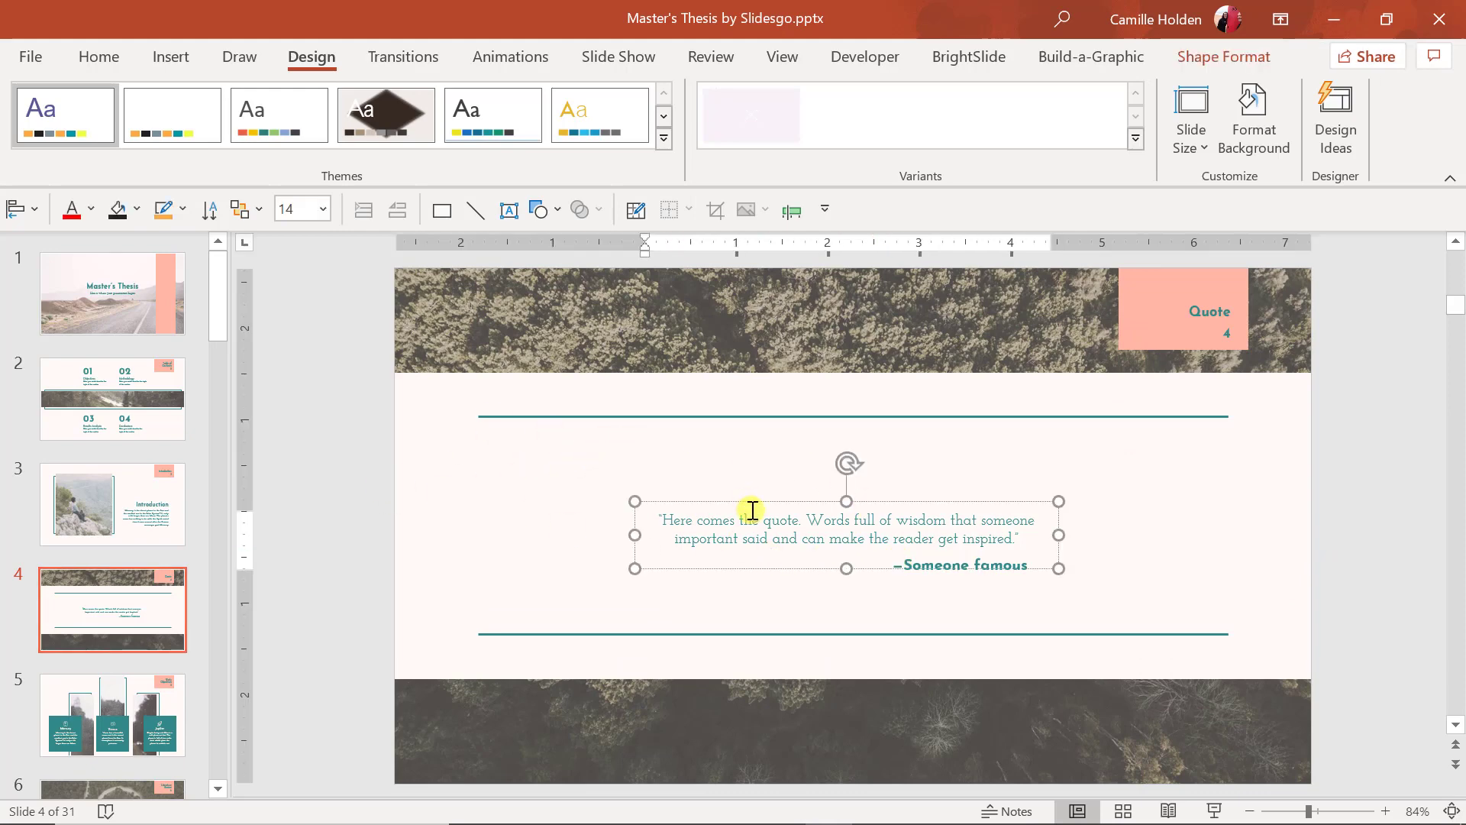
pyautogui.click(641, 498)
pyautogui.click(99, 56)
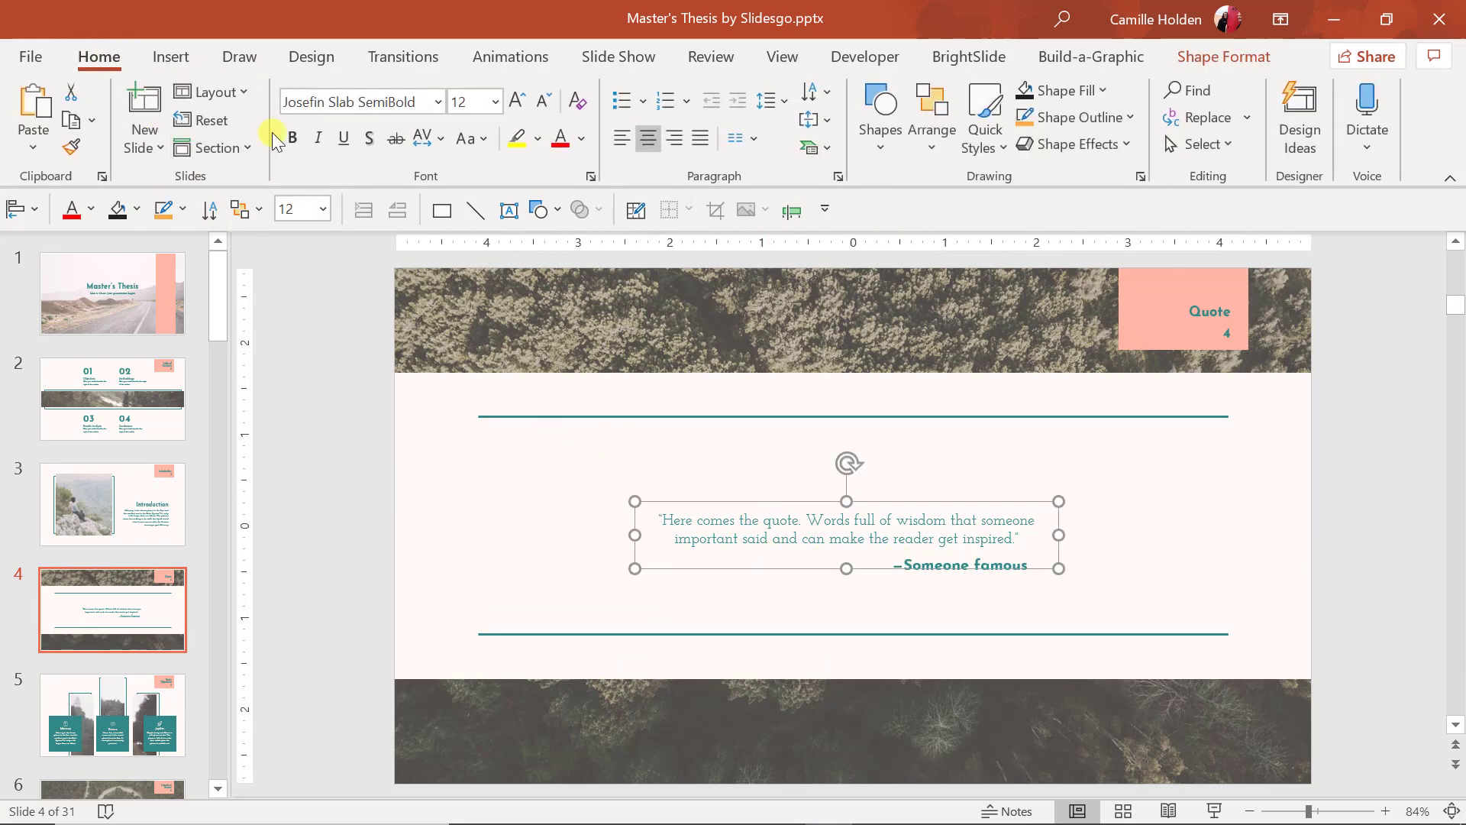
pyautogui.click(328, 382)
# Enter Slide Master view and inspect a layout's grey banner, pink title and bottom banner.
pyautogui.hotkey('alt', 'w')
pyautogui.press('m')
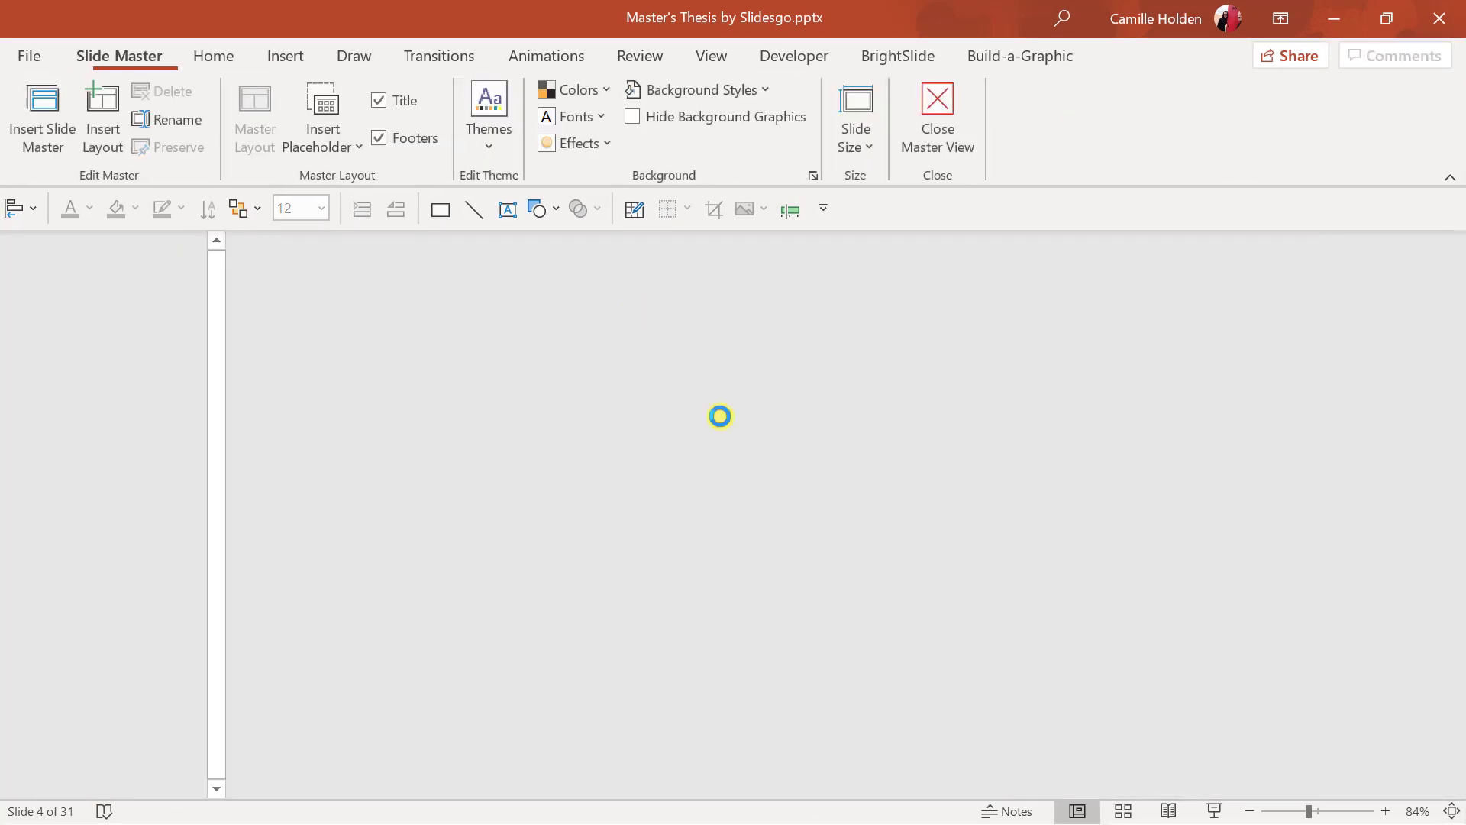
pyautogui.click(792, 338)
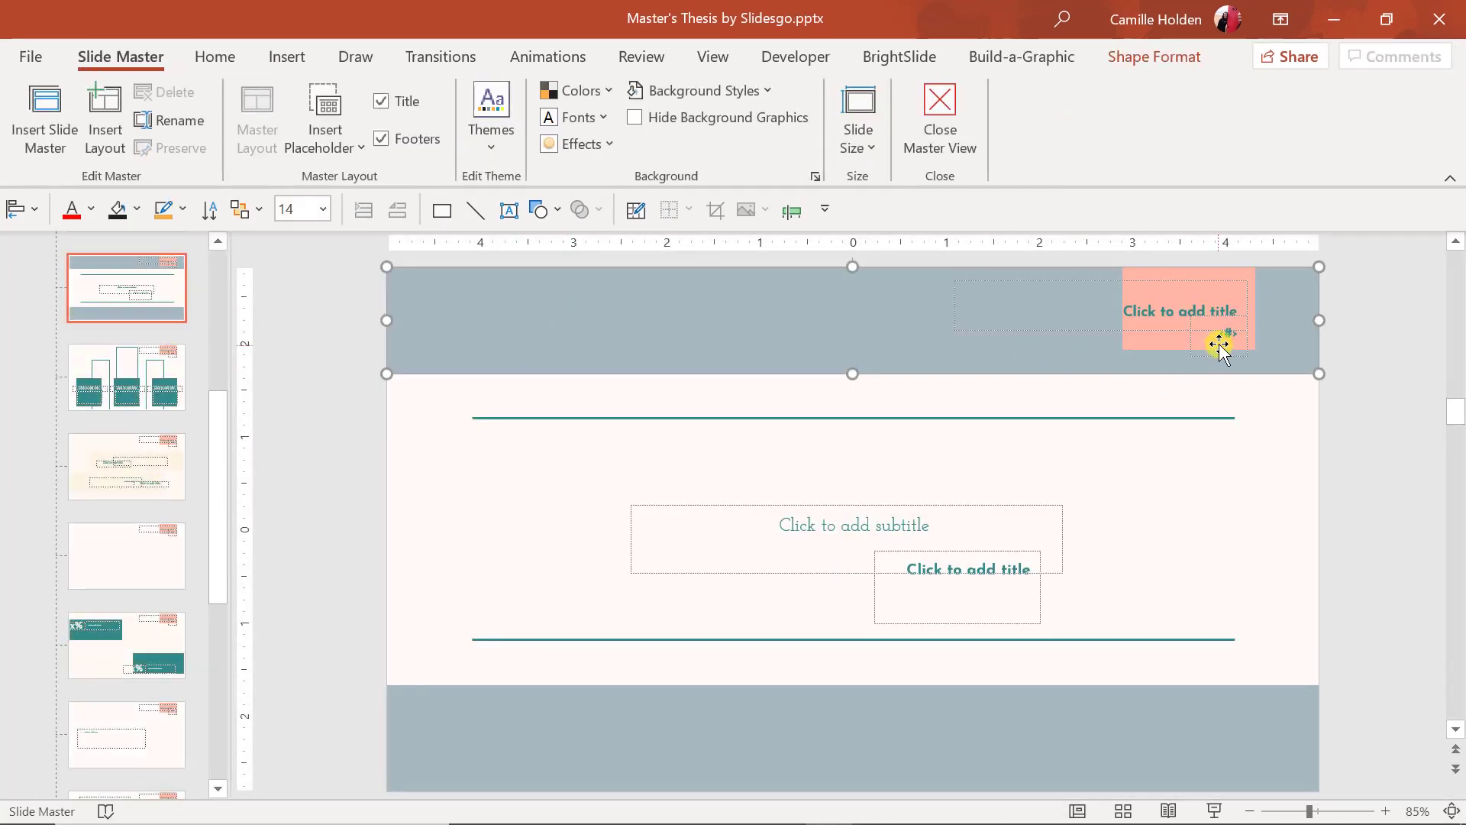
pyautogui.click(1217, 281)
pyautogui.click(450, 741)
pyautogui.click(88, 658)
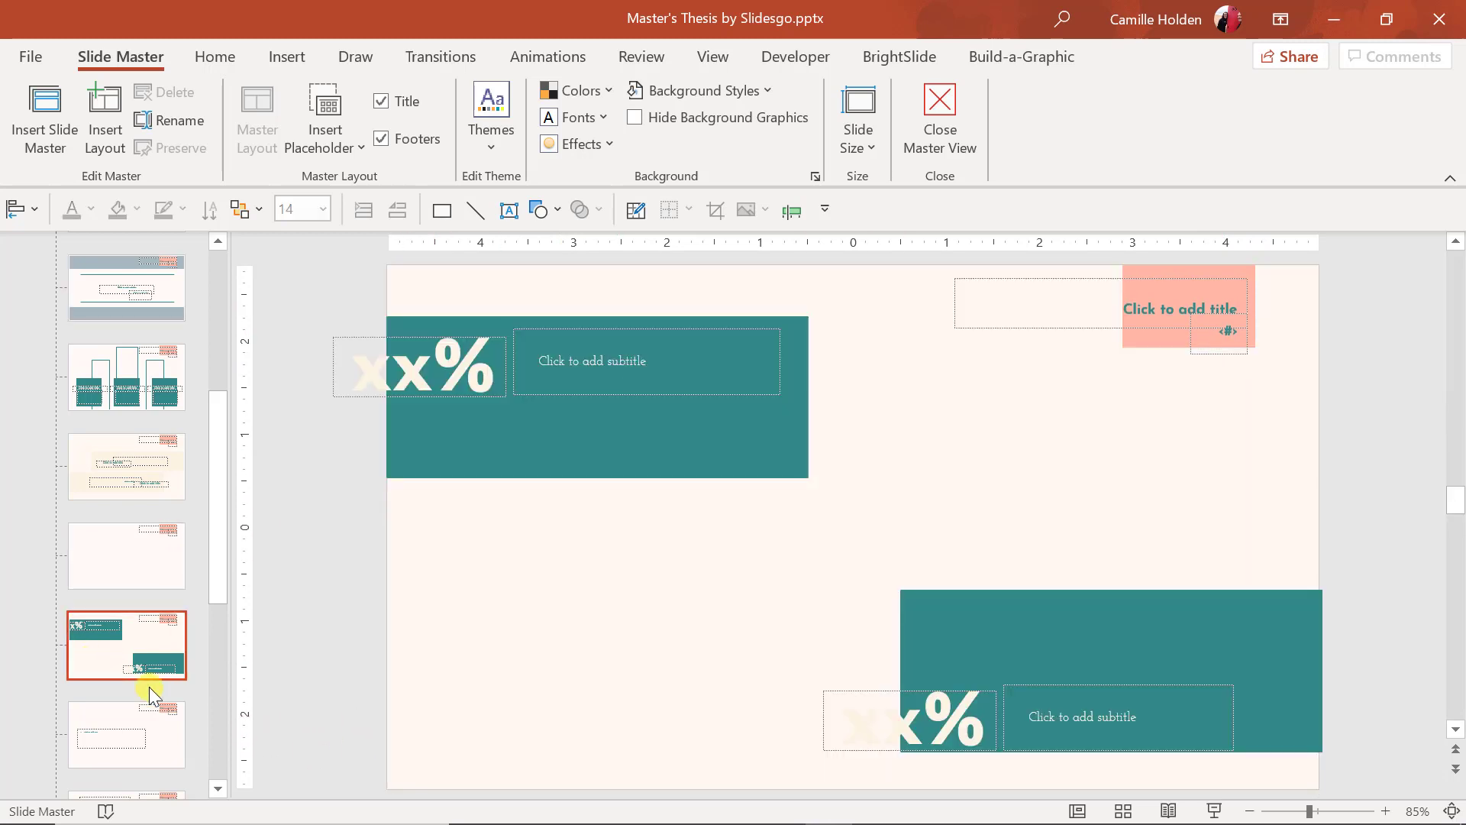
# Open the main Master's Thesis slide master and scroll through its layouts.
pyautogui.scroll(2, 149, 686)
pyautogui.scroll(2, 149, 686)
pyautogui.scroll(2, 150, 695)
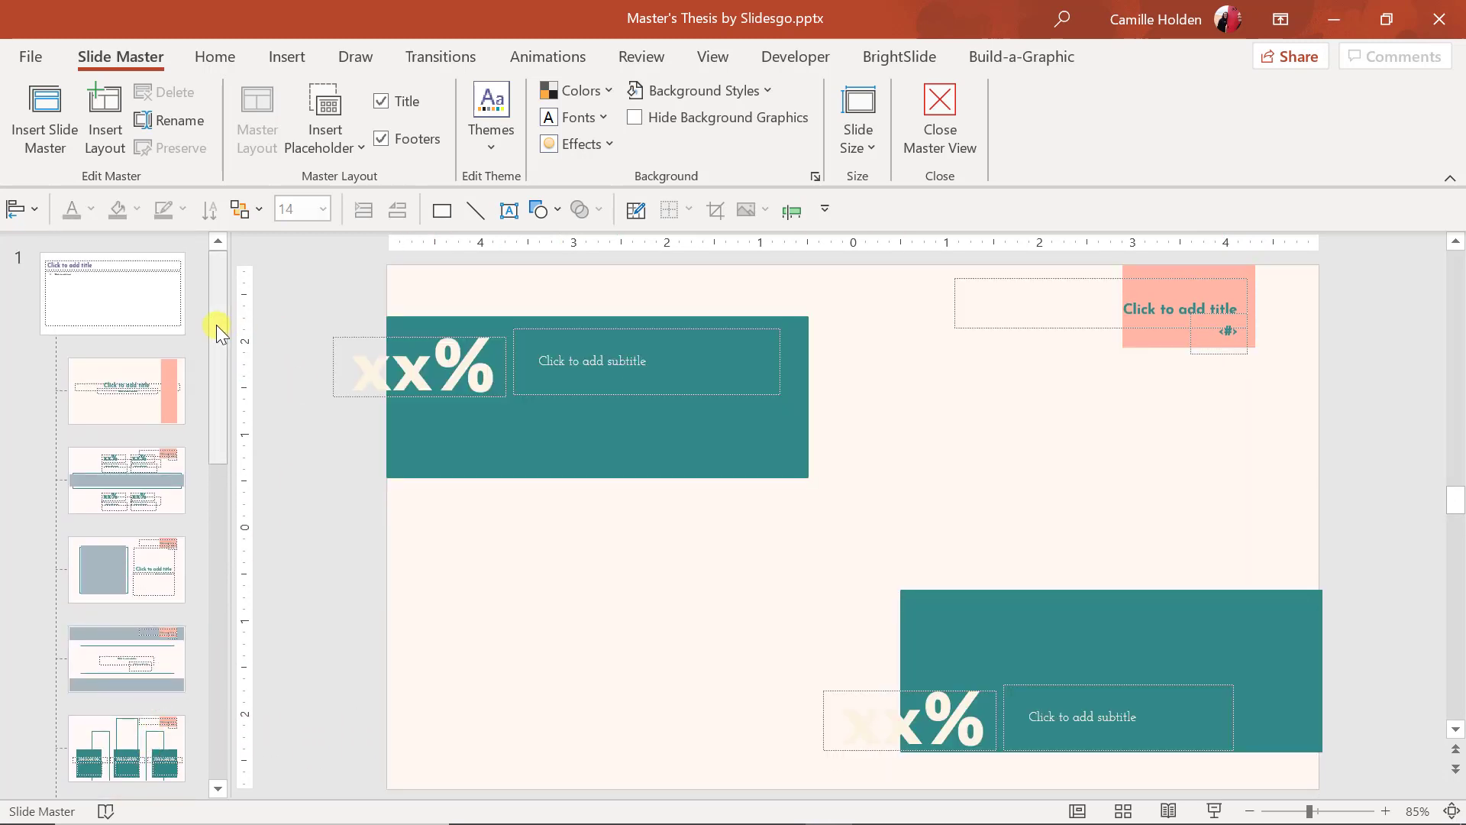
pyautogui.click(175, 309)
pyautogui.scroll(-3, 90, 514)
pyautogui.scroll(-3, 90, 514)
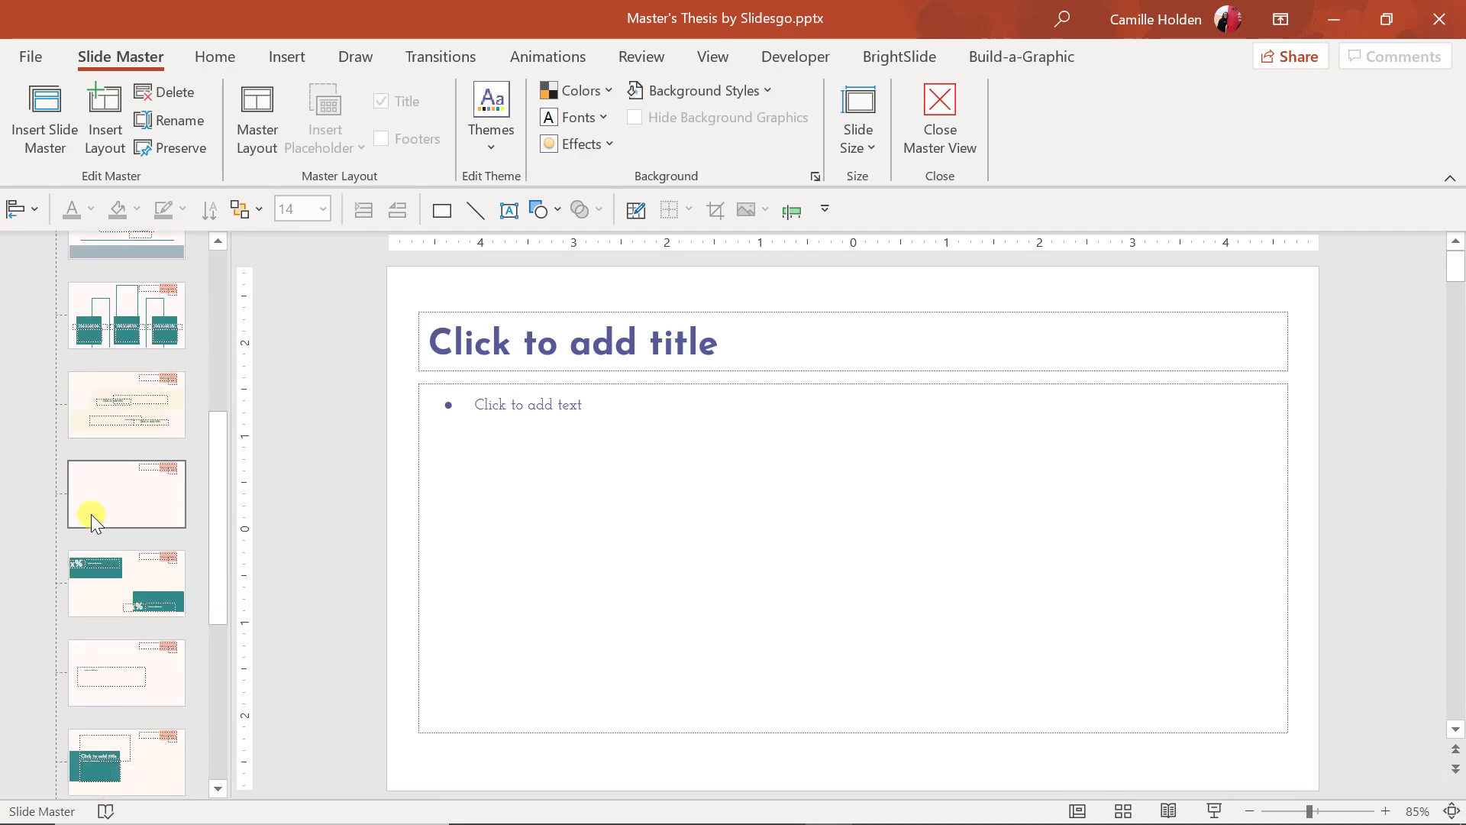
pyautogui.scroll(-3, 90, 515)
pyautogui.scroll(-3, 90, 515)
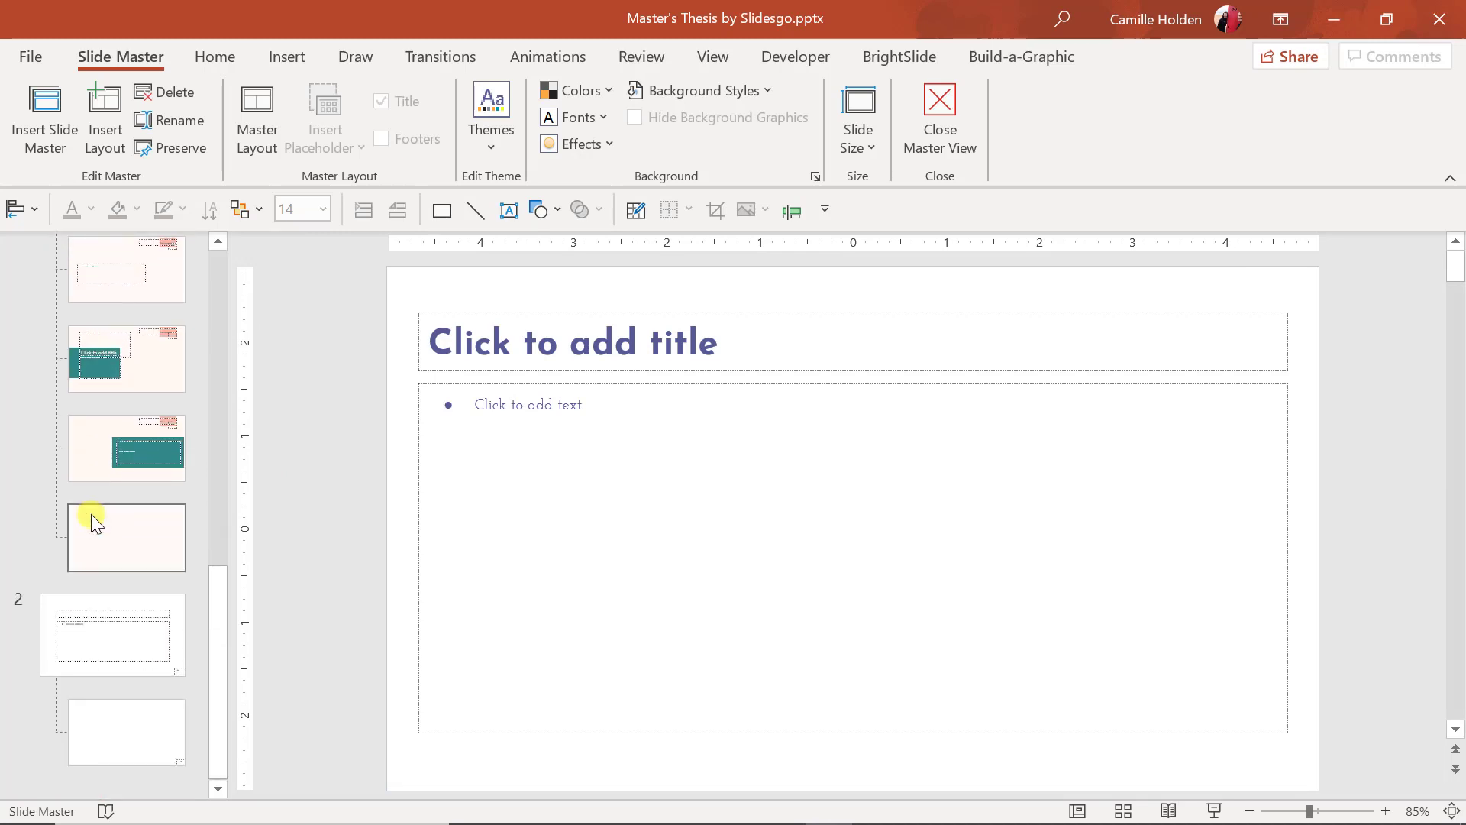
pyautogui.scroll(3, 173, 515)
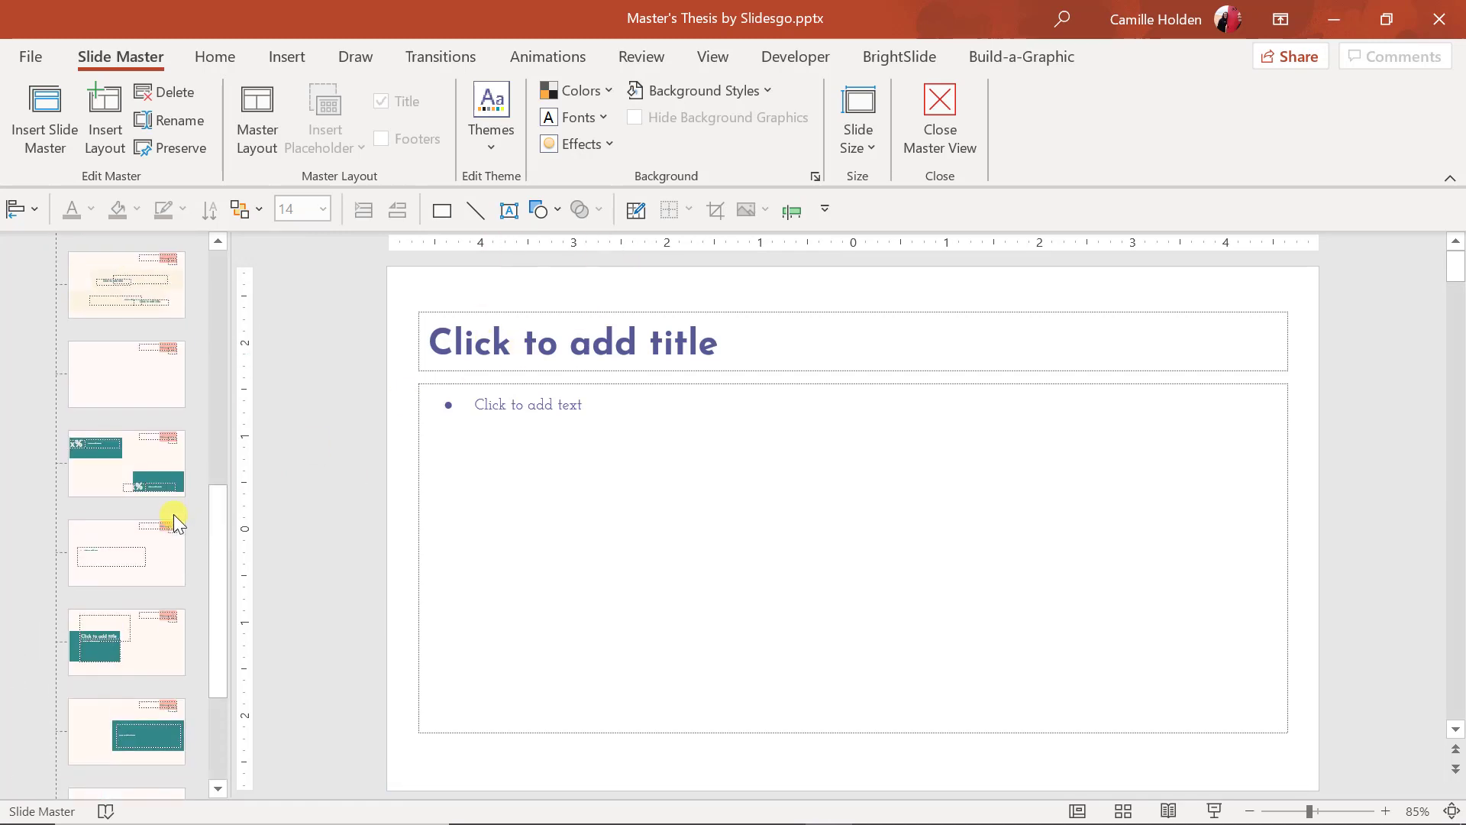
pyautogui.scroll(3, 138, 520)
pyautogui.scroll(3, 137, 520)
pyautogui.scroll(3, 138, 520)
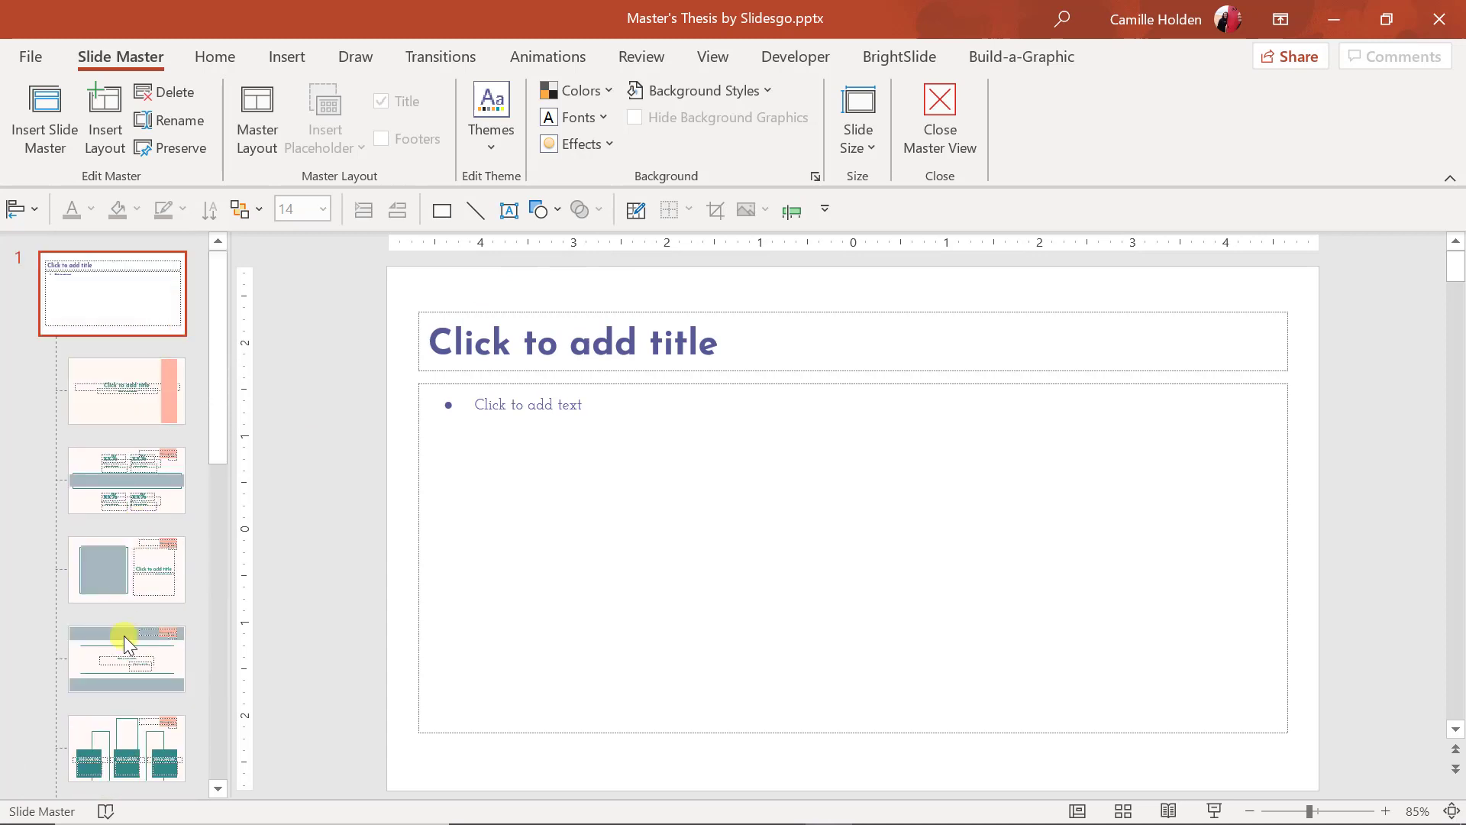
# Try a gold font colour on the master title placeholder.
pyautogui.click(565, 326)
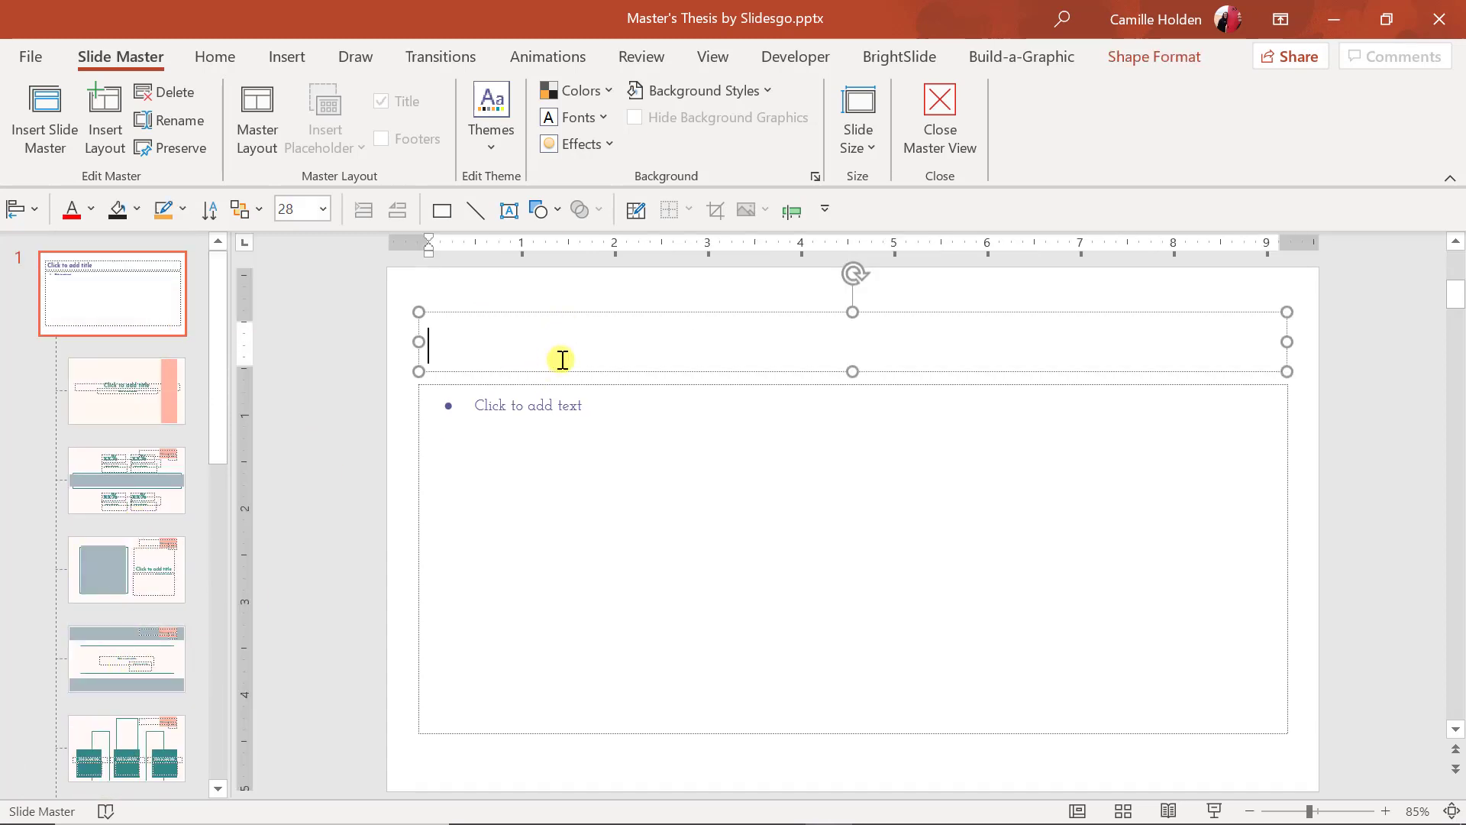
pyautogui.click(574, 372)
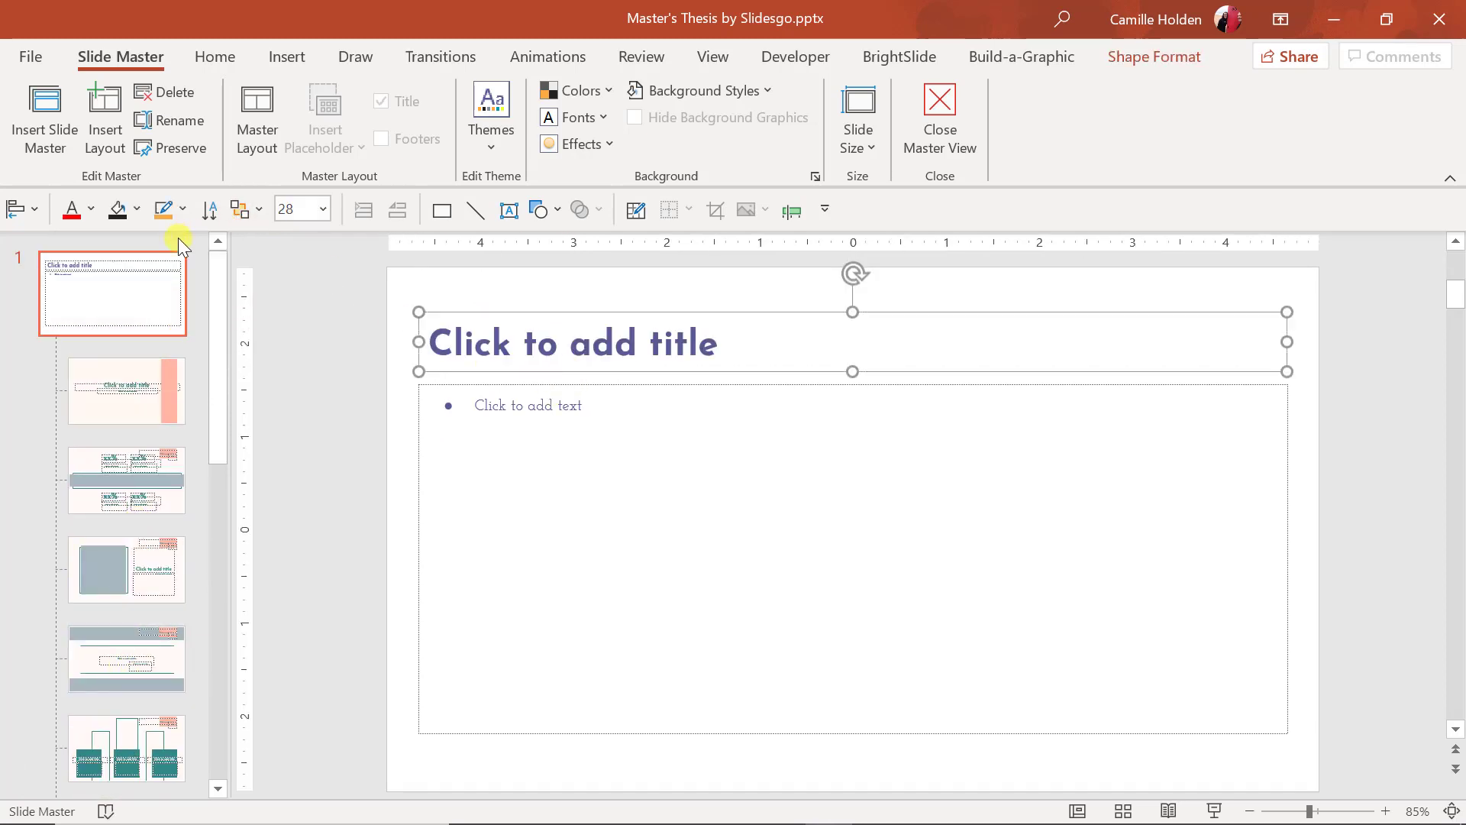
pyautogui.click(90, 210)
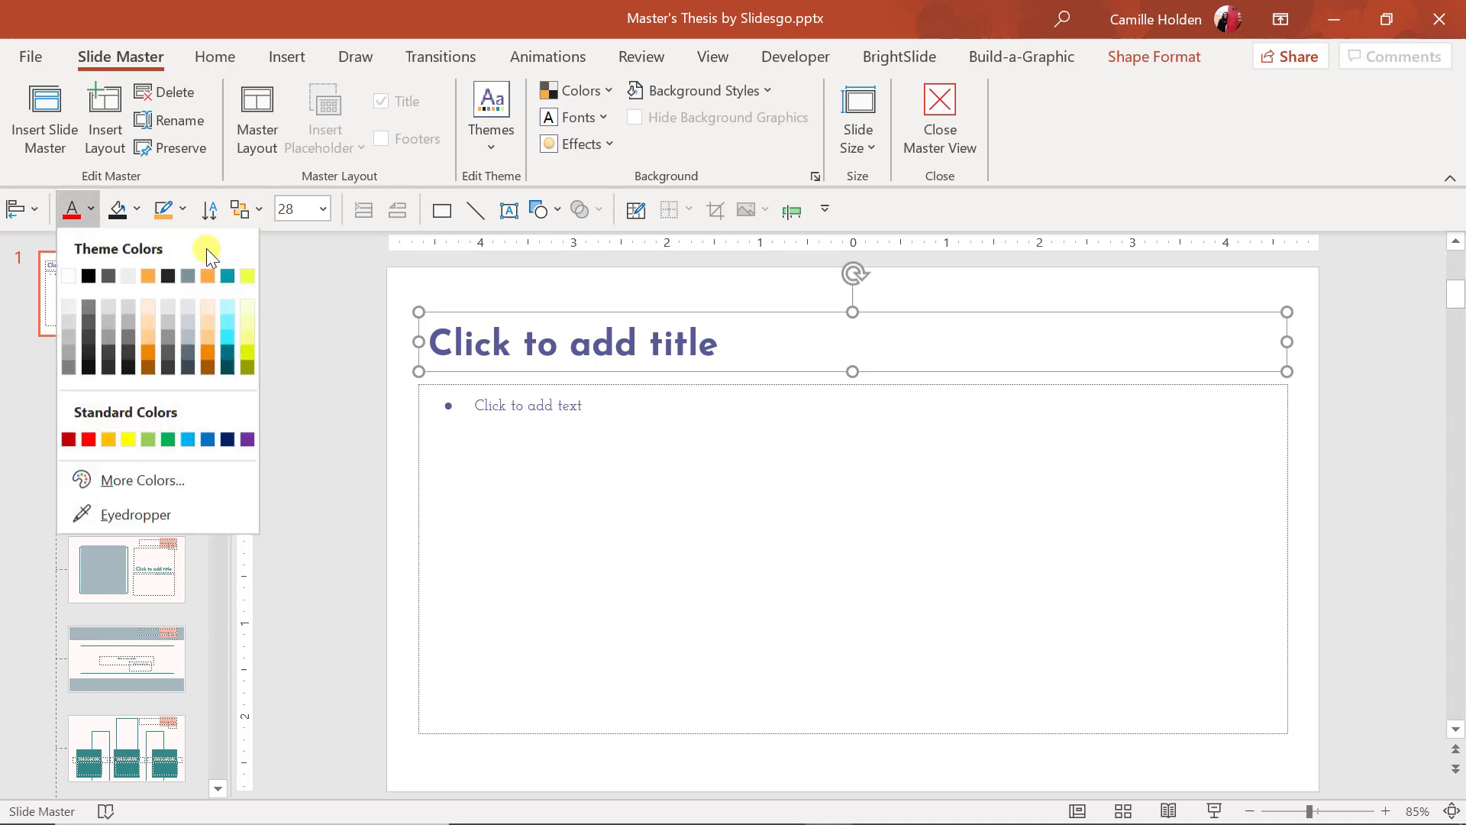
pyautogui.click(150, 277)
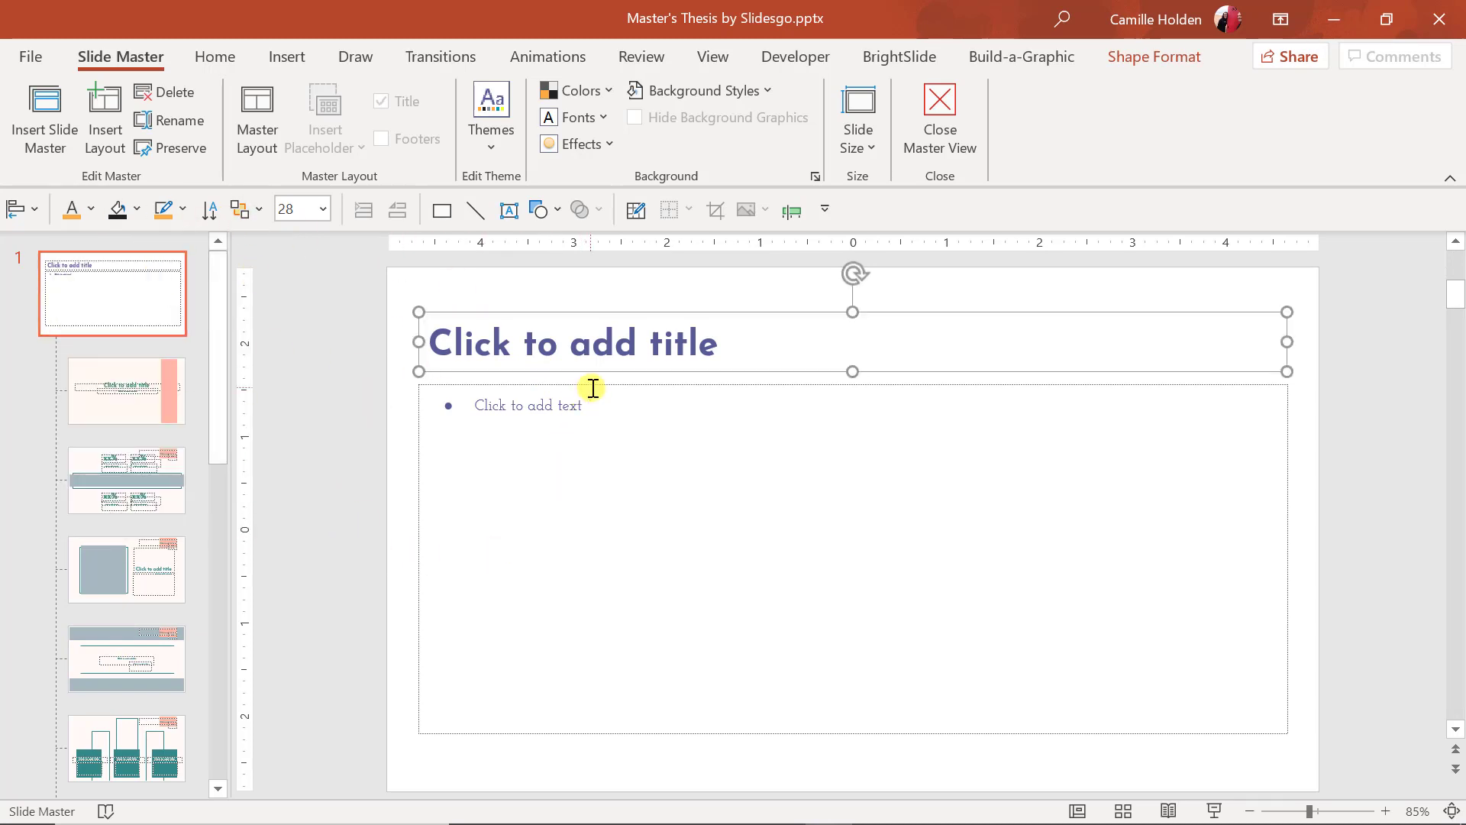
pyautogui.click(737, 365)
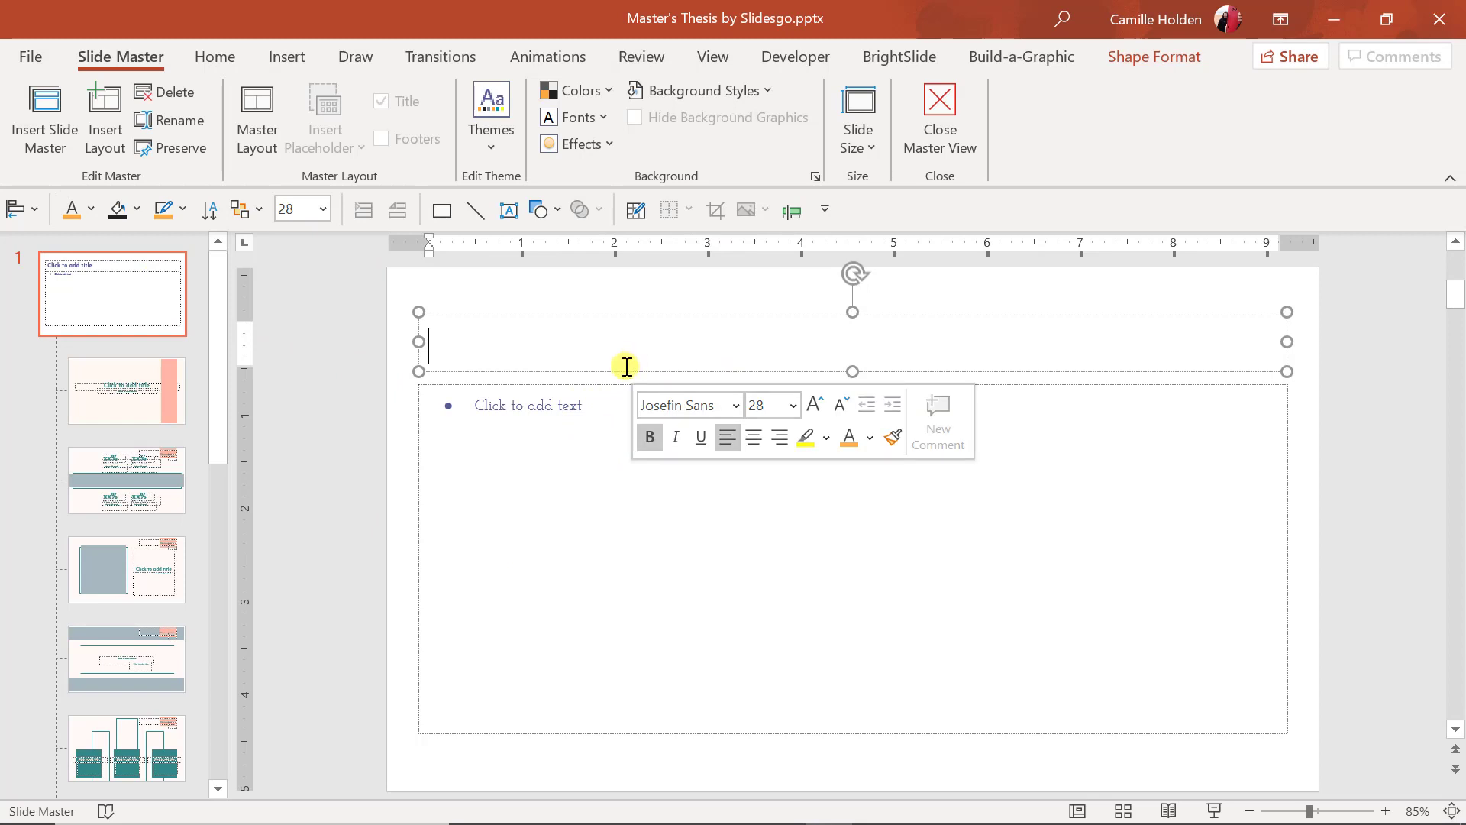
pyautogui.press('Escape')
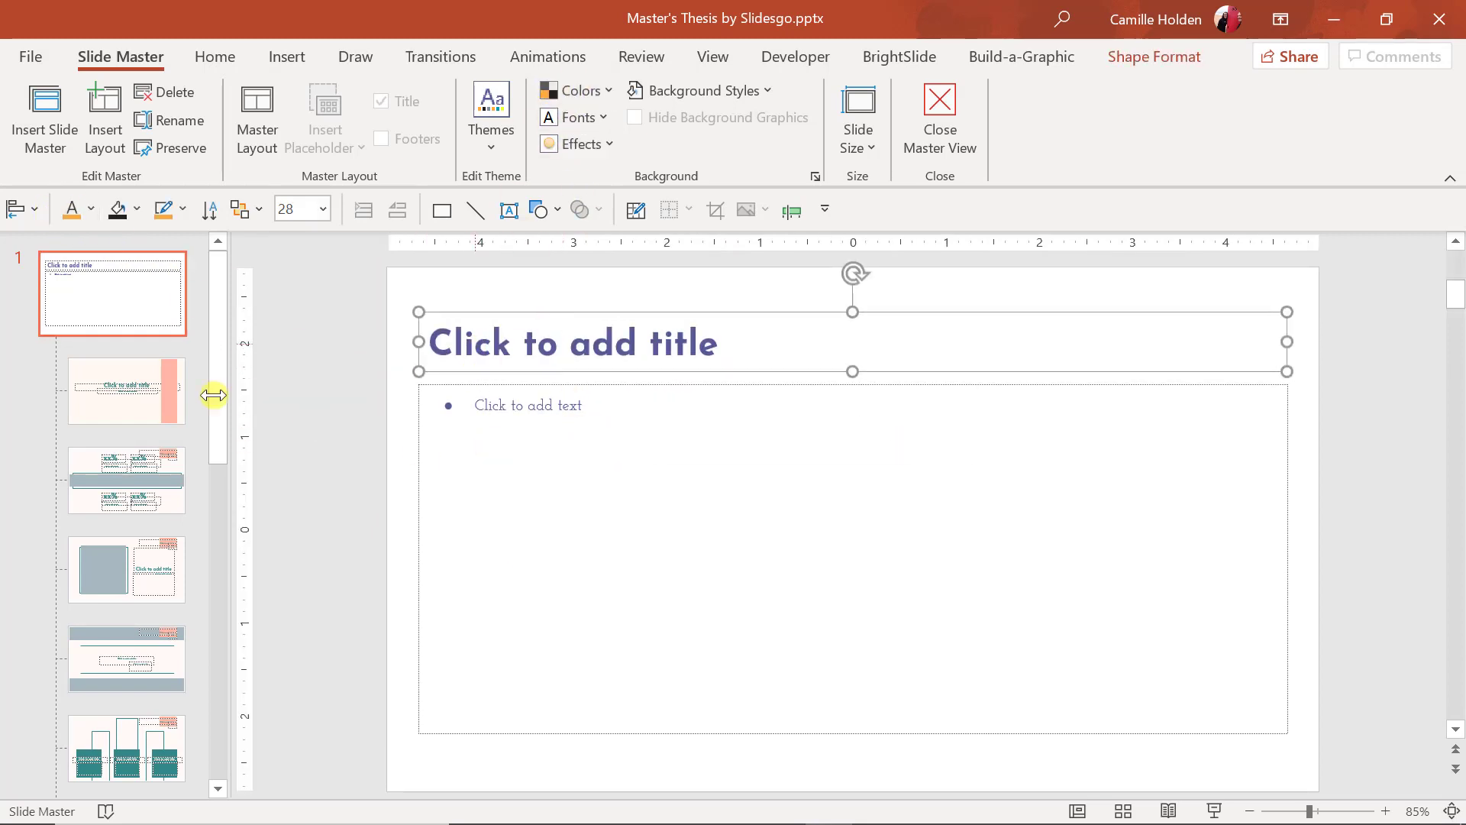
# Try orange text for the Opening layout's title and subtitle.
pyautogui.click(135, 397)
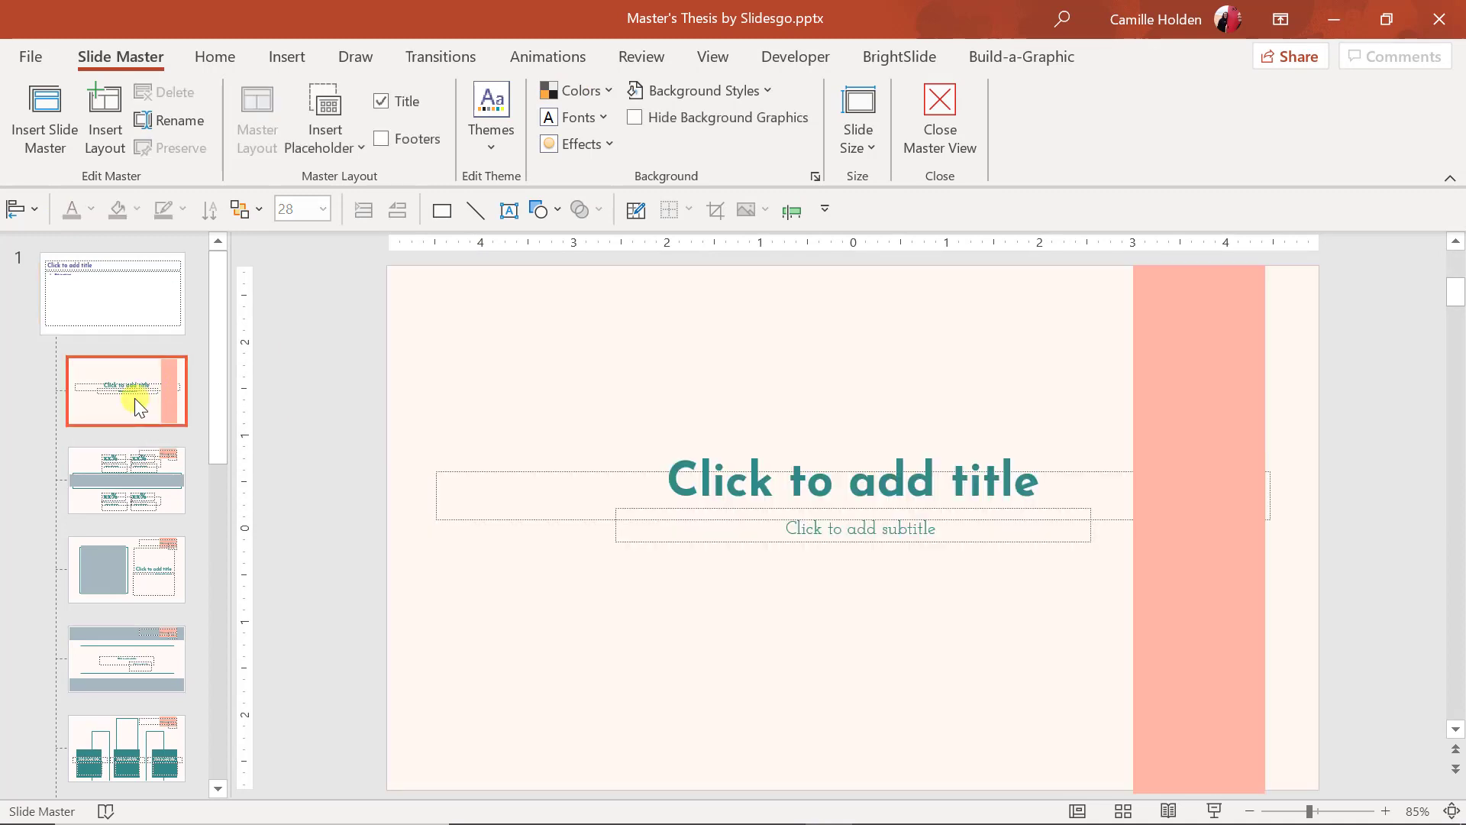
pyautogui.click(718, 467)
pyautogui.click(644, 452)
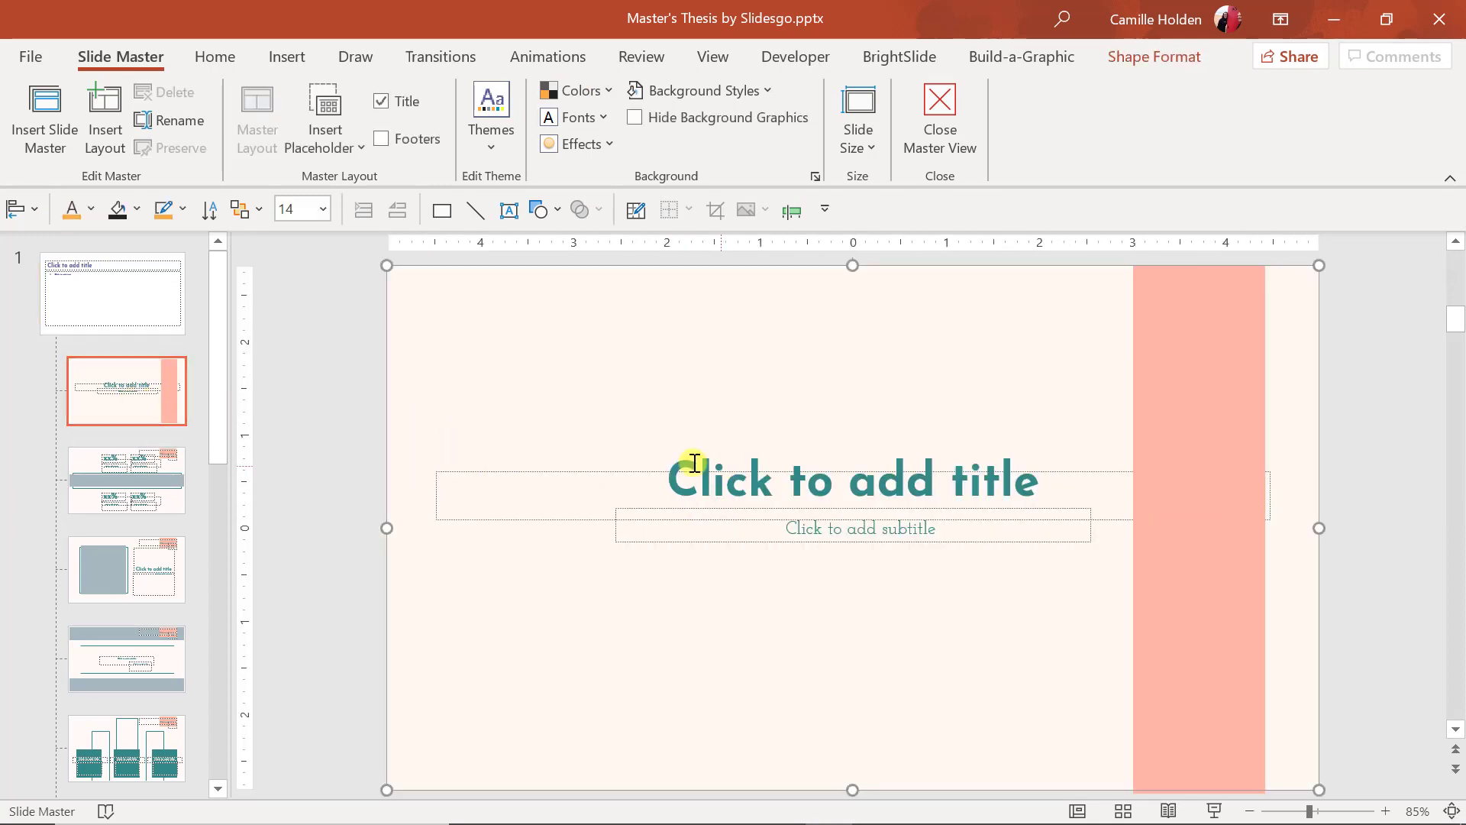
pyautogui.click(87, 211)
pyautogui.hotkey('ctrl', 'a')
pyautogui.click(72, 207)
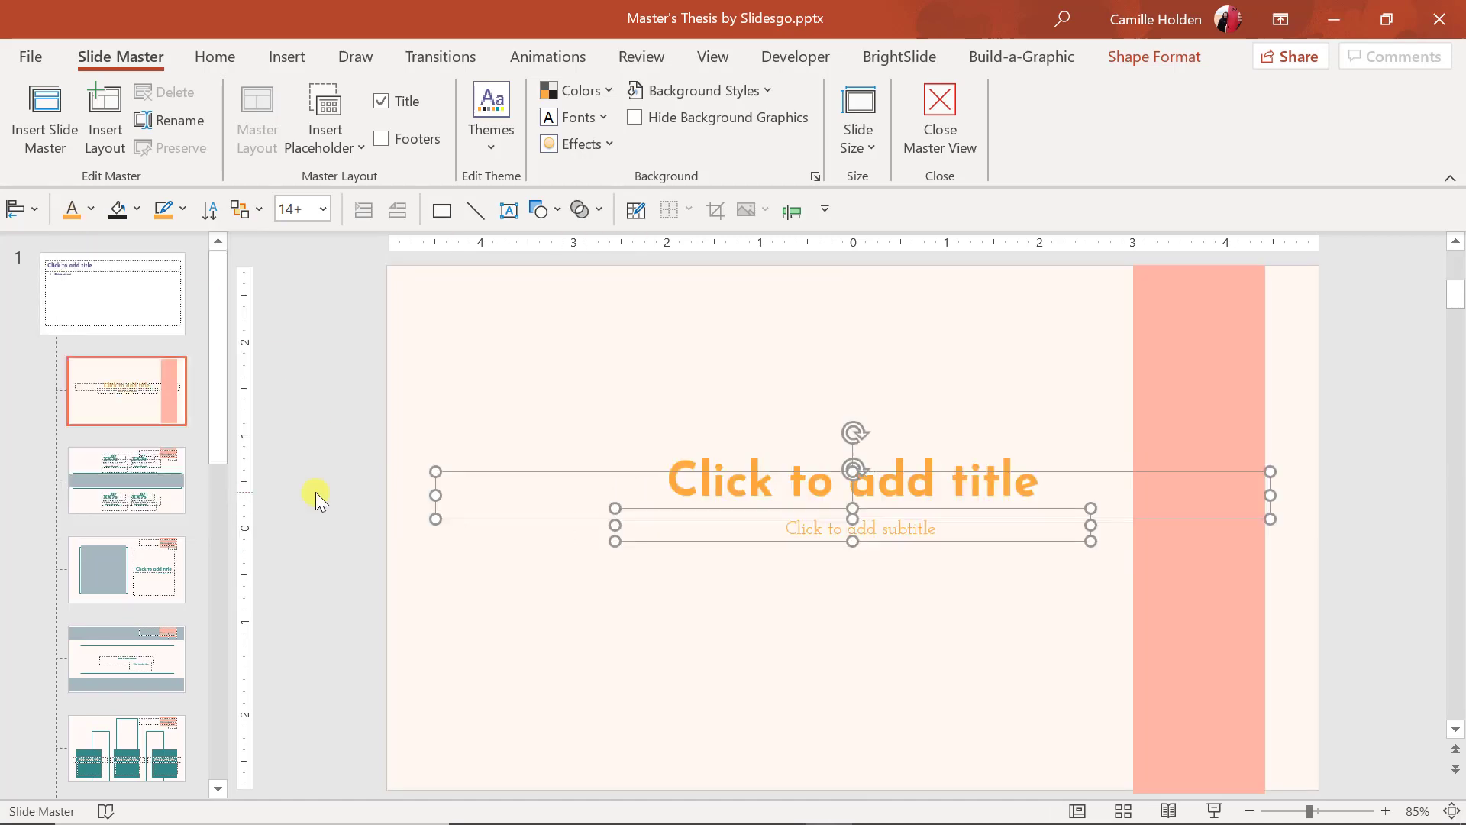
# Fill the pink rectangle black, undo the colour changes, and close Master View.
pyautogui.click(1231, 656)
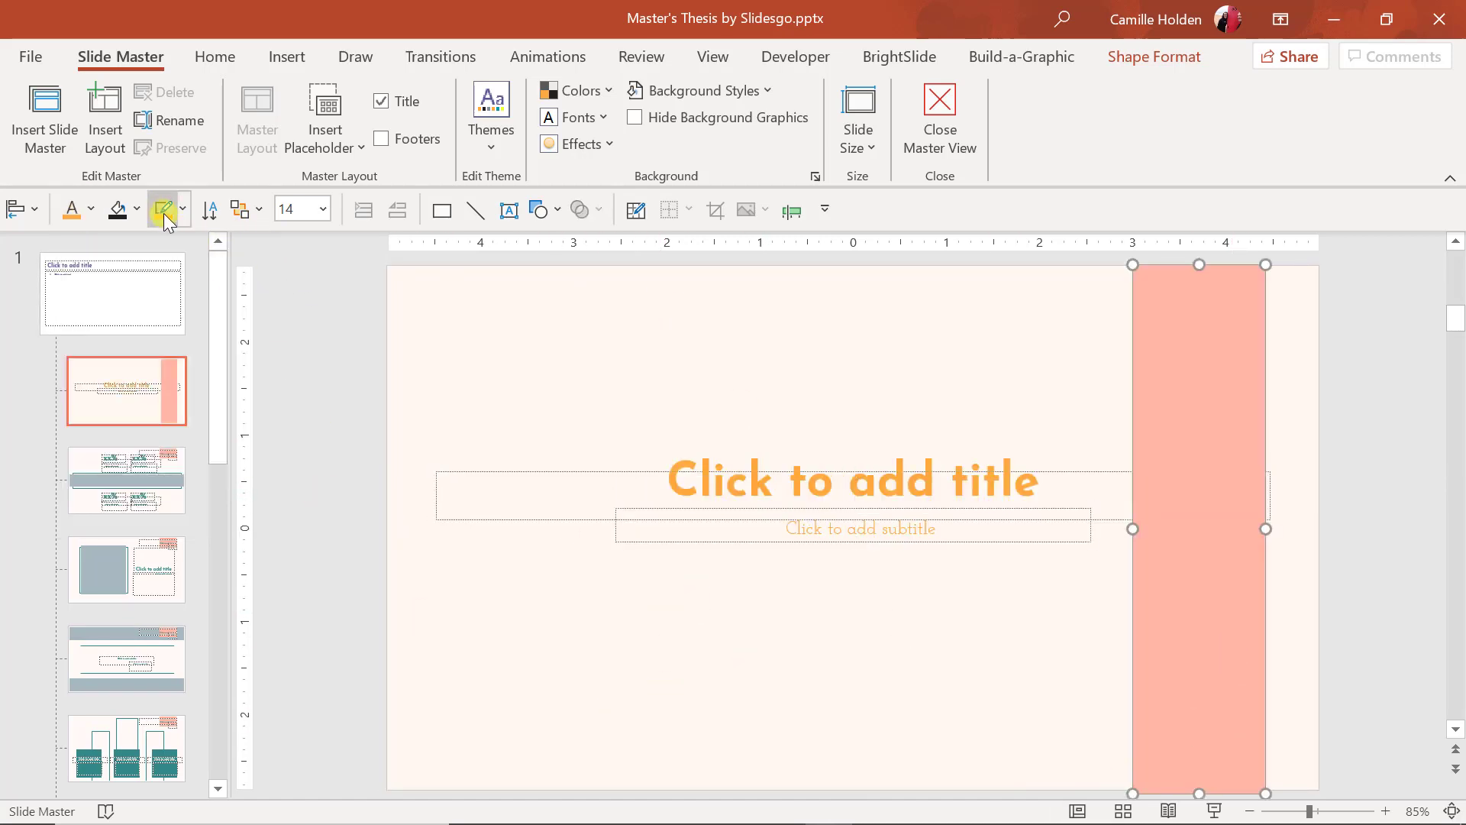
pyautogui.click(118, 210)
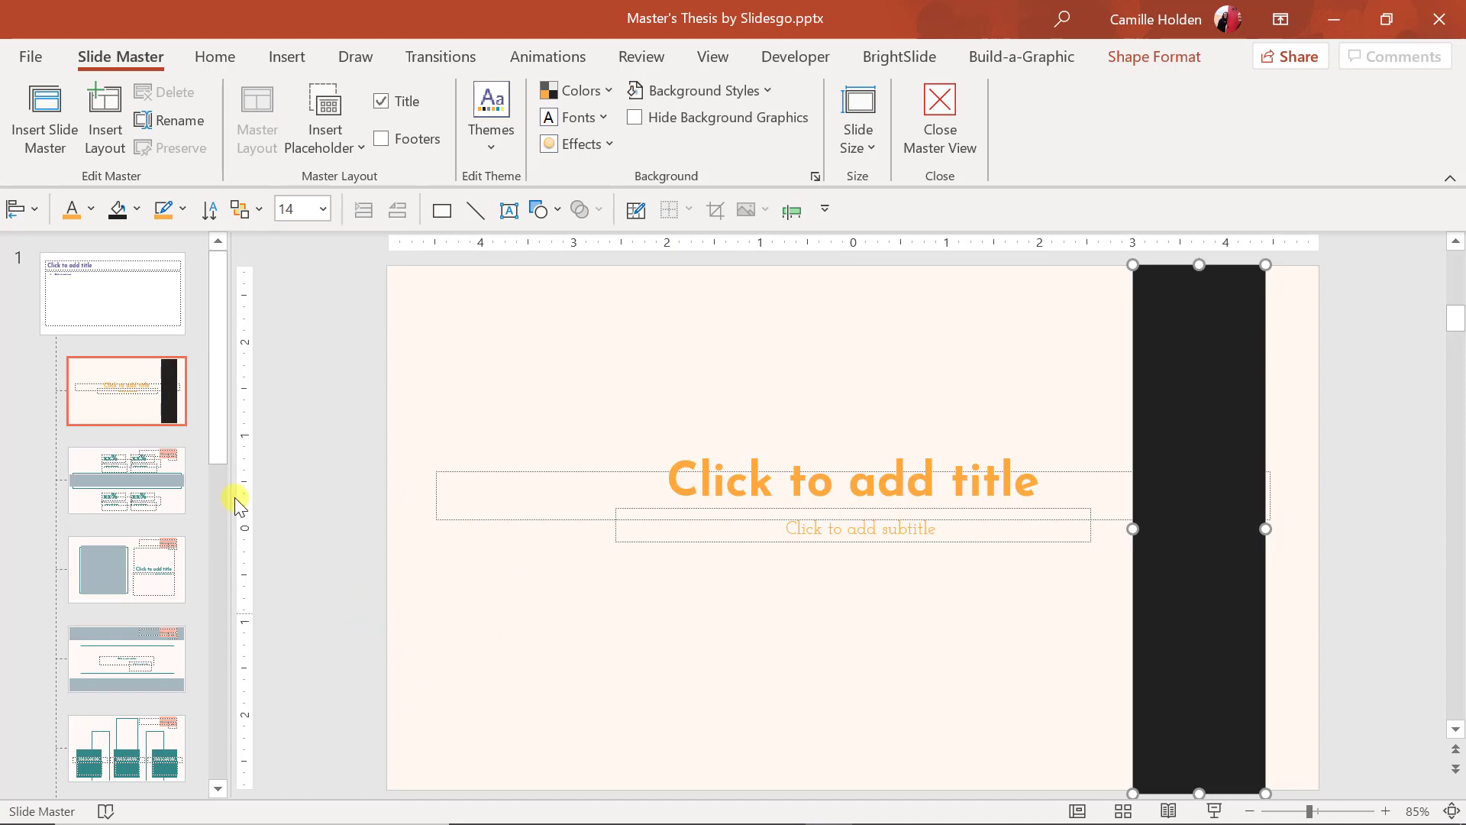
pyautogui.hotkey('ctrl', 'z')
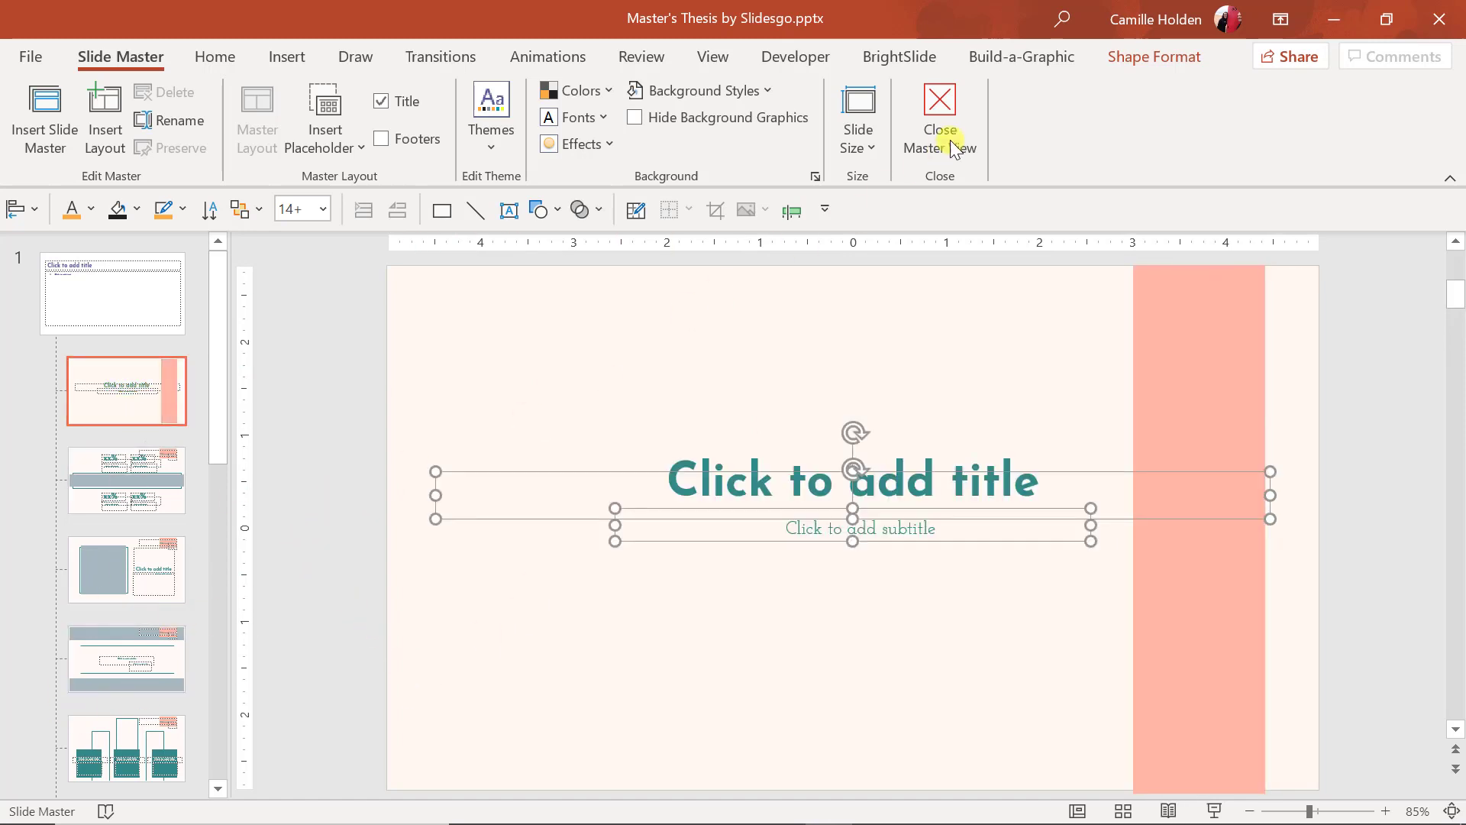
pyautogui.click(969, 120)
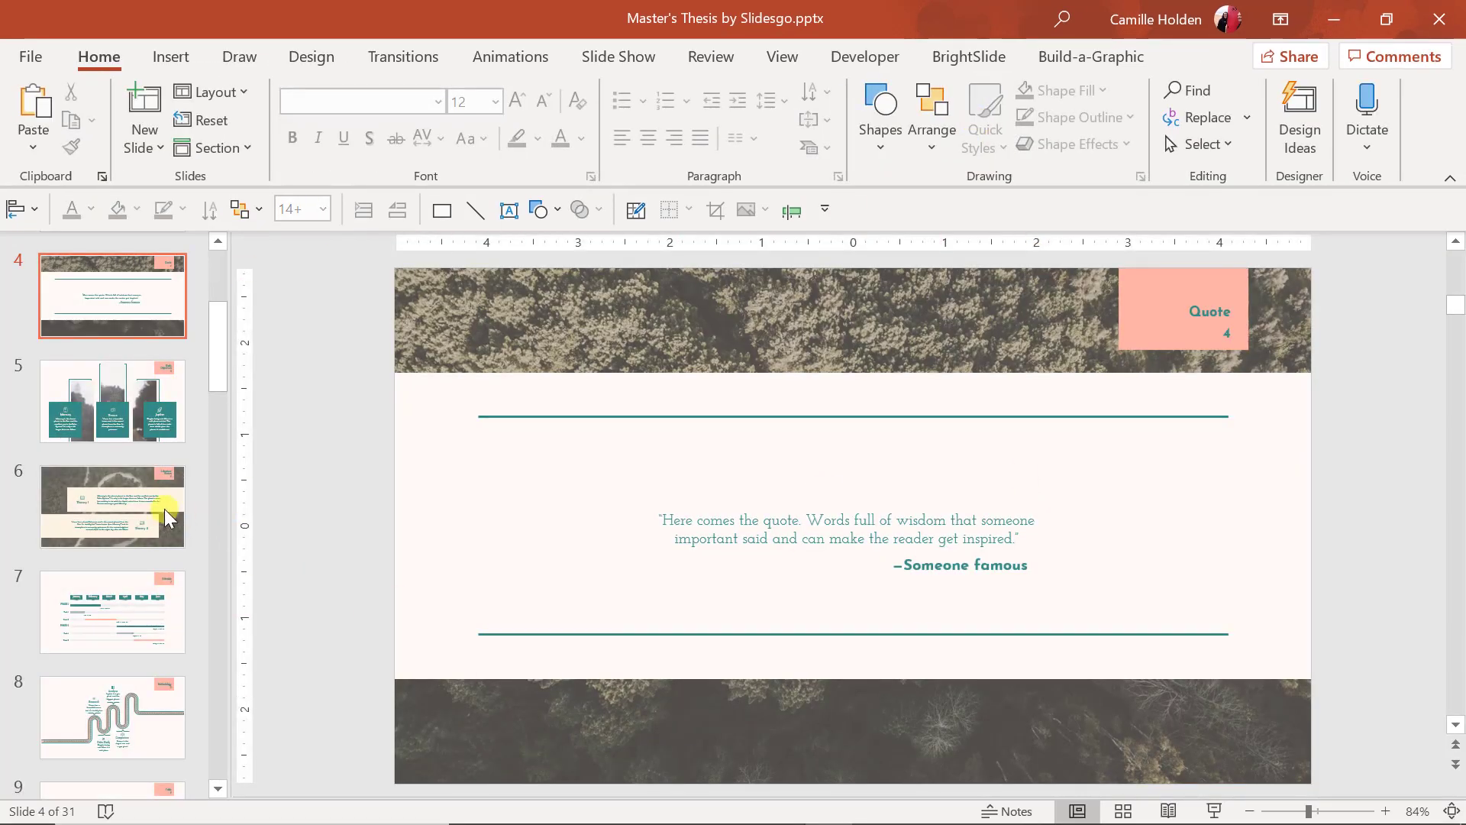
# Back on the quote slide, select its quote text and the top forest image.
pyautogui.scroll(2, 85, 621)
pyautogui.scroll(2, 85, 622)
pyautogui.scroll(1, 84, 622)
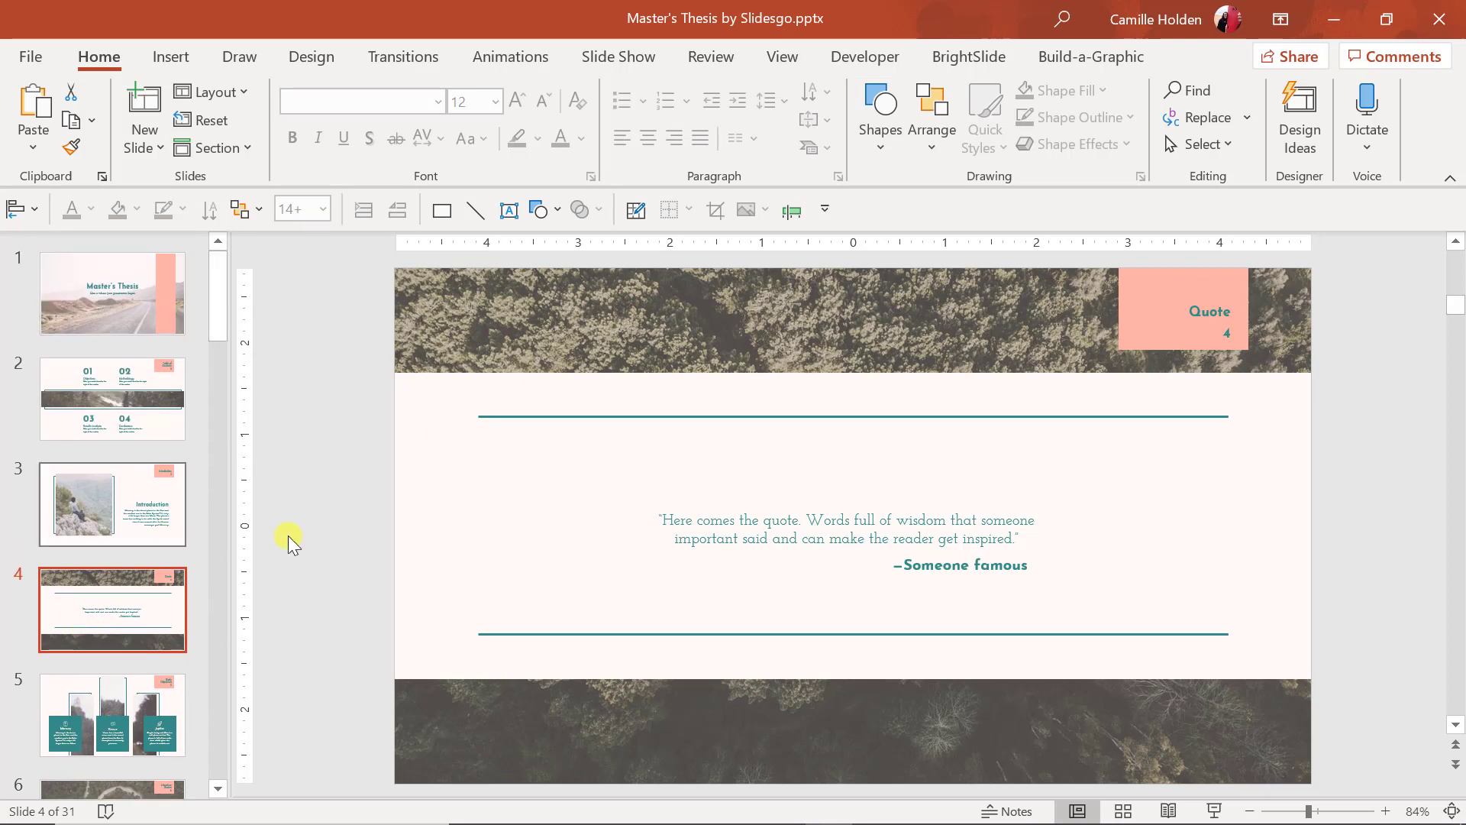
pyautogui.click(726, 534)
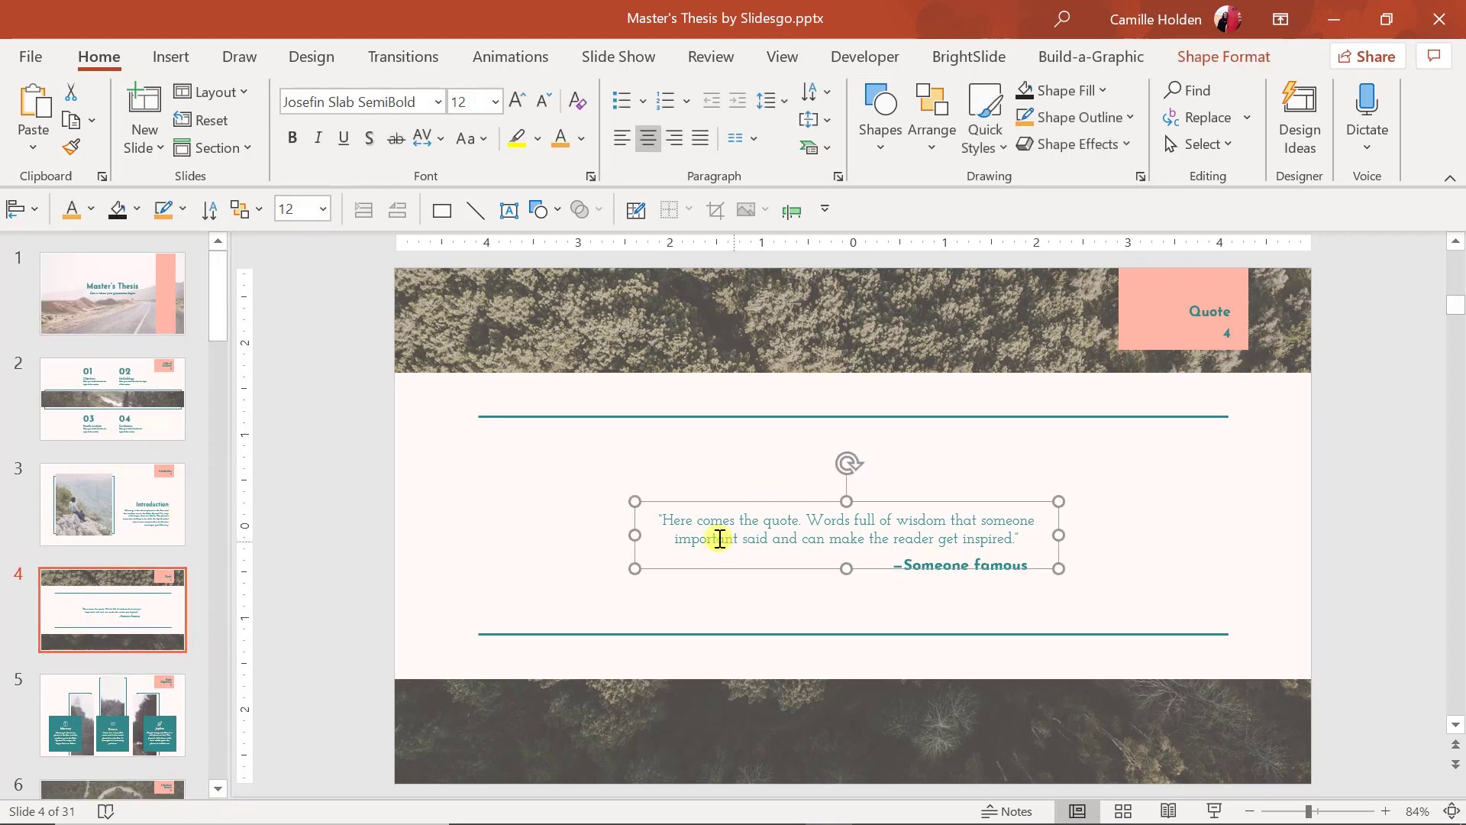
pyautogui.moveTo(719, 539); pyautogui.dragTo(378, 714)
pyautogui.click(834, 350)
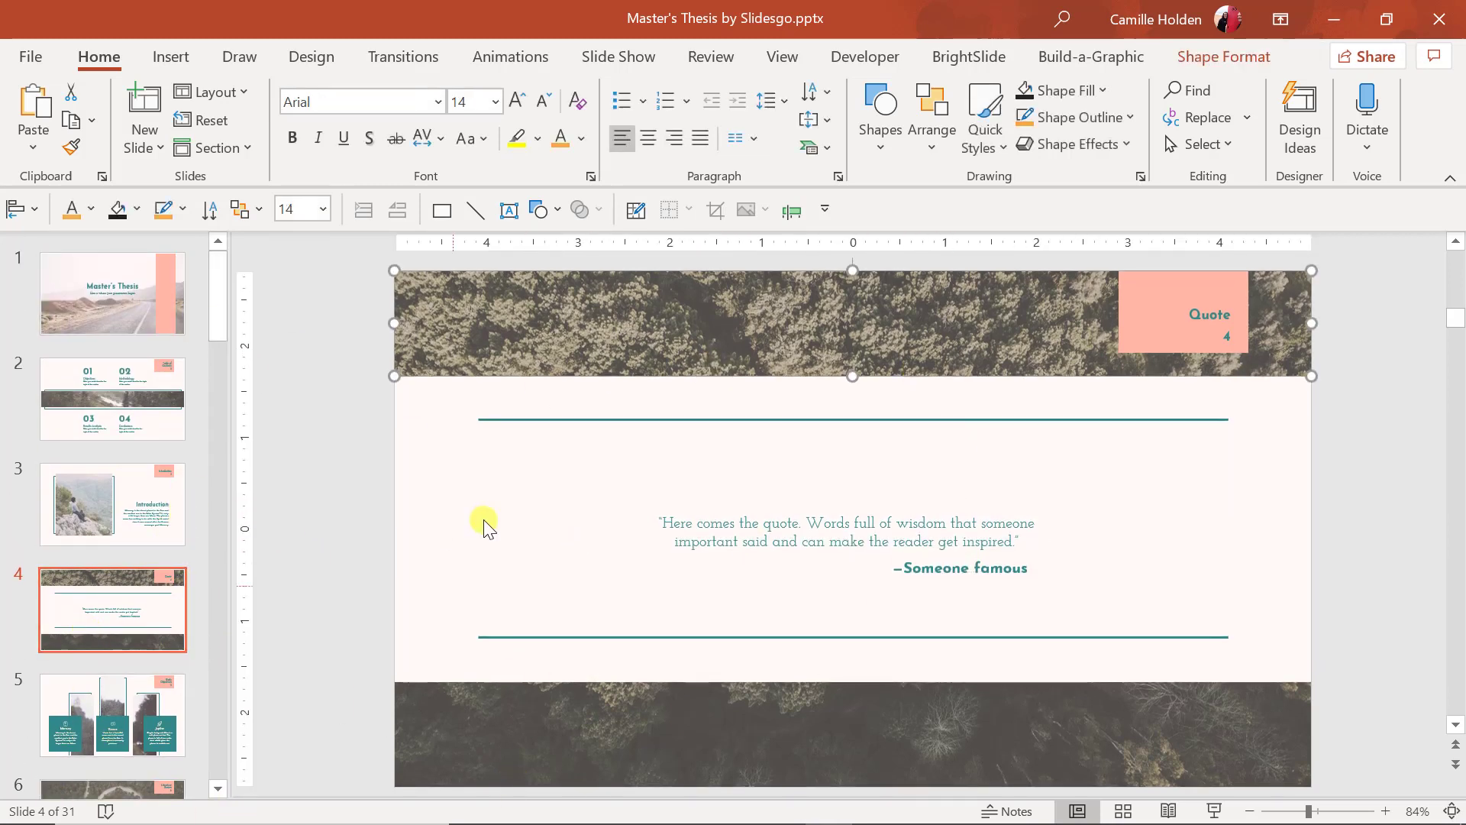
pyautogui.click(189, 624)
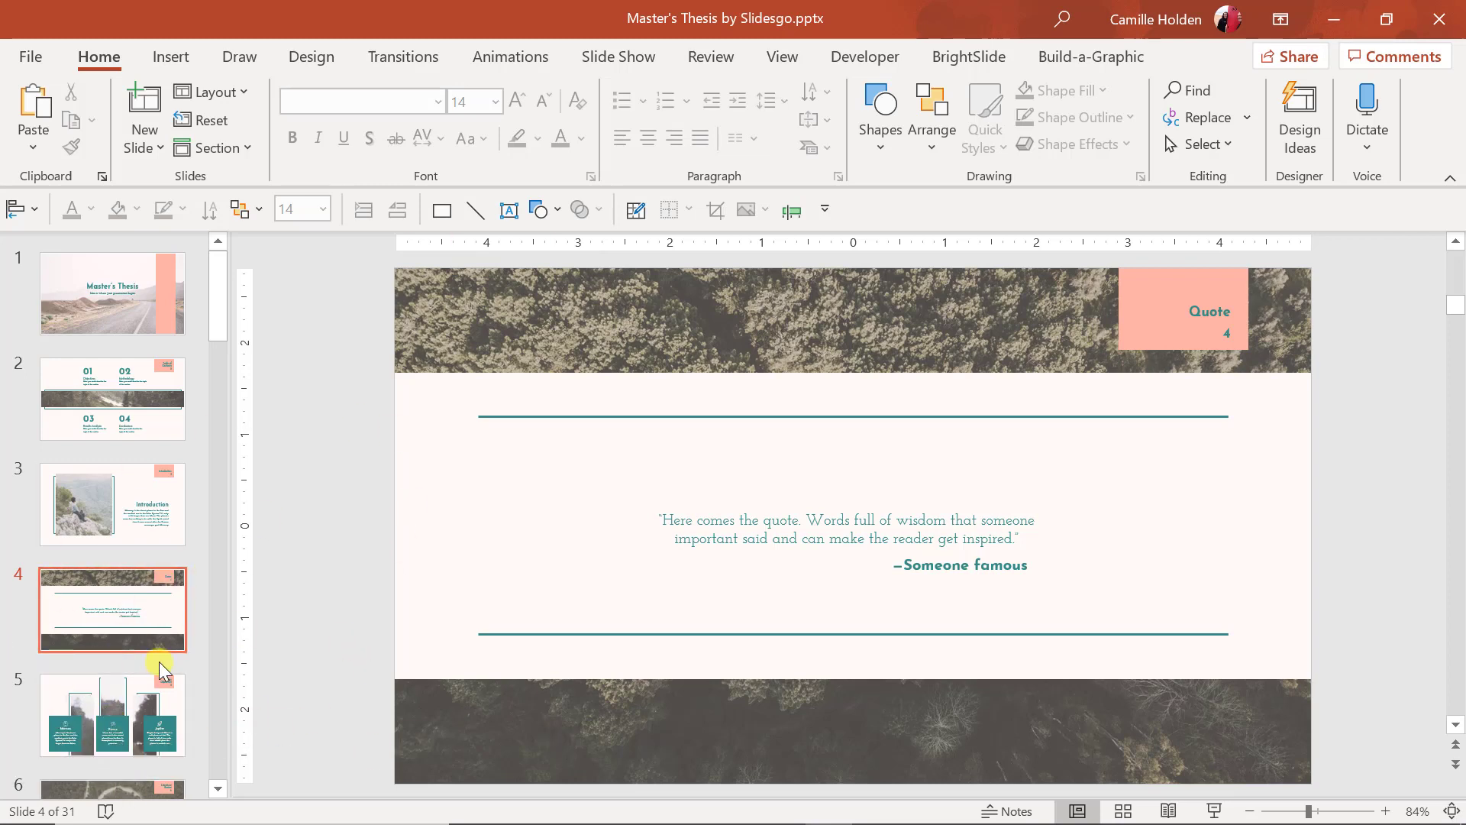
# Scroll the thumbnails to slide 9 and back, then select the top forest photo.
pyautogui.scroll(-1, 162, 672)
pyautogui.scroll(-2, 162, 672)
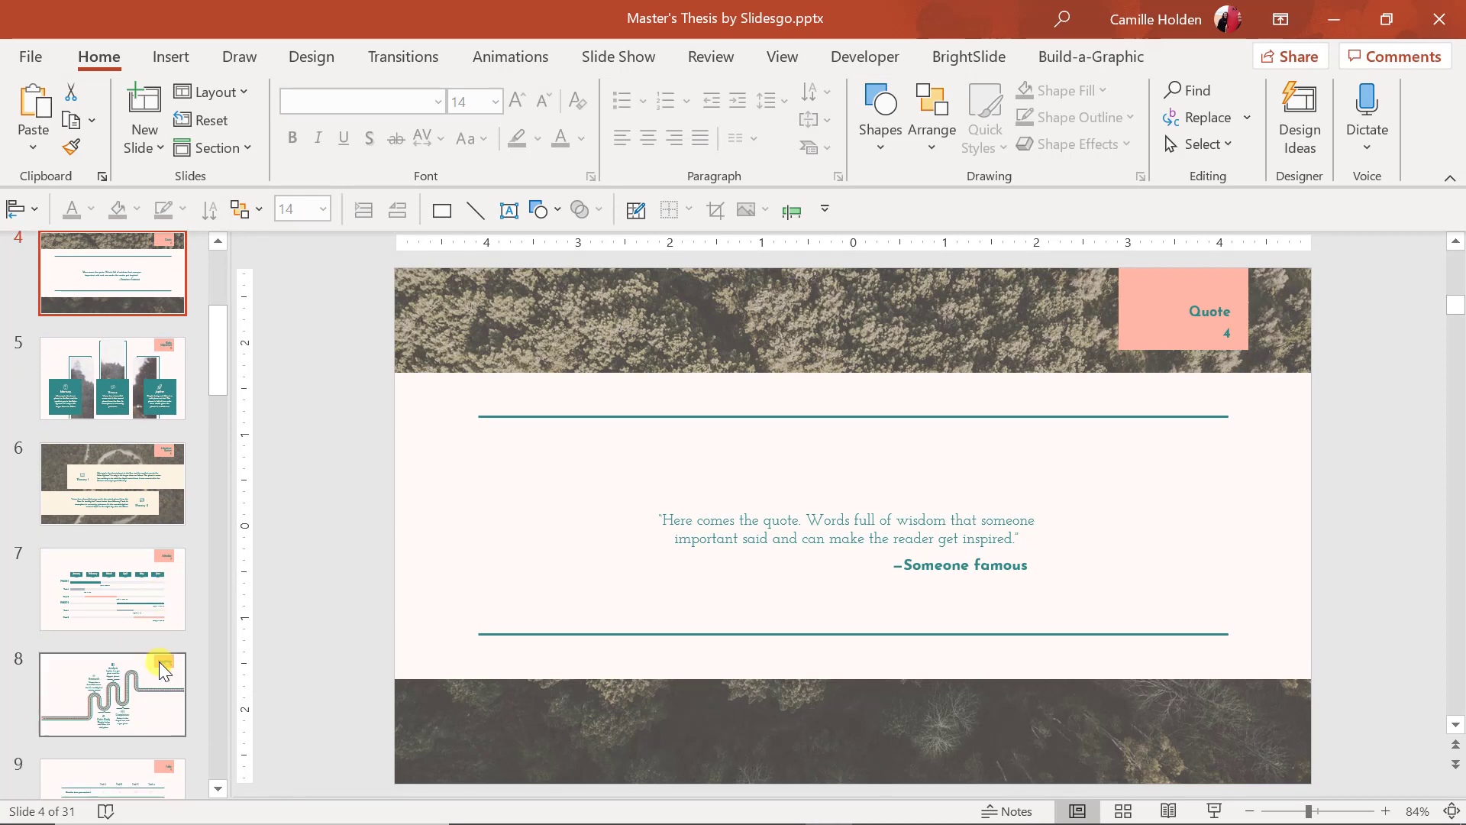
pyautogui.scroll(2, 93, 649)
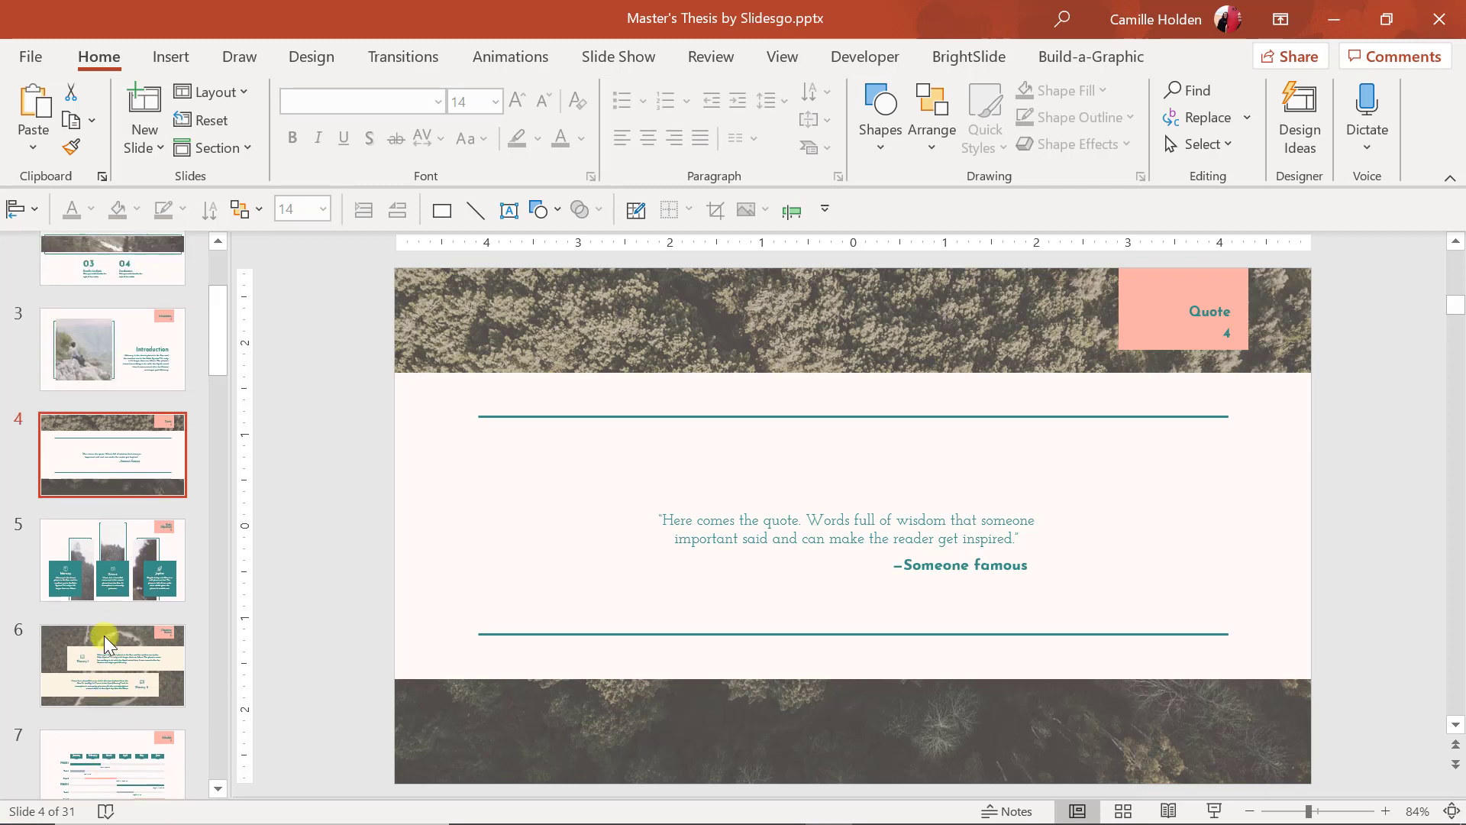
pyautogui.click(543, 365)
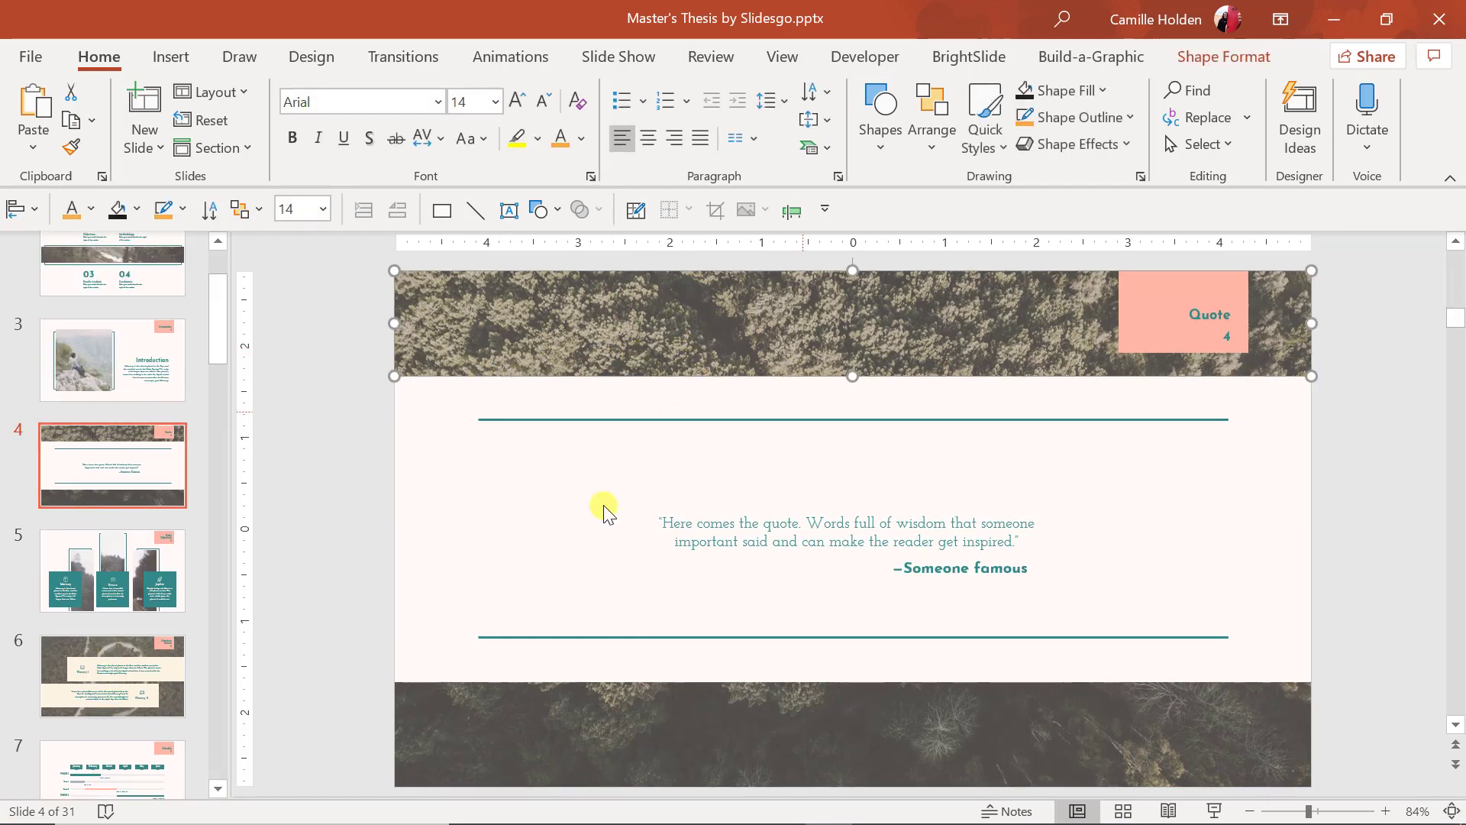
pyautogui.click(243, 105)
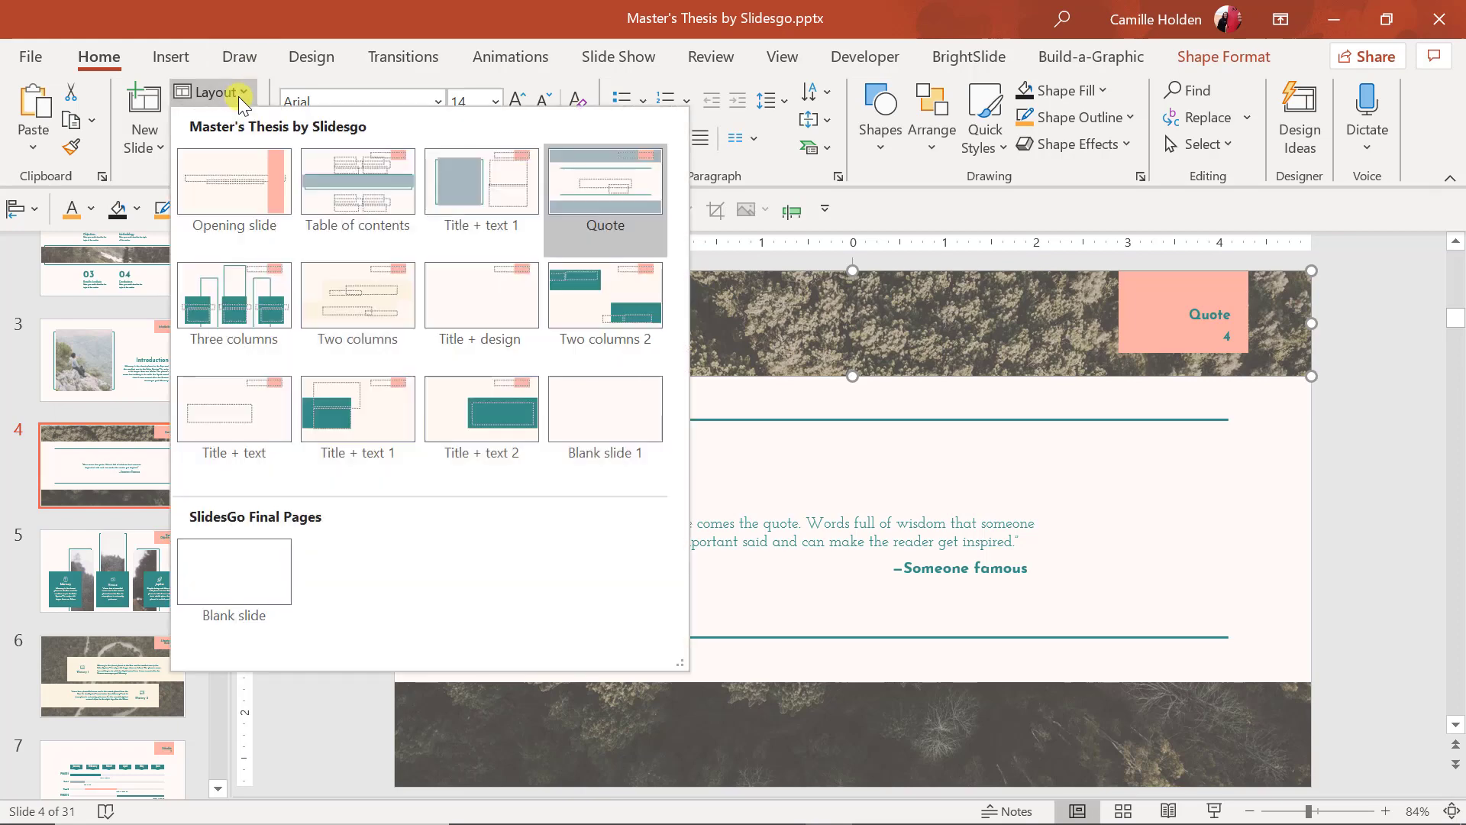
pyautogui.click(313, 773)
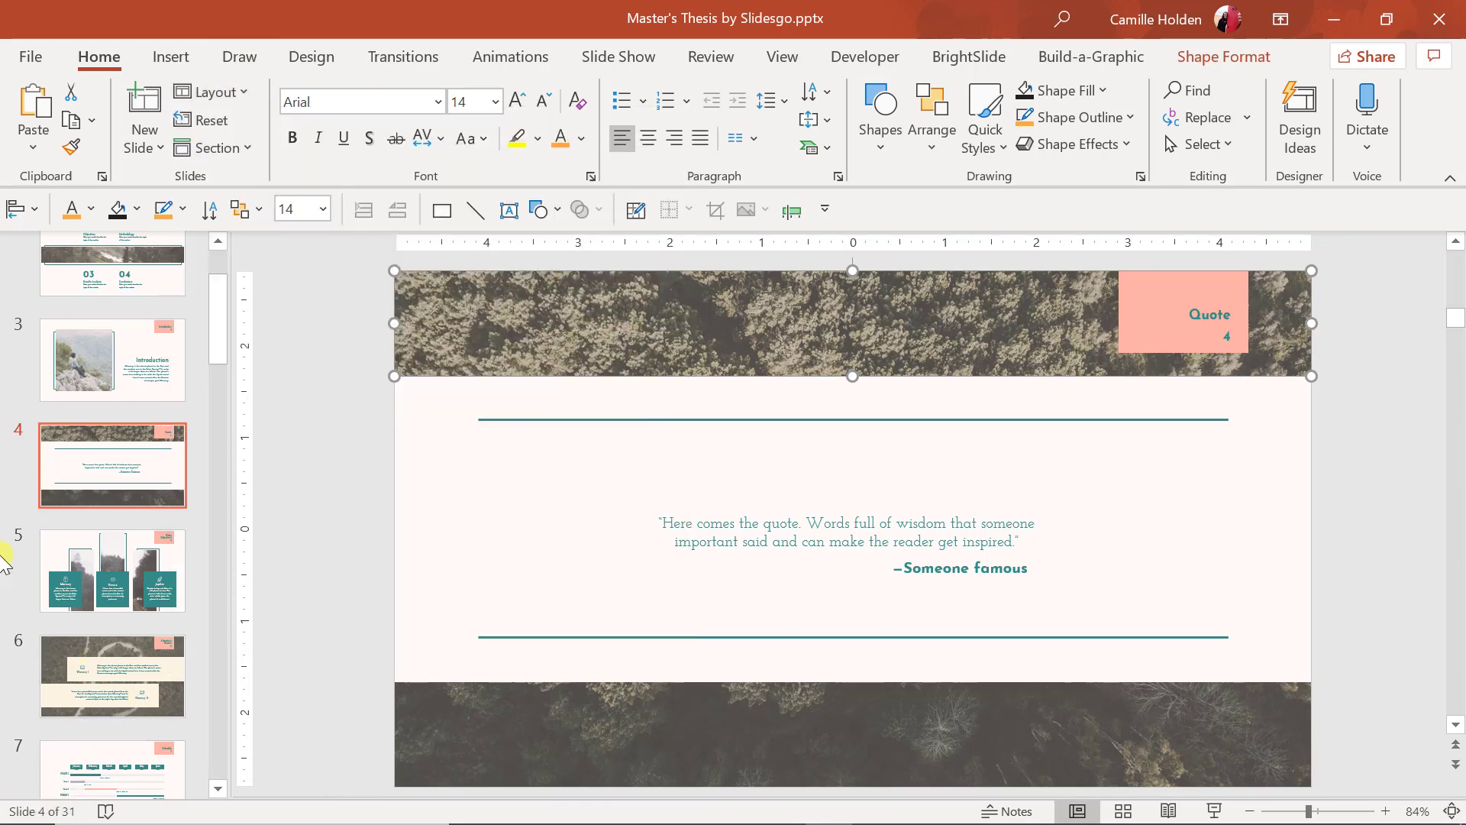
pyautogui.click(746, 354)
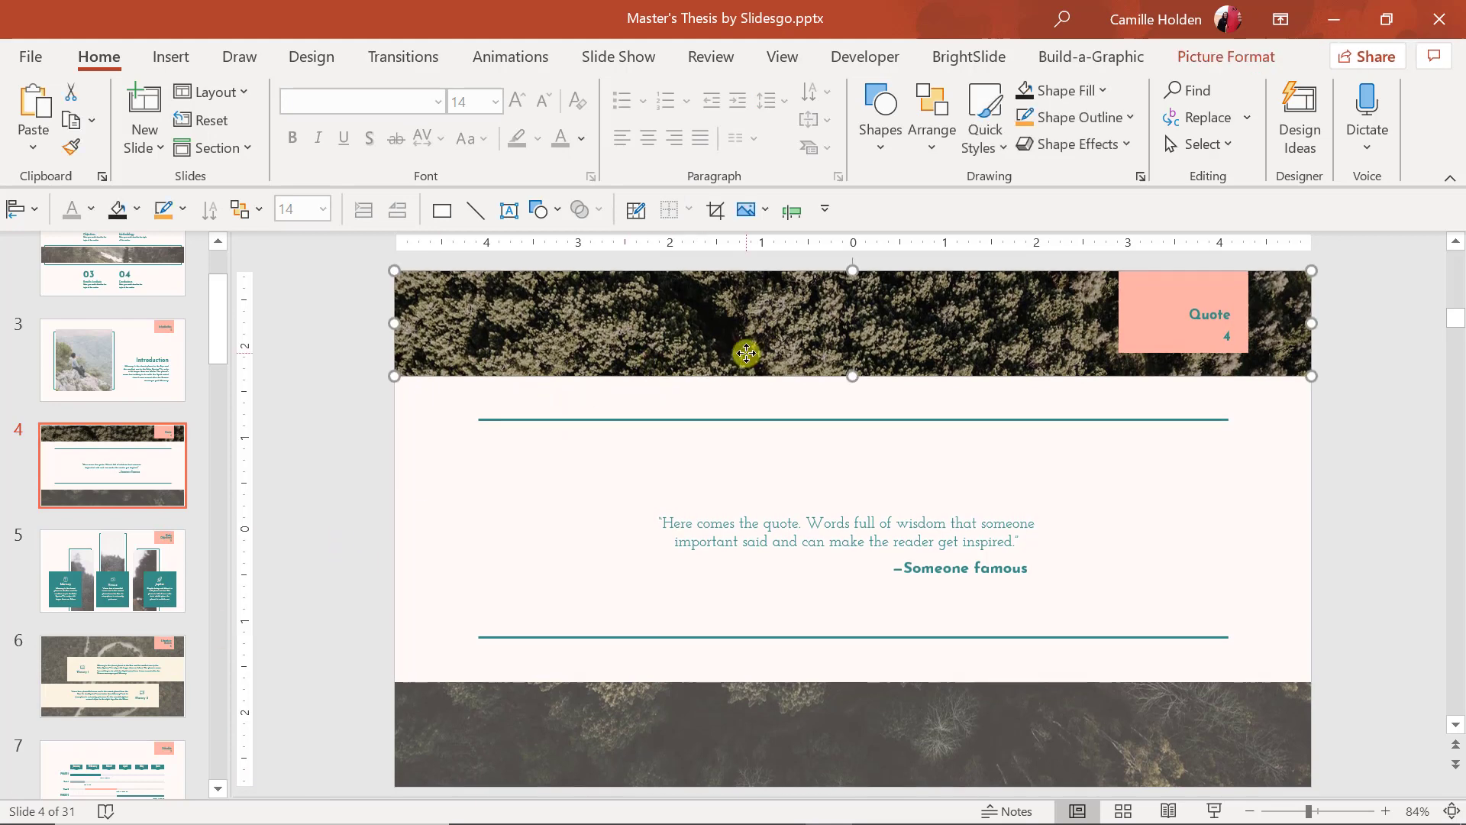
pyautogui.click(687, 396)
pyautogui.click(707, 436)
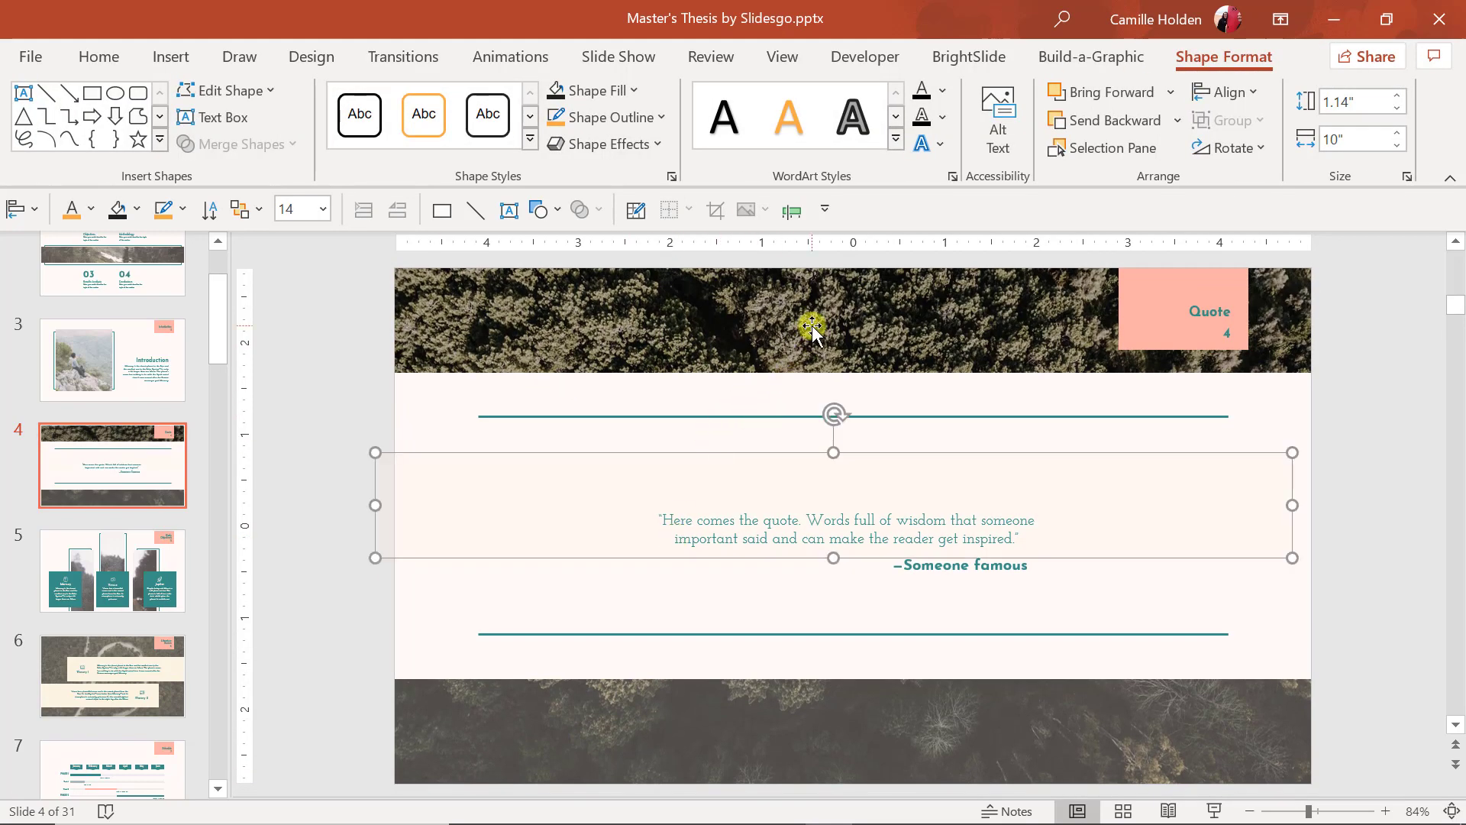
pyautogui.moveTo(811, 324); pyautogui.dragTo(680, 353)
pyautogui.press('Delete')
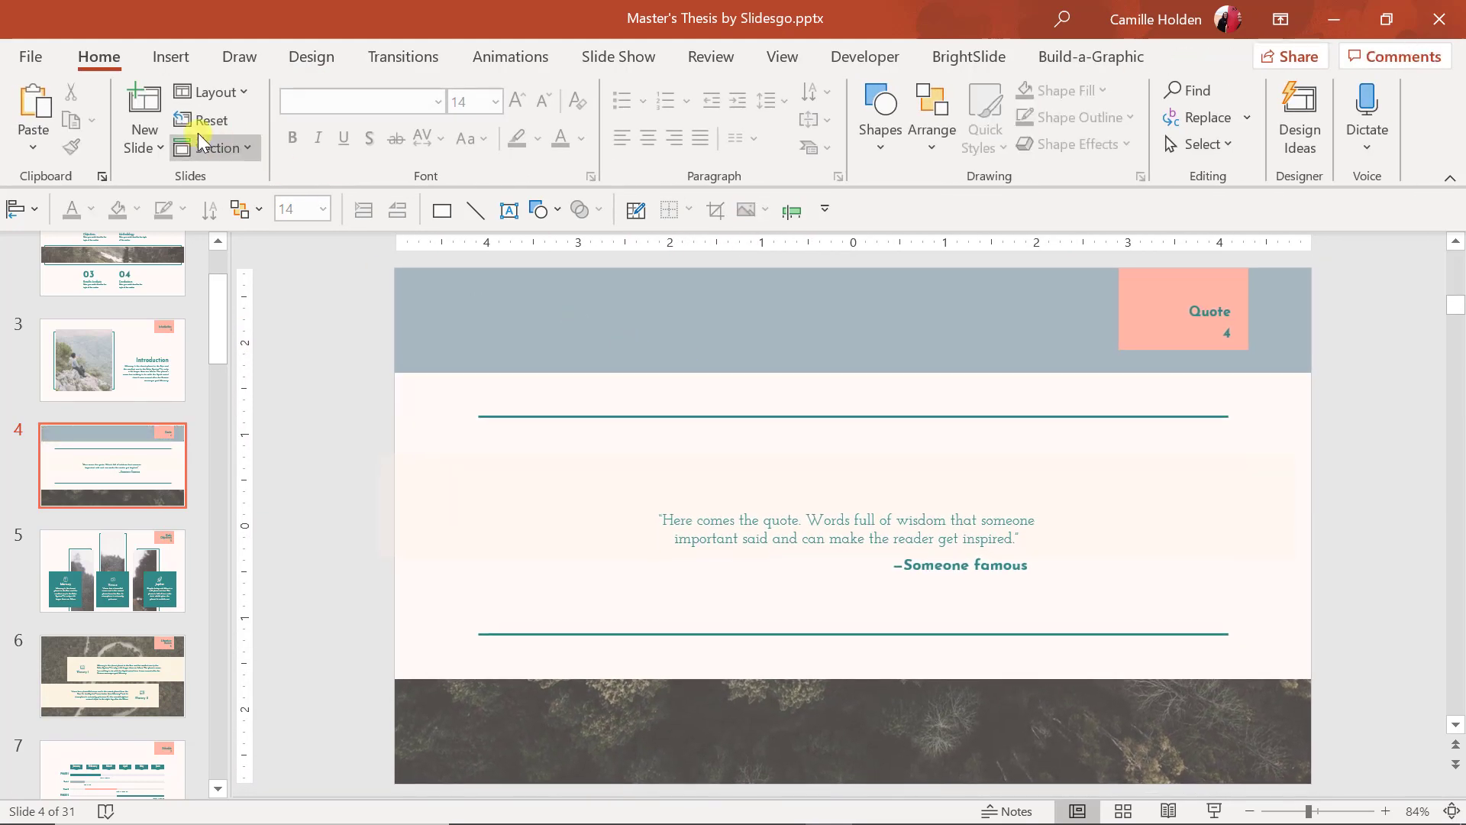
pyautogui.click(202, 120)
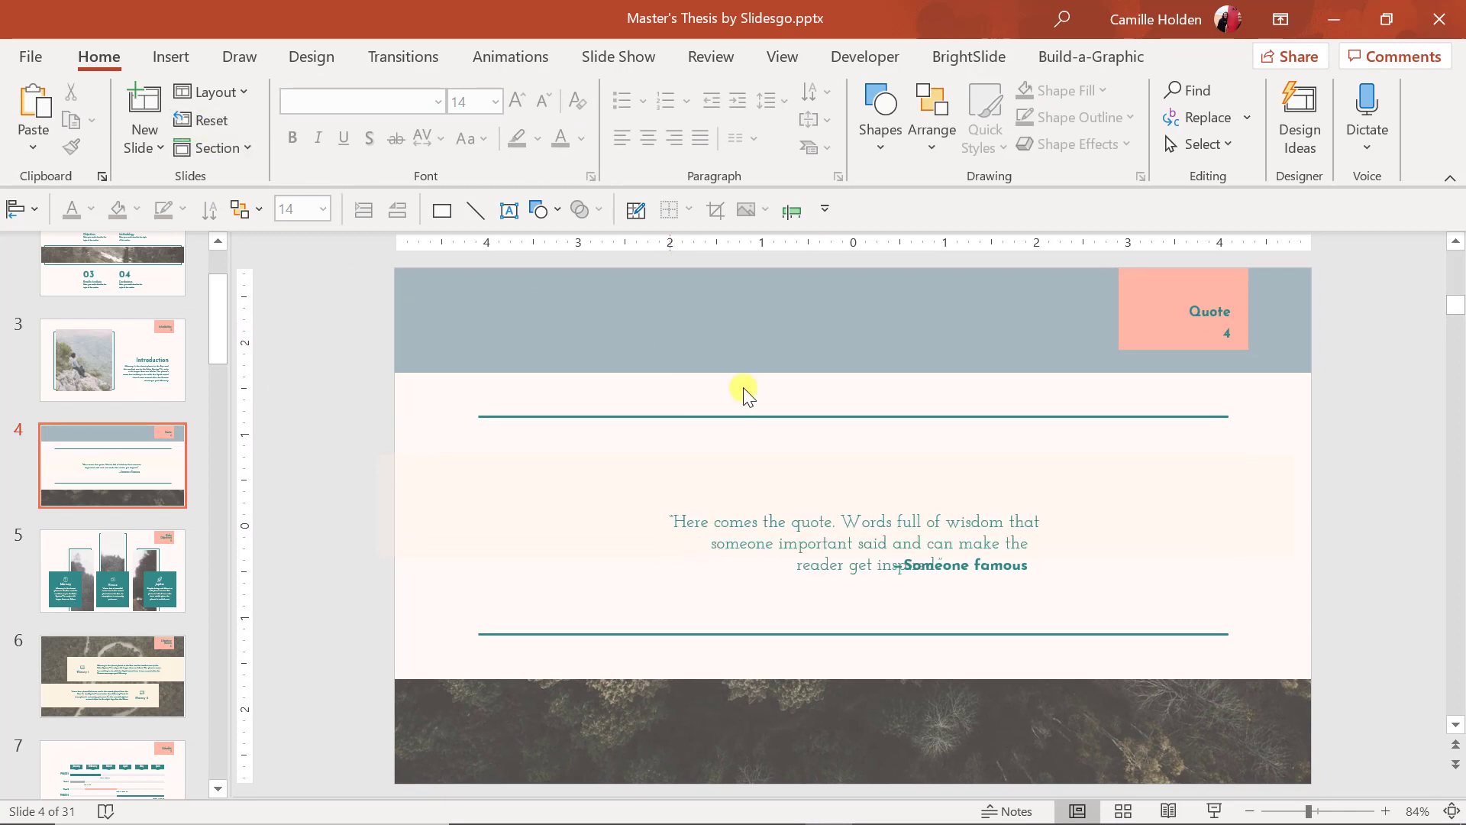
pyautogui.click(945, 567)
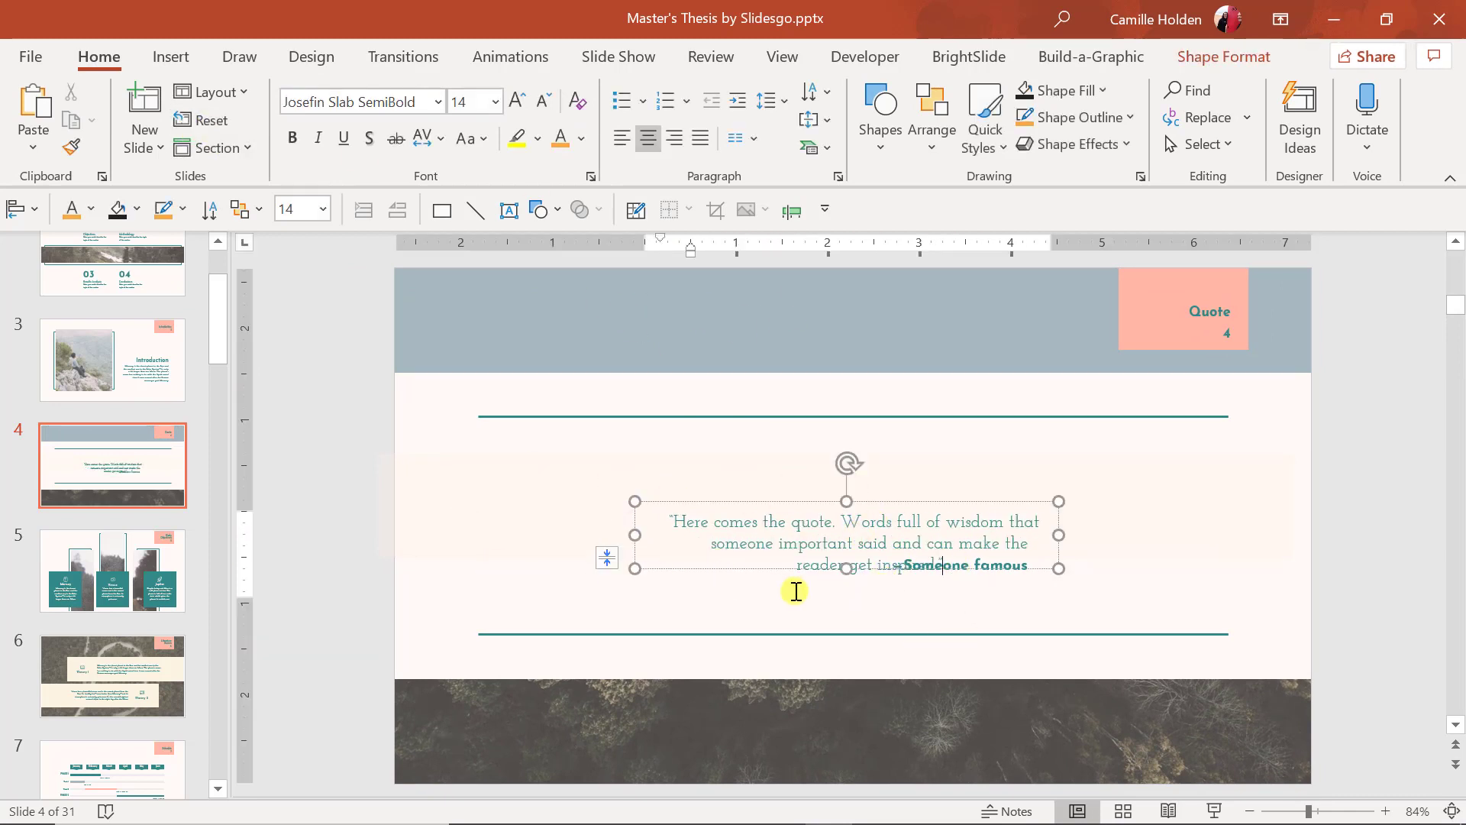
pyautogui.moveTo(469, 524)
pyautogui.mouseDown()
pyautogui.moveTo(425, 372)
pyautogui.moveTo(497, 412)
pyautogui.mouseUp()
pyautogui.click(527, 310)
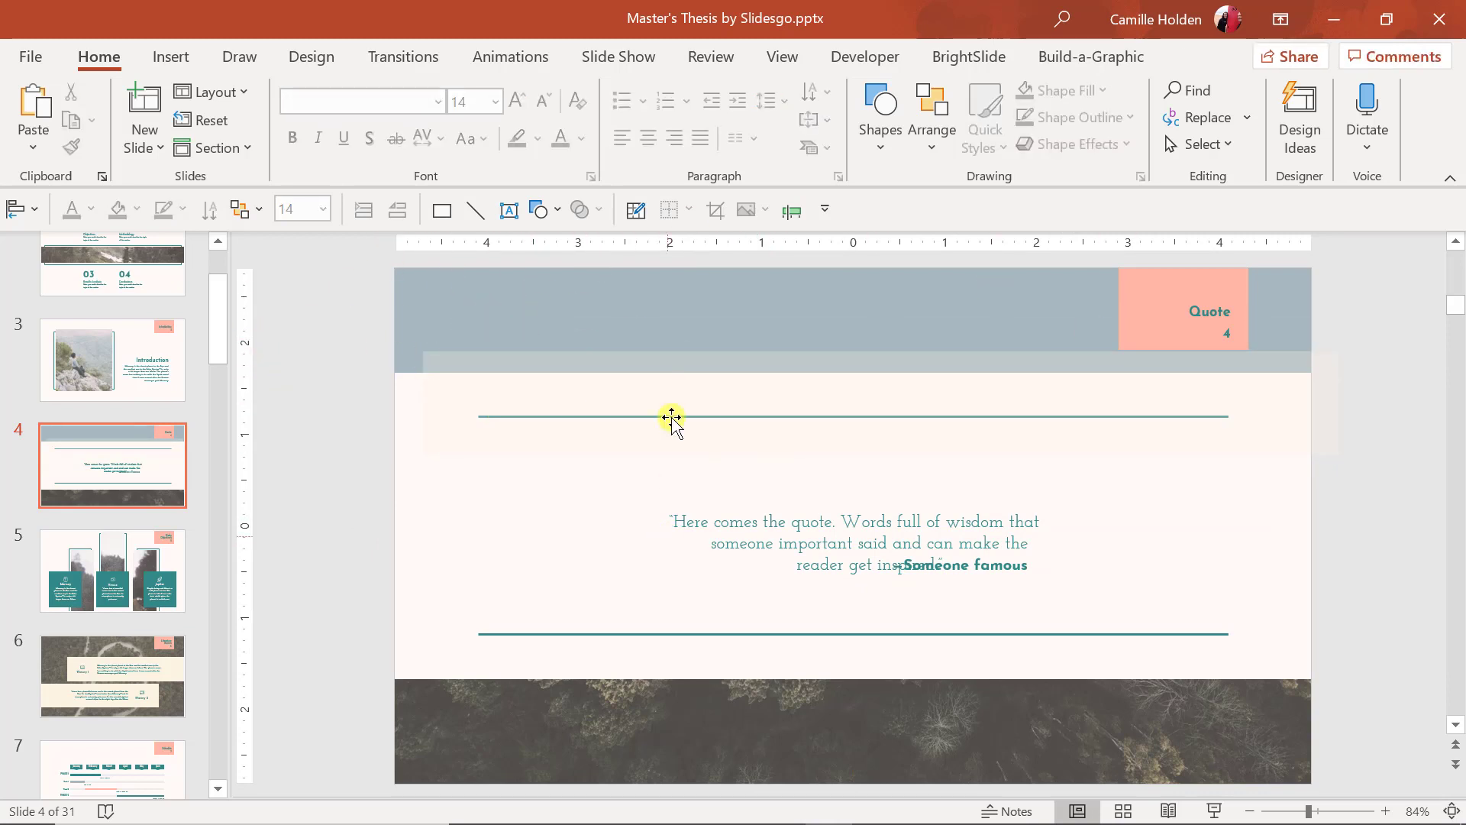
pyautogui.click(475, 210)
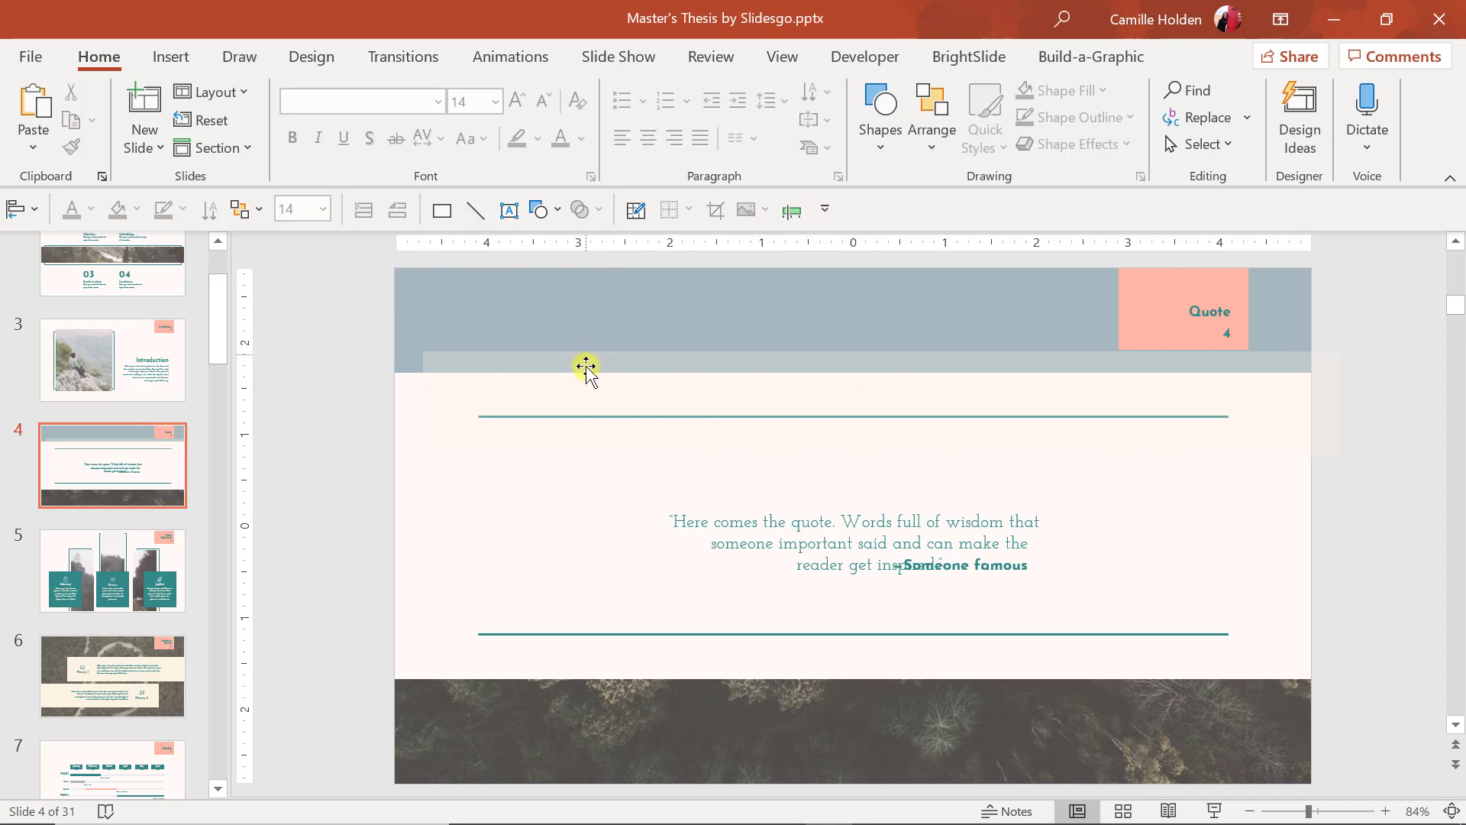
pyautogui.moveTo(586, 367); pyautogui.dragTo(578, 272)
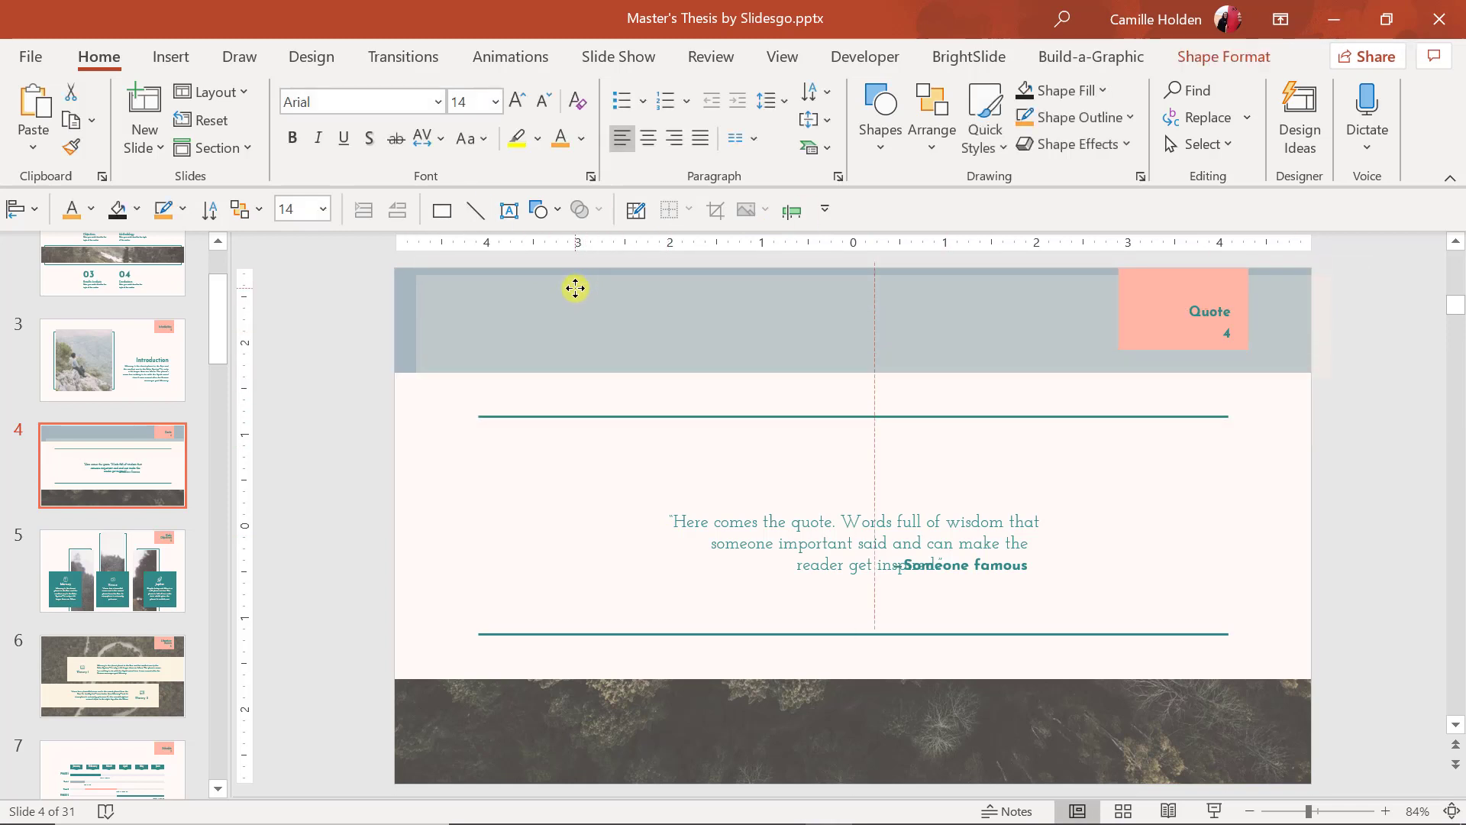
pyautogui.moveTo(578, 271); pyautogui.dragTo(555, 281)
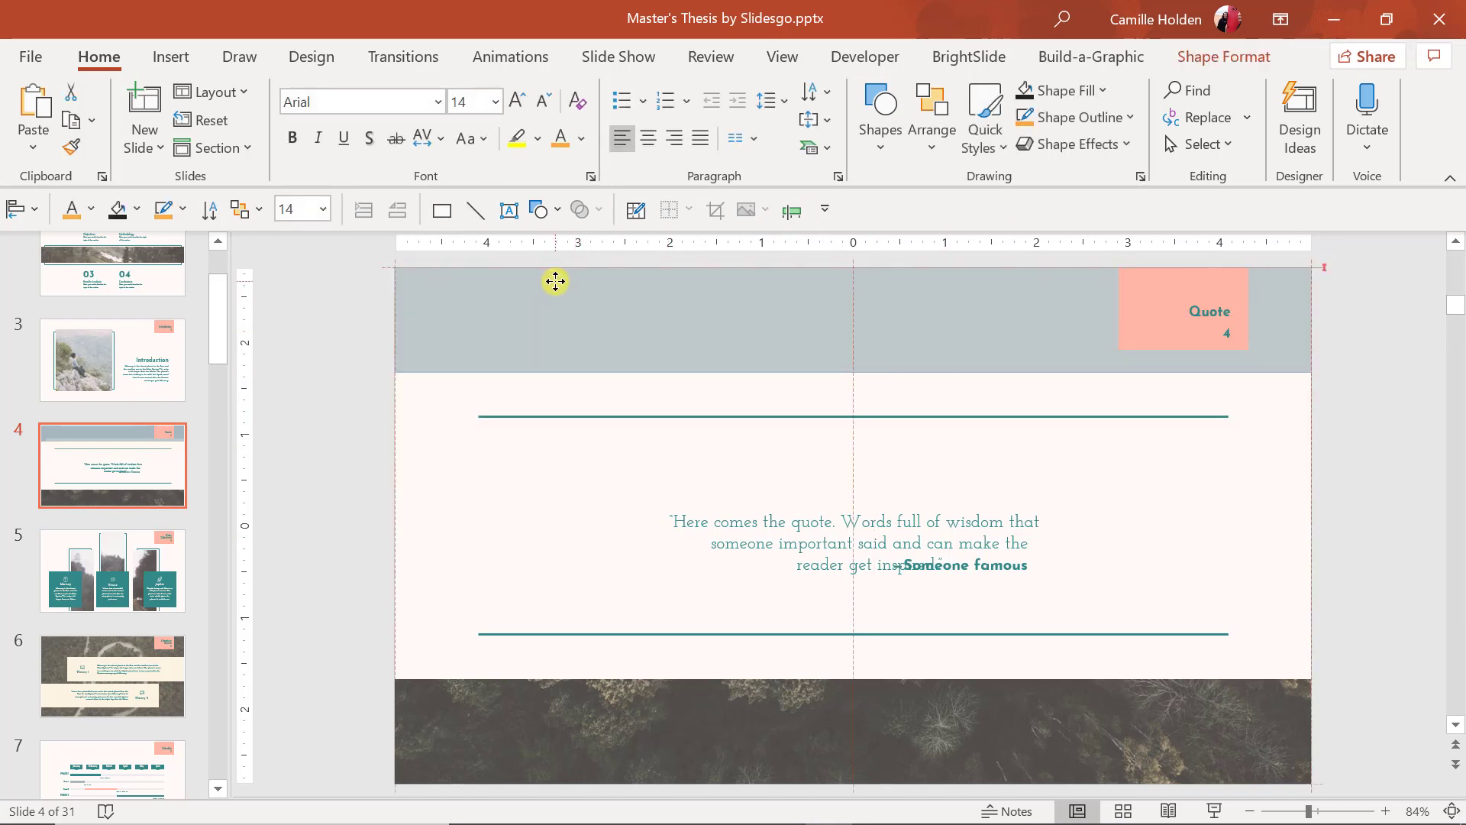
pyautogui.click(292, 403)
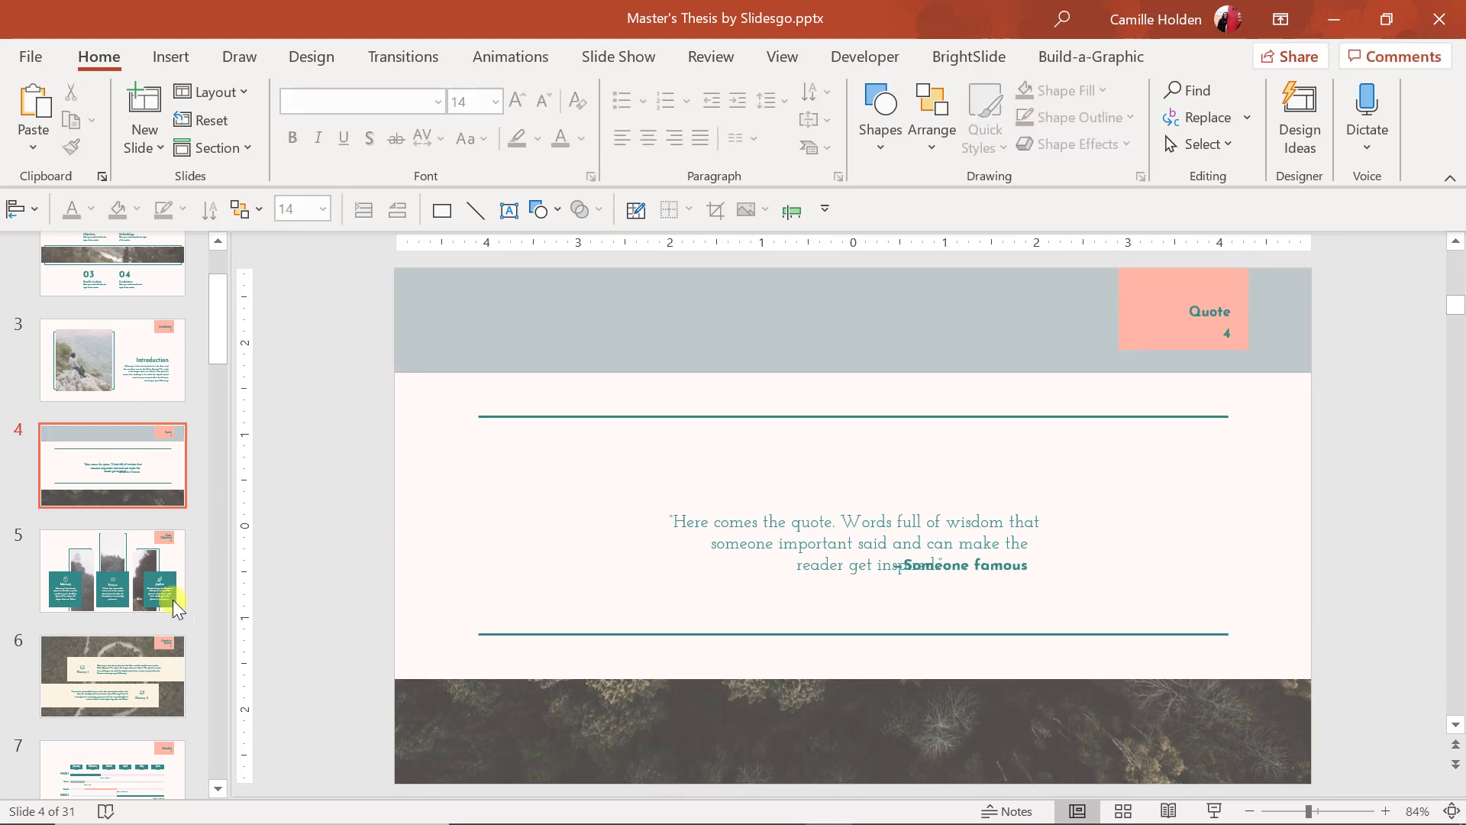
pyautogui.hotkey('ctrl', 'z')
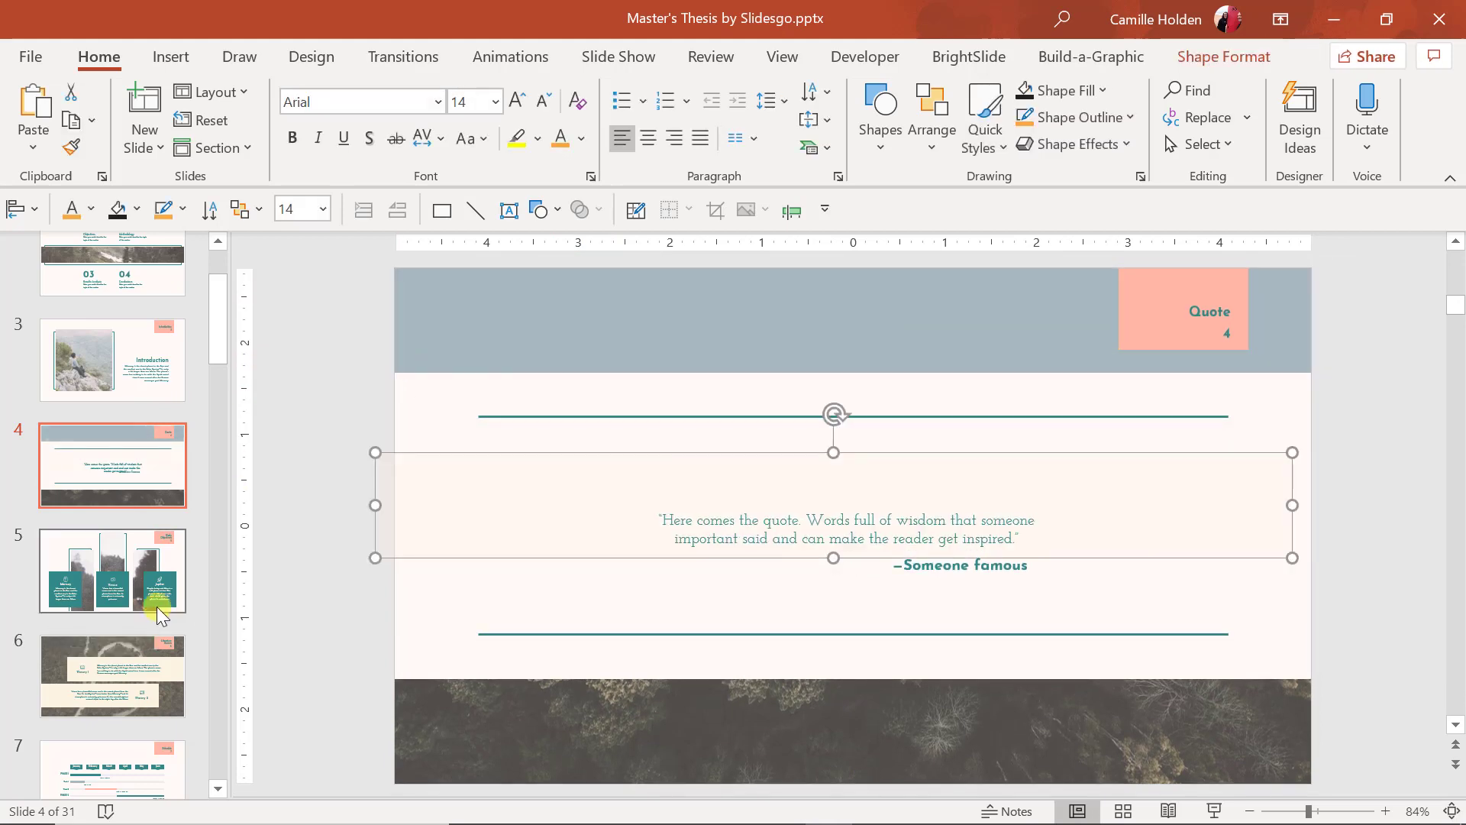
pyautogui.hotkey('ctrl', 'z')
pyautogui.hotkey('ctrl', 'z')
pyautogui.hotkey('ctrl', 'z')
pyautogui.click(196, 457)
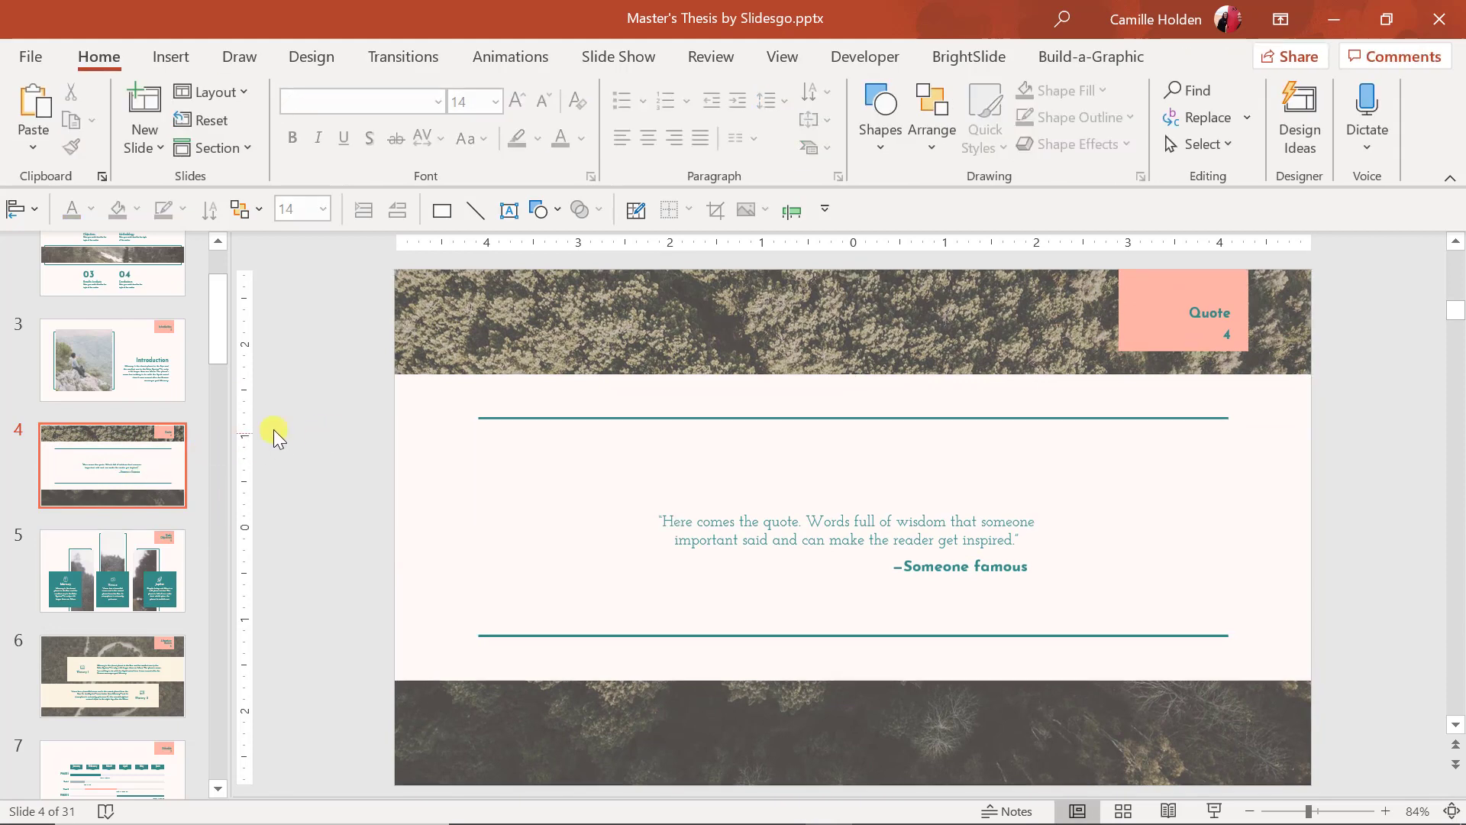
# Browse Master's Thesis slides 8 (Methodology) and 10 (Results Analysis), ending on the title slide.
pyautogui.scroll(3, 139, 493)
pyautogui.press('Home')
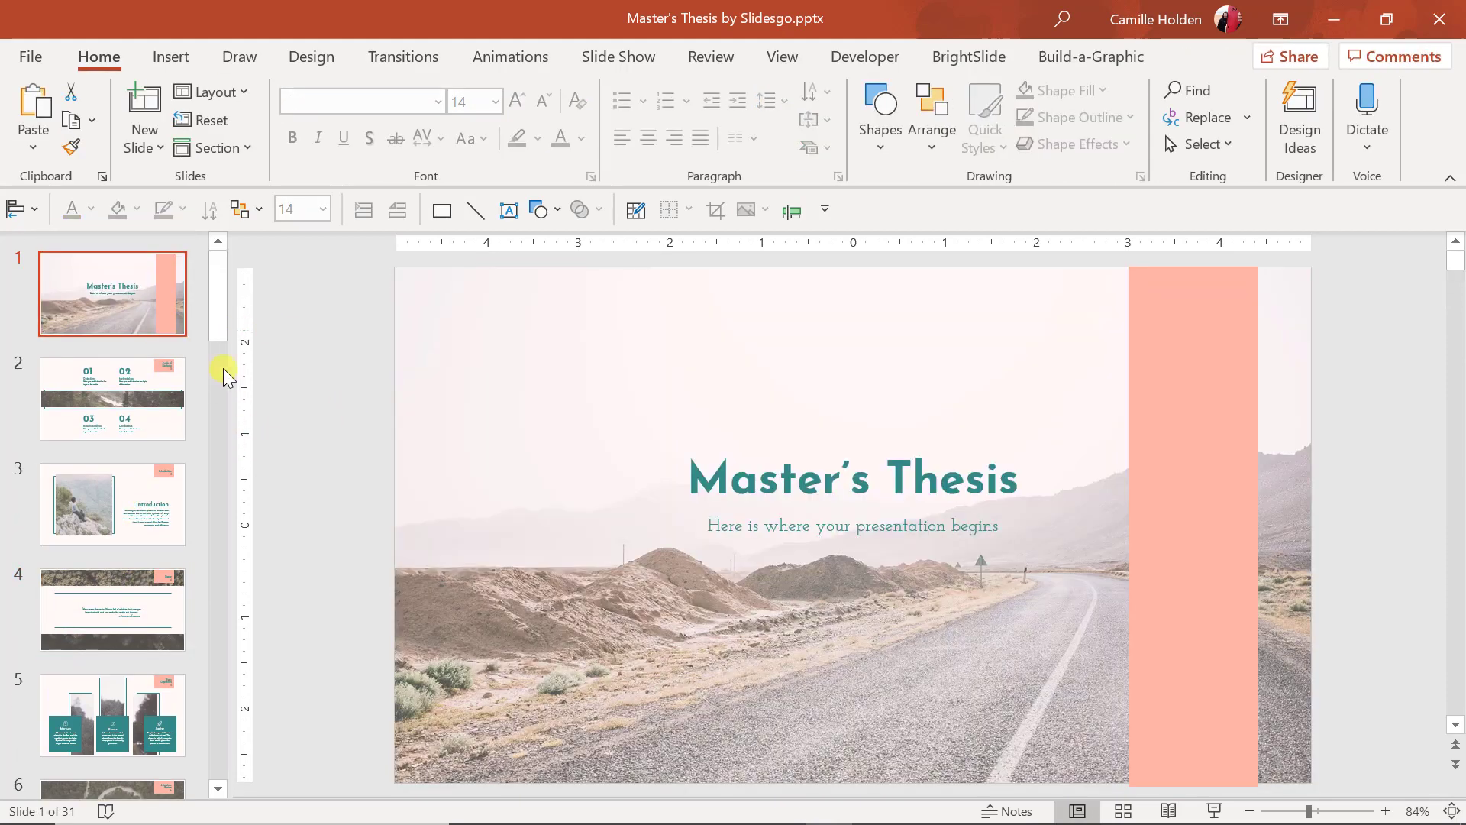
pyautogui.click(217, 698)
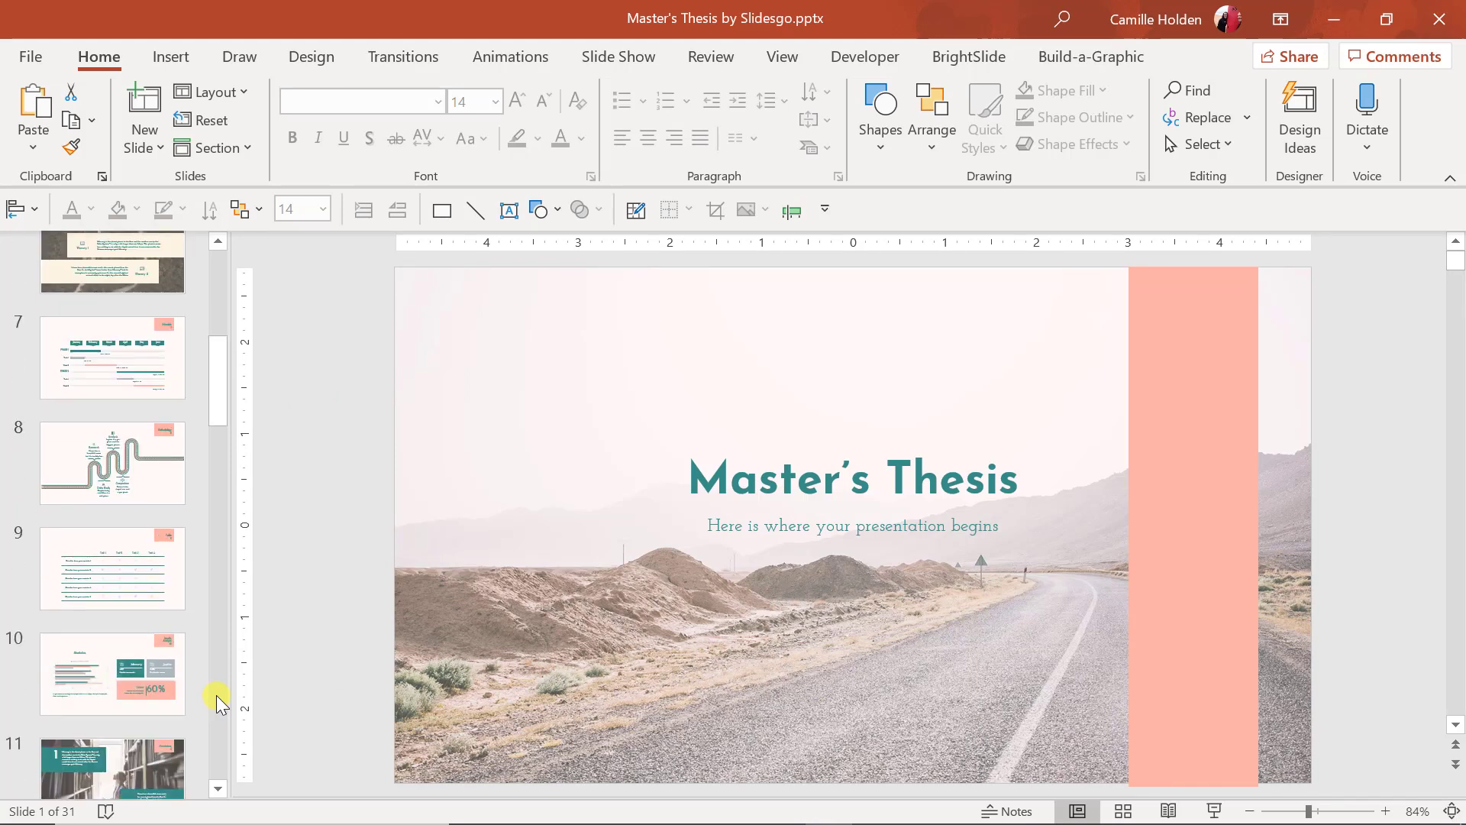
pyautogui.click(189, 473)
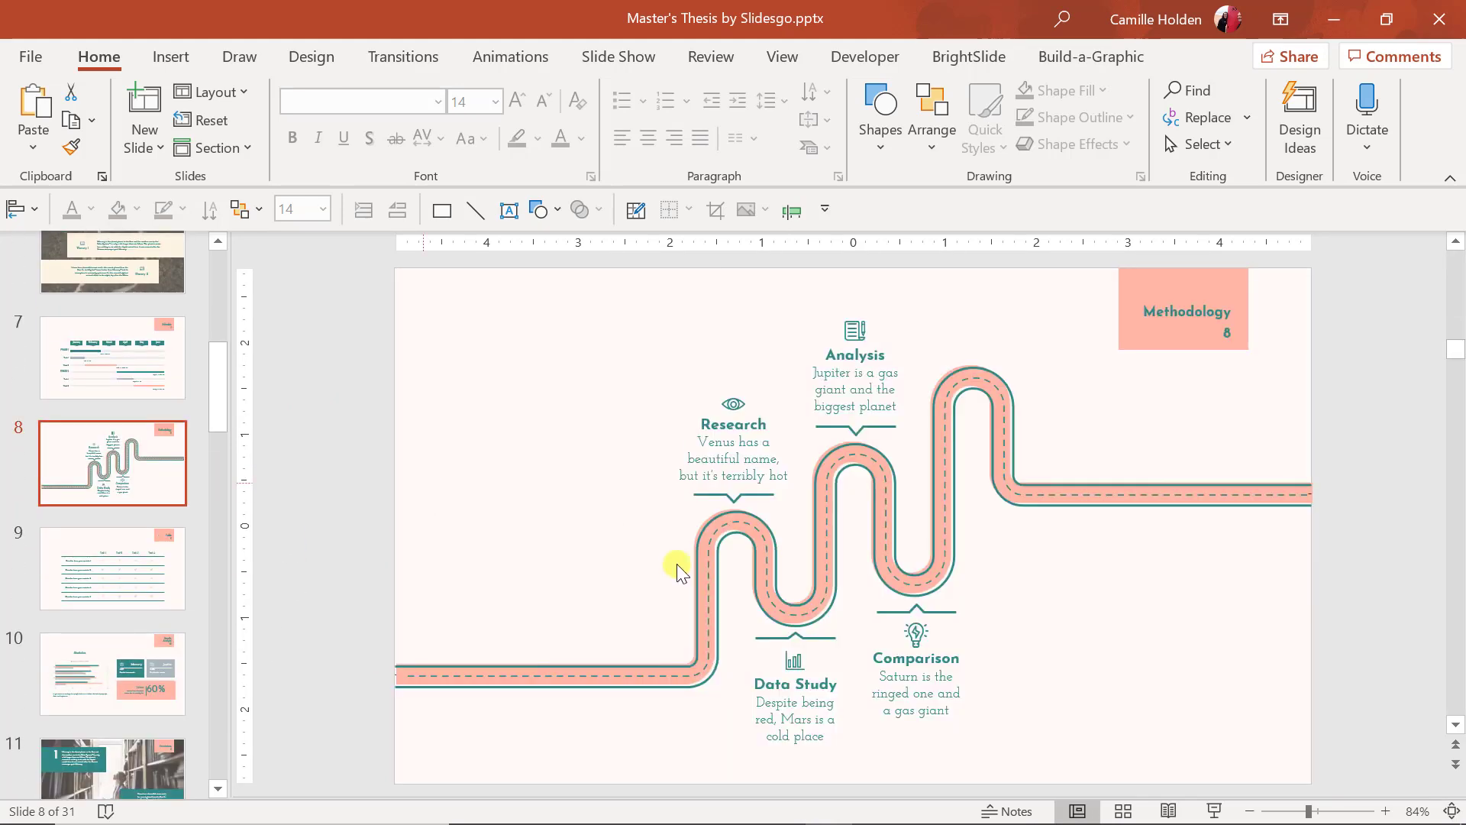
pyautogui.click(735, 457)
pyautogui.click(71, 657)
pyautogui.scroll(-2, 71, 658)
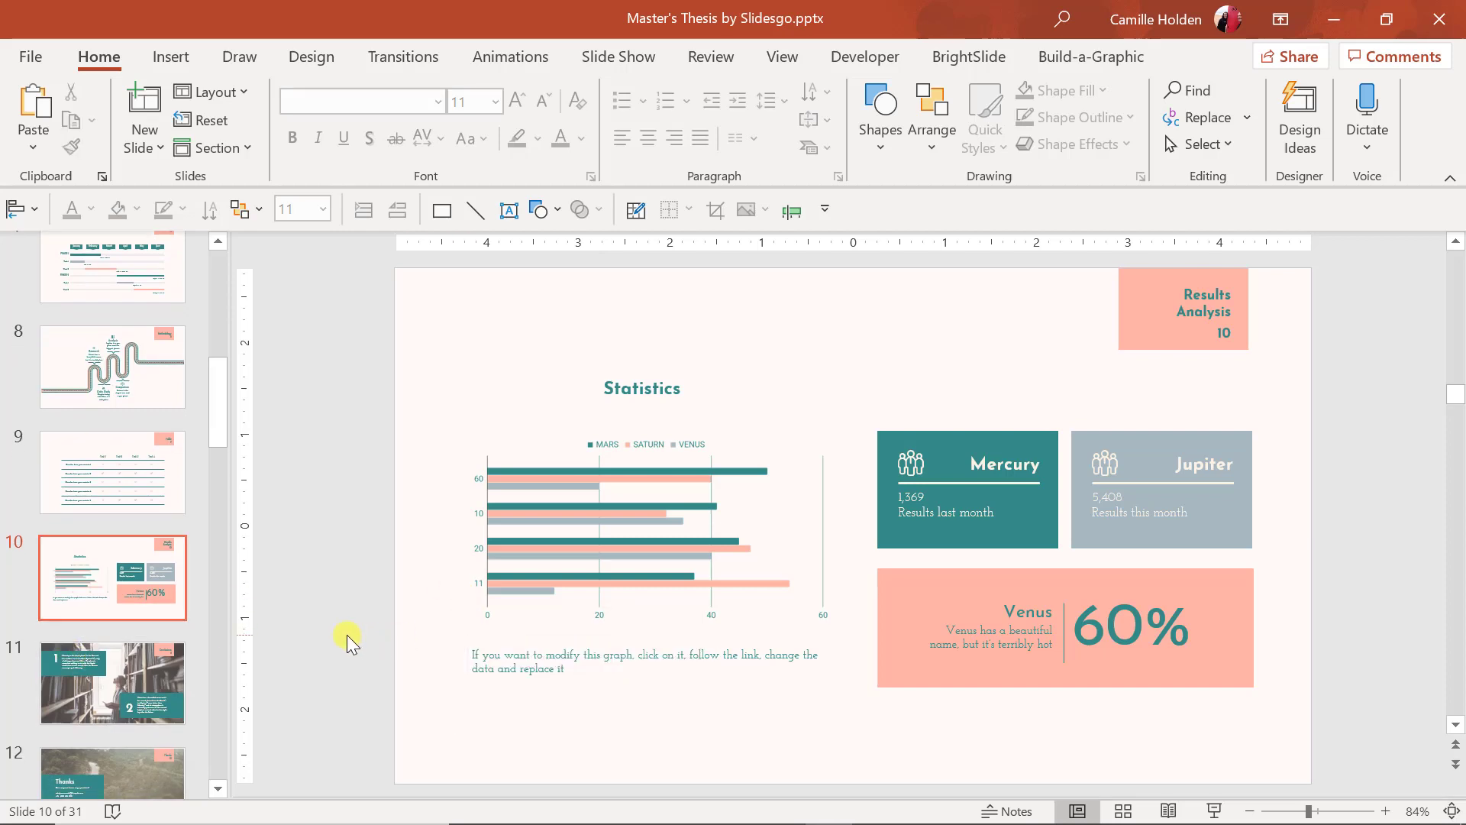
pyautogui.scroll(1, 61, 538)
pyautogui.scroll(10, 58, 532)
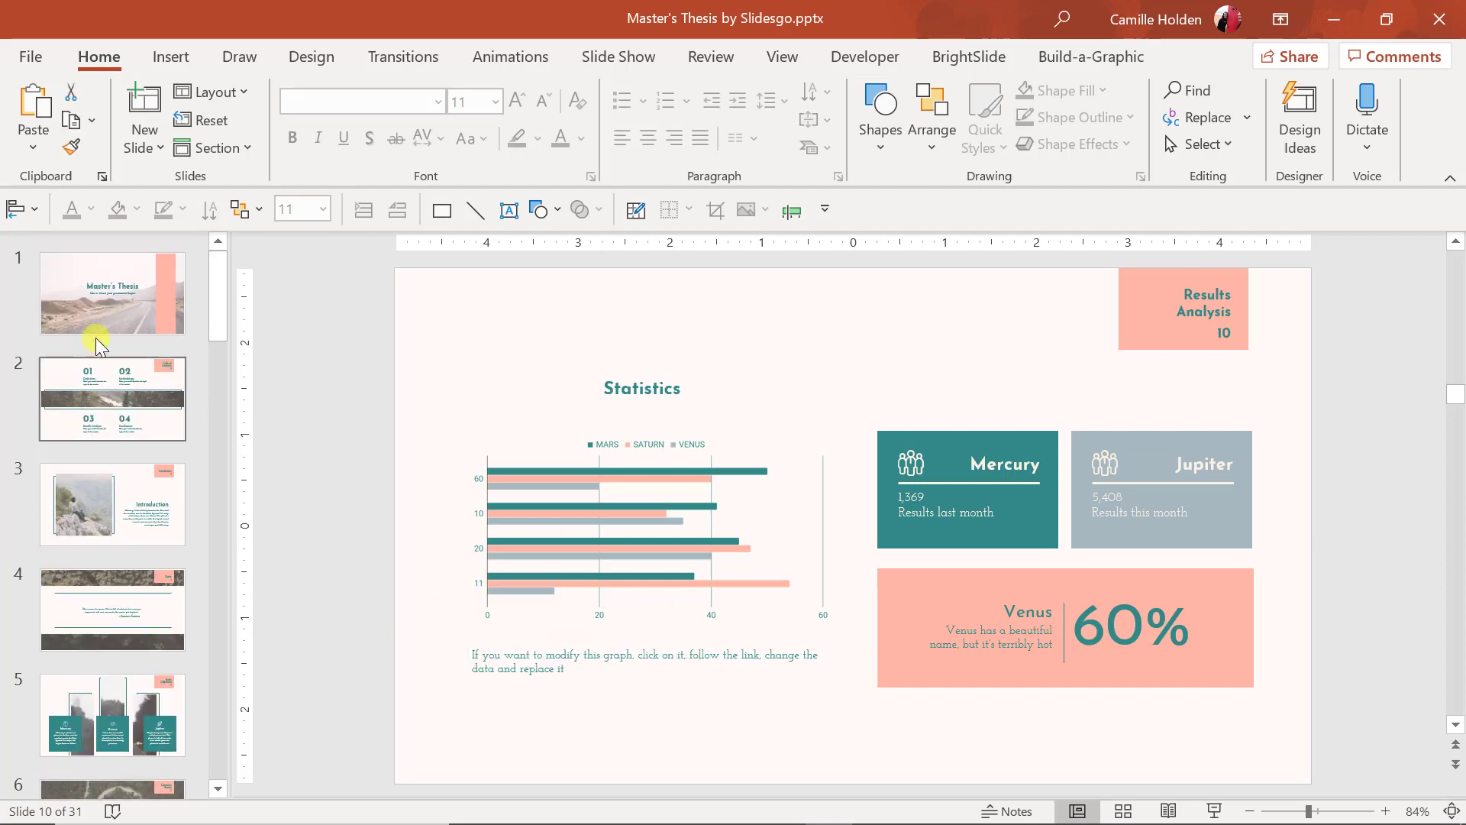
pyautogui.click(96, 263)
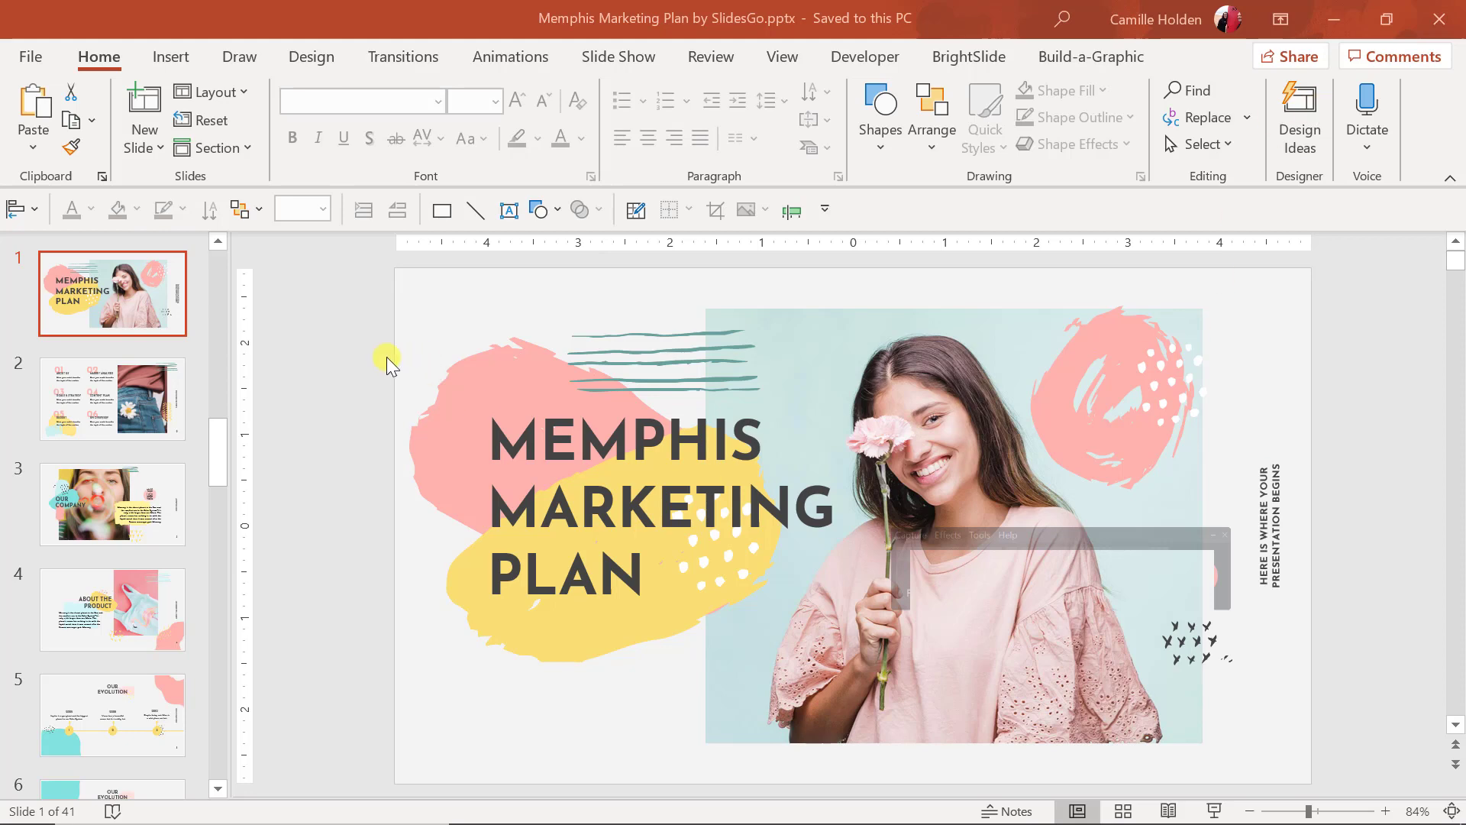
# Page through Memphis slides 2–8, from the table of contents to Core Values.
pyautogui.click(153, 428)
pyautogui.click(152, 503)
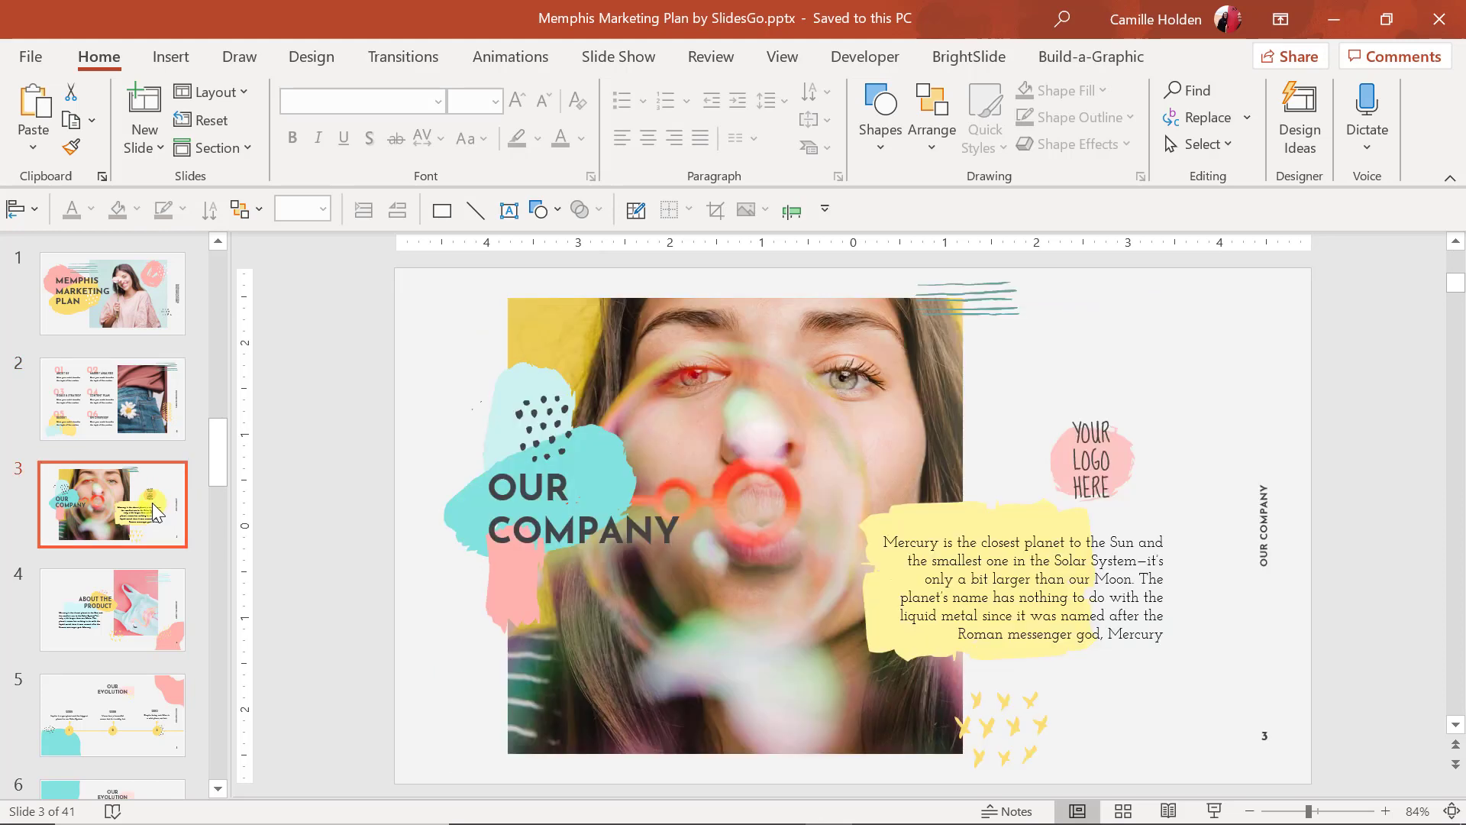
pyautogui.scroll(-3, 153, 503)
pyautogui.click(152, 502)
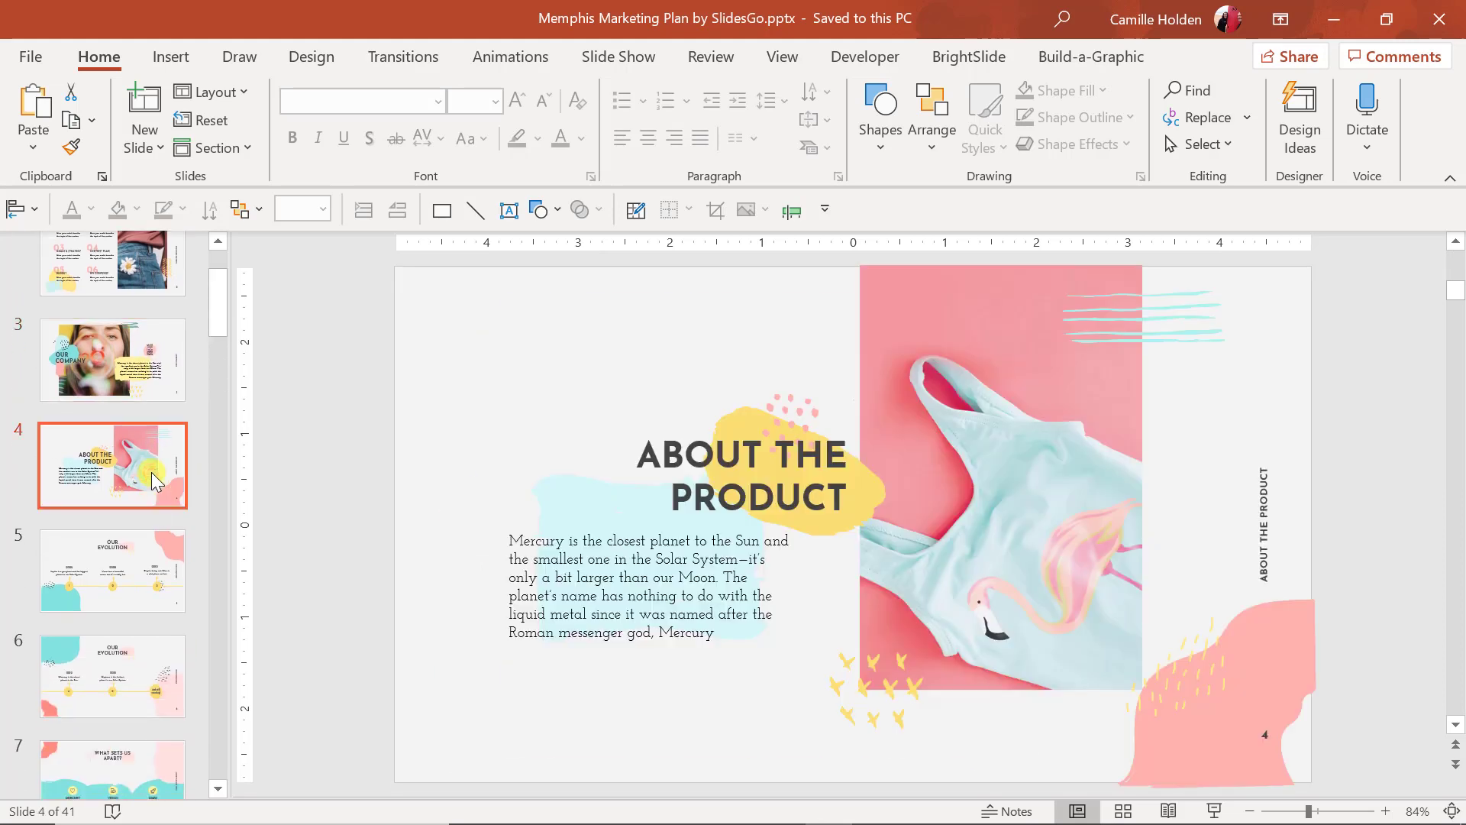
pyautogui.click(159, 548)
pyautogui.scroll(-3, 158, 535)
pyautogui.click(158, 519)
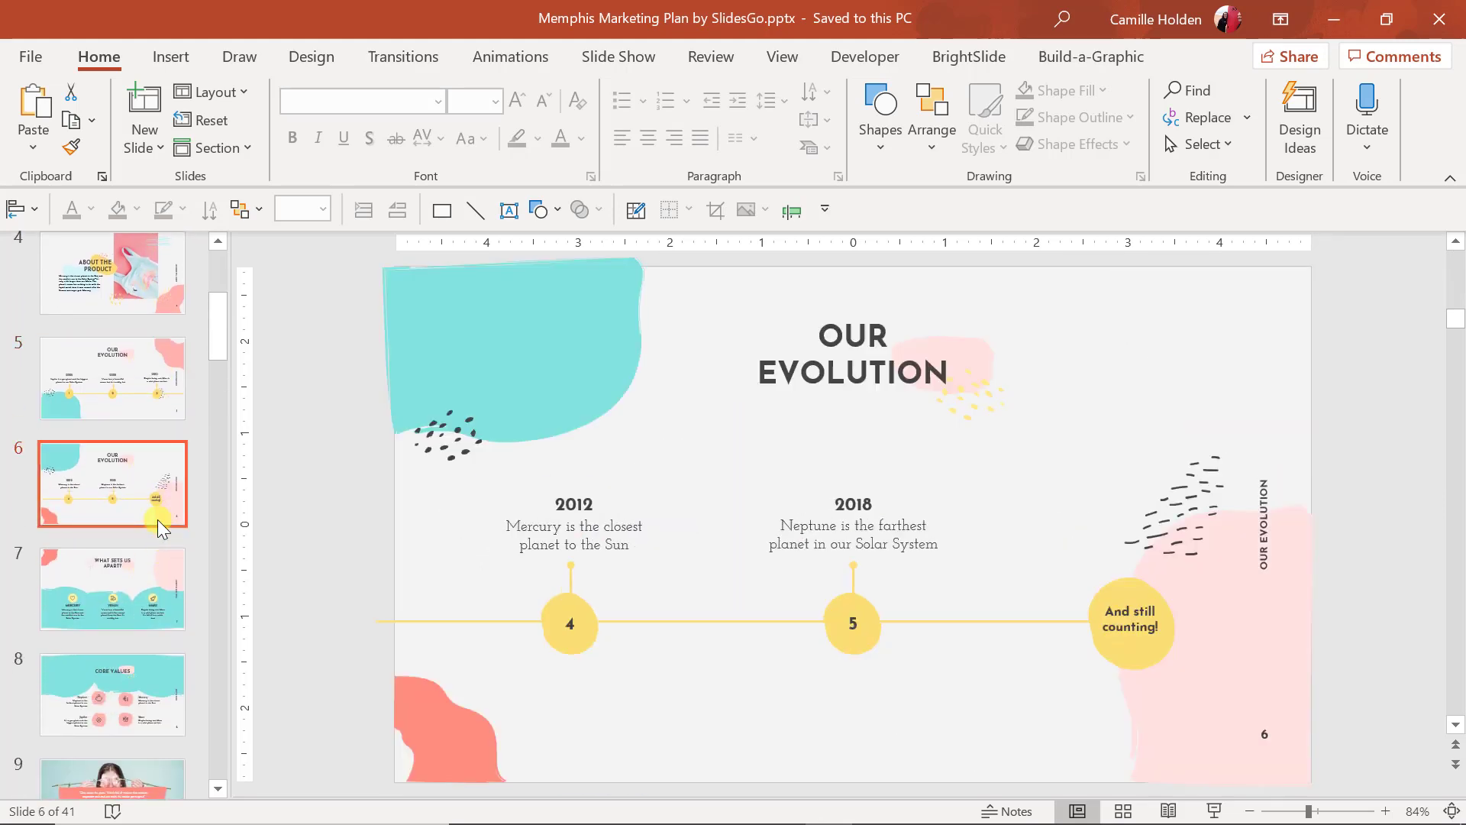
pyautogui.click(142, 573)
pyautogui.scroll(-3, 142, 571)
pyautogui.click(141, 567)
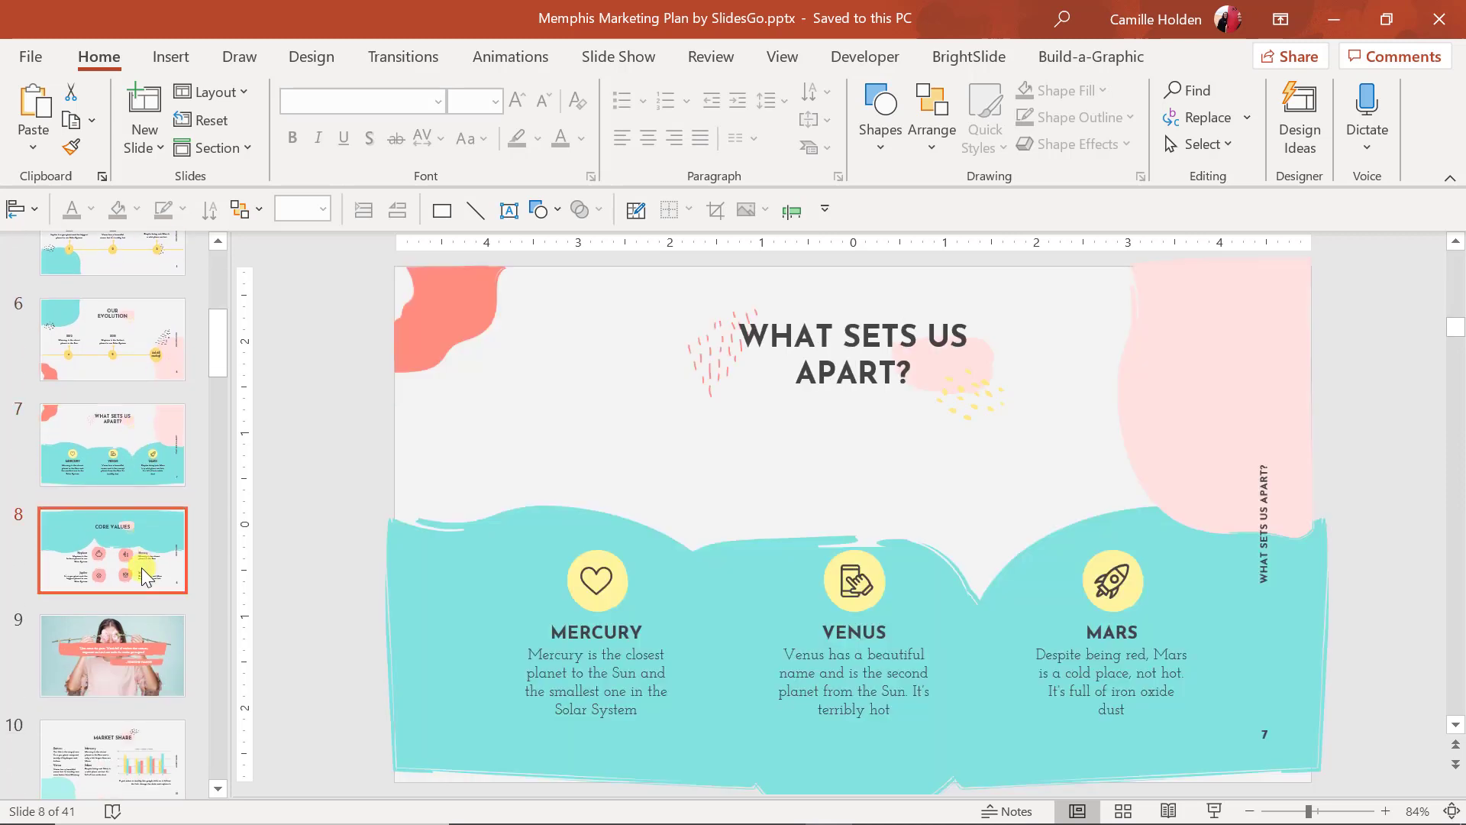
# Continue through the quote slide, Market Share and Buyer Journey to Competitor Analysis.
pyautogui.scroll(-2, 141, 566)
pyautogui.click(140, 567)
pyautogui.scroll(-2, 140, 567)
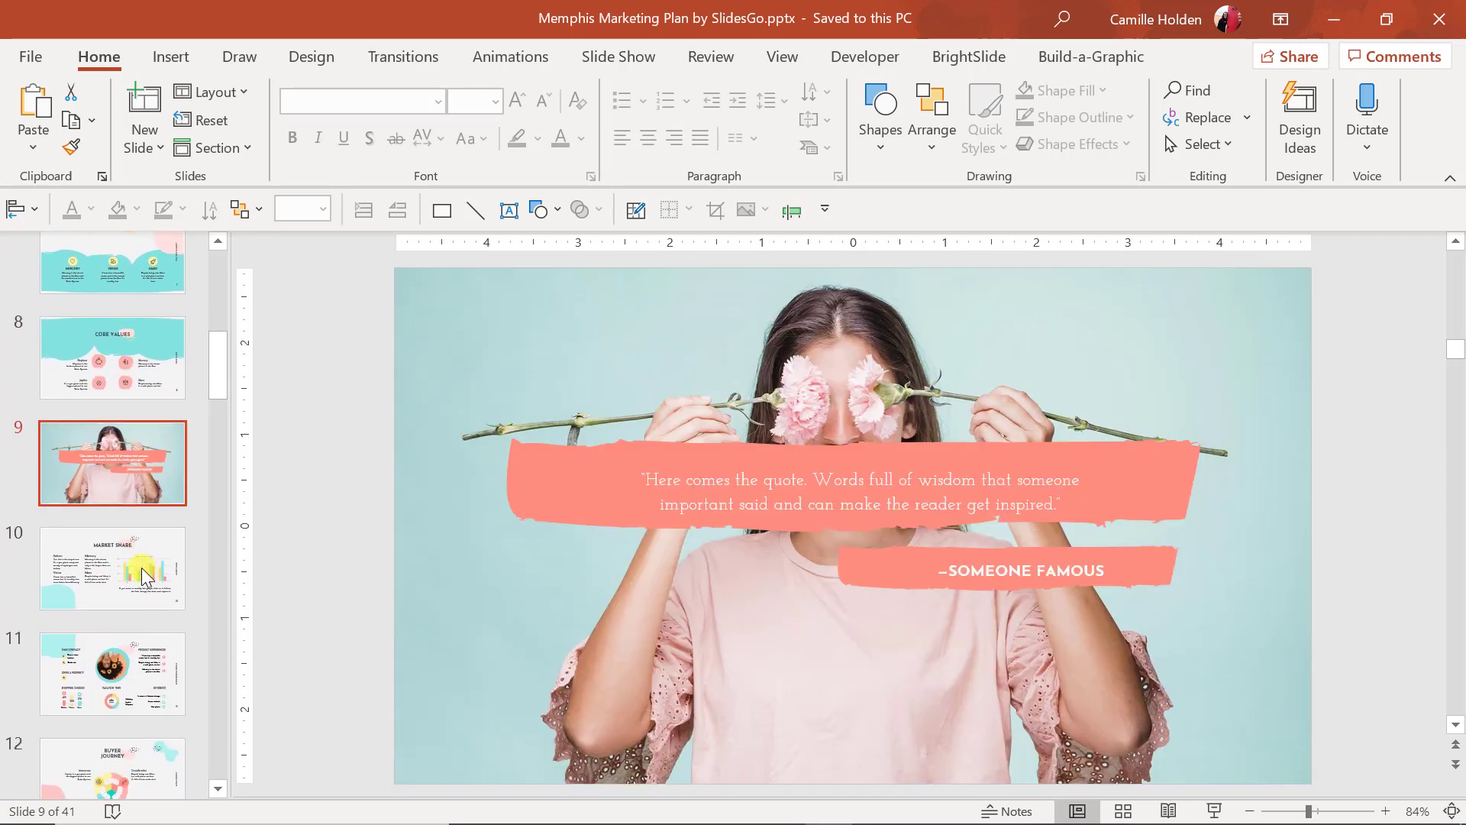
pyautogui.click(122, 567)
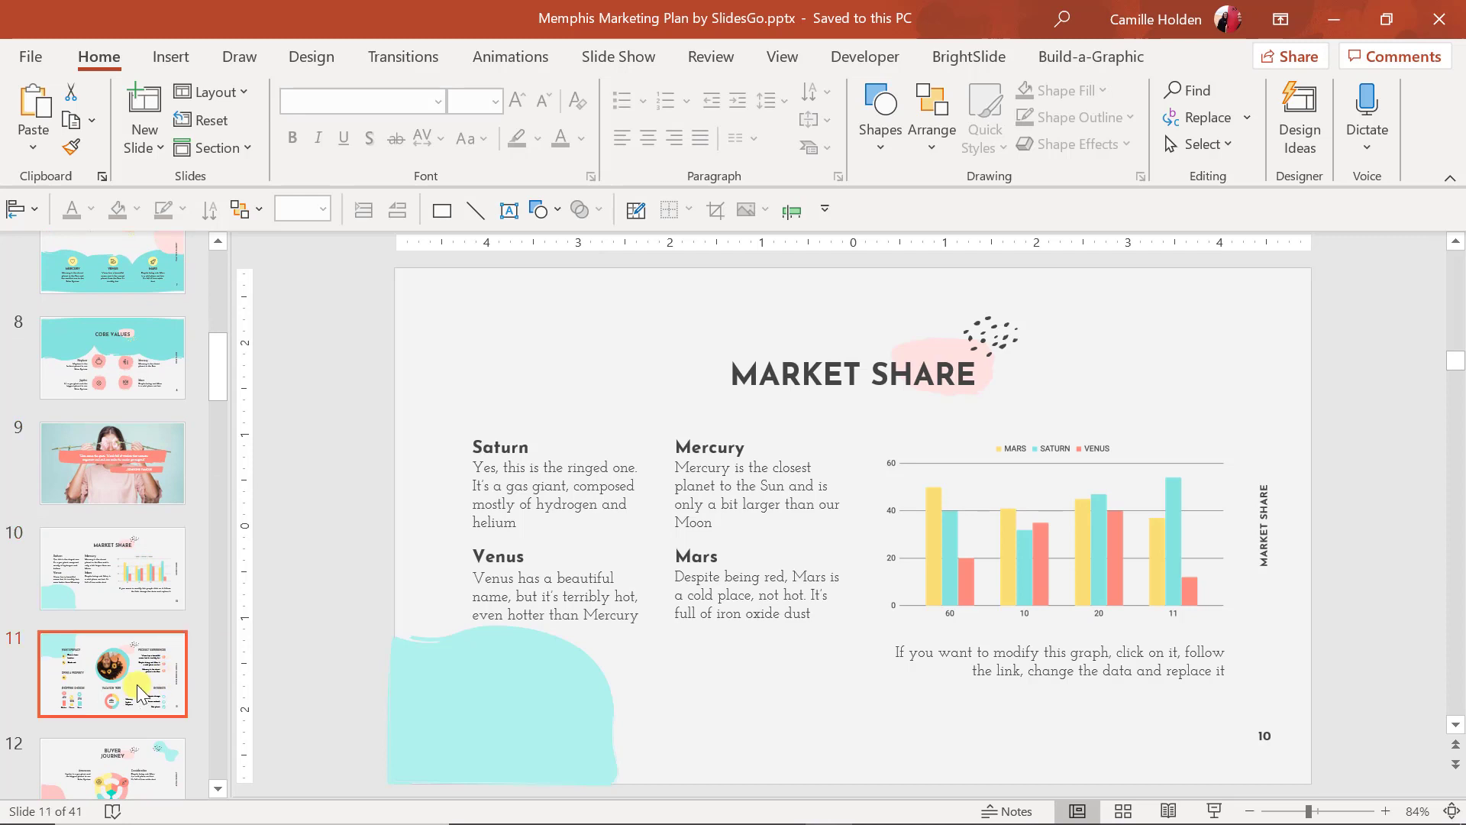
pyautogui.click(135, 684)
pyautogui.scroll(-2, 136, 684)
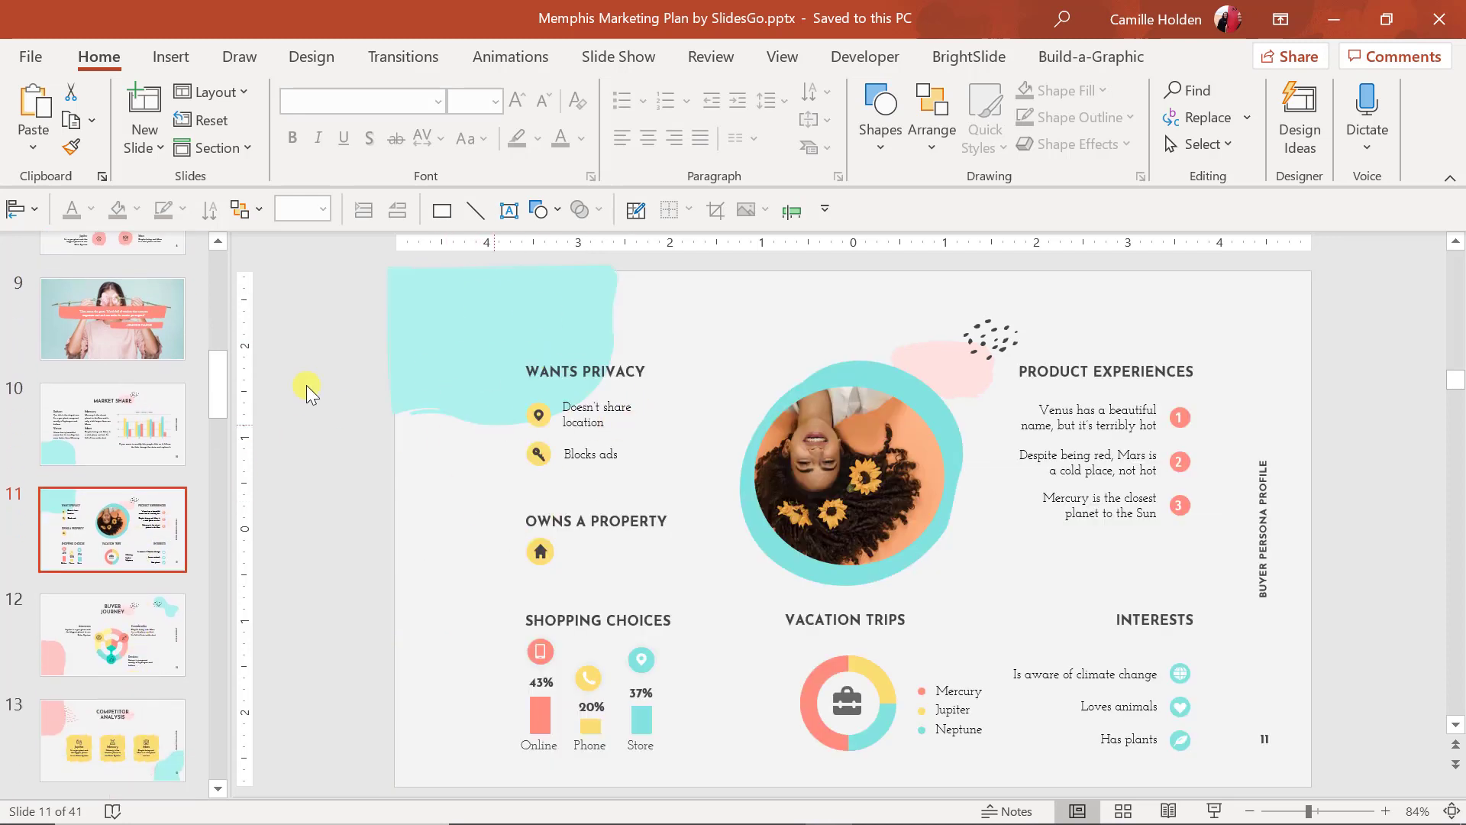
pyautogui.click(128, 664)
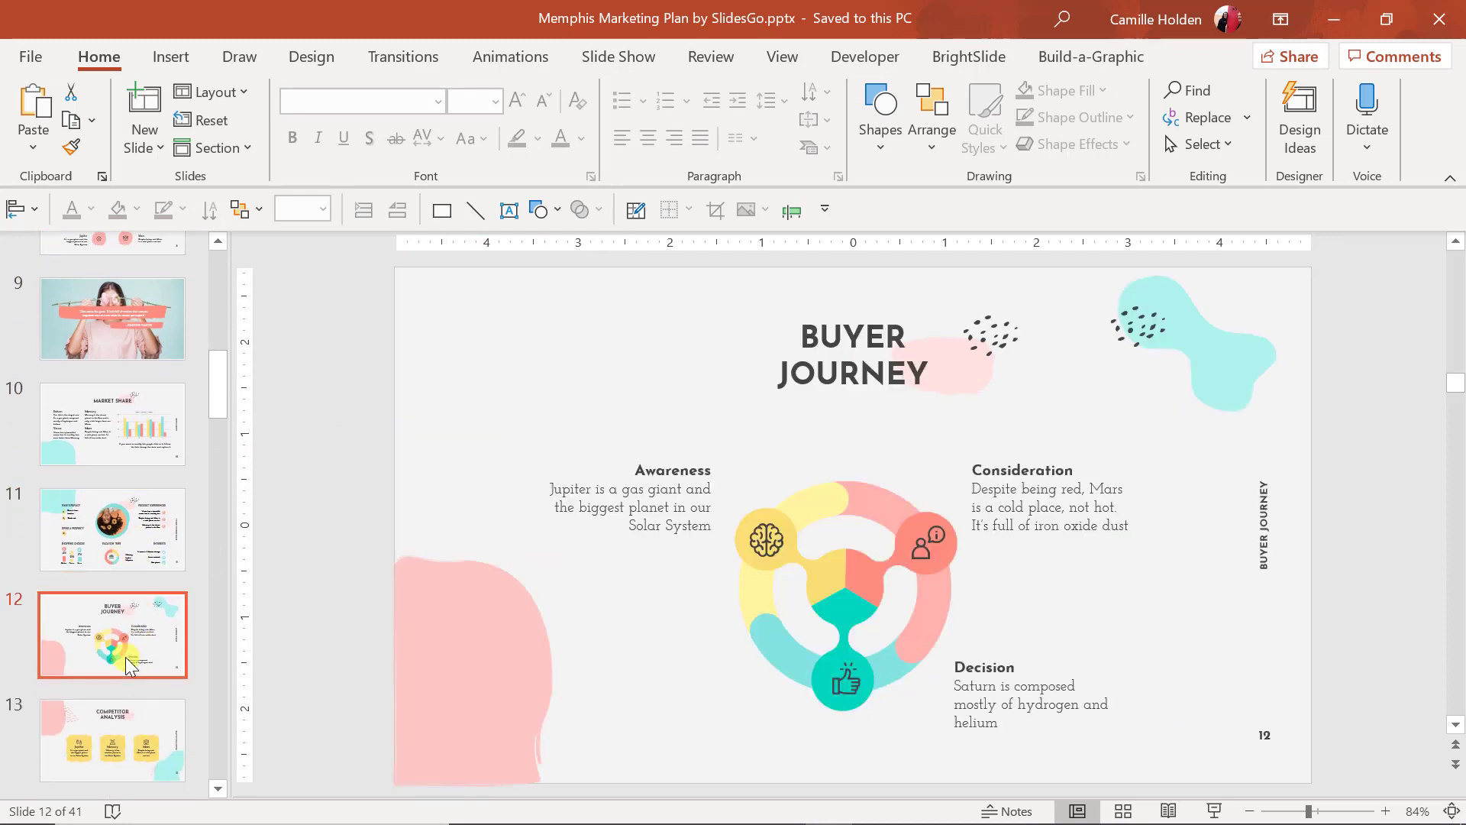
pyautogui.scroll(-2, 127, 664)
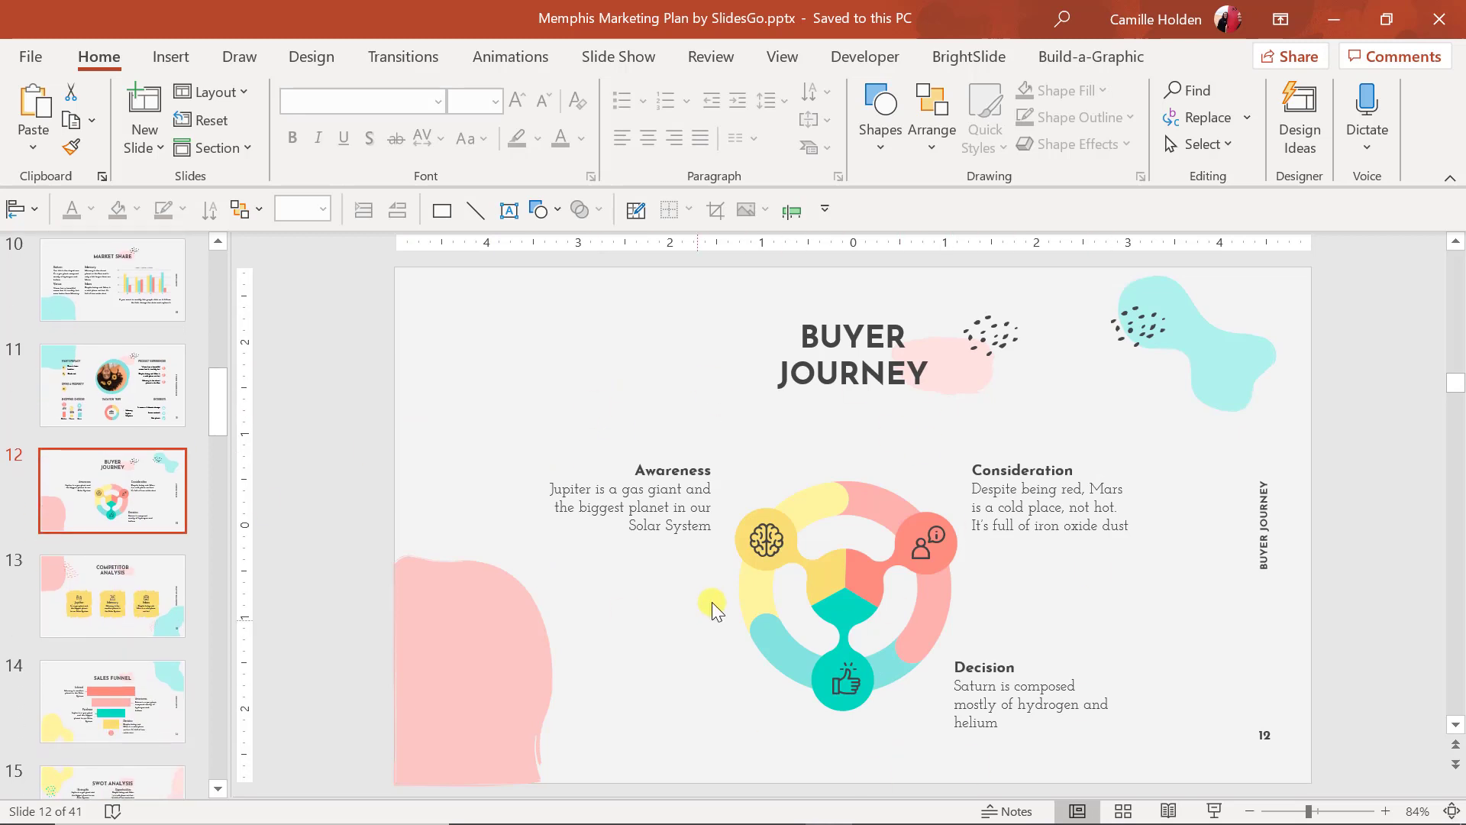
pyautogui.click(147, 602)
pyautogui.scroll(-1, 123, 611)
pyautogui.scroll(-1, 114, 615)
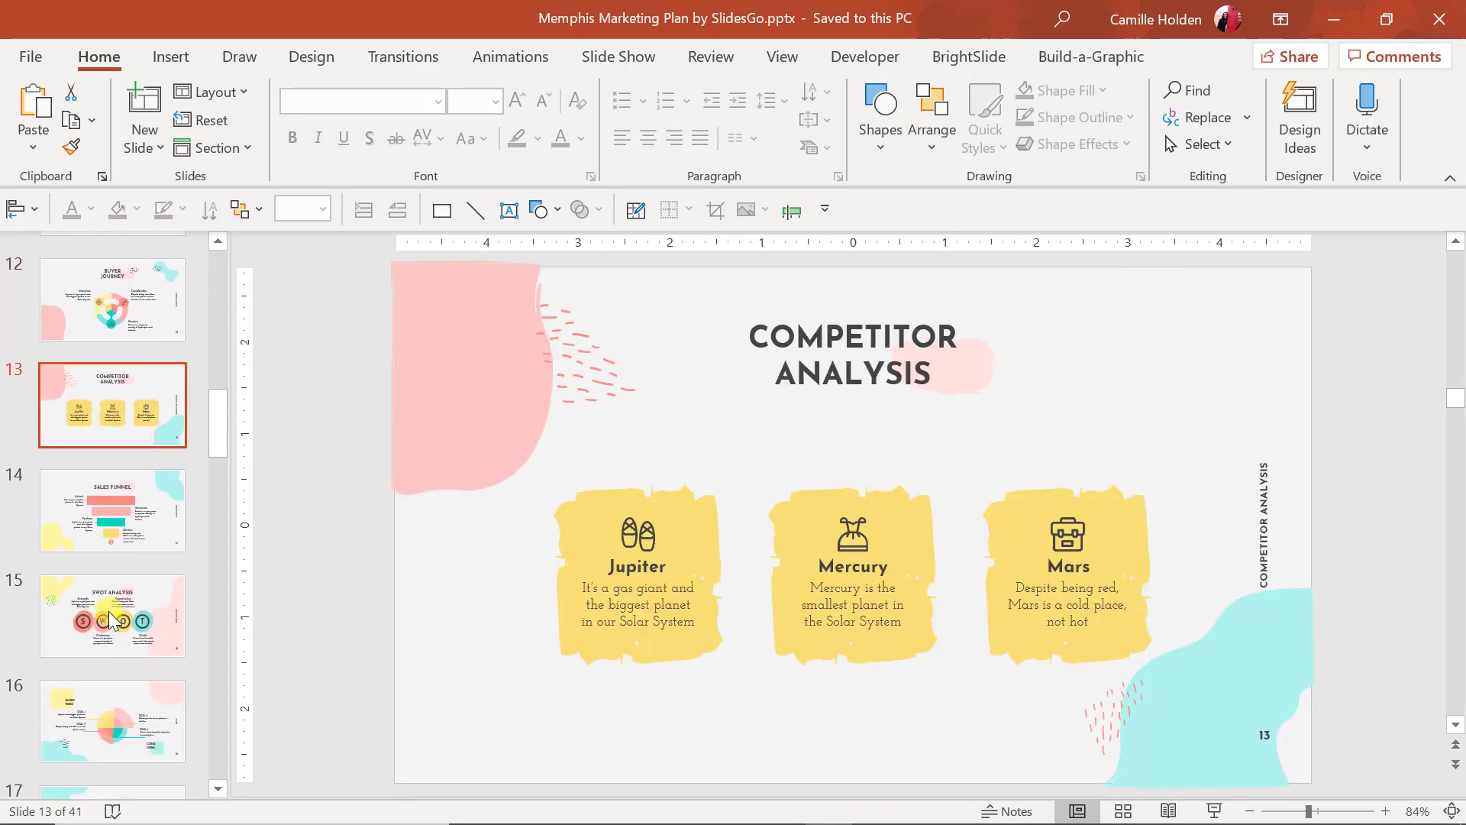
pyautogui.scroll(-1, 112, 618)
pyautogui.scroll(-1, 112, 621)
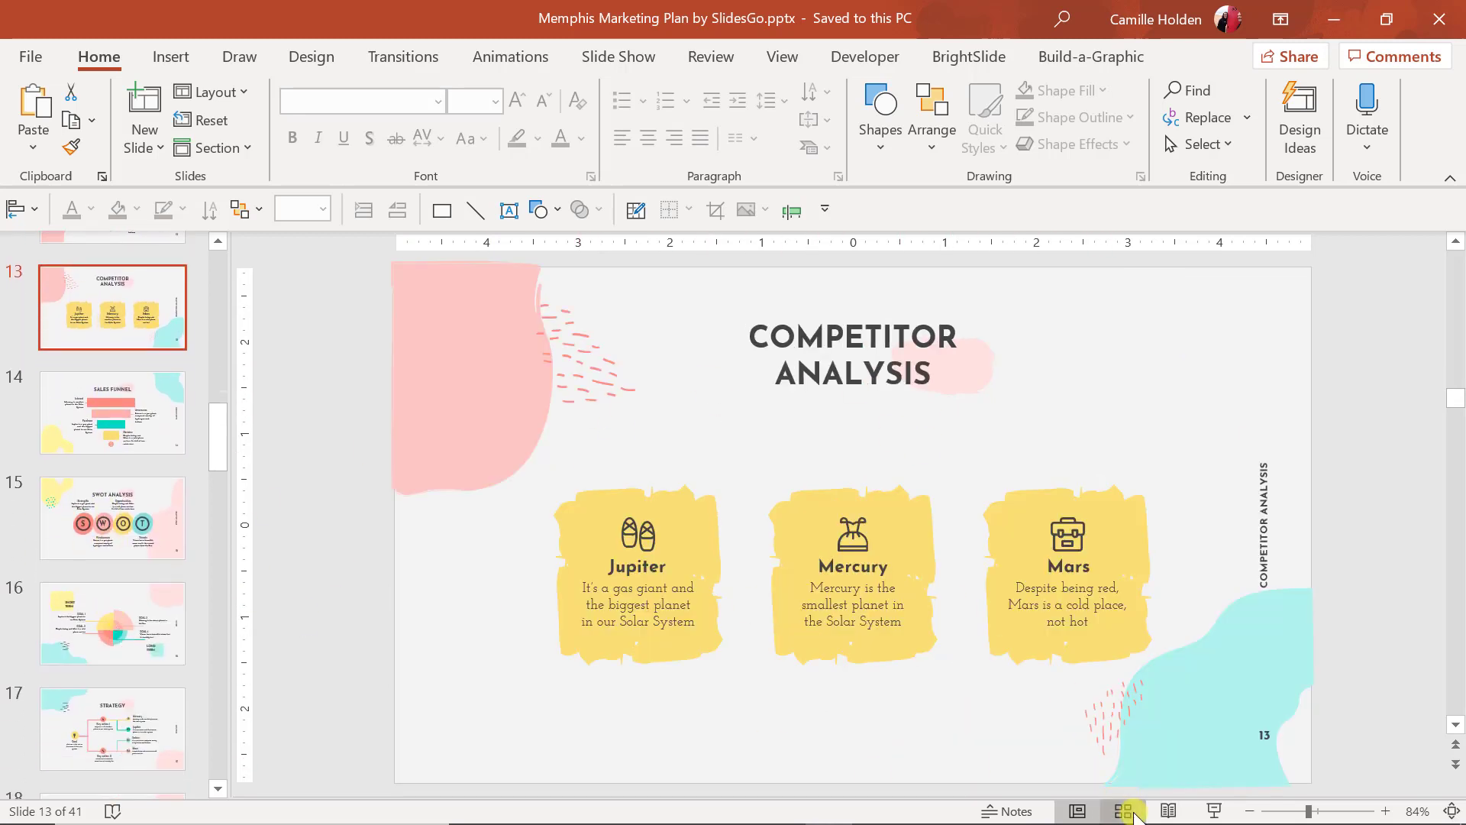
# Switch to Slide Sorter and scroll down the grid to the icon slides.
pyautogui.click(1123, 811)
pyautogui.scroll(3, 540, 540)
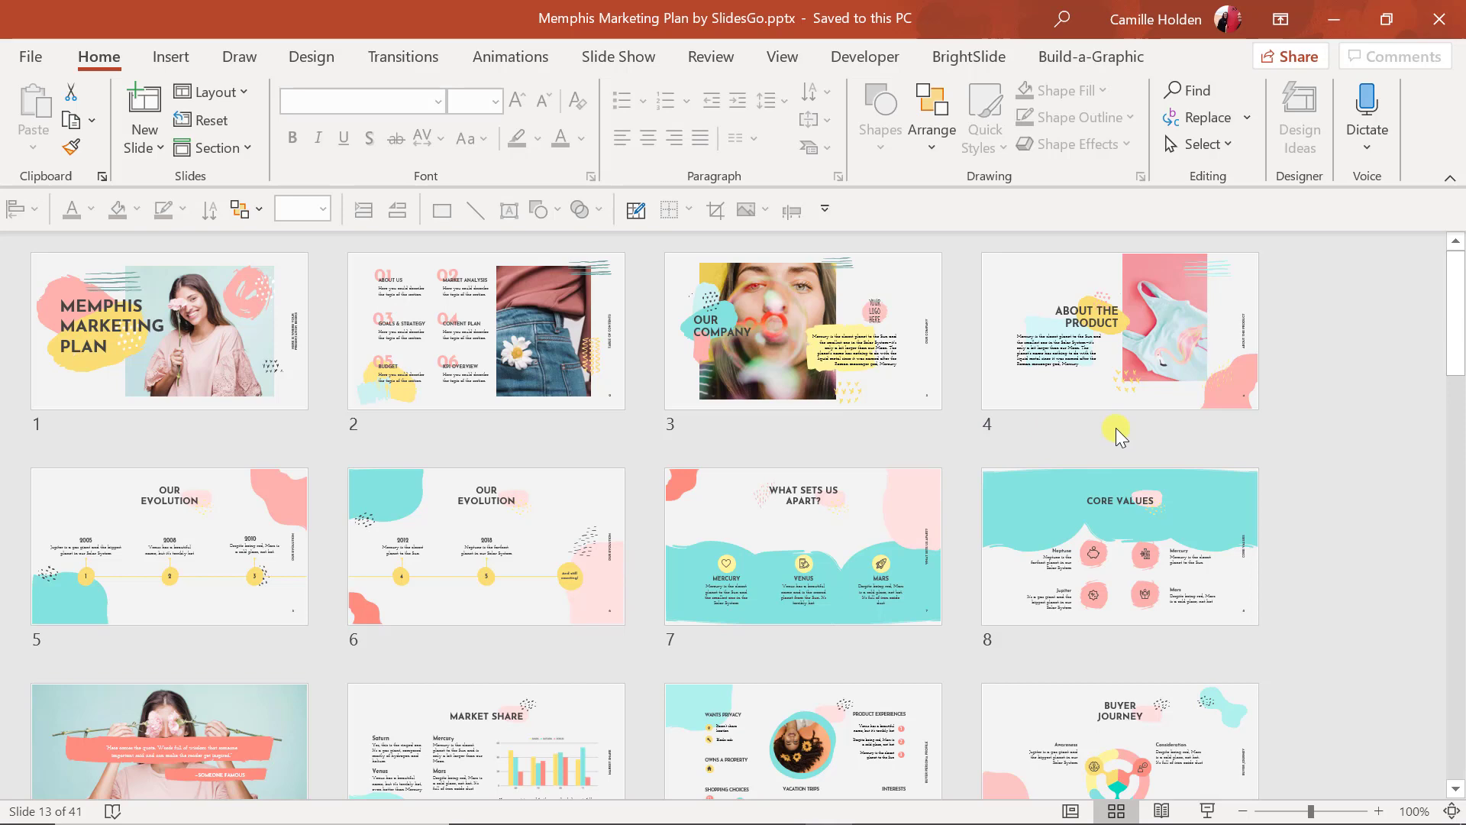
pyautogui.scroll(-3, 1116, 428)
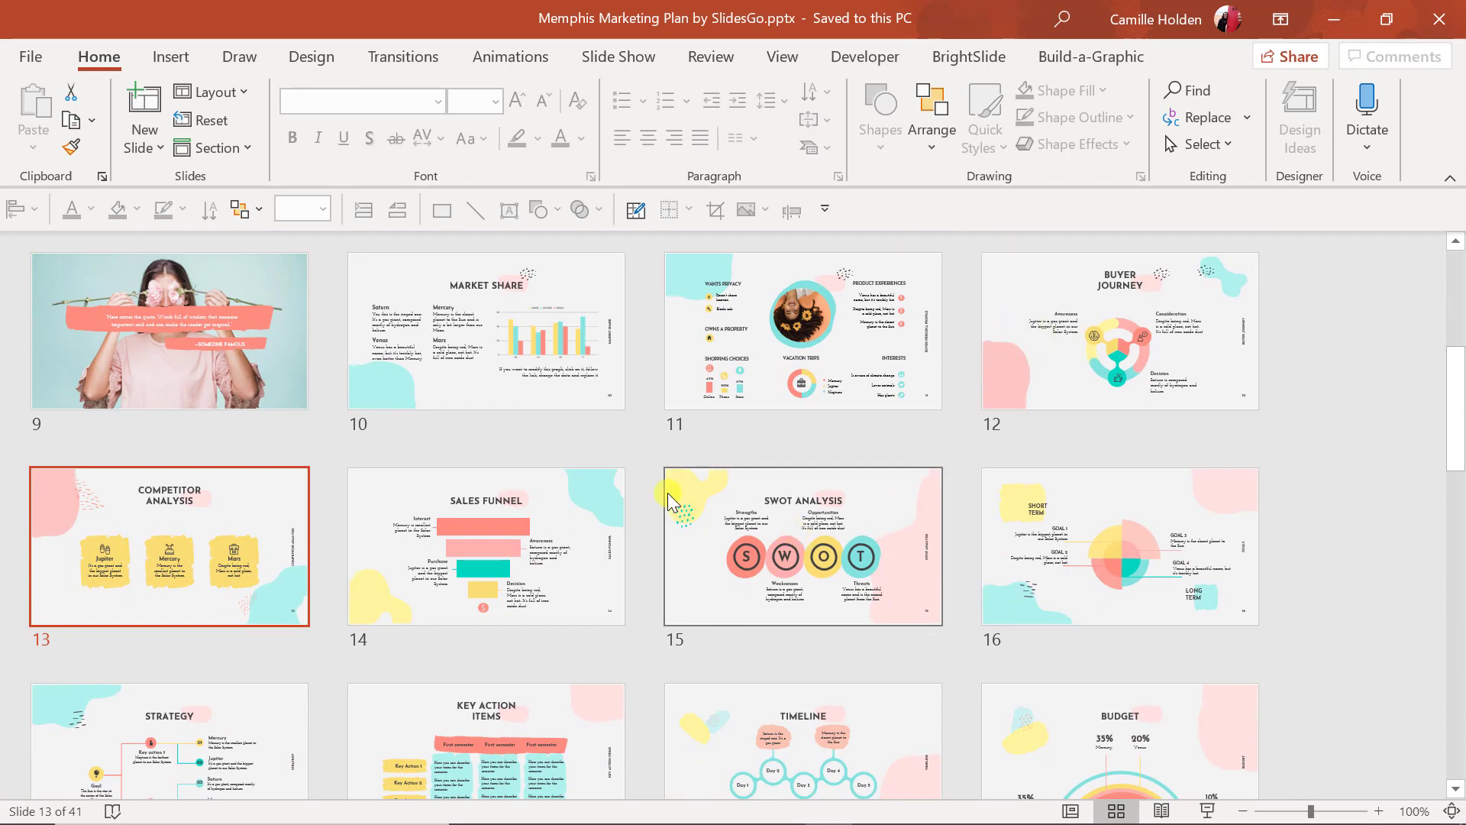
pyautogui.scroll(-2, 1031, 618)
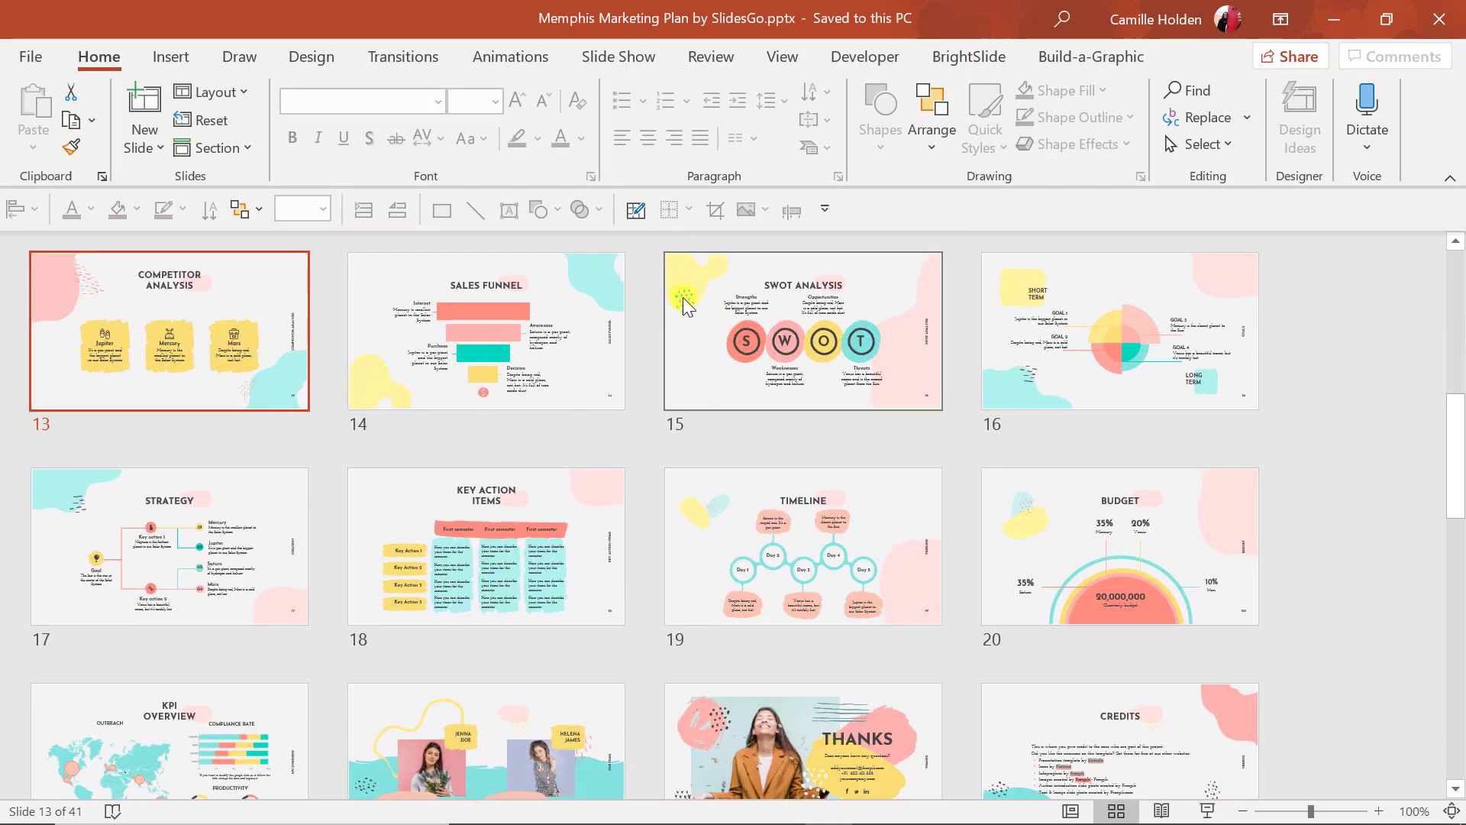
pyautogui.scroll(-2, 702, 405)
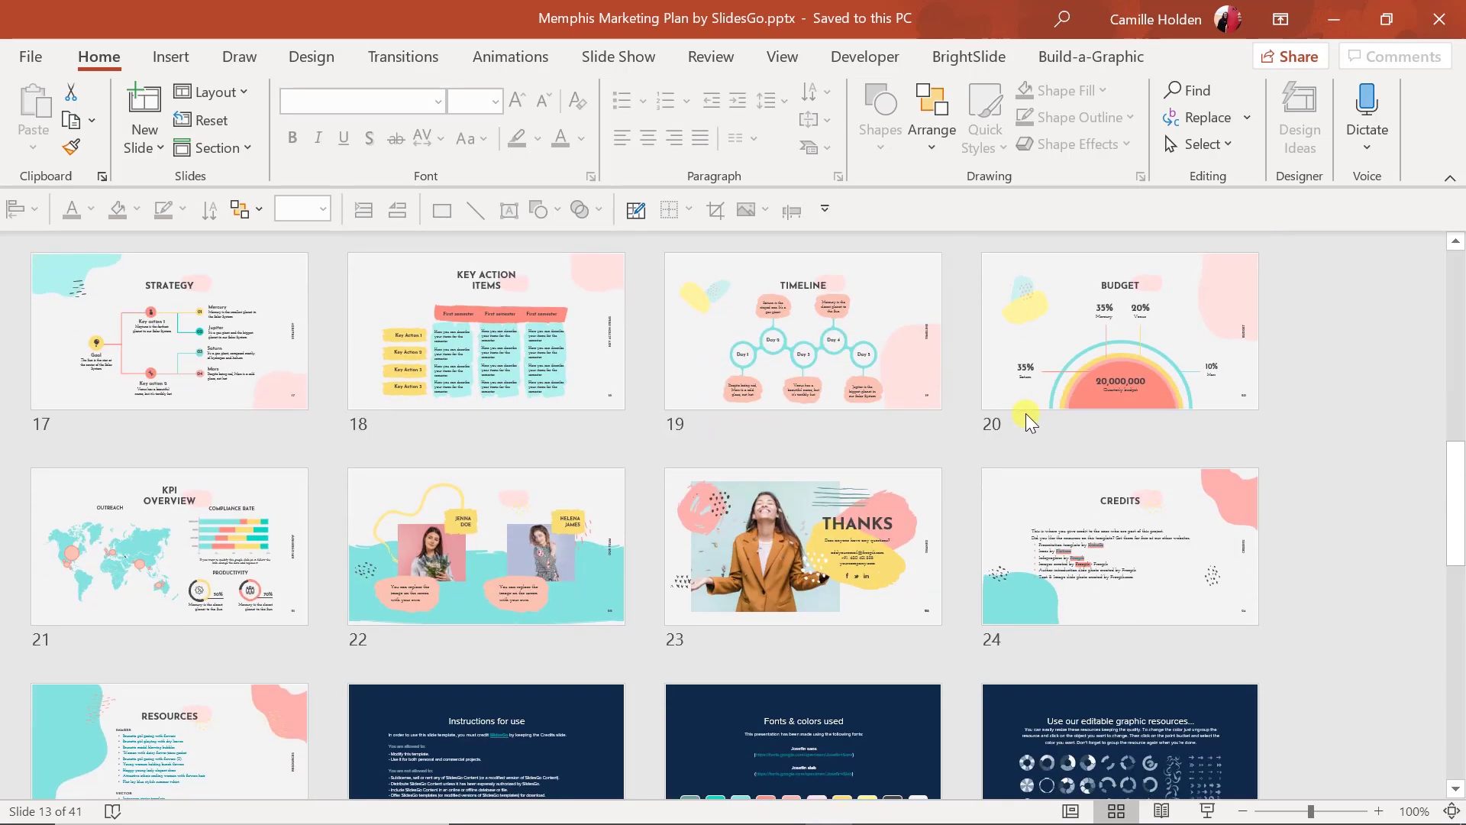
pyautogui.scroll(-2, 283, 504)
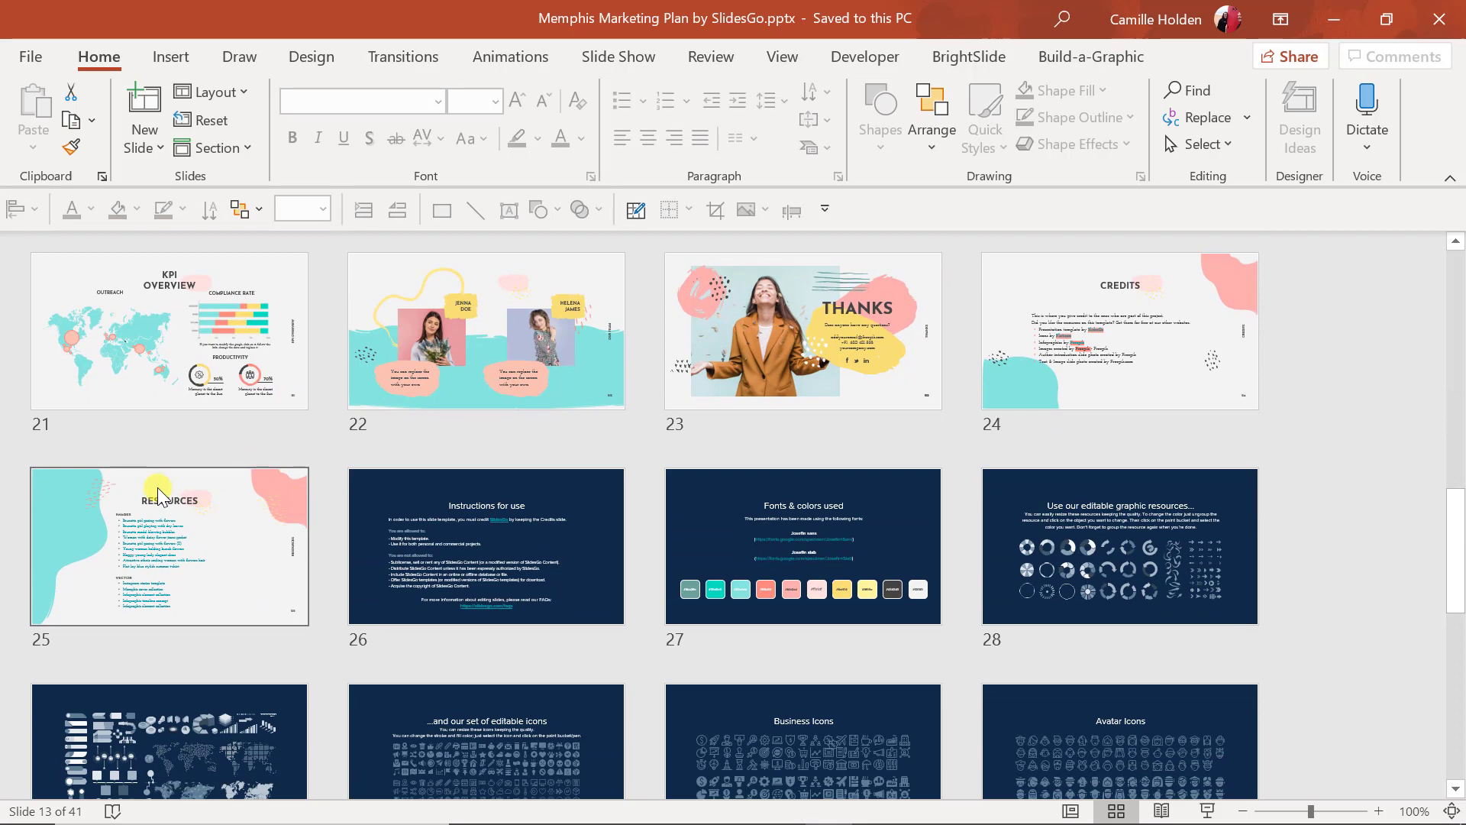
pyautogui.scroll(-2, 158, 495)
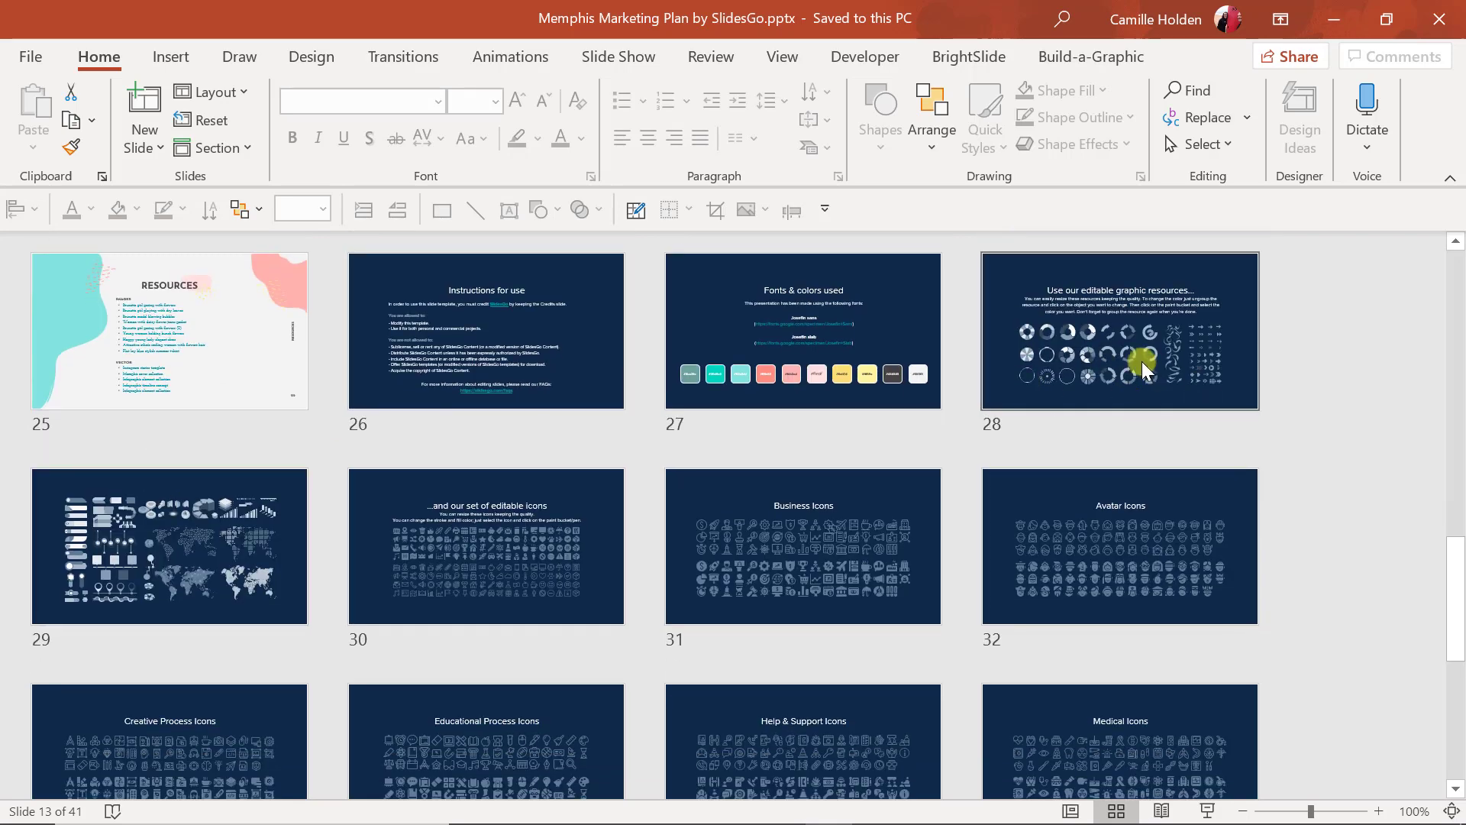
pyautogui.scroll(-2, 208, 370)
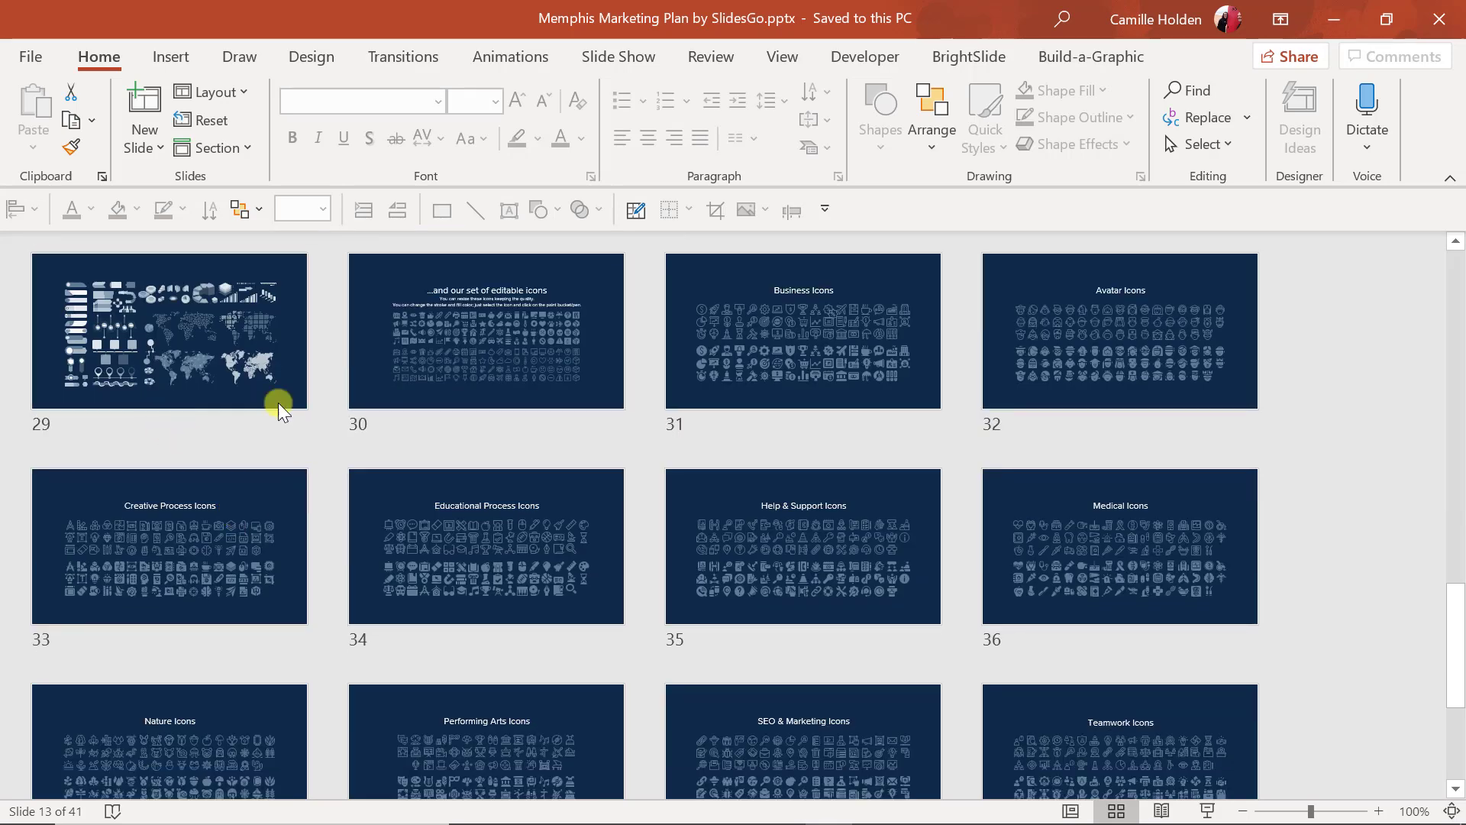
pyautogui.scroll(-3, 206, 473)
# Scroll the slide sorter grid back up to the top.
pyautogui.scroll(2, 206, 473)
pyautogui.scroll(4, 207, 473)
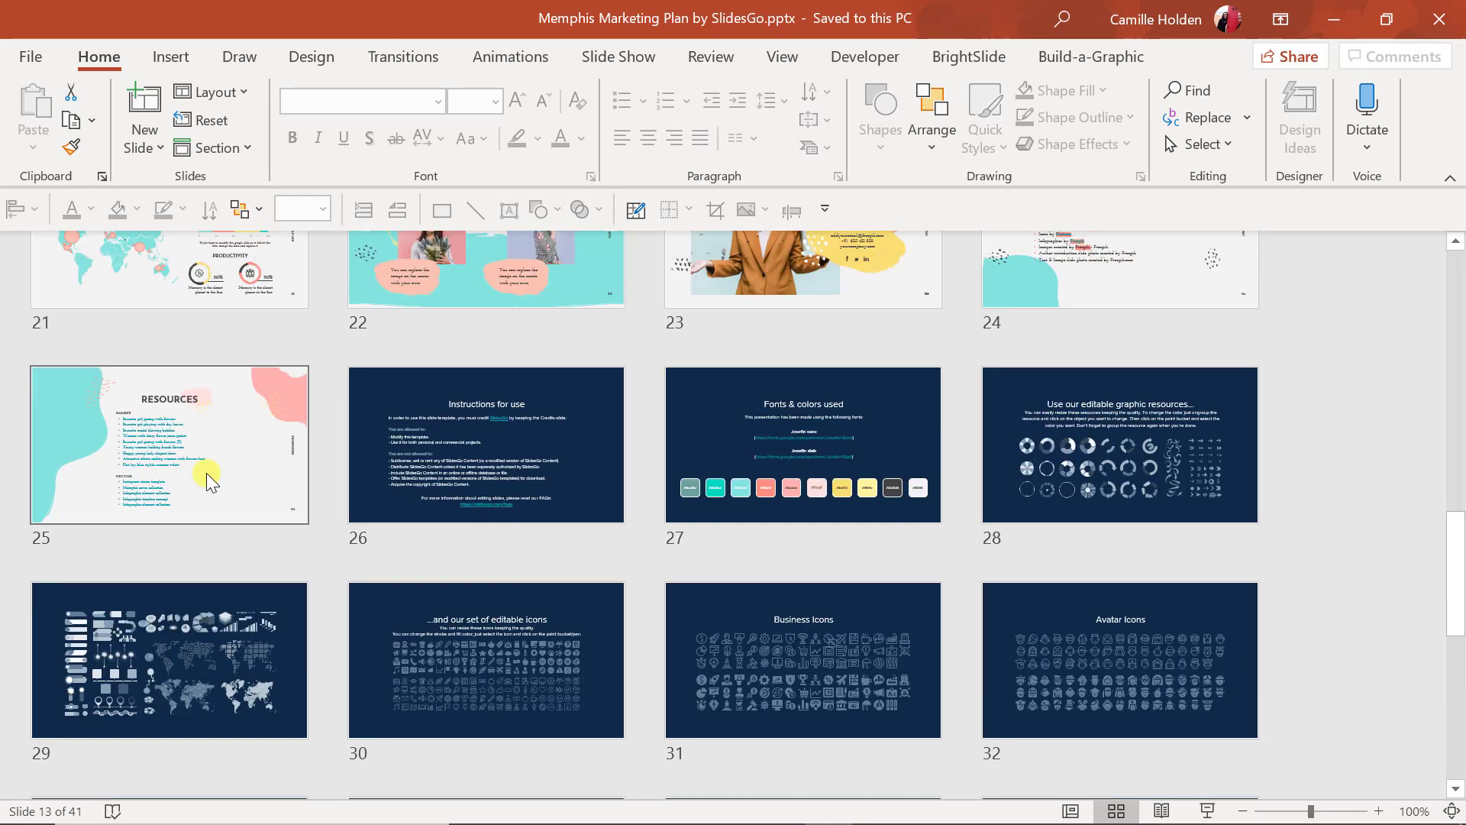
pyautogui.scroll(2, 206, 474)
pyautogui.scroll(2, 206, 473)
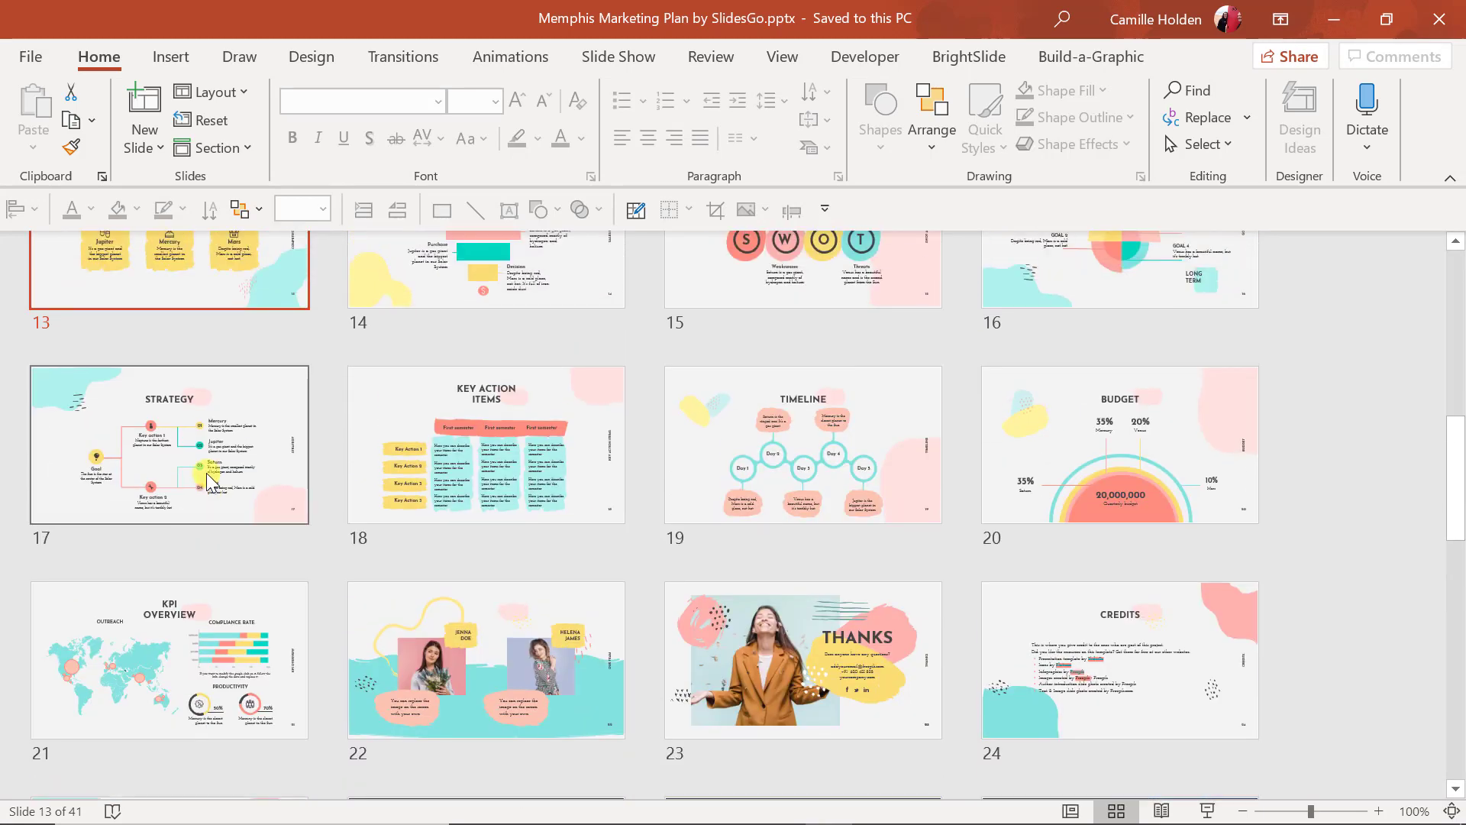
pyautogui.scroll(4, 208, 480)
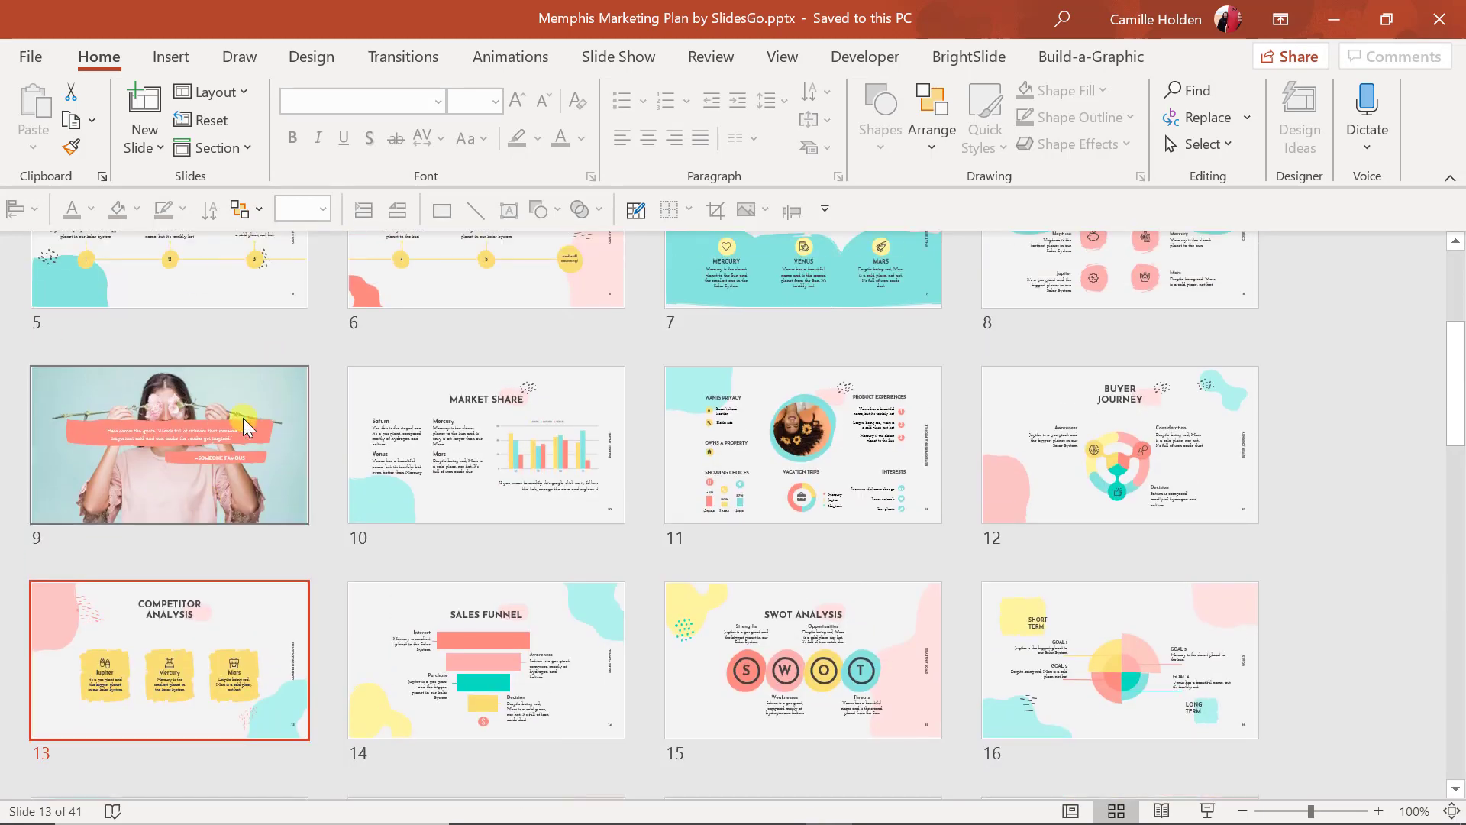
pyautogui.scroll(1, 310, 505)
pyautogui.scroll(2, 310, 505)
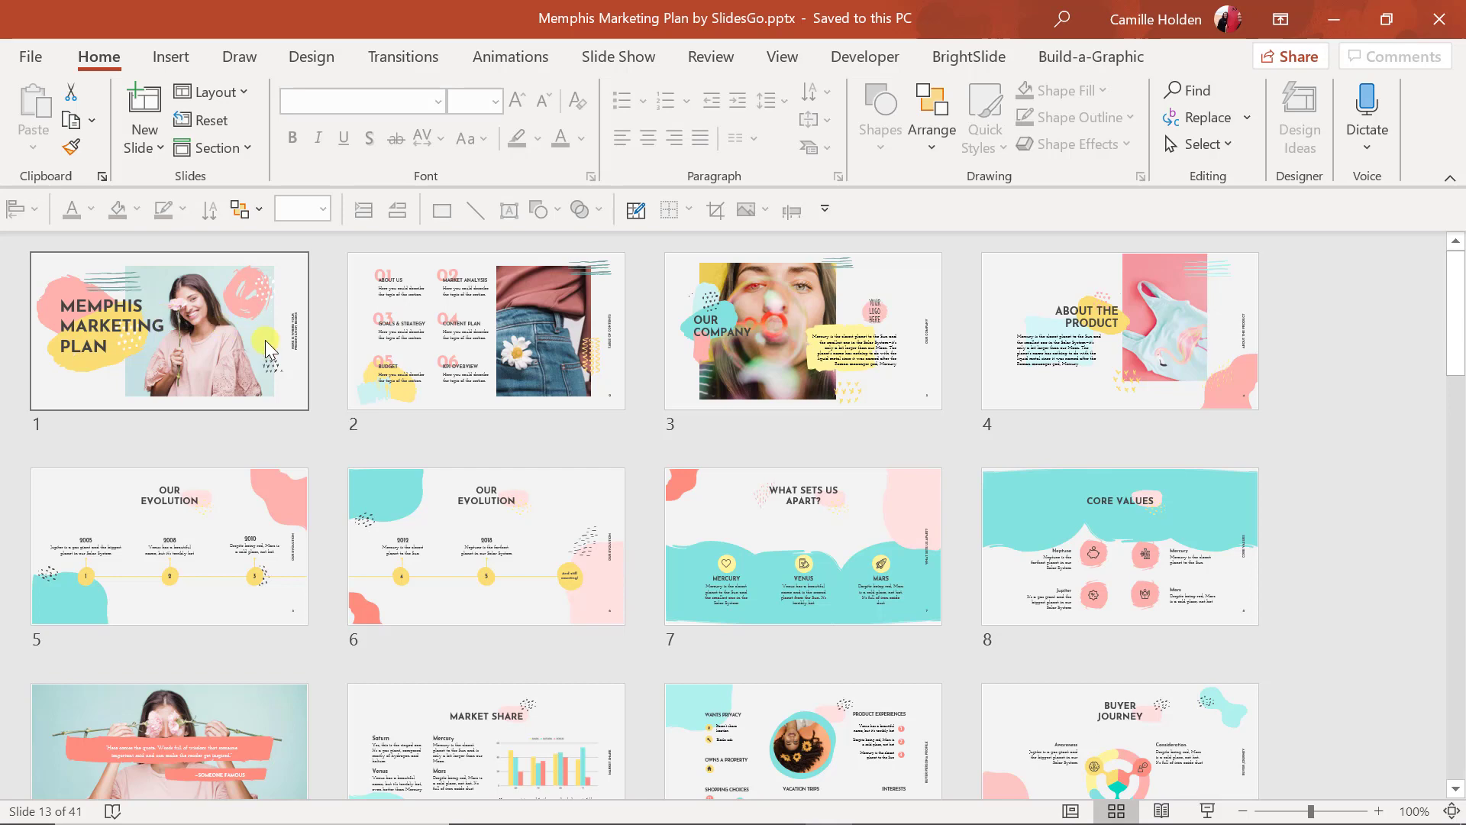
# Open slide 1 and check the Slide Size options without changing them.
pyautogui.doubleClick(190, 382)
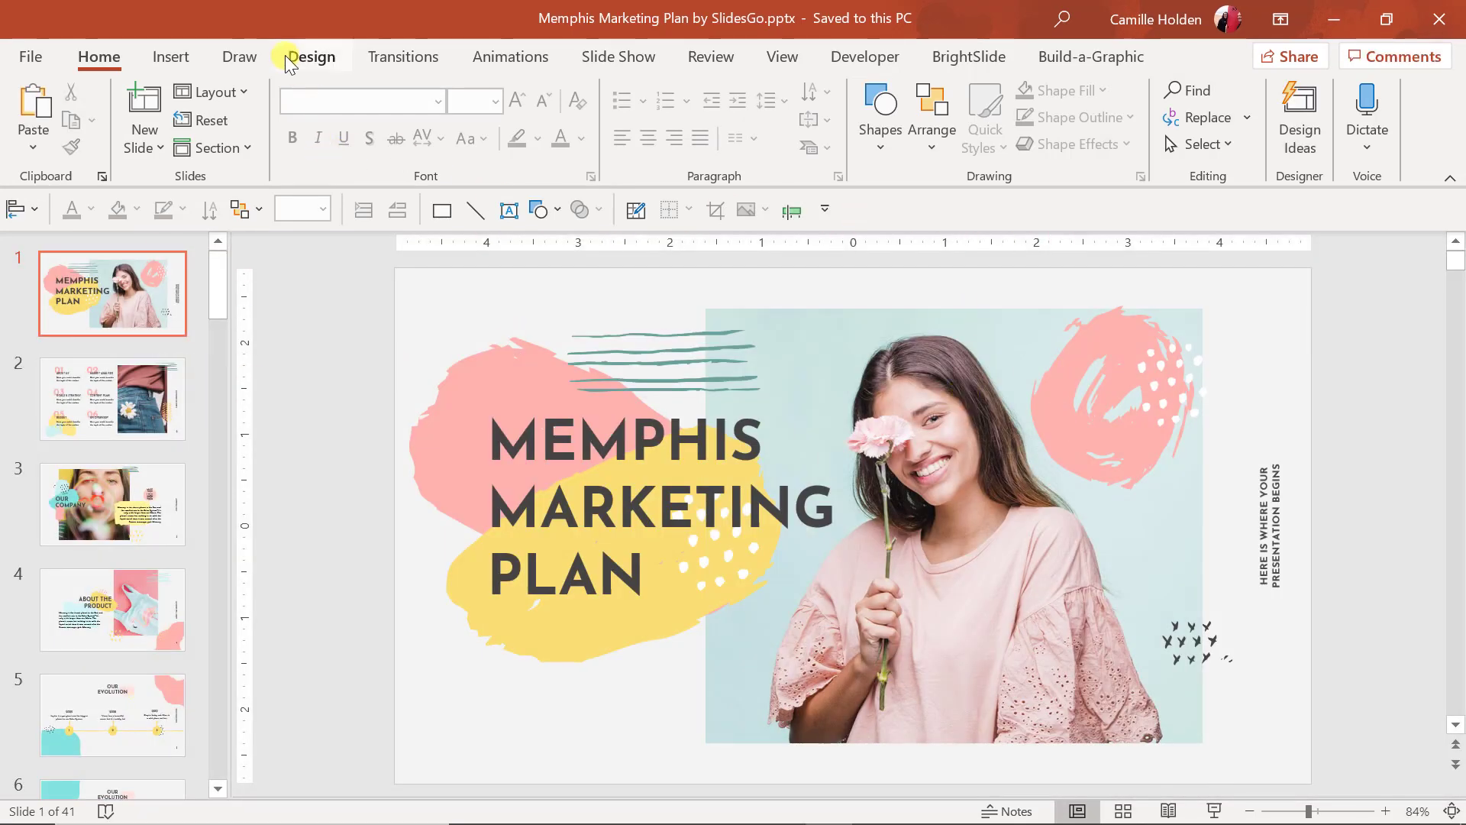
pyautogui.click(311, 56)
pyautogui.click(1195, 136)
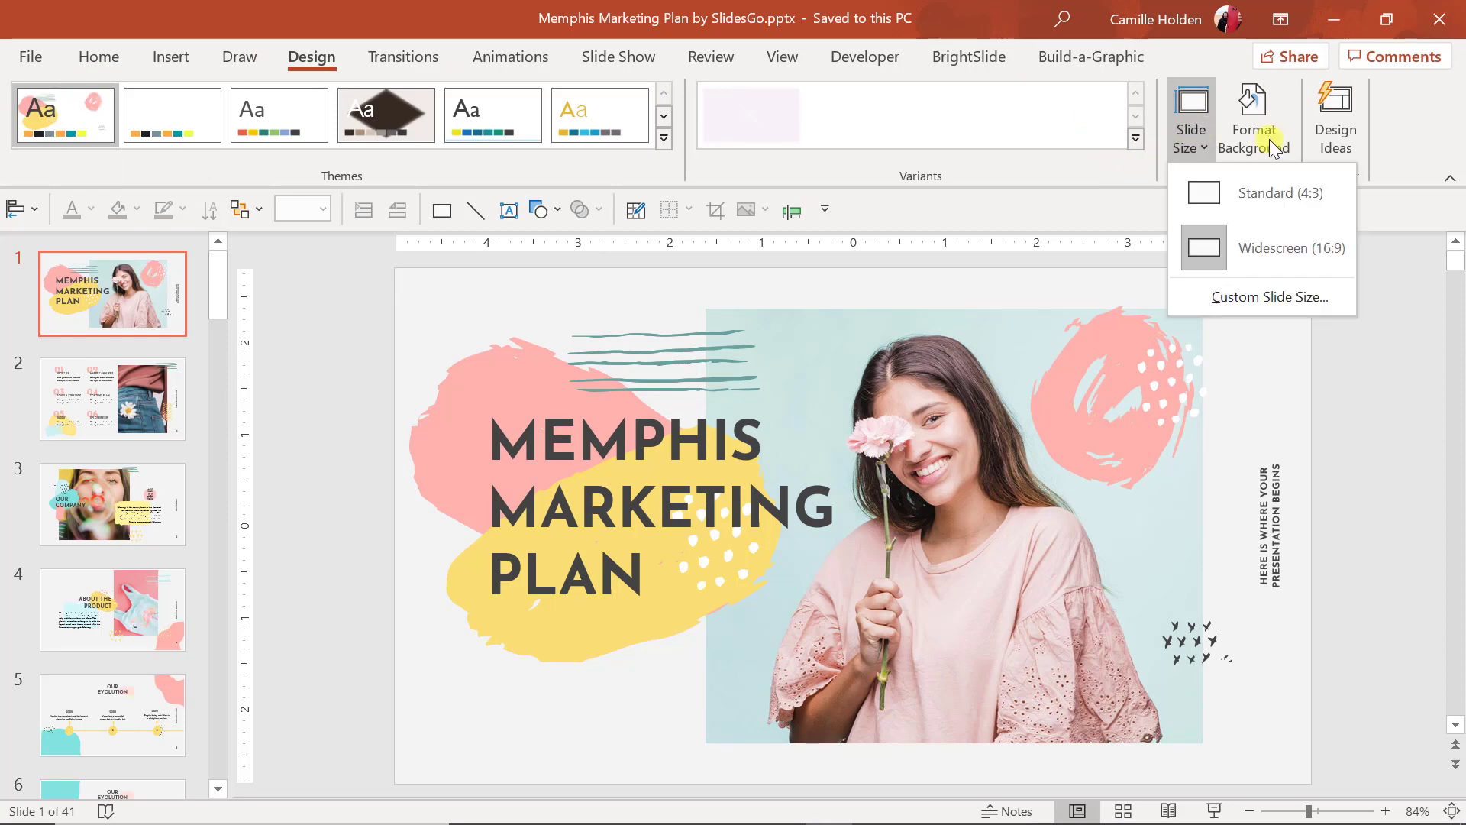
pyautogui.click(1393, 487)
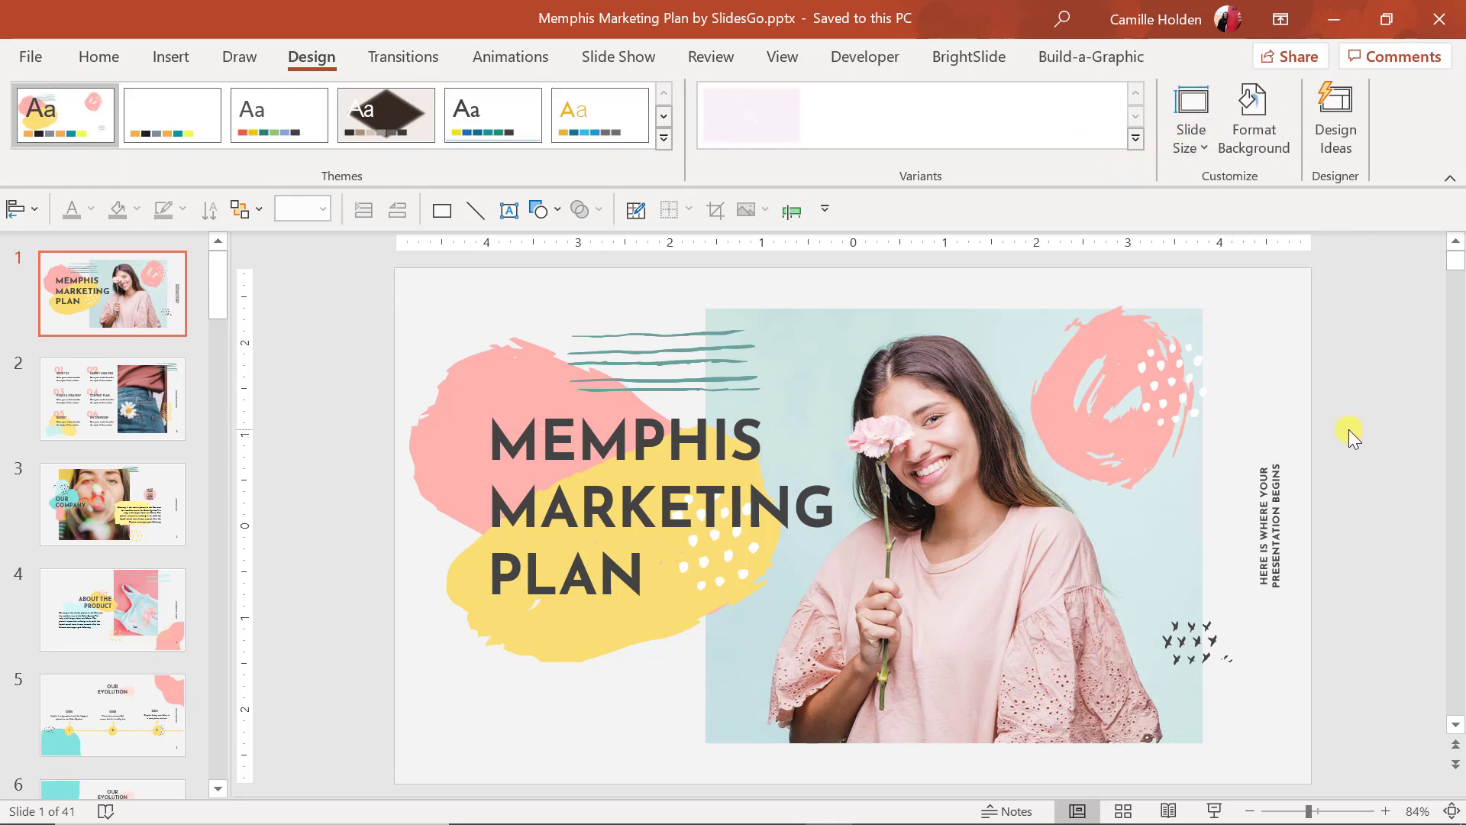
# Select the title box and teal stripes, test-moving the stripes over the title and undoing it.
pyautogui.click(637, 457)
pyautogui.click(92, 57)
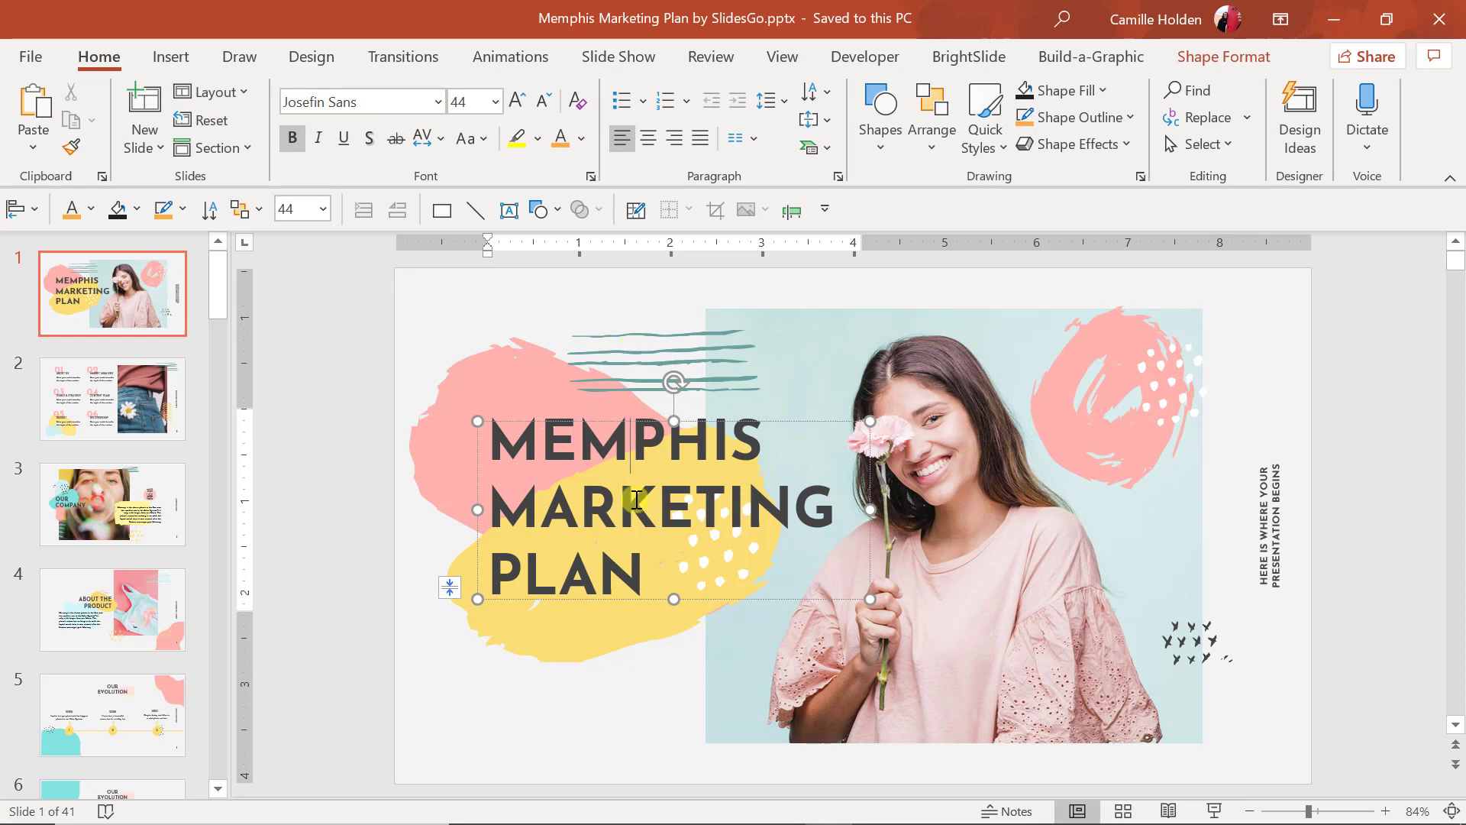
pyautogui.click(384, 435)
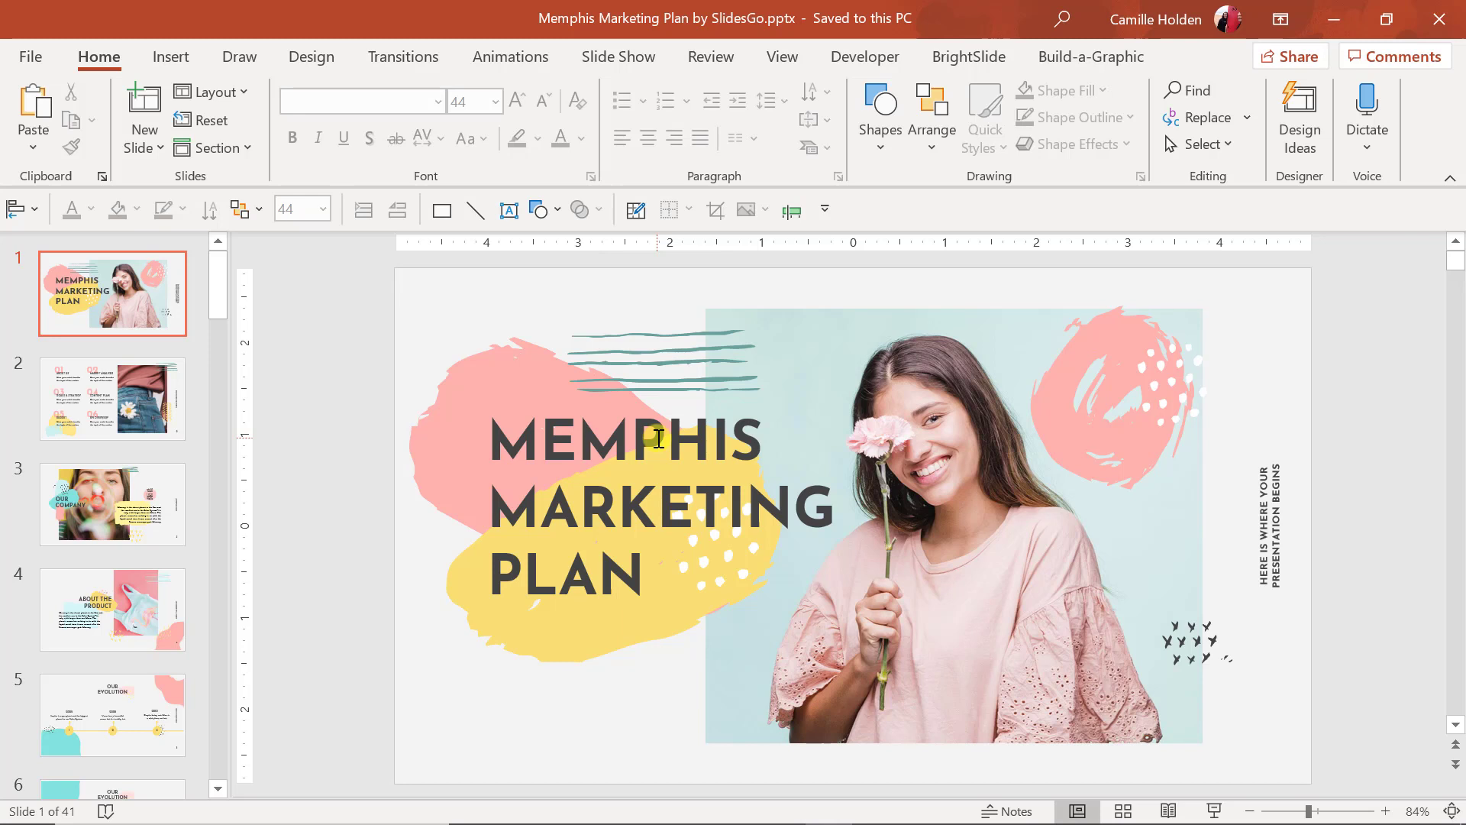
pyautogui.click(753, 393)
pyautogui.click(691, 382)
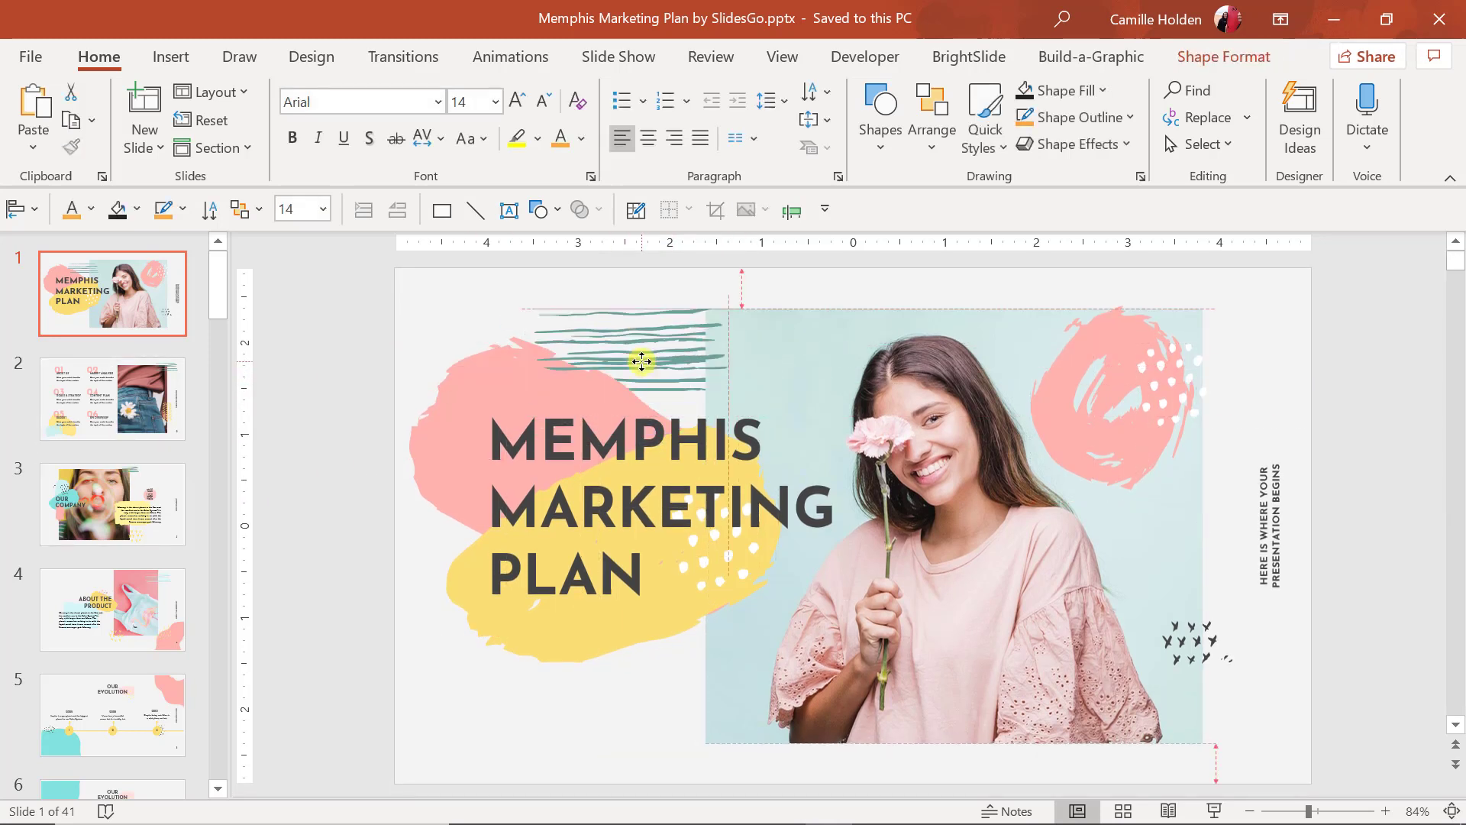
pyautogui.moveTo(677, 401); pyautogui.dragTo(504, 488)
pyautogui.hotkey('ctrl', 'z')
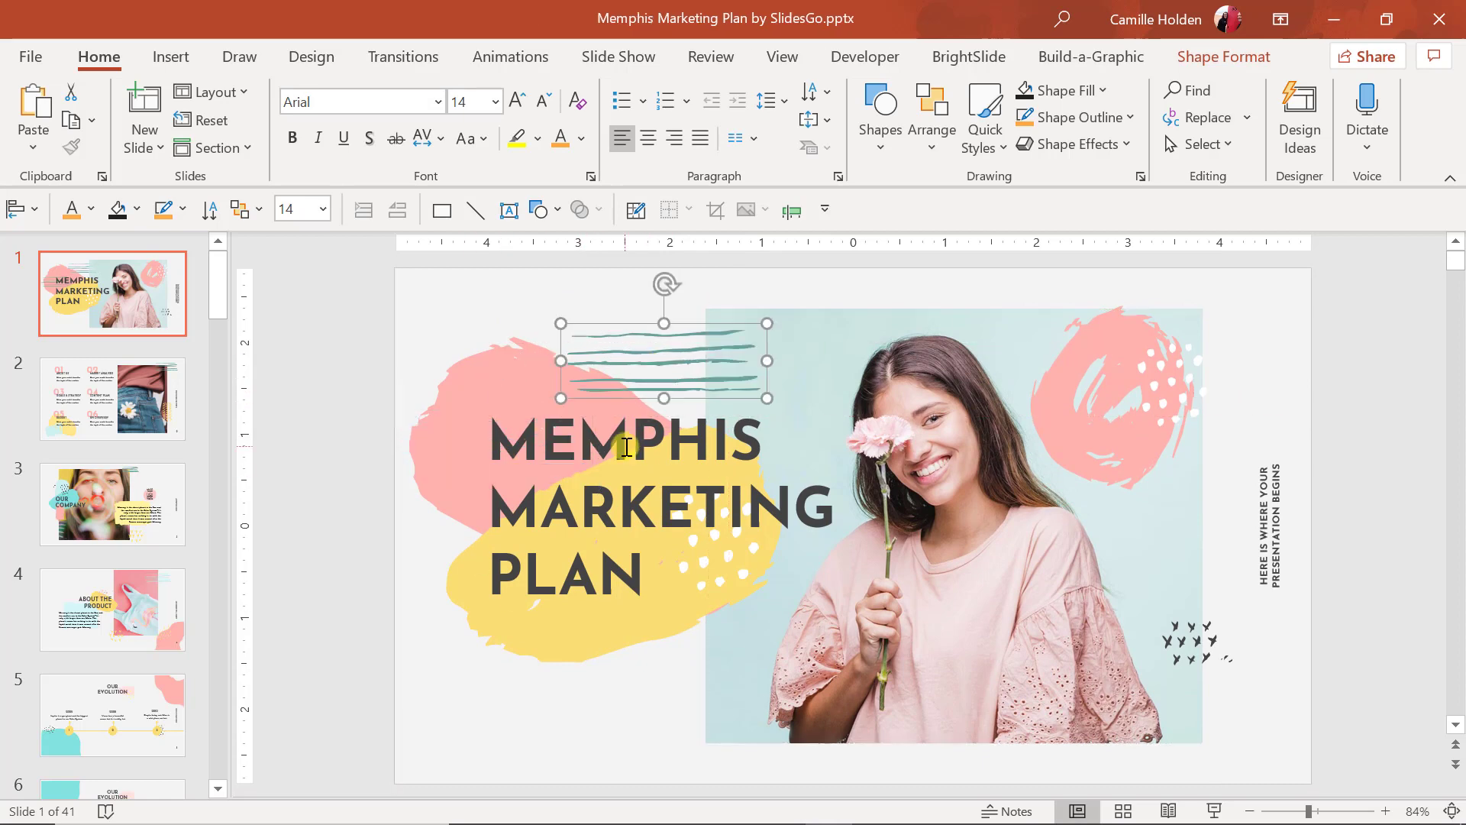
pyautogui.hotkey('alt', 'w')
# Inspect the slide master's teal stripes and pink and yellow brush blobs.
pyautogui.press('m')
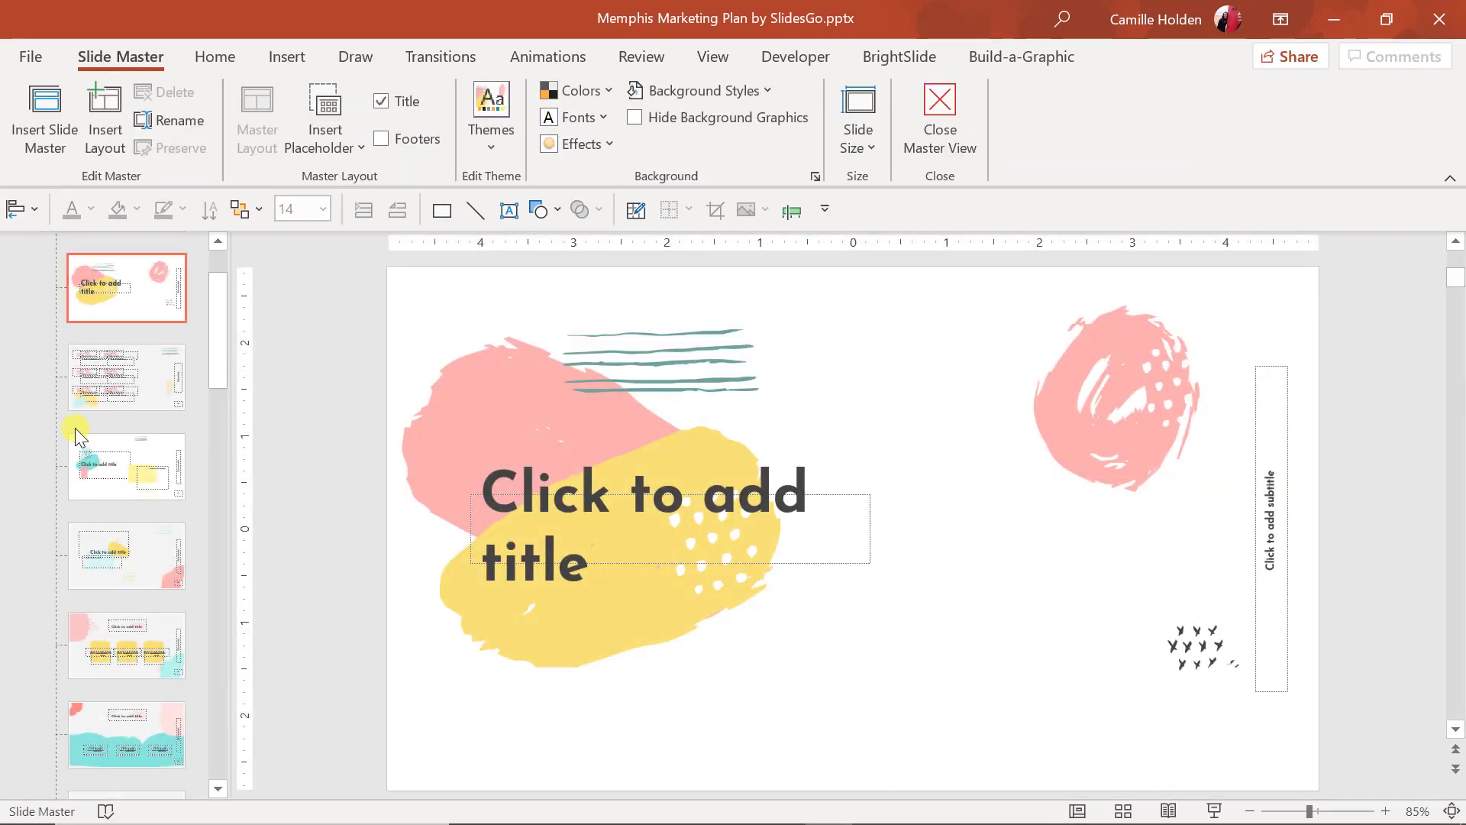
pyautogui.click(613, 359)
pyautogui.click(556, 442)
pyautogui.click(581, 634)
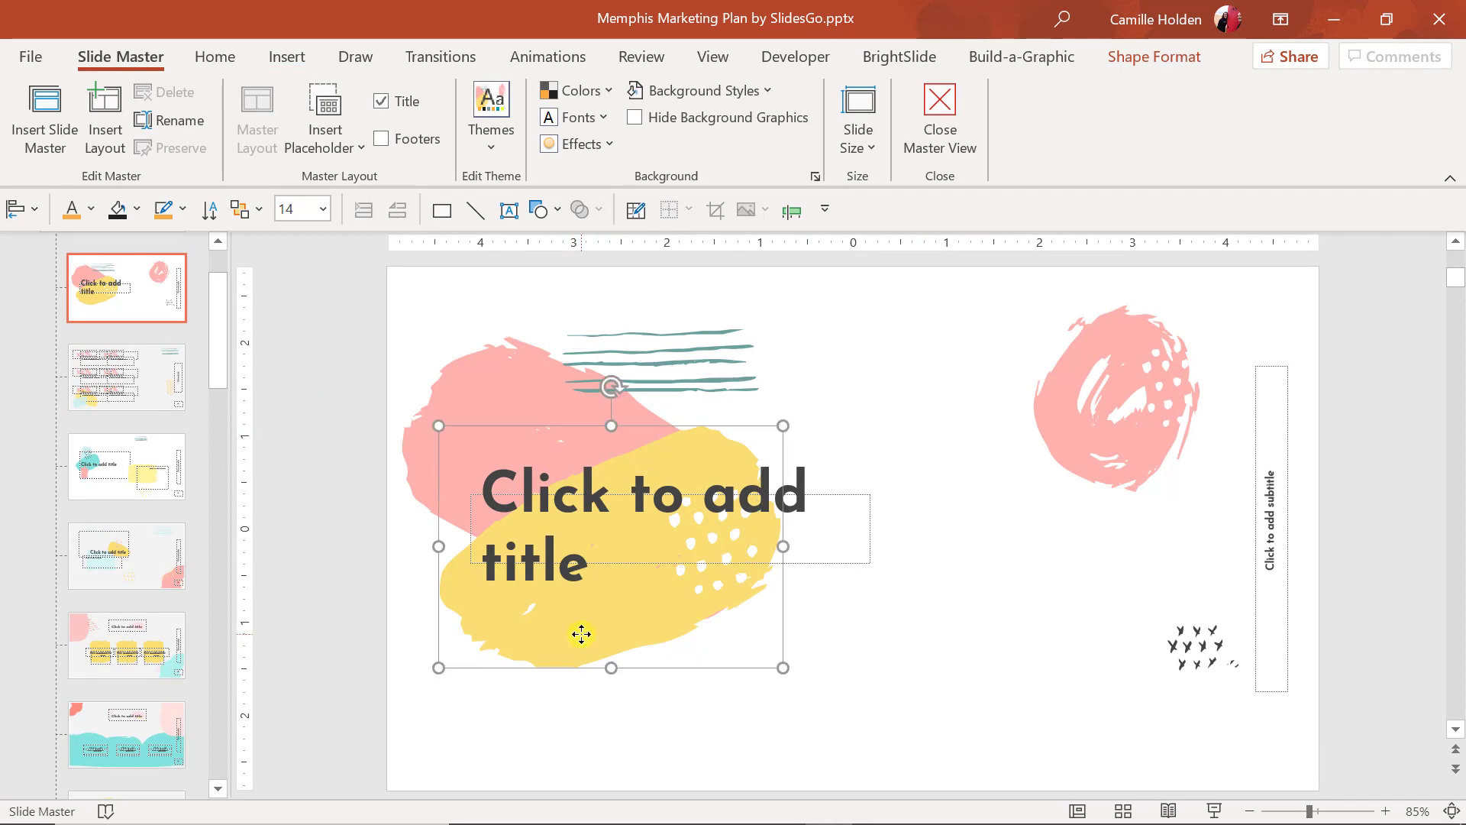
pyautogui.scroll(-1, 153, 534)
# Try moving and black-filling the wide teal wave on its layout, undoing both.
pyautogui.click(136, 634)
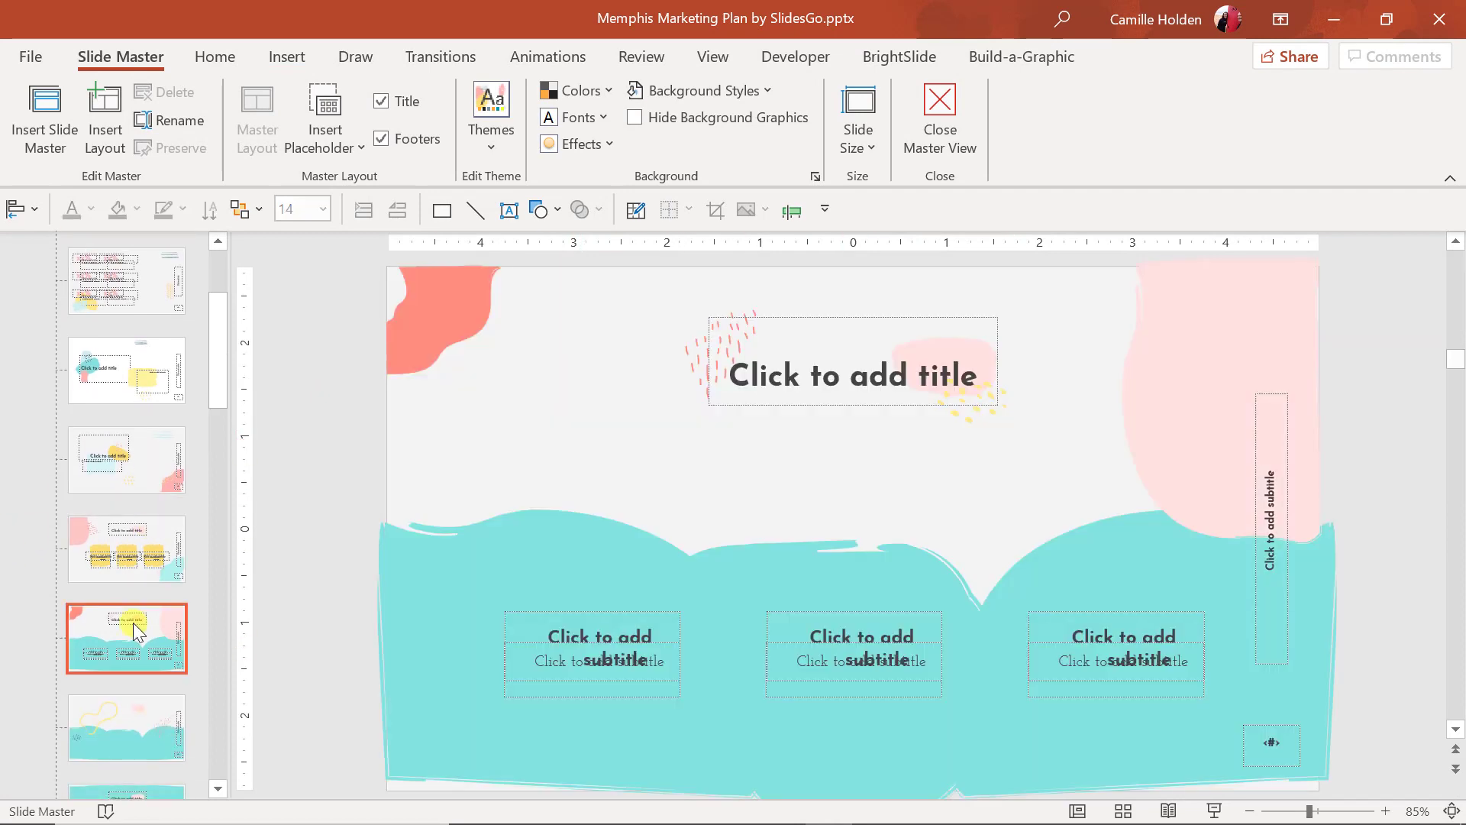
pyautogui.scroll(-1, 136, 630)
pyautogui.scroll(-1, 136, 630)
pyautogui.scroll(-1, 134, 645)
pyautogui.click(491, 557)
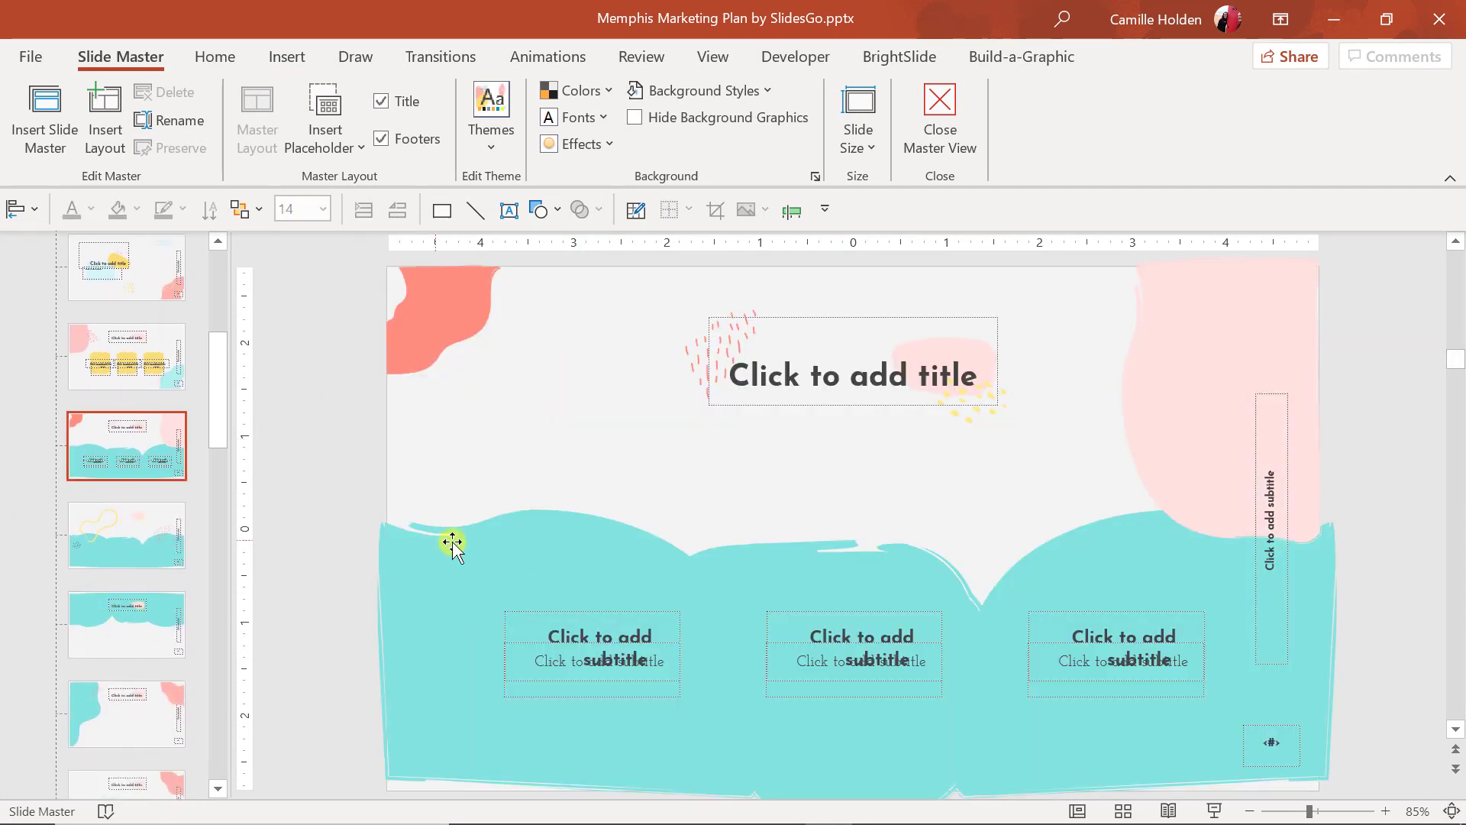
pyautogui.moveTo(526, 591); pyautogui.dragTo(543, 514)
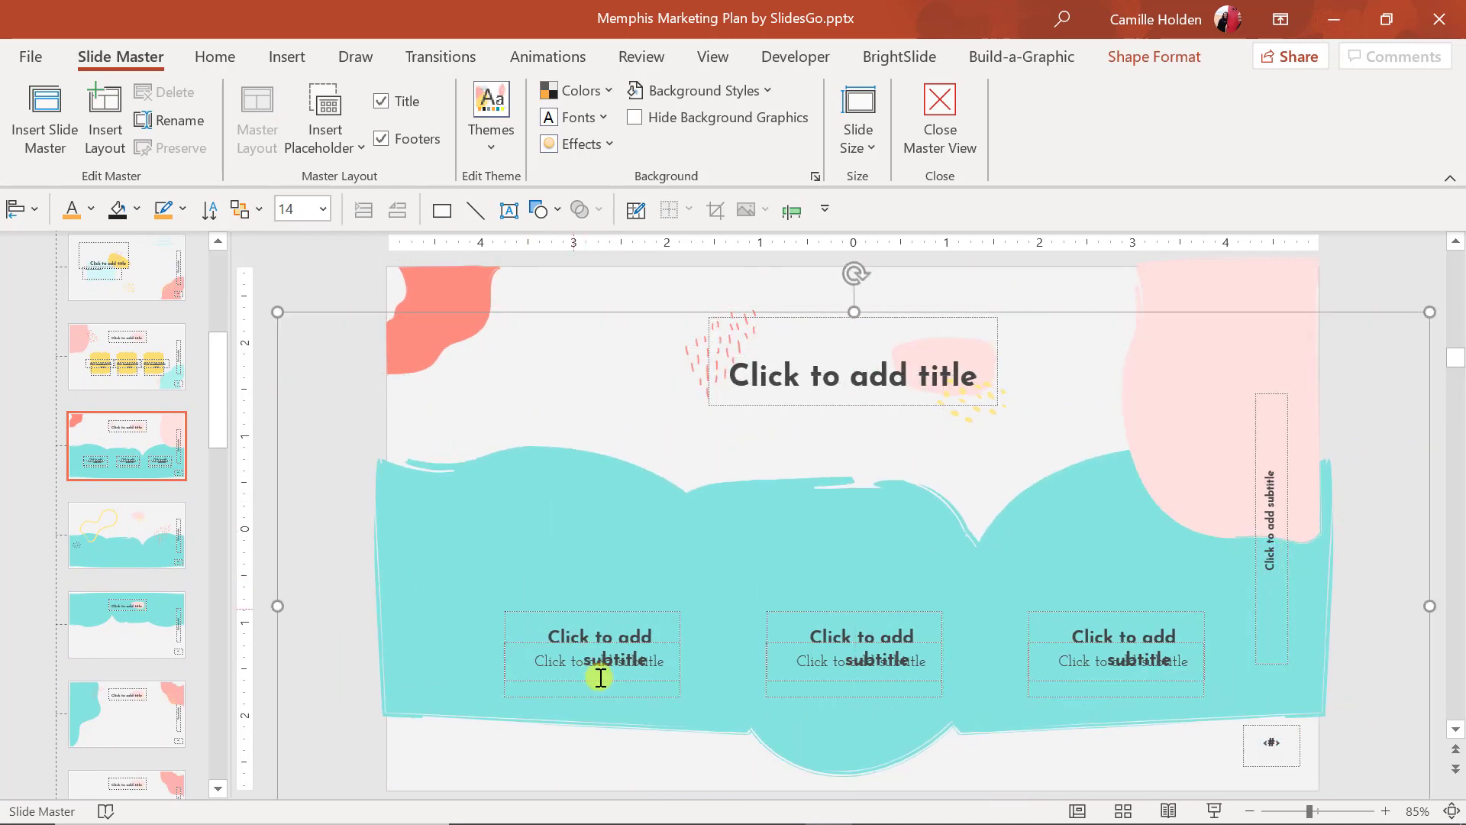
pyautogui.hotkey('ctrl', 'z')
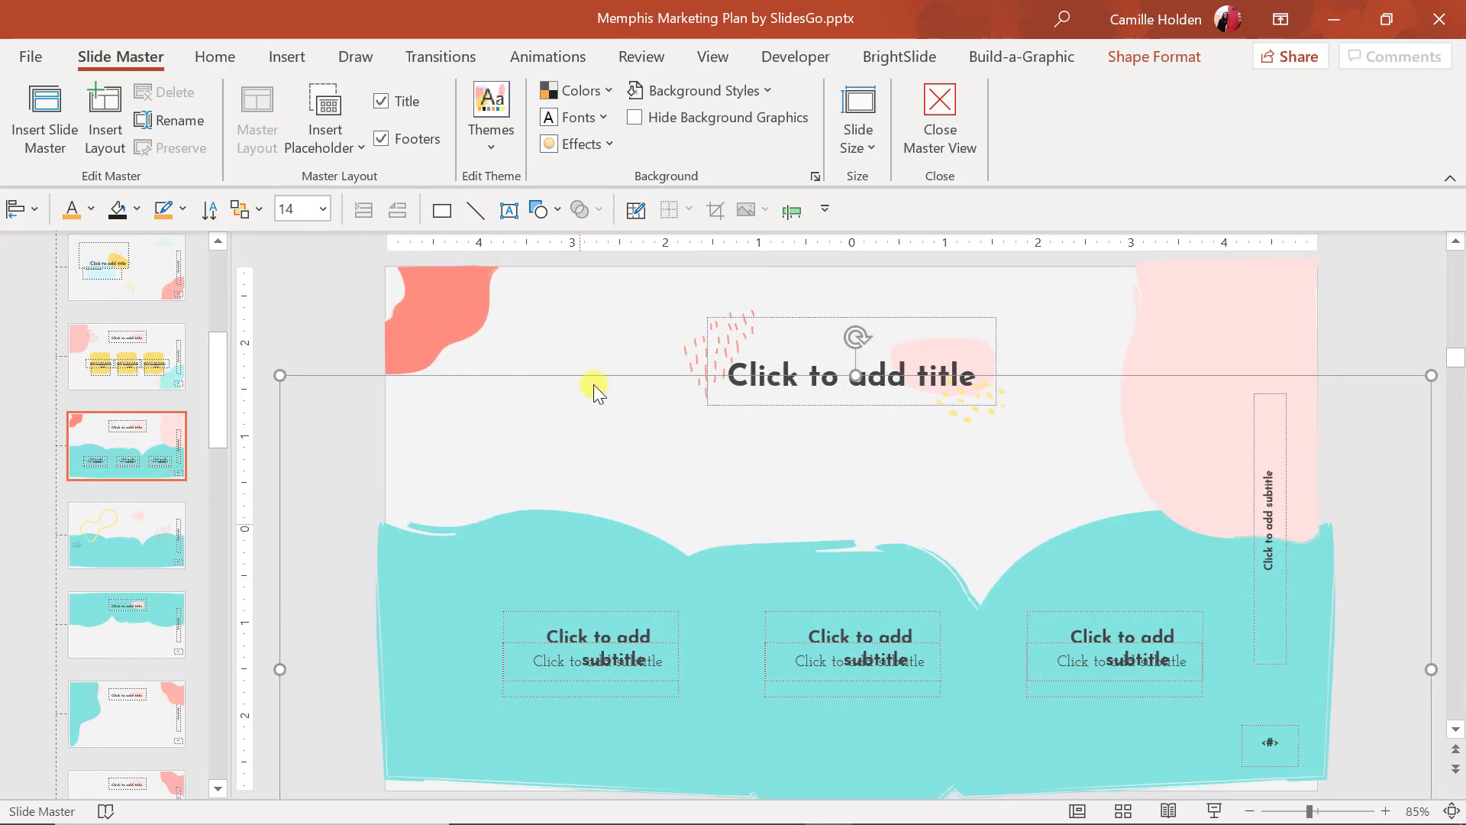
pyautogui.click(117, 208)
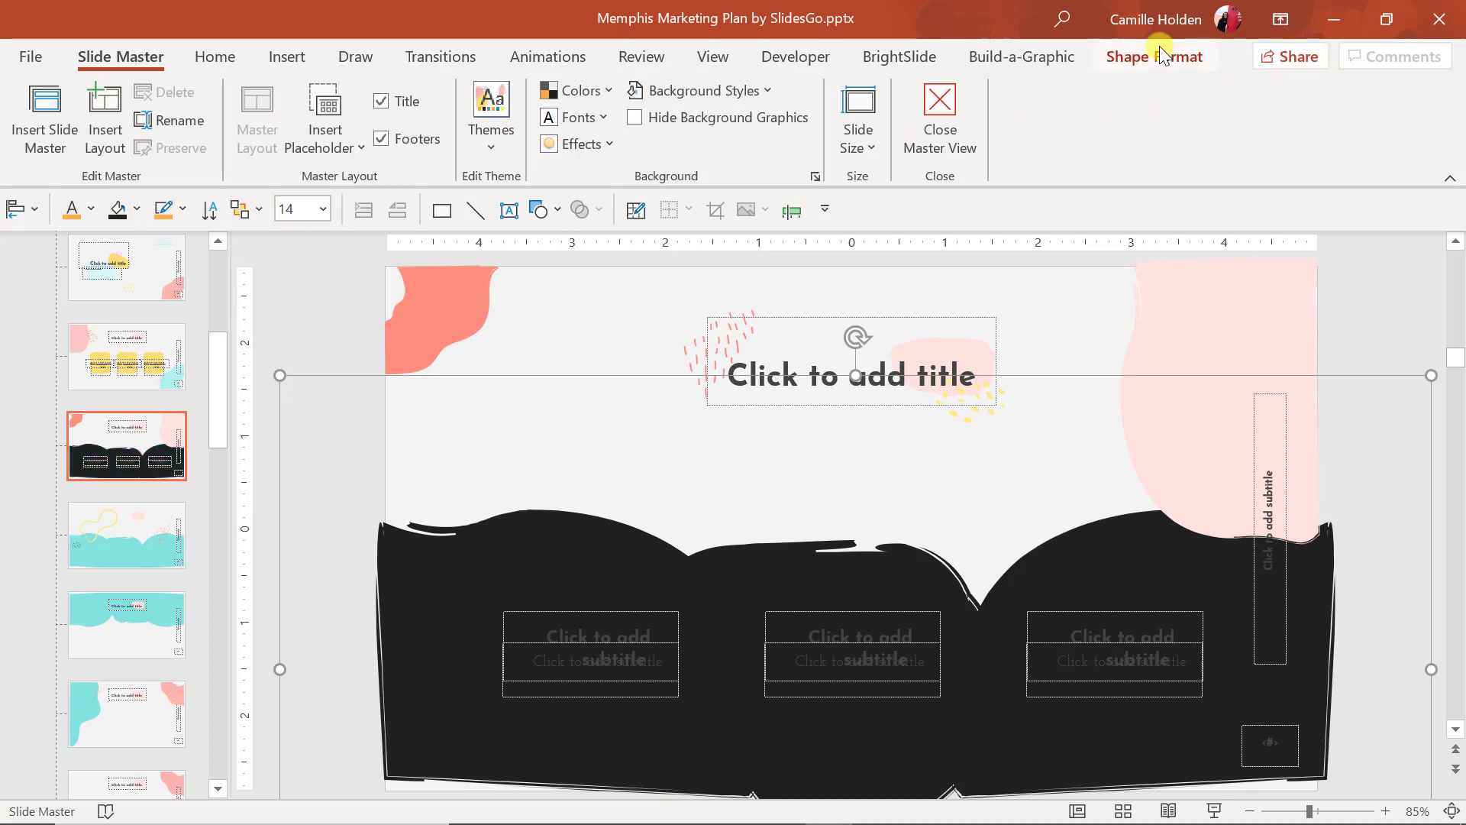
pyautogui.hotkey('ctrl', 'z')
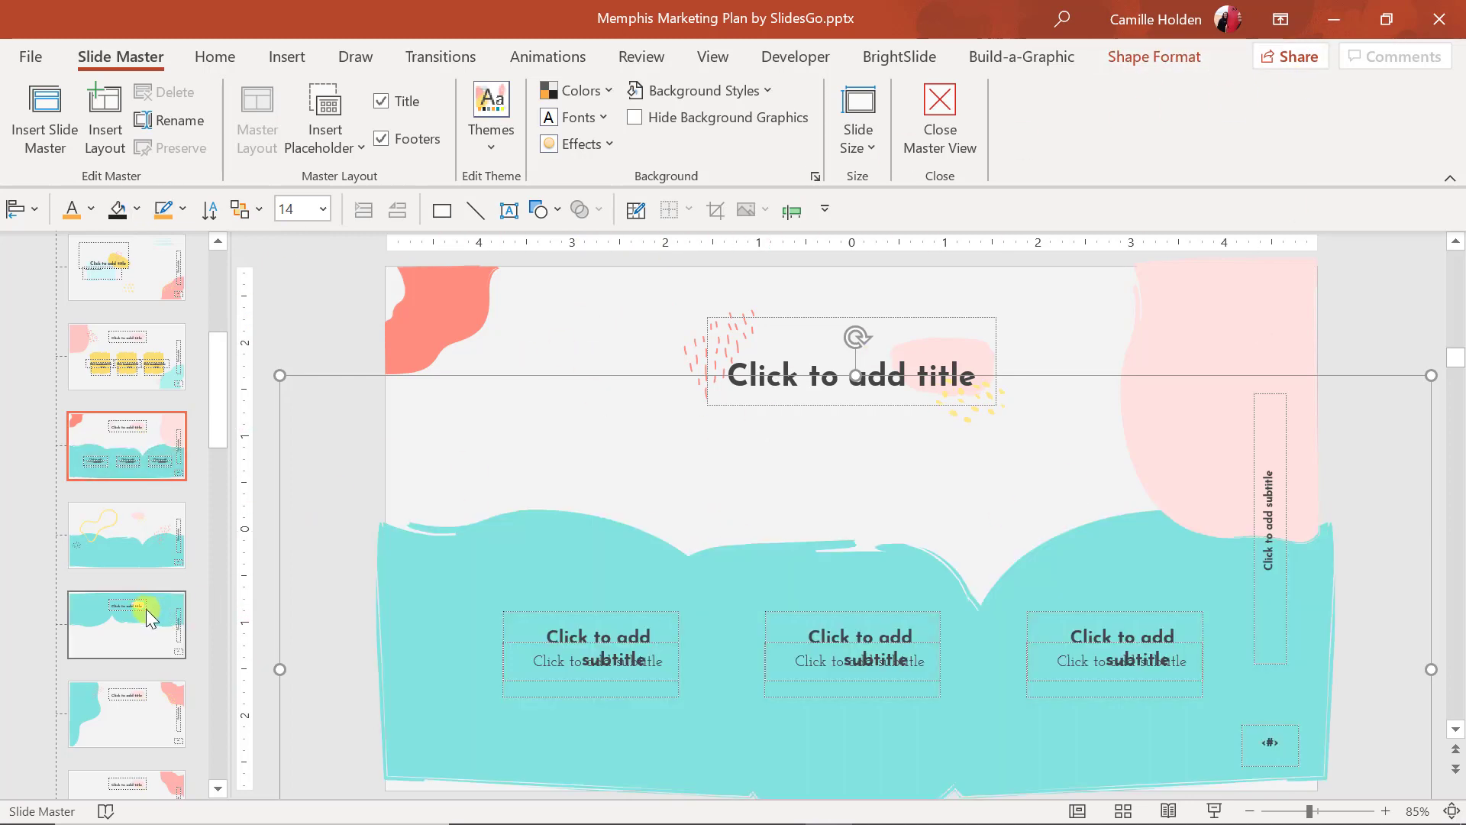
# Inspect the yellow blob layout and browse themes and colour schemes without changing anything.
pyautogui.scroll(-2, 145, 608)
pyautogui.scroll(-2, 145, 608)
pyautogui.scroll(-2, 145, 608)
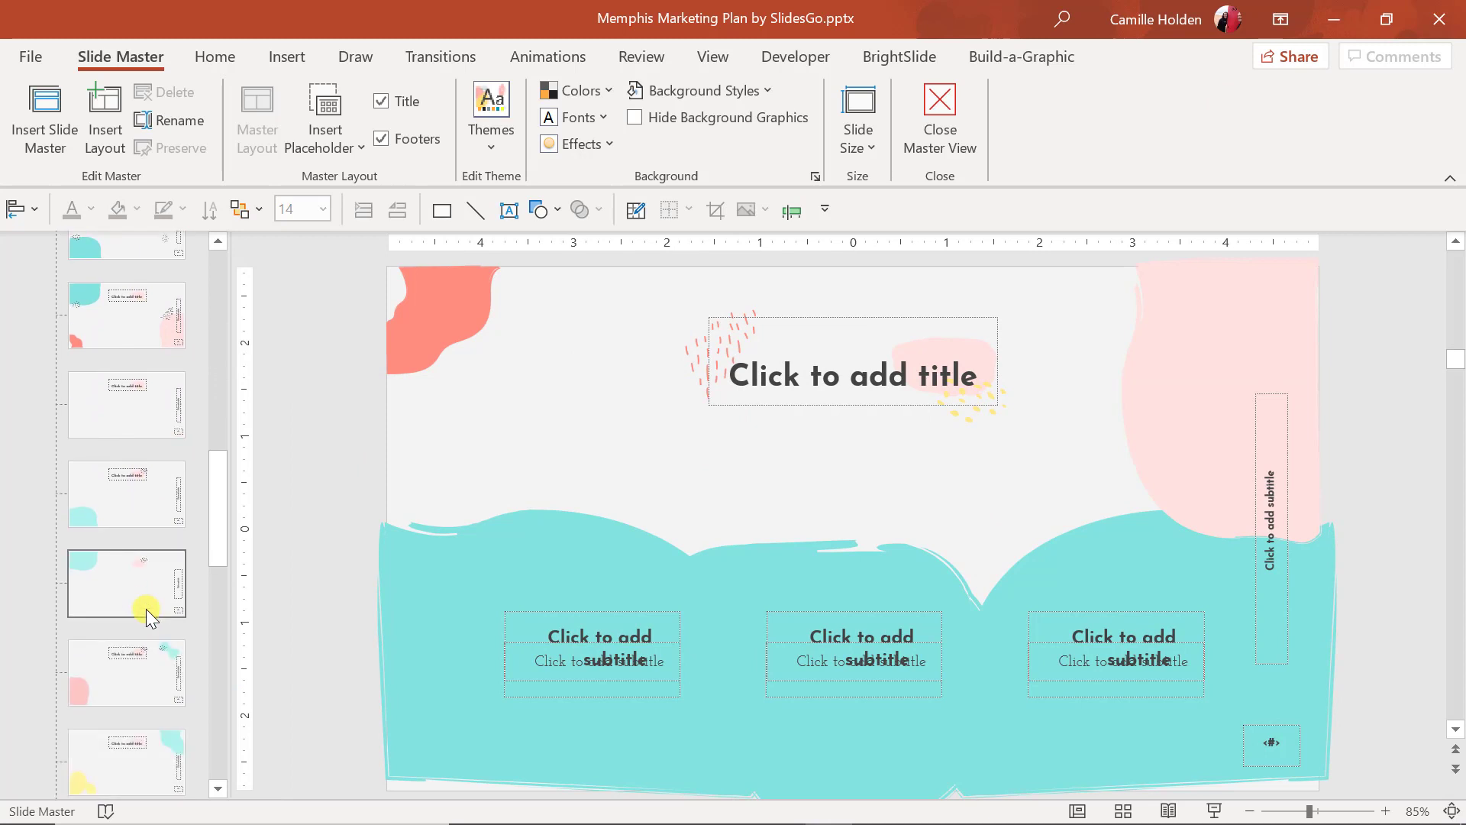
pyautogui.scroll(-2, 145, 608)
pyautogui.click(134, 753)
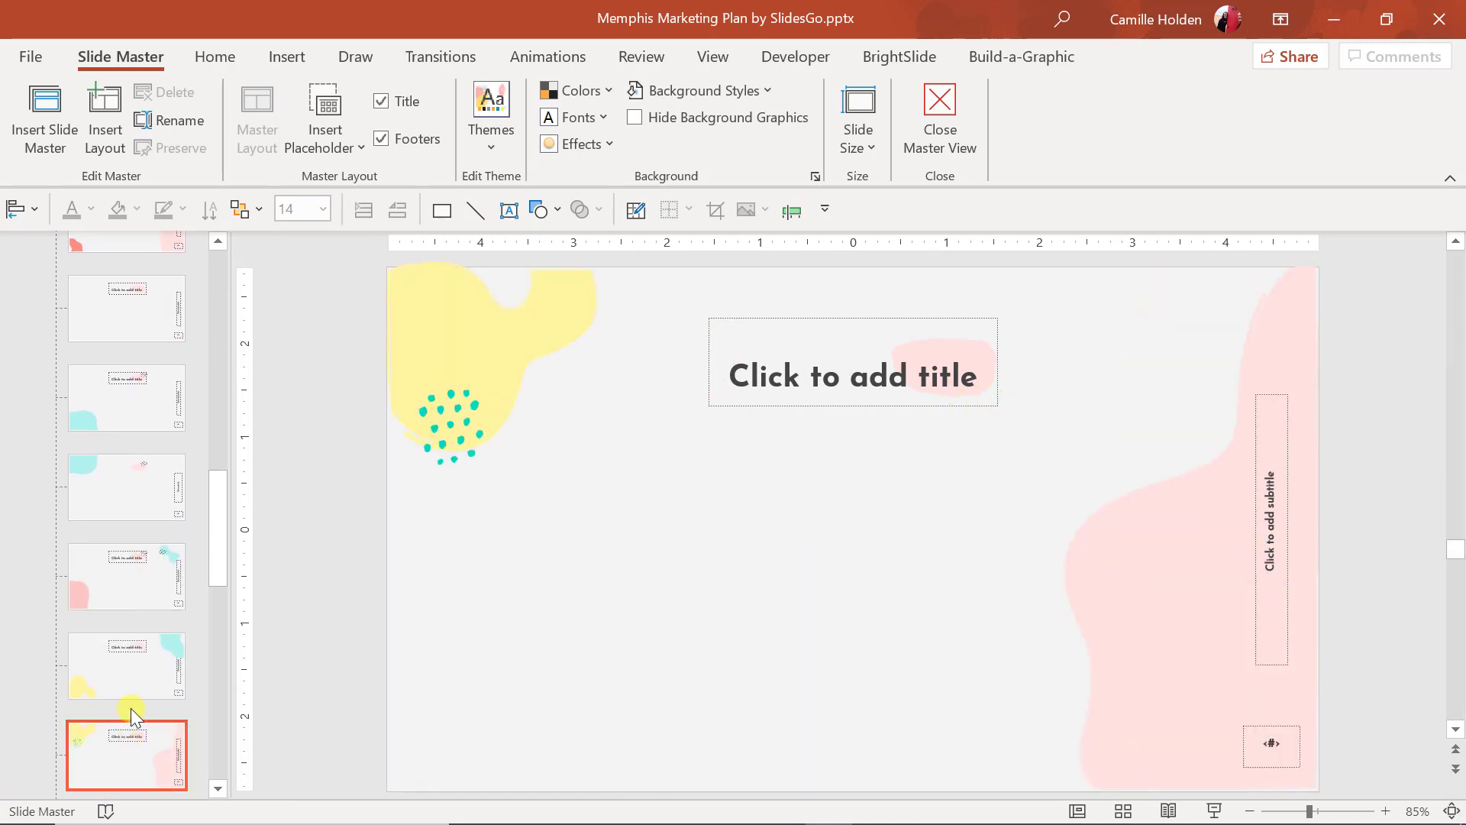
pyautogui.click(497, 328)
pyautogui.click(493, 151)
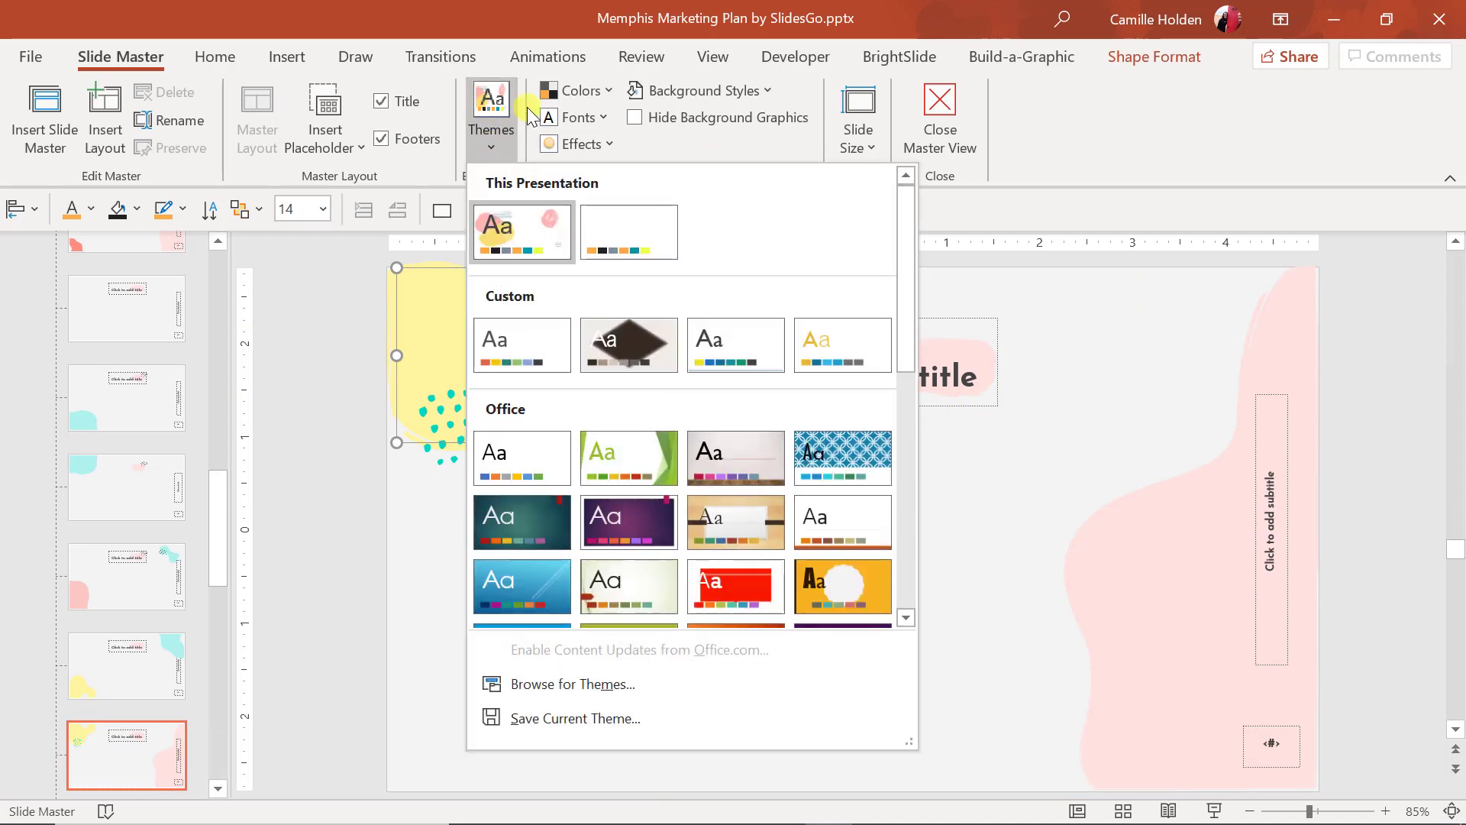
pyautogui.click(586, 91)
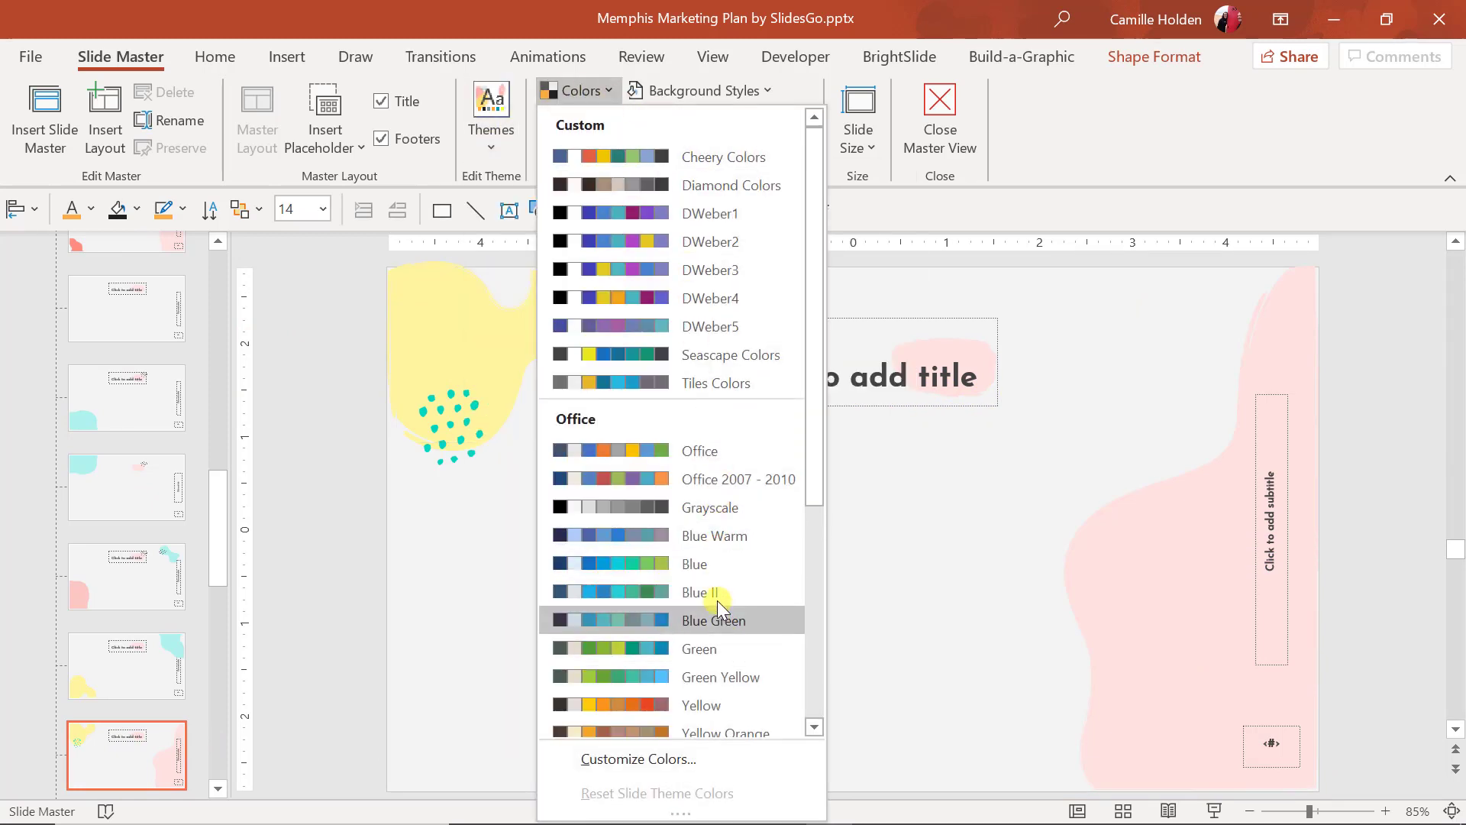
pyautogui.click(722, 707)
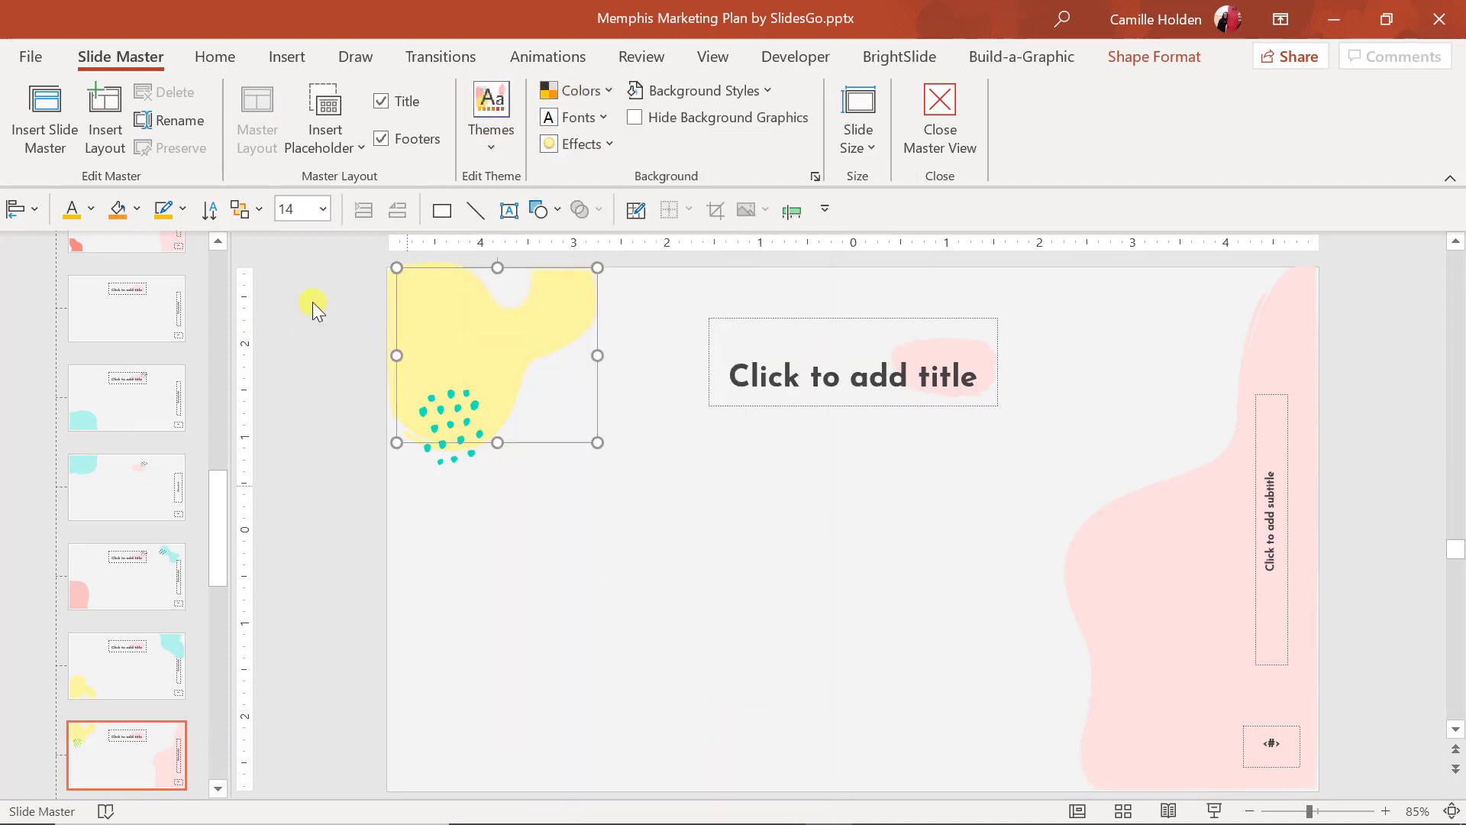
# Browse the pink banner, pink-and-yellow title and main title layouts, then the slide master.
pyautogui.scroll(-2, 114, 611)
pyautogui.scroll(-3, 153, 580)
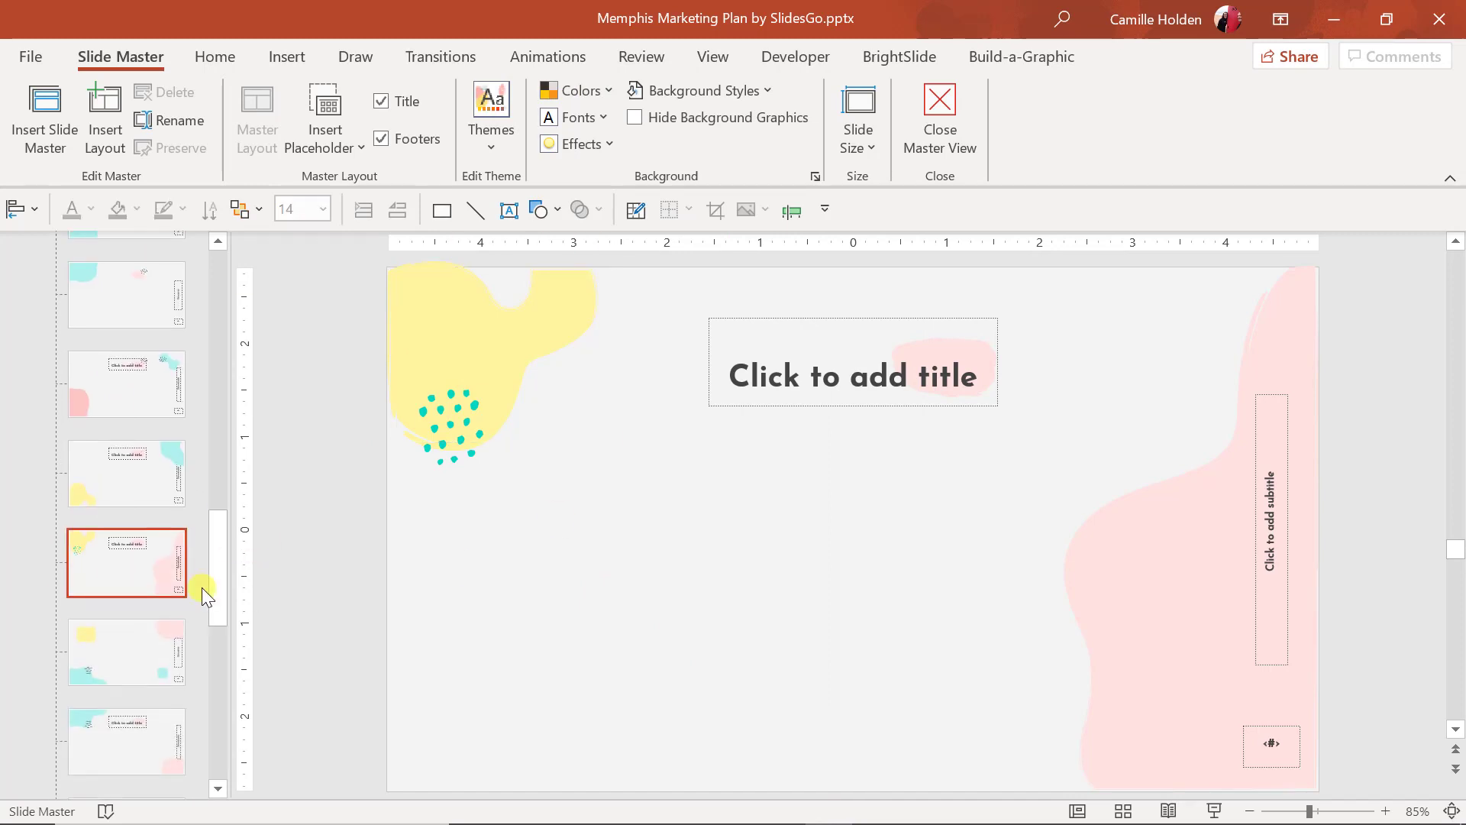
pyautogui.moveTo(209, 583); pyautogui.dragTo(212, 695)
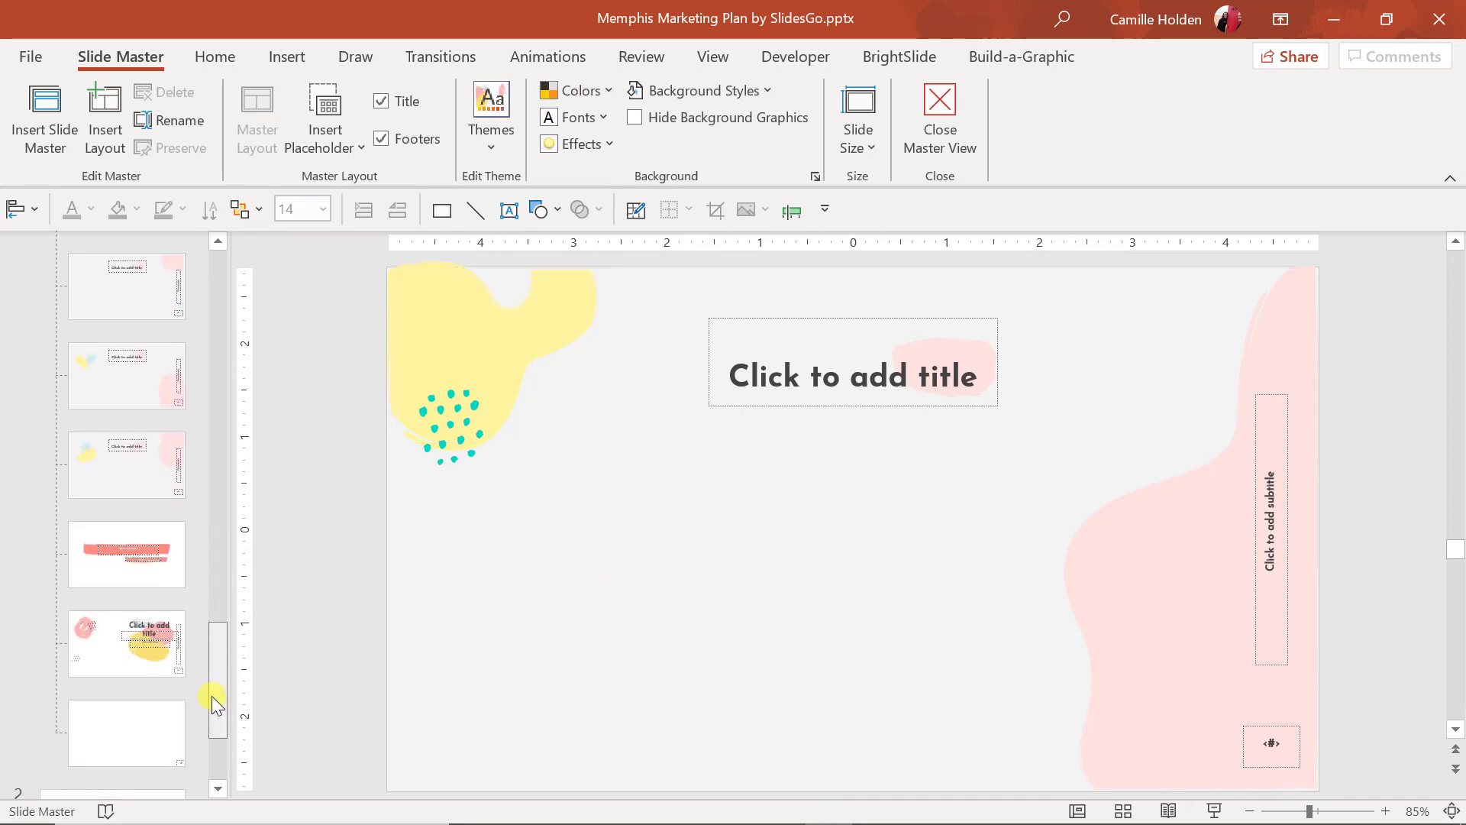
pyautogui.click(154, 584)
pyautogui.click(153, 644)
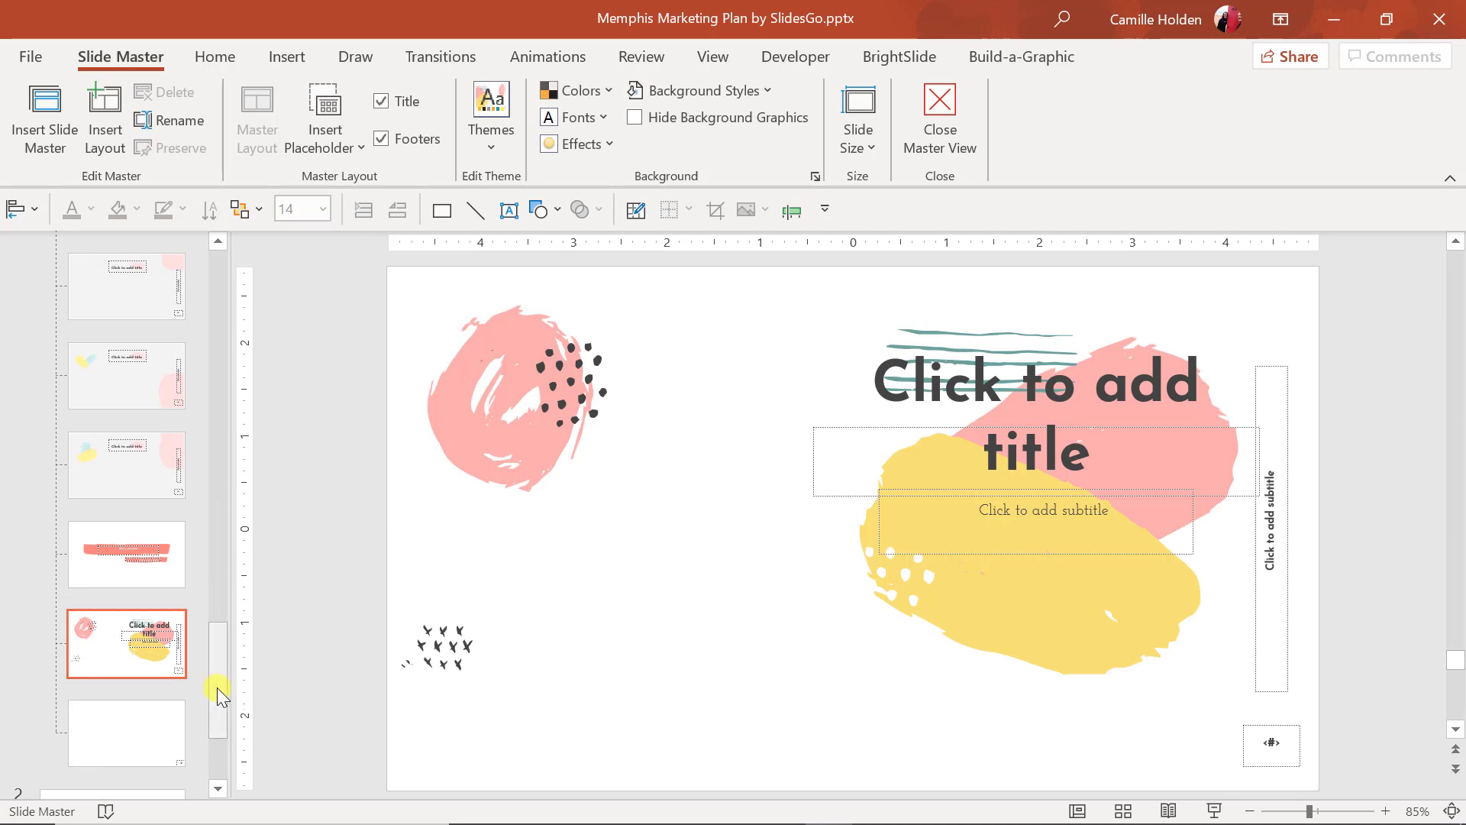
pyautogui.moveTo(219, 695); pyautogui.dragTo(210, 262)
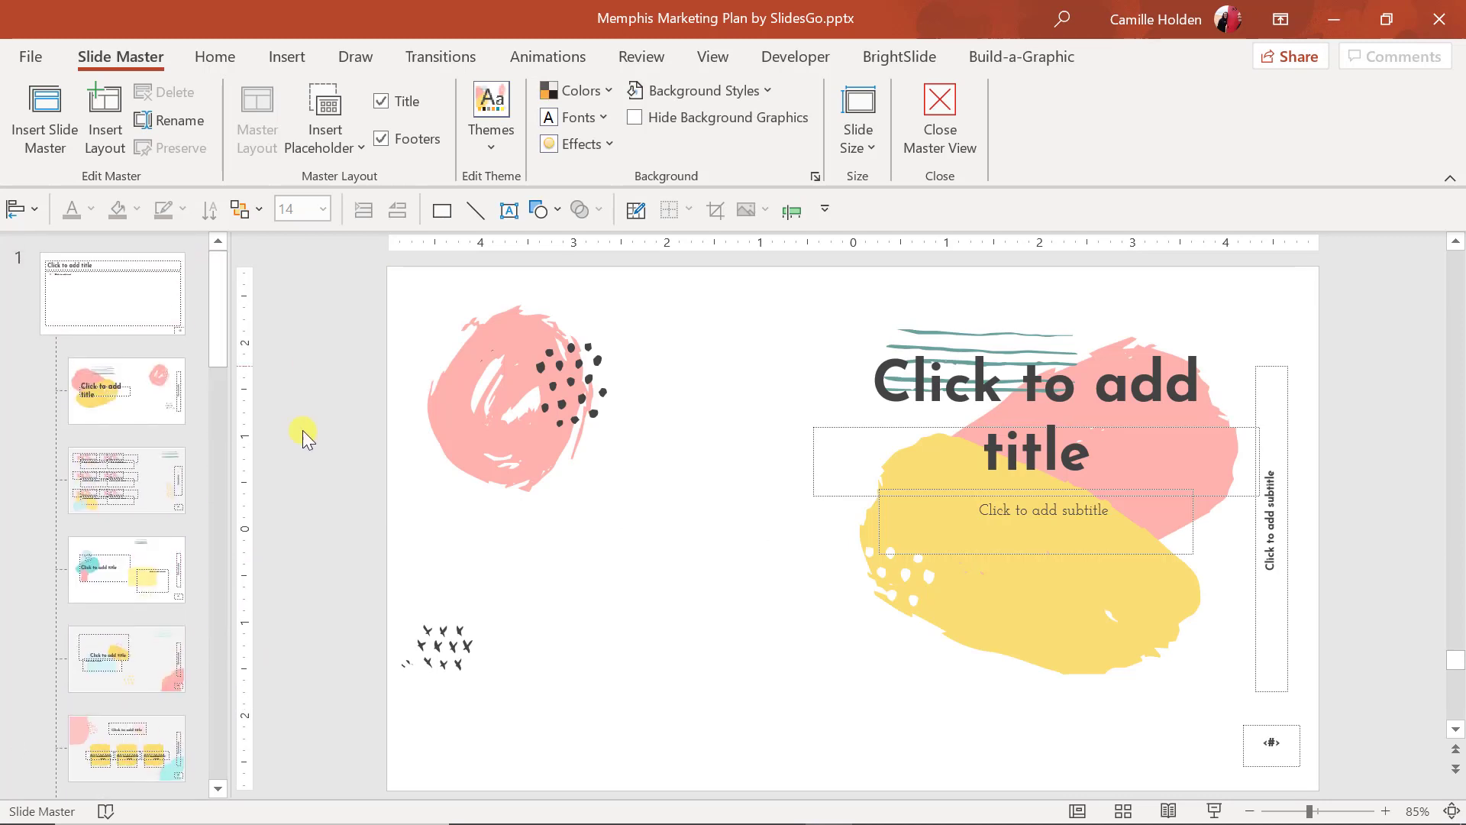
pyautogui.click(122, 406)
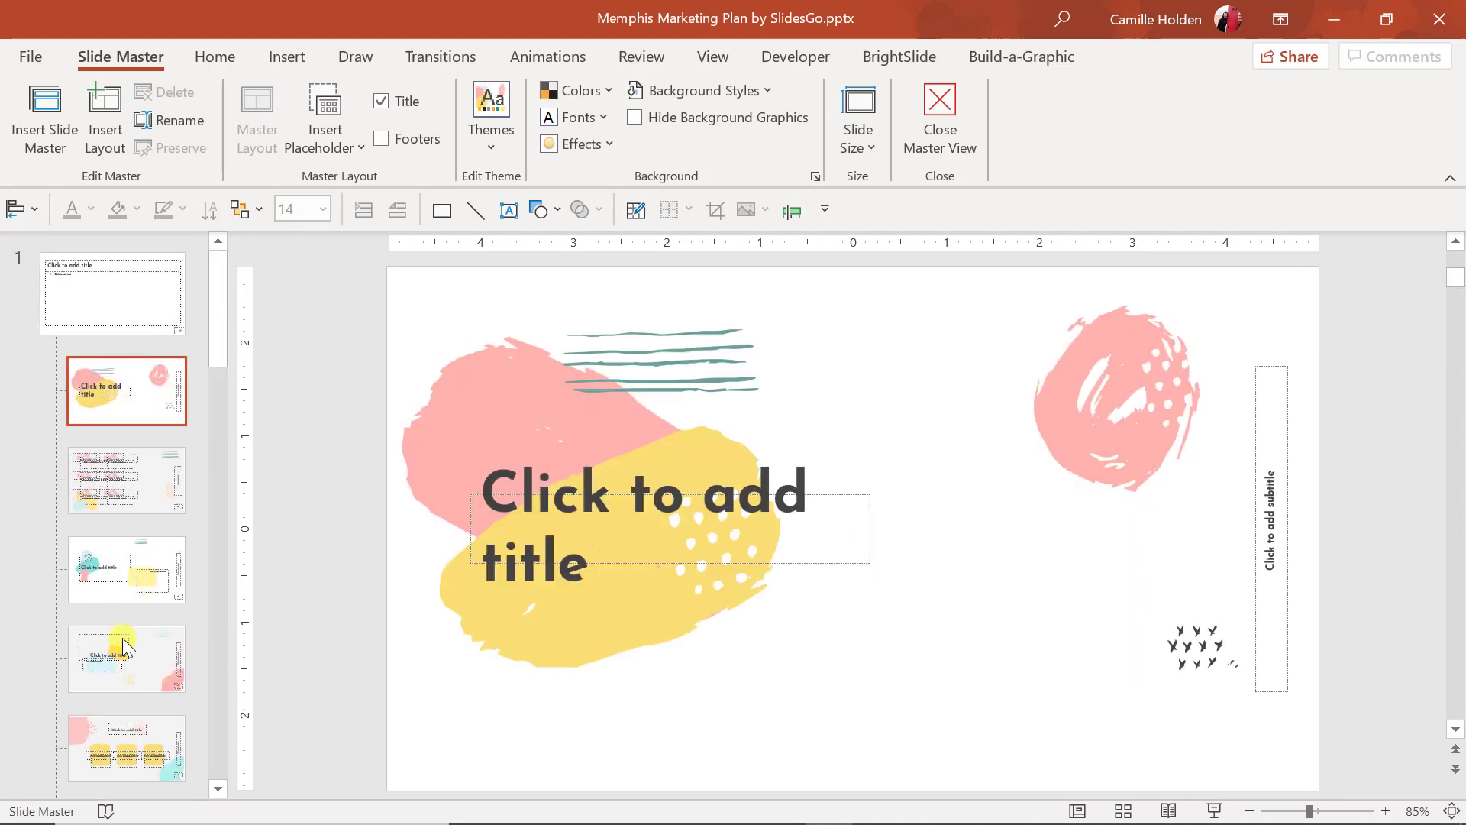
pyautogui.click(140, 293)
# Toggle the Title placeholder checkbox on the blue-and-yellow blob layout.
pyautogui.scroll(-3, 145, 481)
pyautogui.scroll(-3, 157, 534)
pyautogui.scroll(-2, 168, 578)
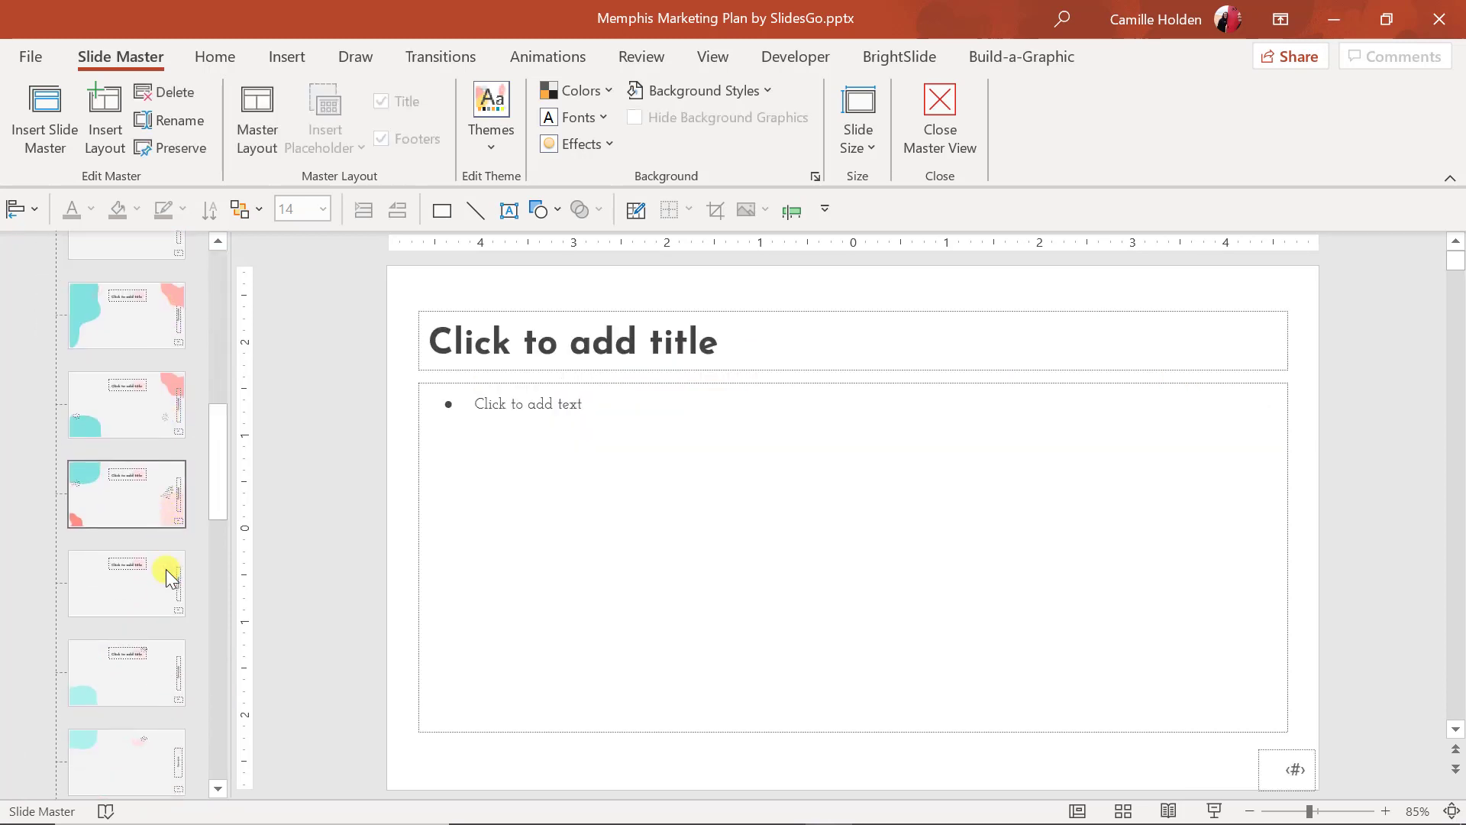
pyautogui.scroll(-2, 168, 578)
pyautogui.scroll(-2, 167, 570)
pyautogui.scroll(-2, 153, 618)
pyautogui.scroll(-2, 143, 611)
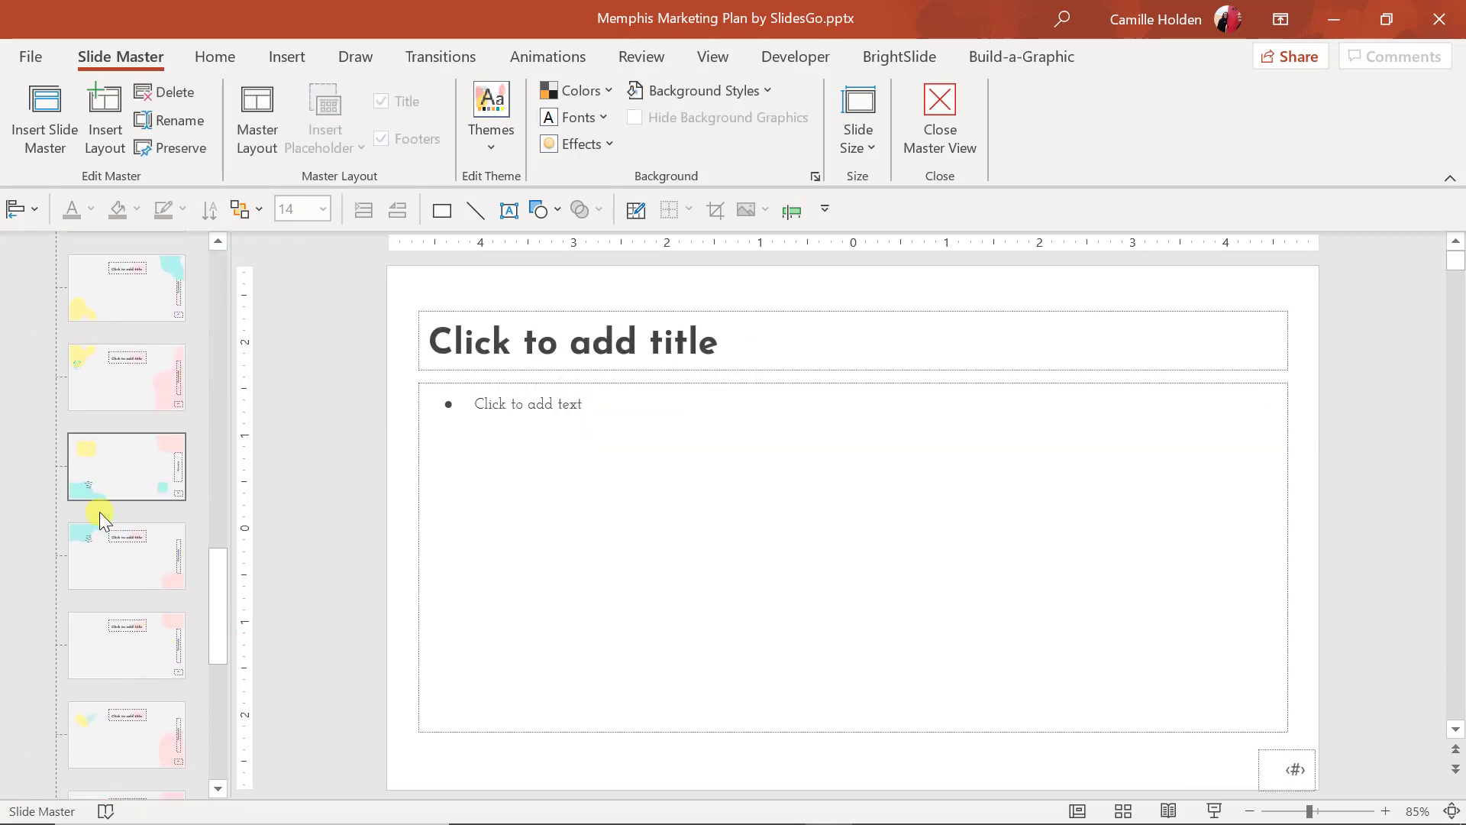
pyautogui.scroll(-2, 153, 680)
pyautogui.scroll(-2, 153, 680)
pyautogui.scroll(-2, 153, 679)
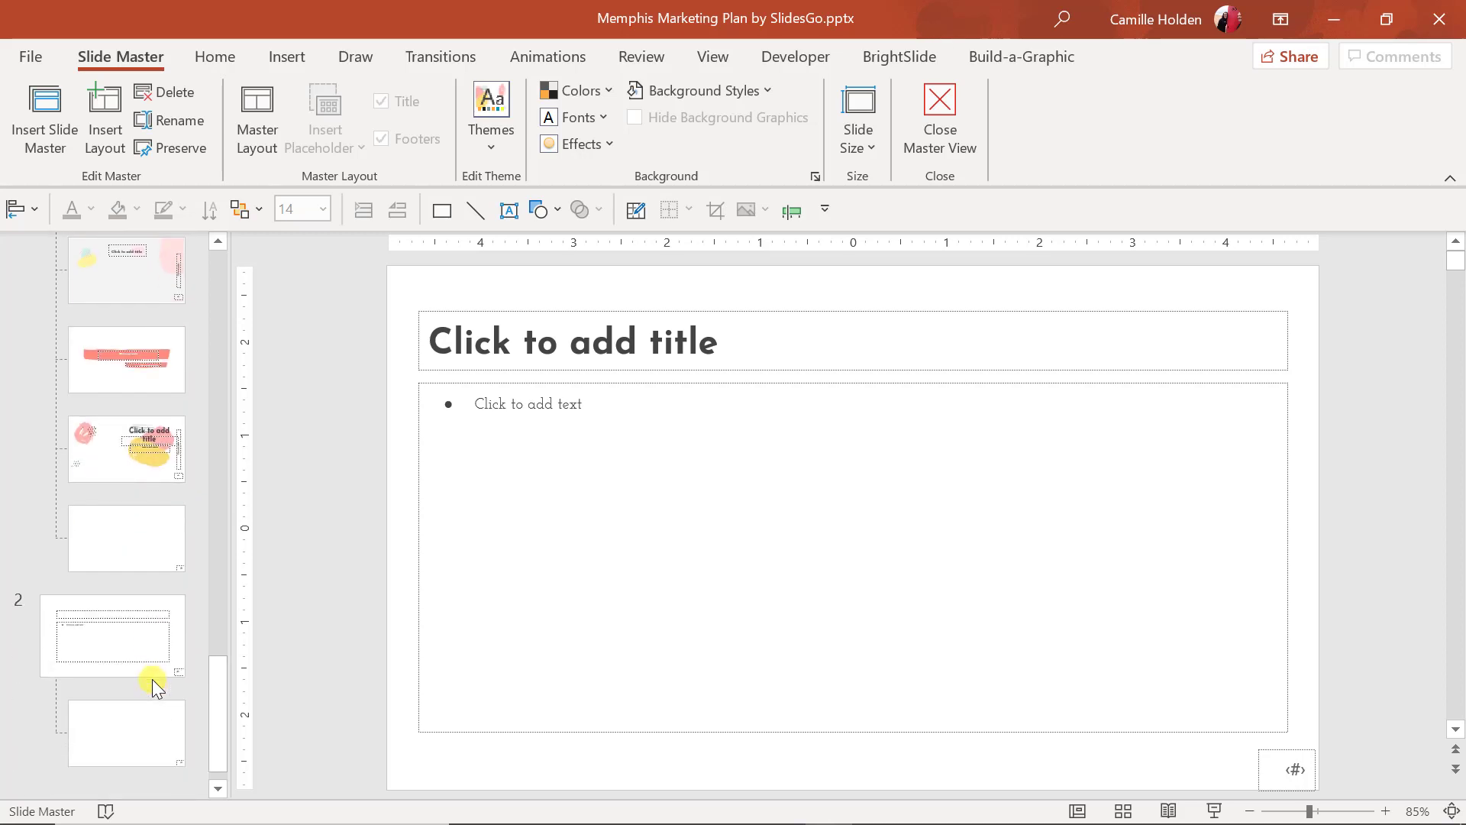
pyautogui.scroll(3, 153, 679)
pyautogui.click(168, 490)
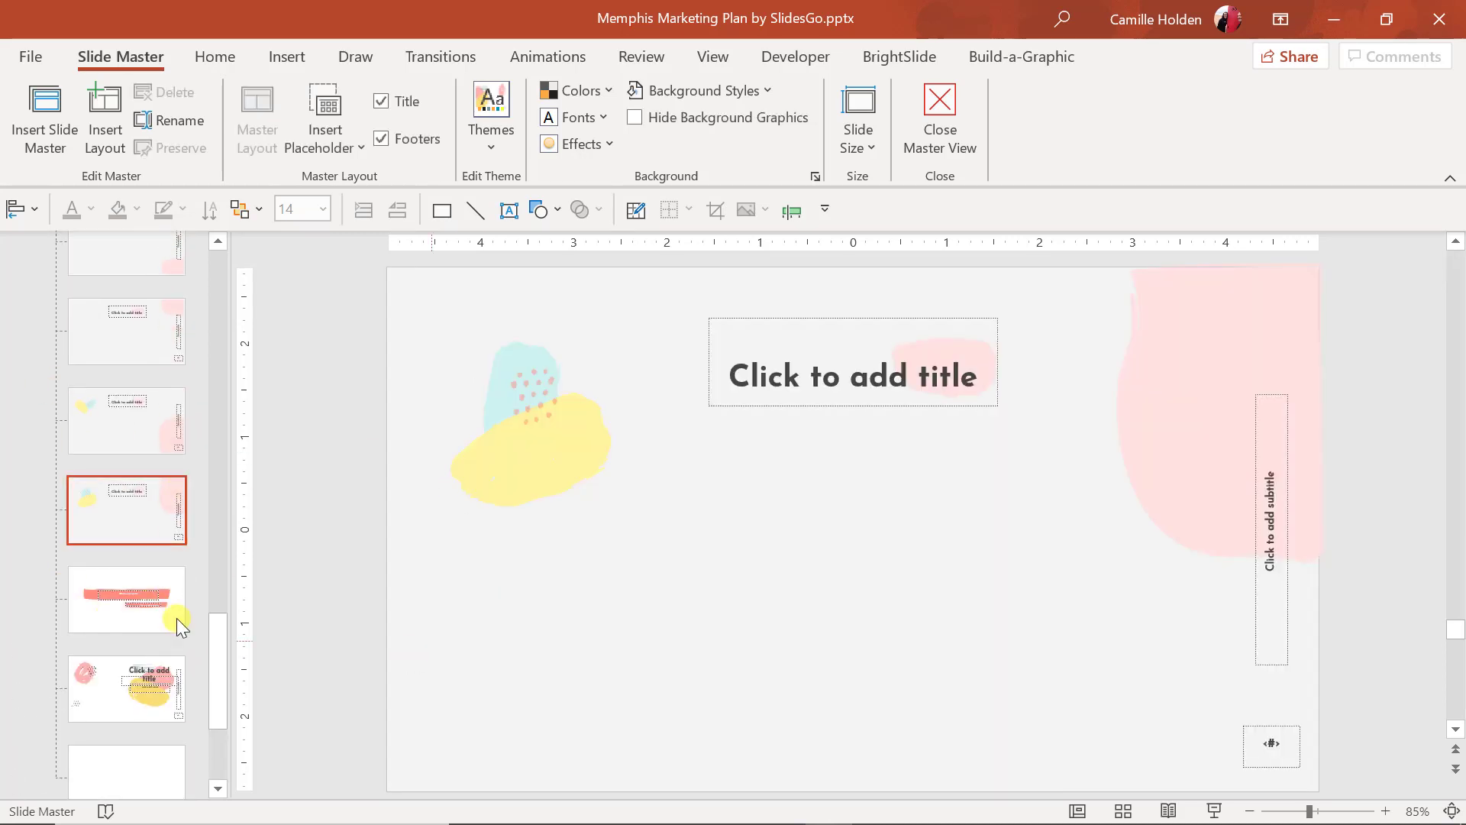
pyautogui.scroll(3, 137, 466)
pyautogui.scroll(-2, 150, 464)
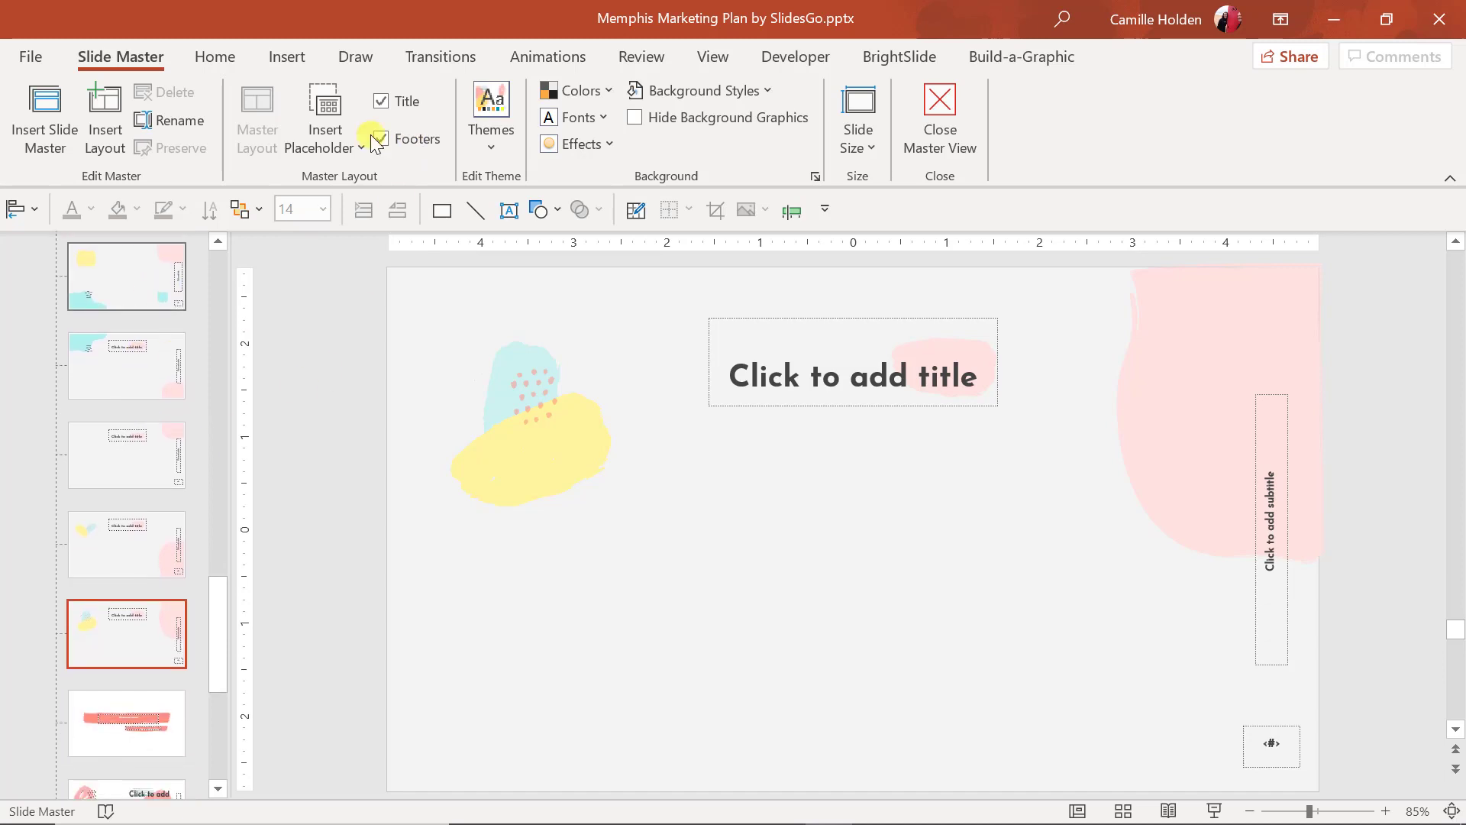
pyautogui.click(395, 99)
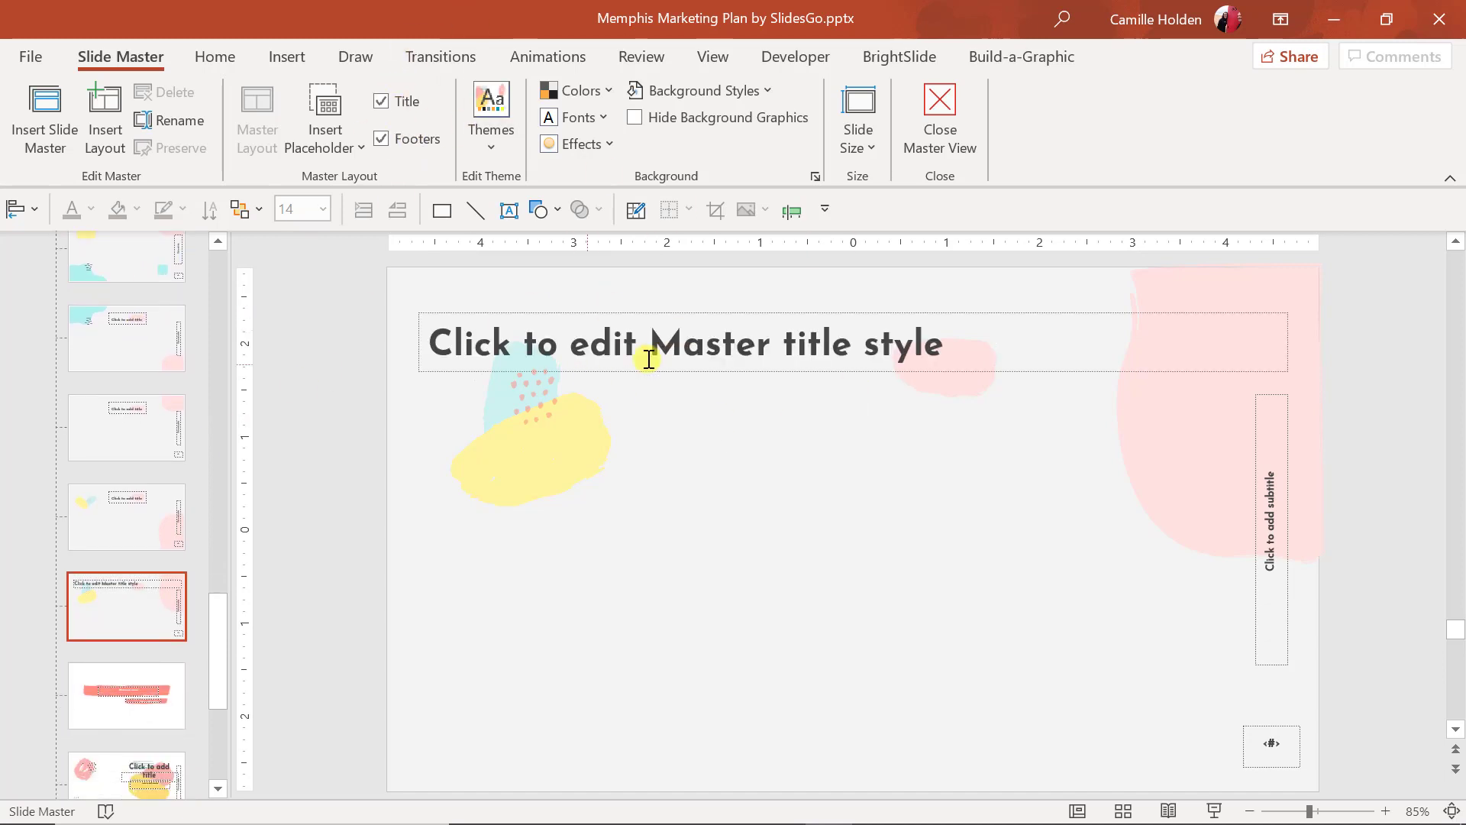
# Compare neighbouring layouts, then close Master View back to the slides.
pyautogui.click(107, 516)
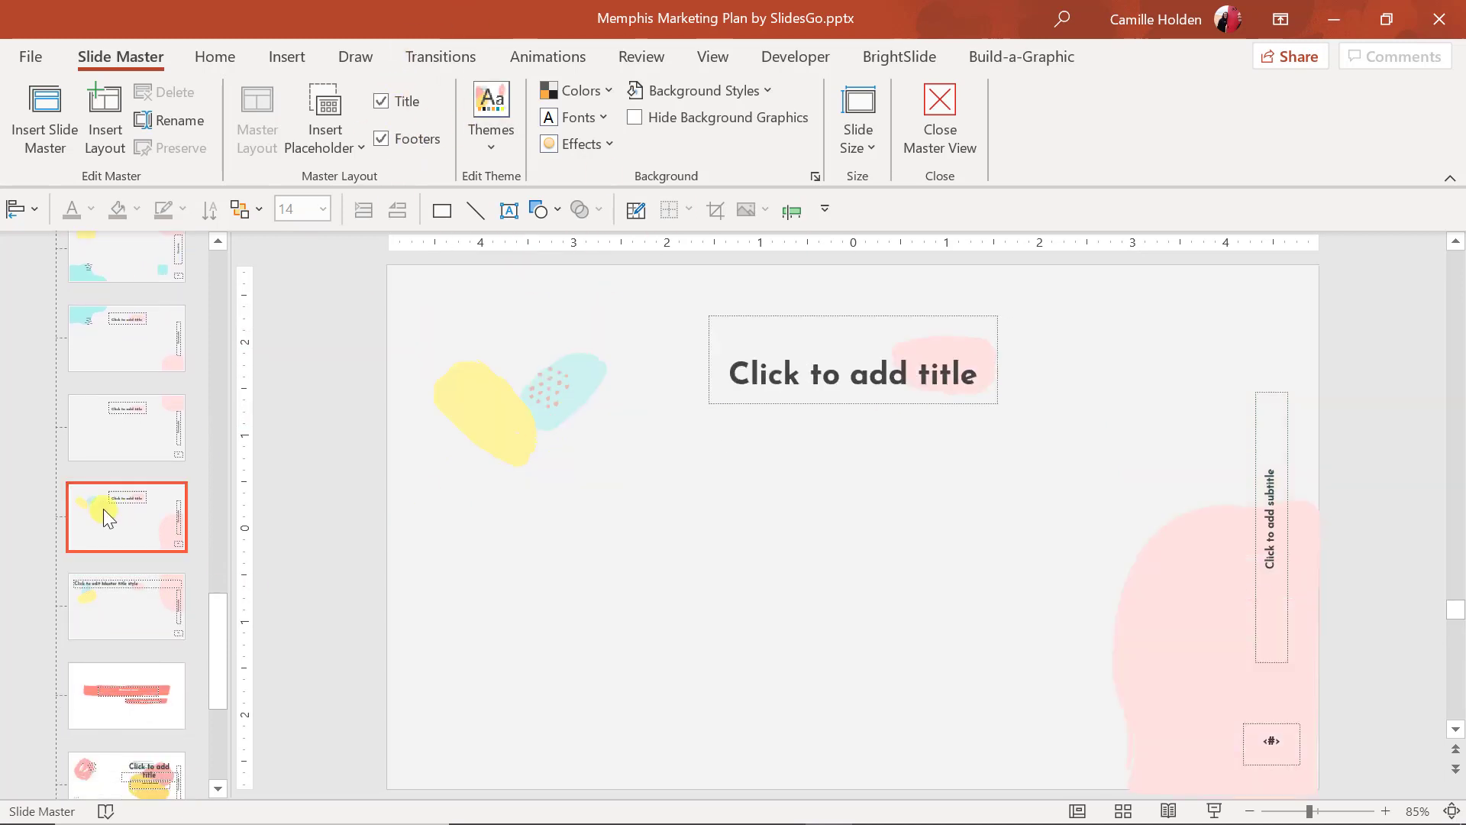
pyautogui.click(138, 413)
pyautogui.click(137, 620)
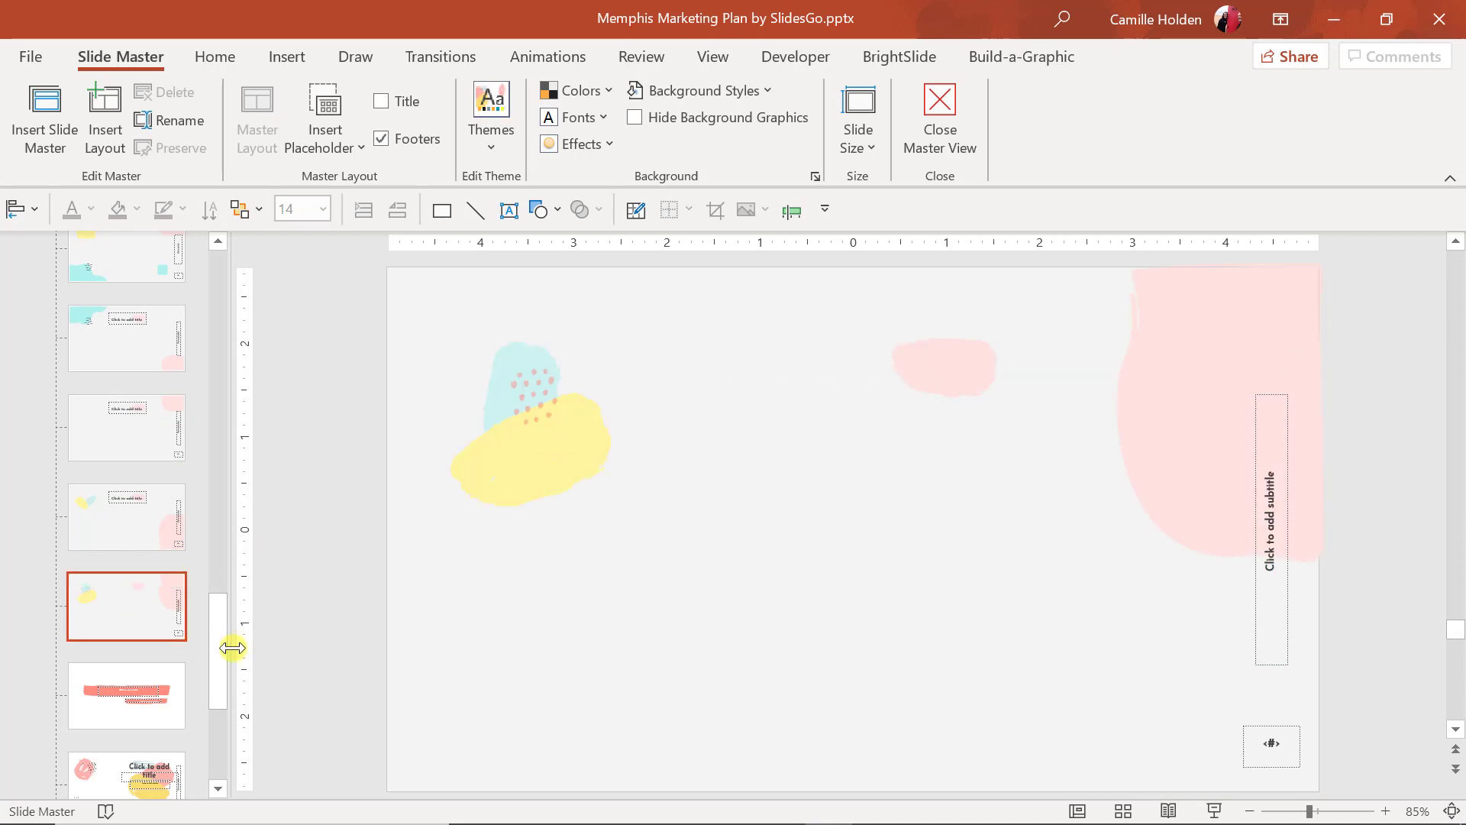
pyautogui.moveTo(220, 647); pyautogui.dragTo(211, 305)
pyautogui.click(184, 398)
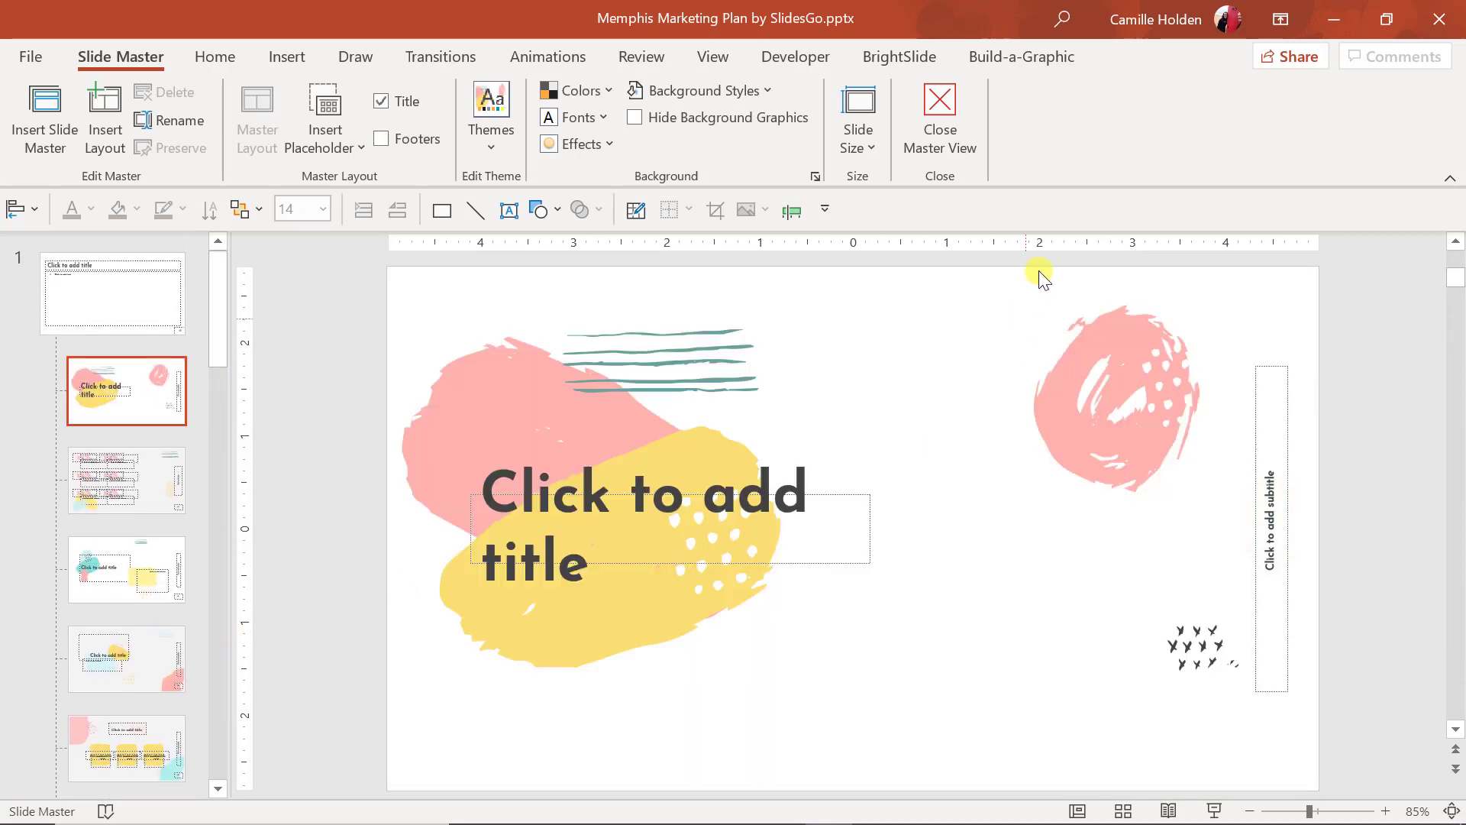
pyautogui.click(942, 108)
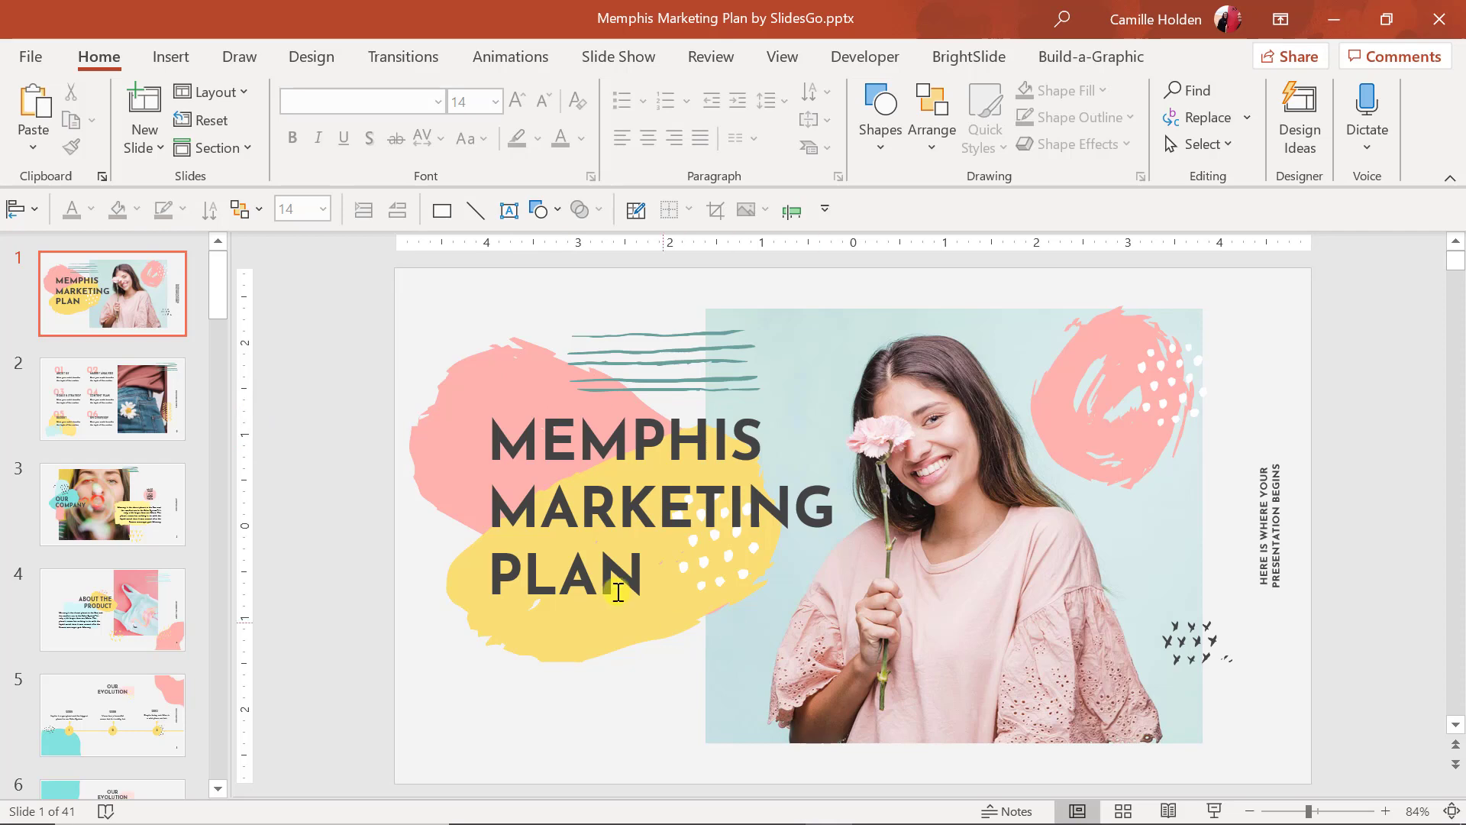
# Scroll the slide thumbnail pane down to reach the quote slide 9.
pyautogui.scroll(-2, 608, 349)
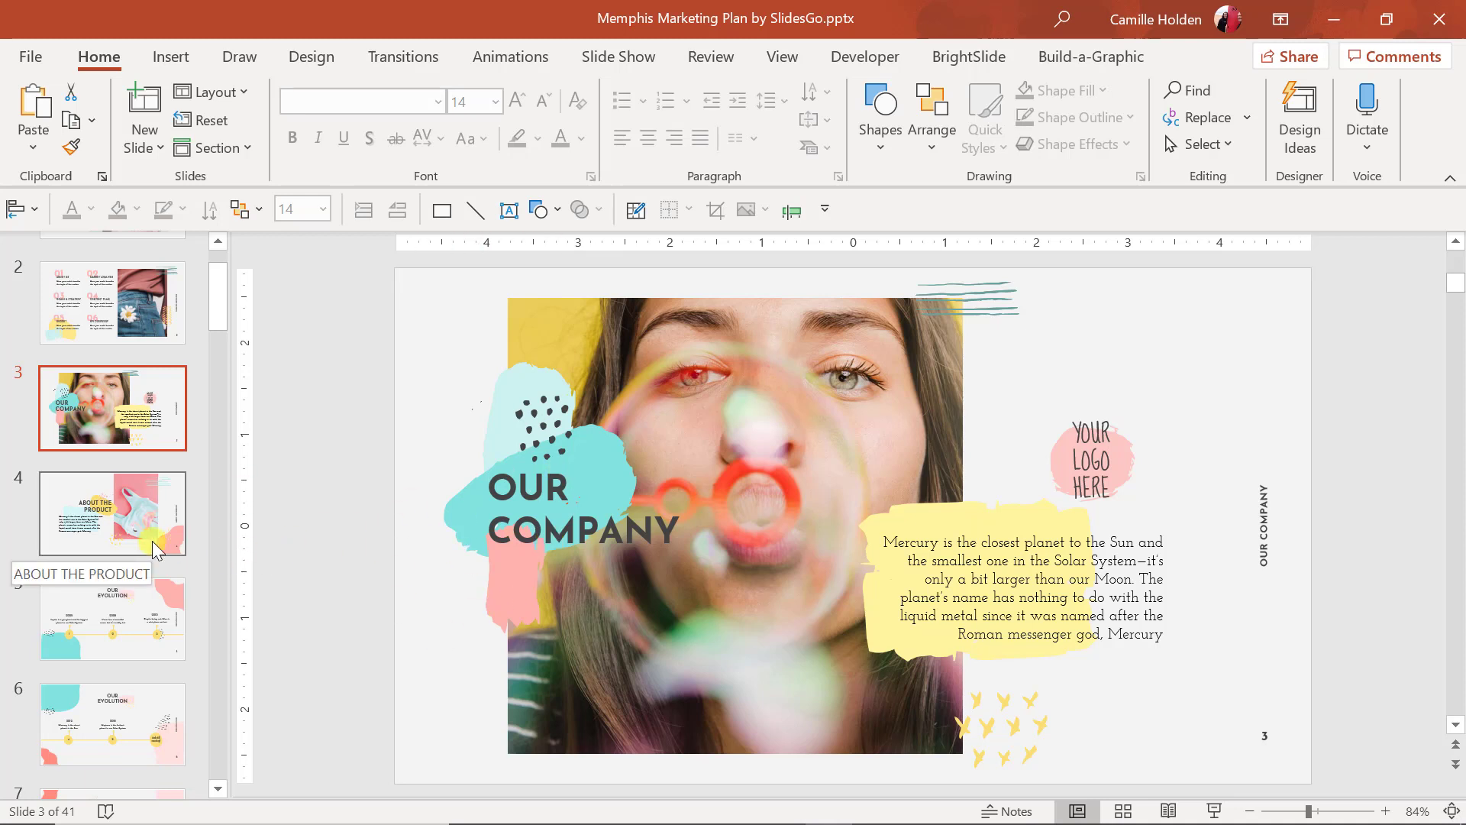
pyautogui.scroll(-3, 153, 540)
pyautogui.scroll(-2, 152, 541)
# Set slide 9's background to a white (Automatic) solid fill via Format Background.
pyautogui.click(133, 657)
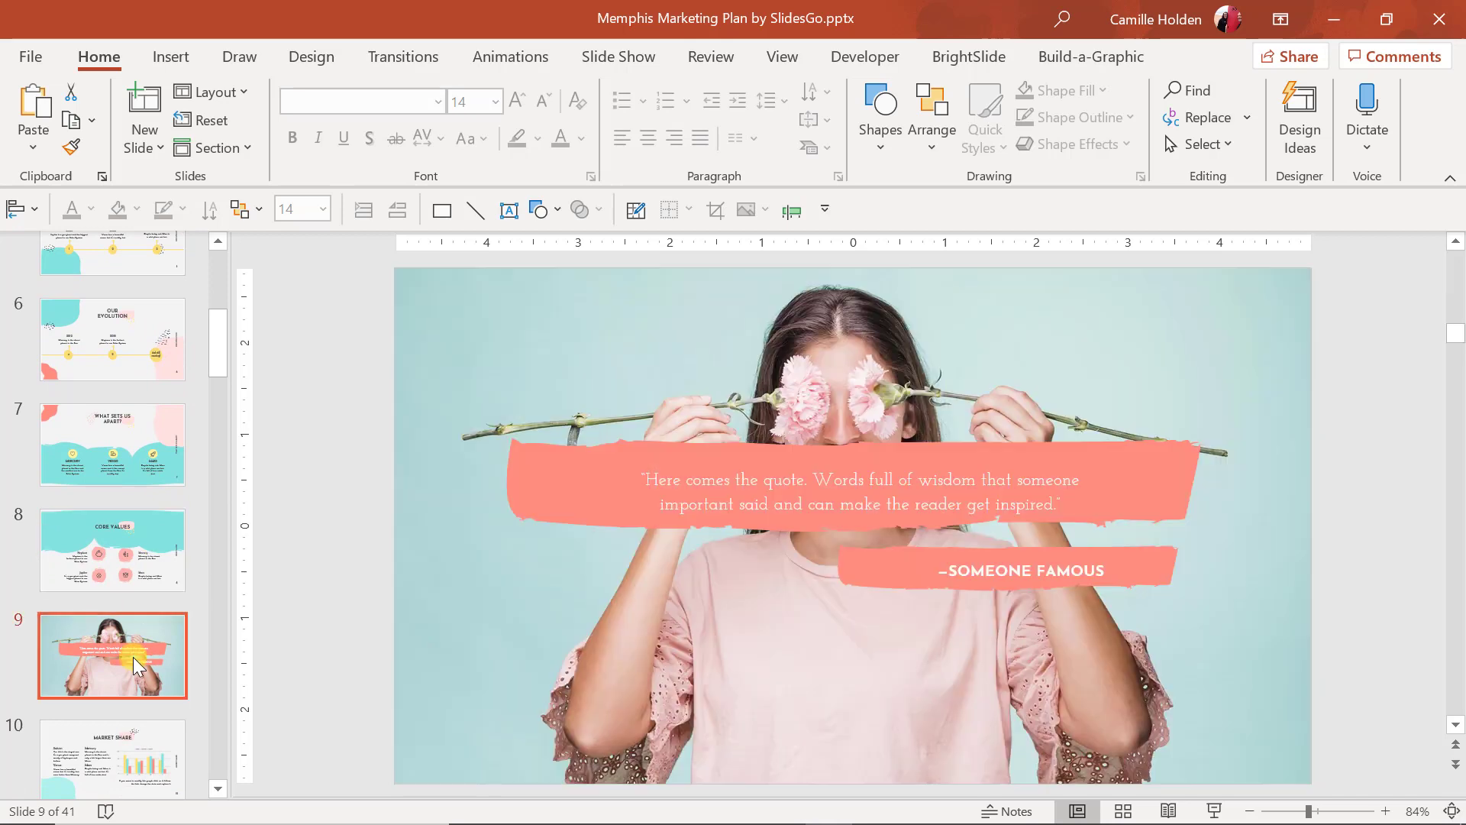
pyautogui.rightClick(794, 342)
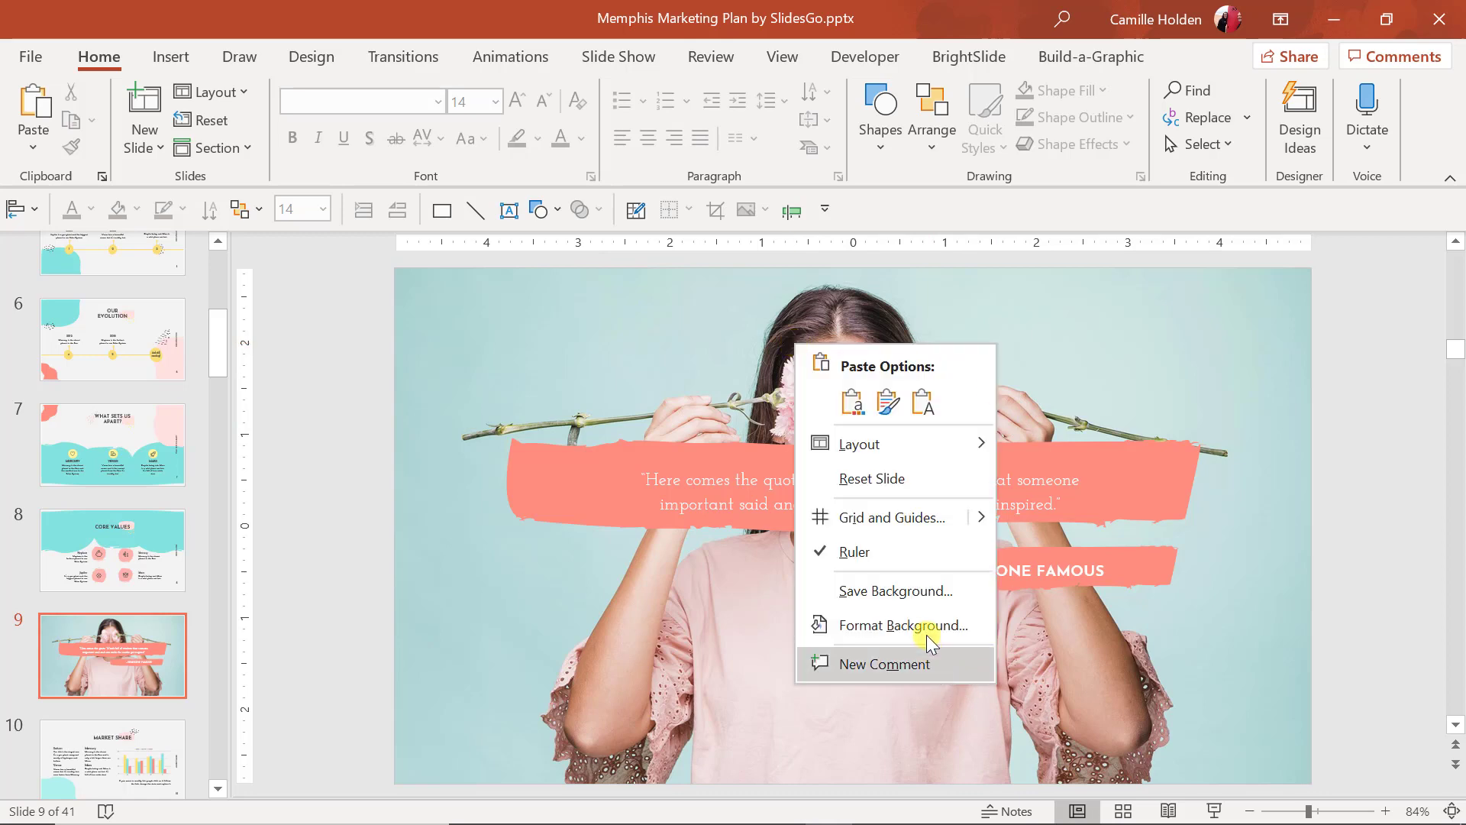
pyautogui.click(924, 609)
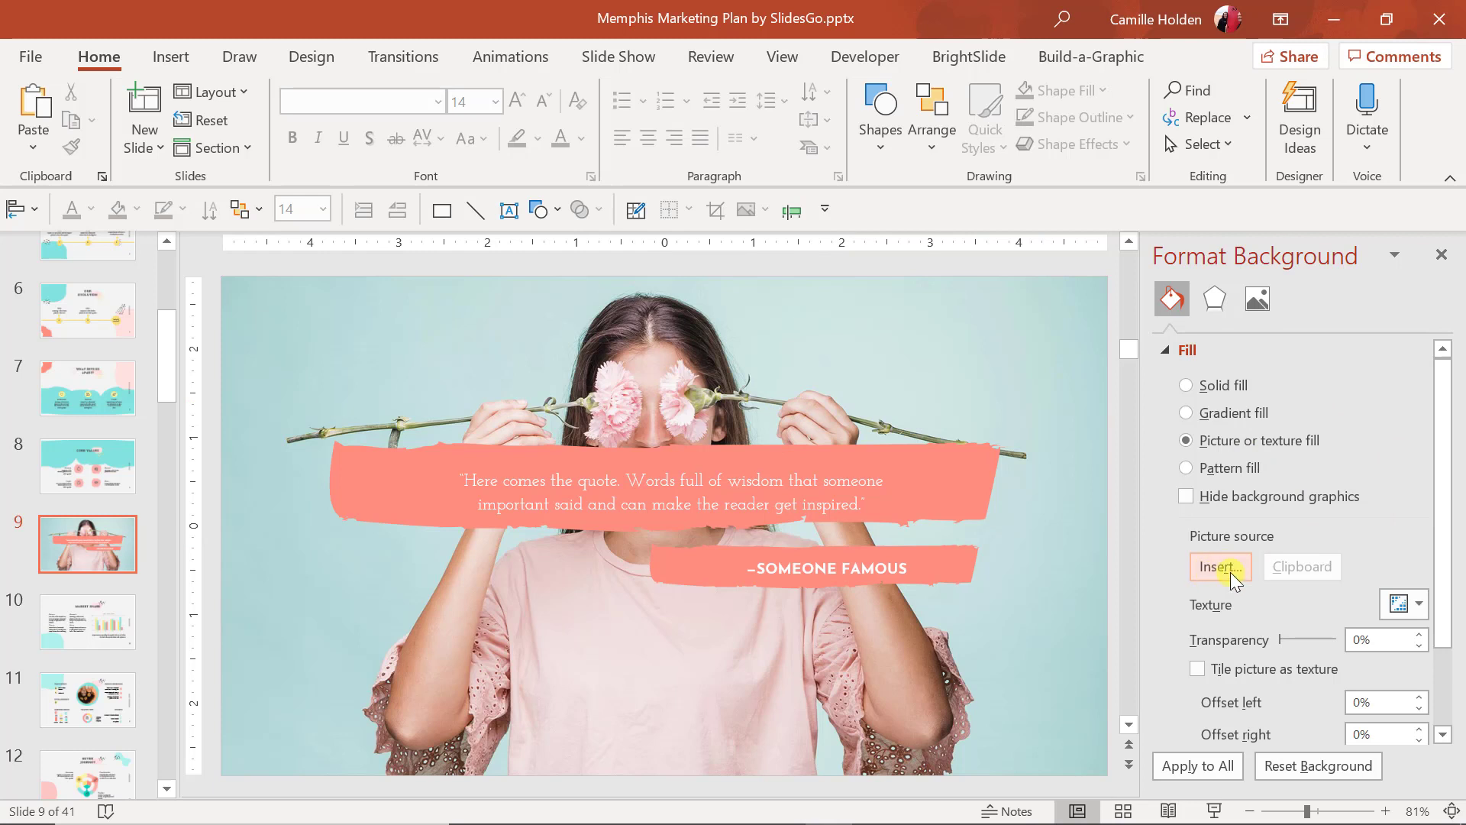
pyautogui.click(1193, 386)
pyautogui.click(1401, 542)
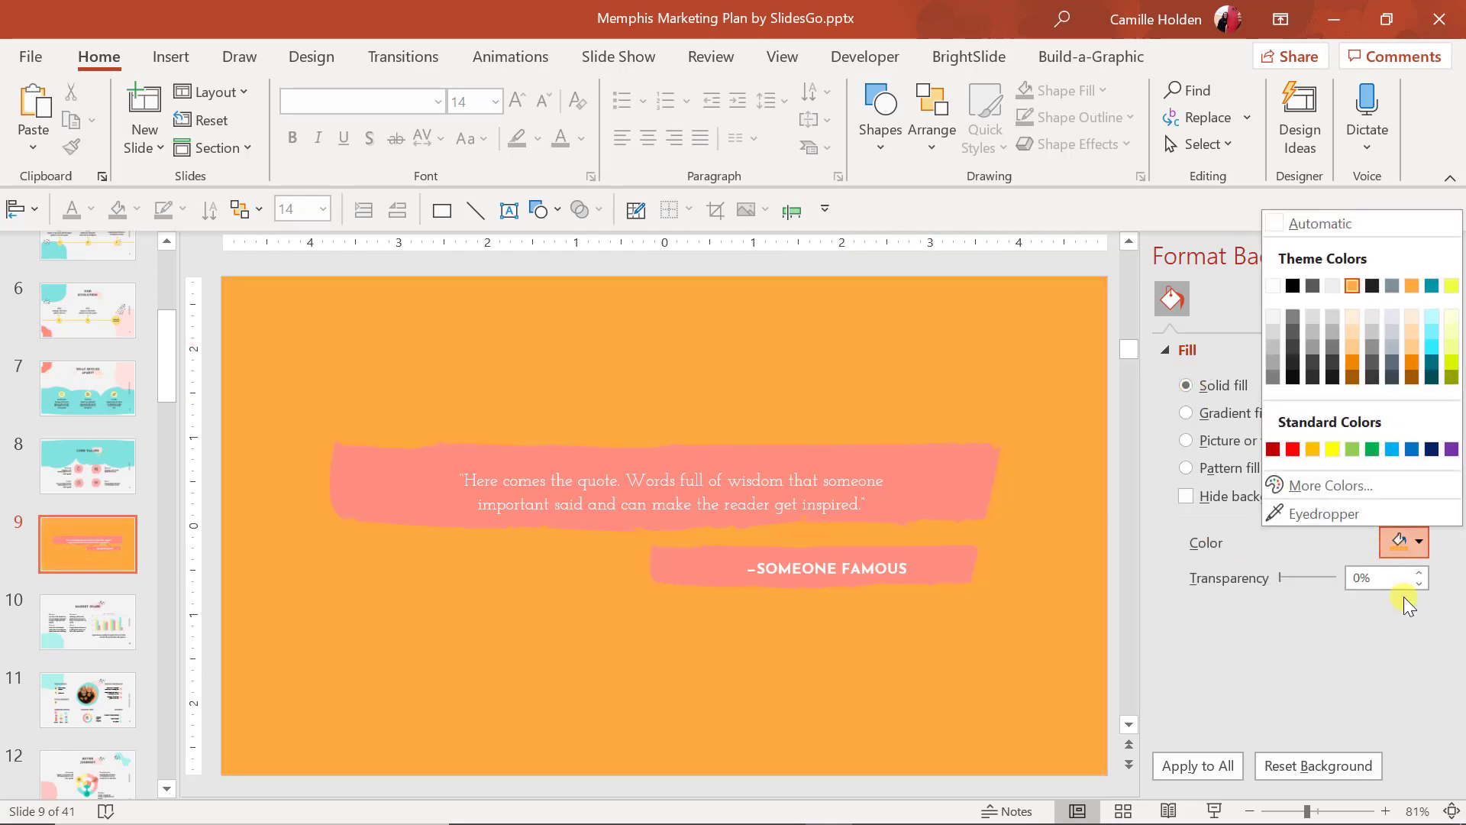
pyautogui.click(1306, 222)
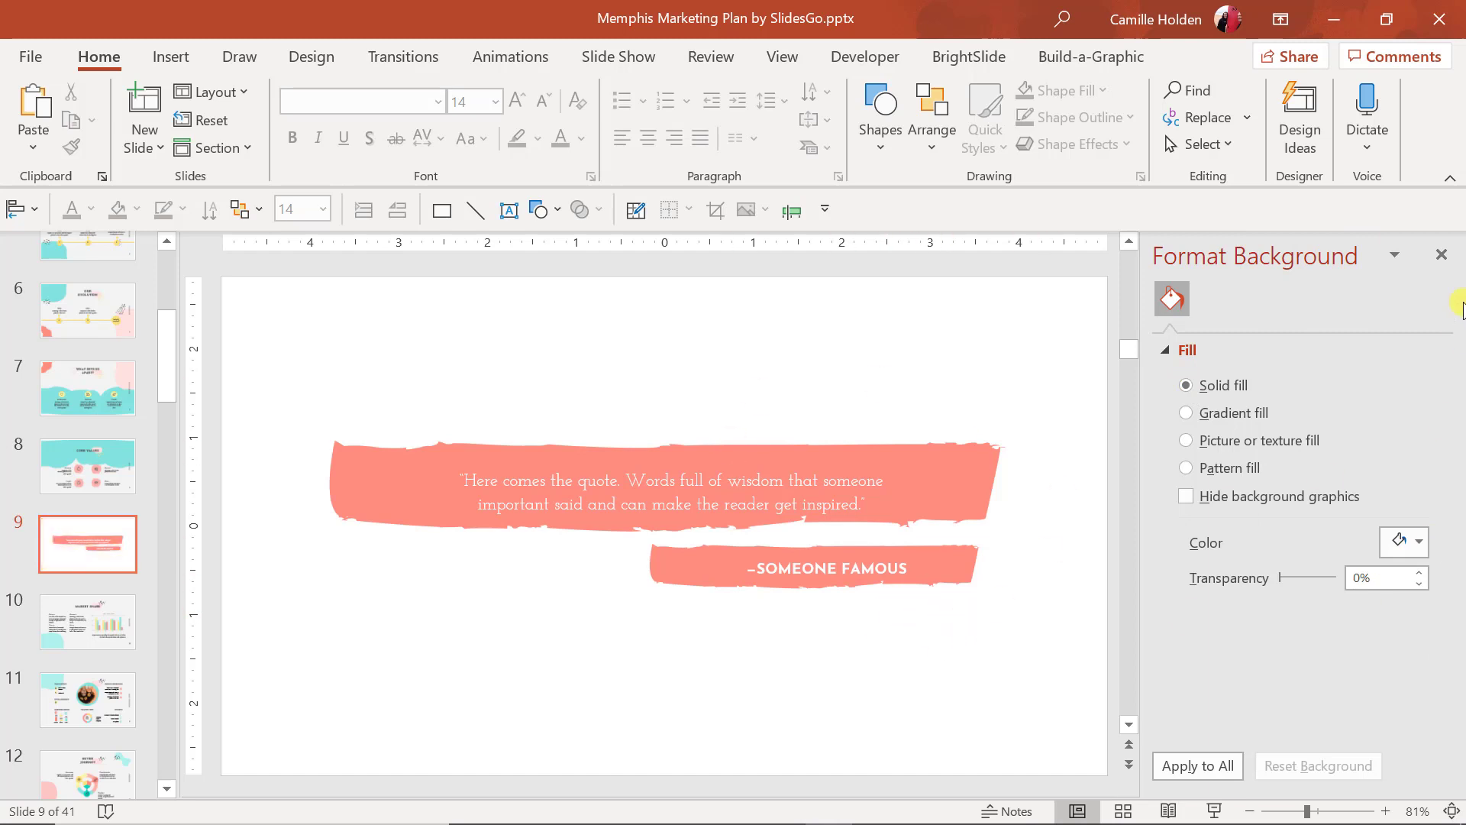
pyautogui.click(1441, 255)
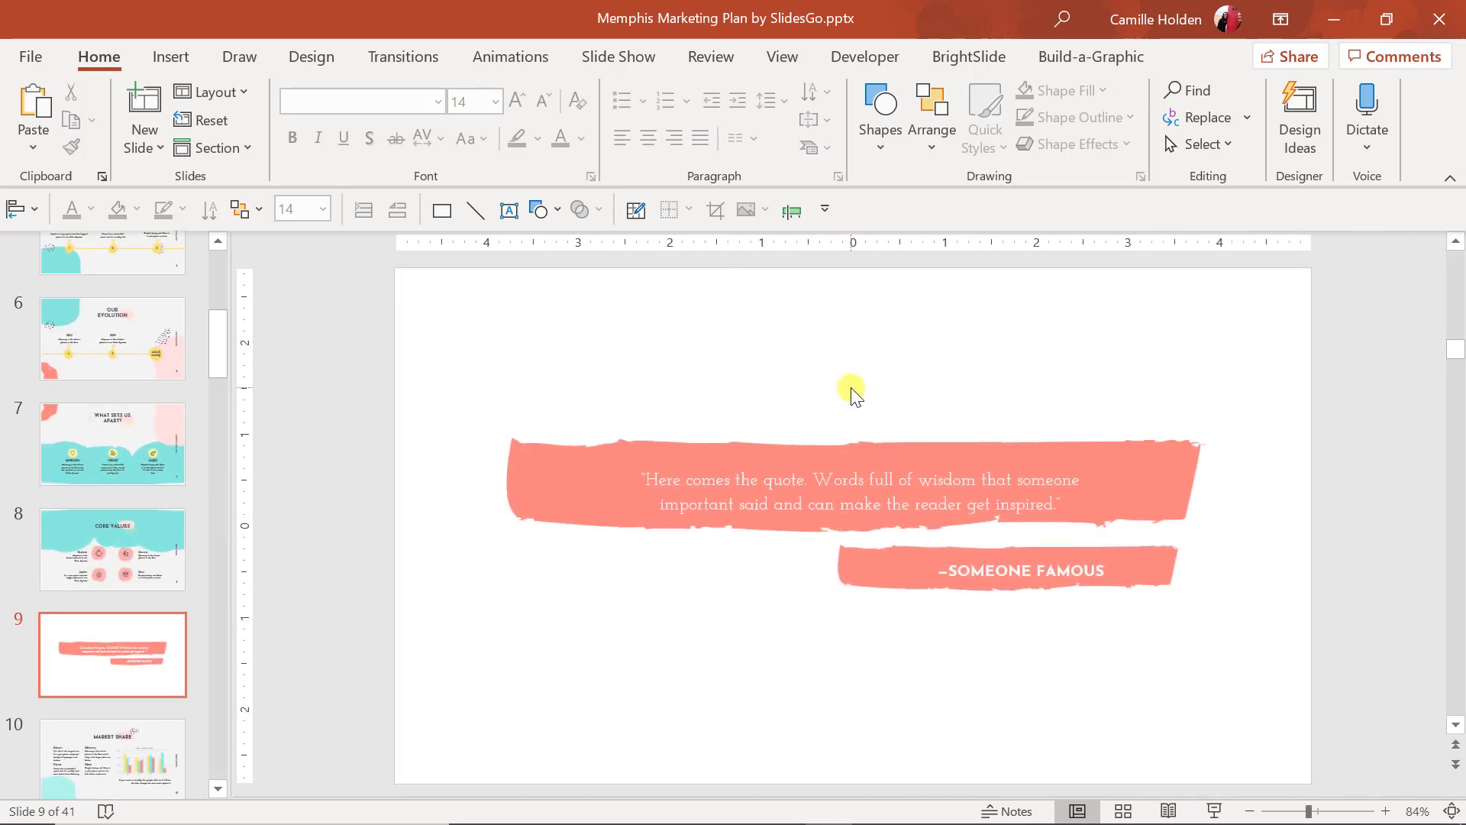
# Drag the street portrait photo from the Pexels folder onto slide 9, aligned left.
pyautogui.hotkey('alt', 'Tab')
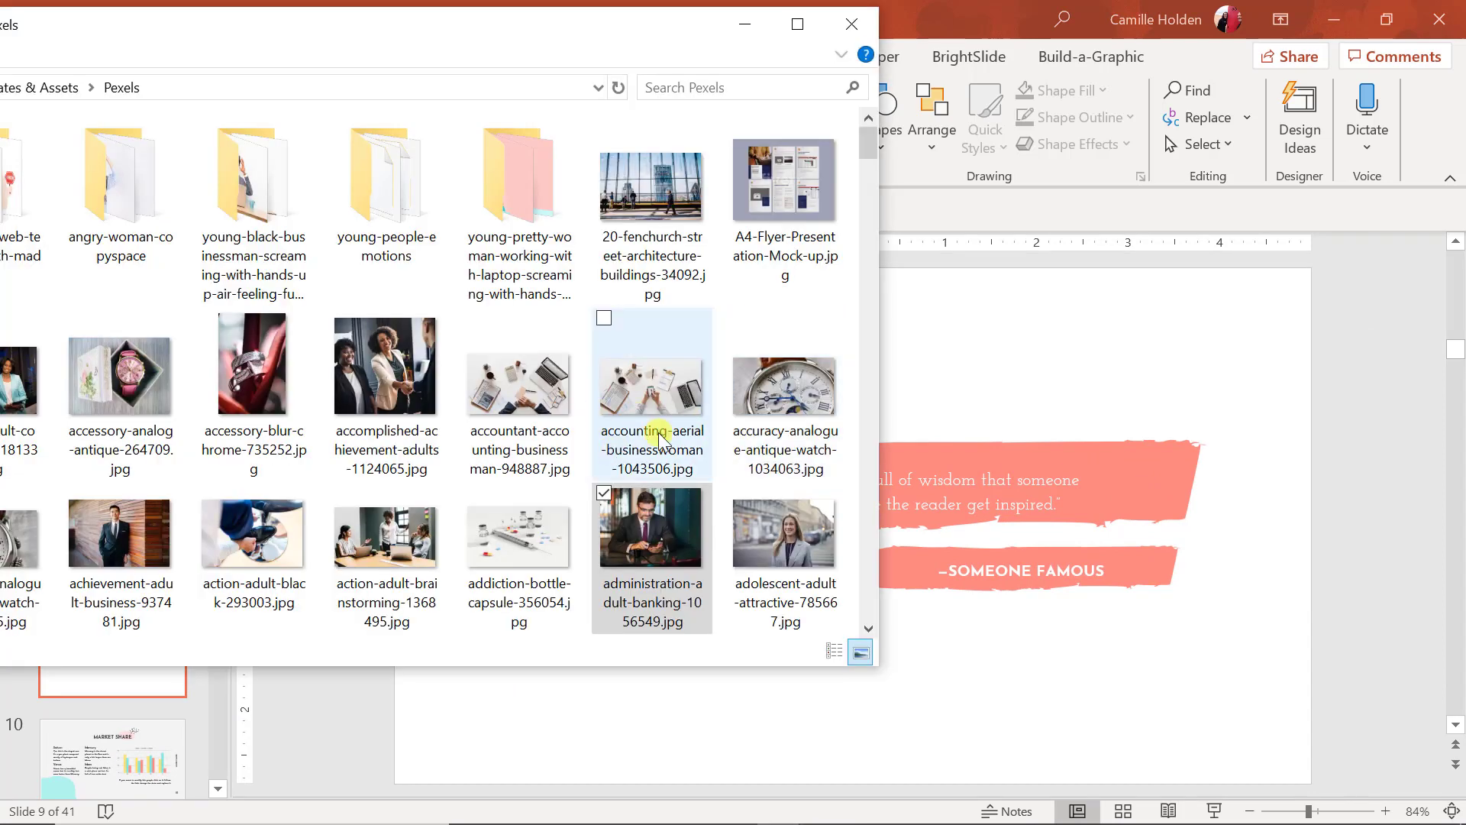
pyautogui.click(121, 535)
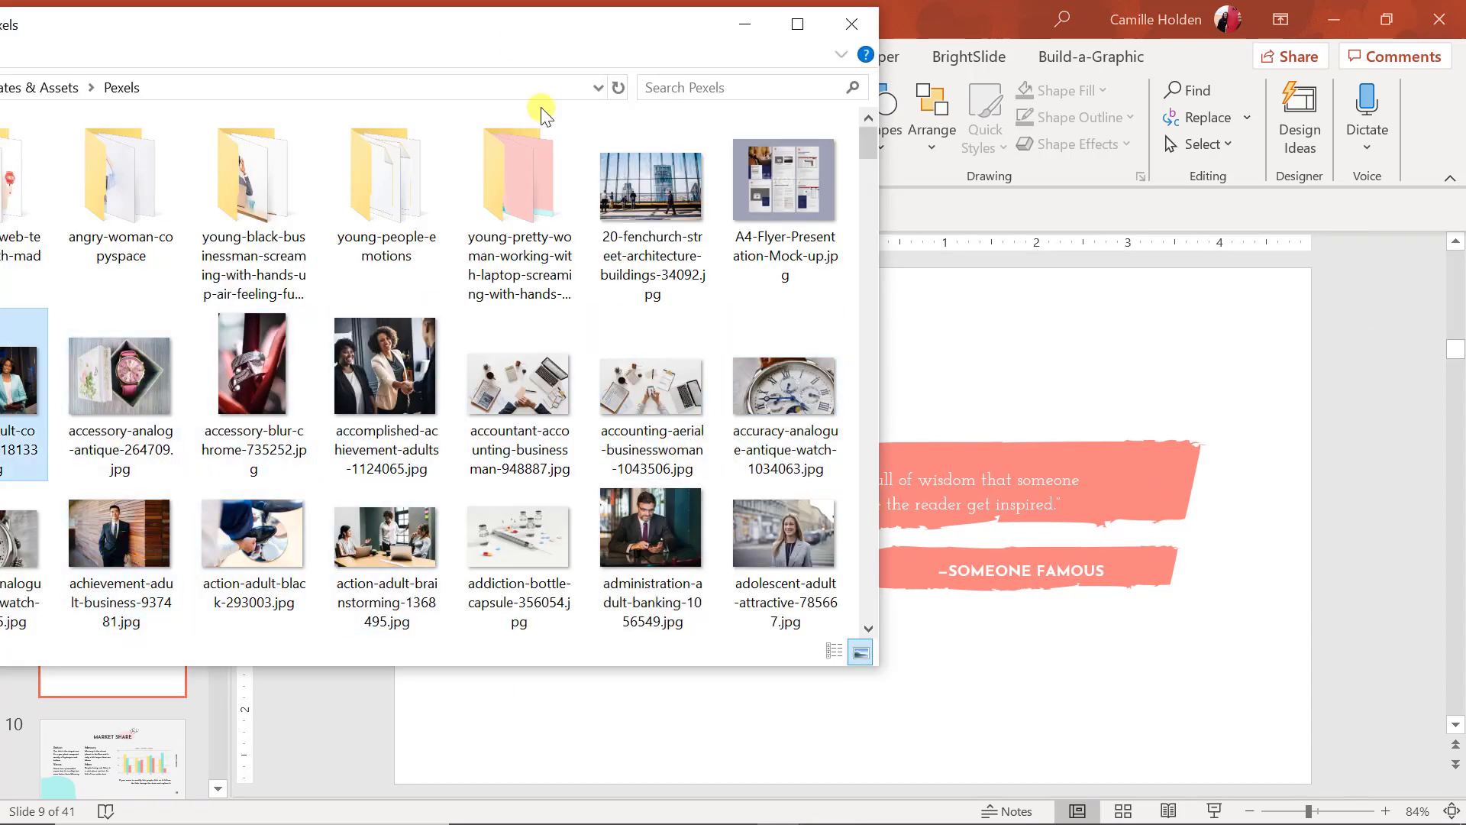
pyautogui.moveTo(784, 535); pyautogui.dragTo(1115, 672)
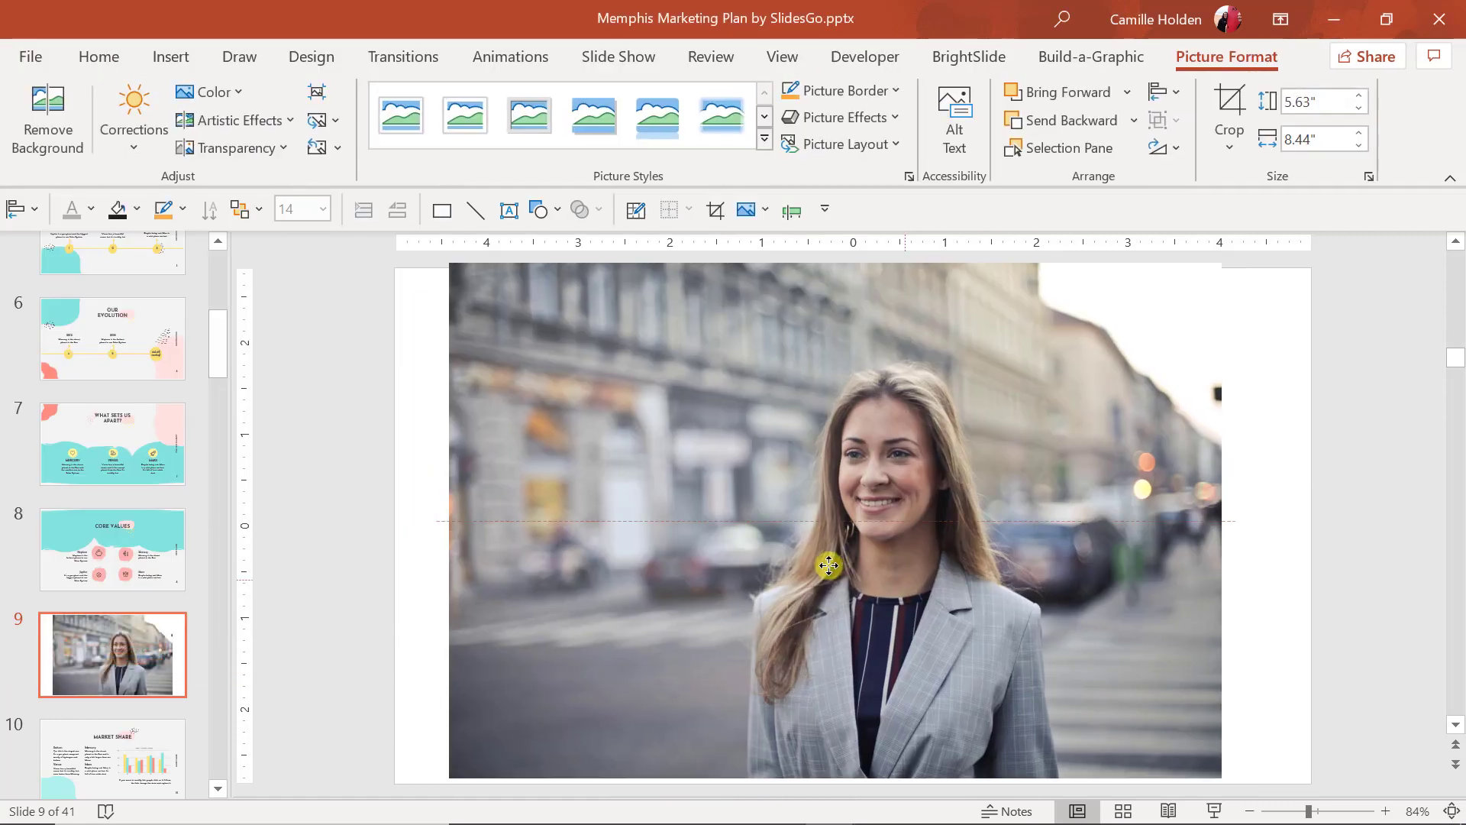
pyautogui.moveTo(828, 565); pyautogui.dragTo(841, 580)
# Crop the photo to 16:9, enlarge it to fill the slide, and send it to back.
pyautogui.click(1229, 137)
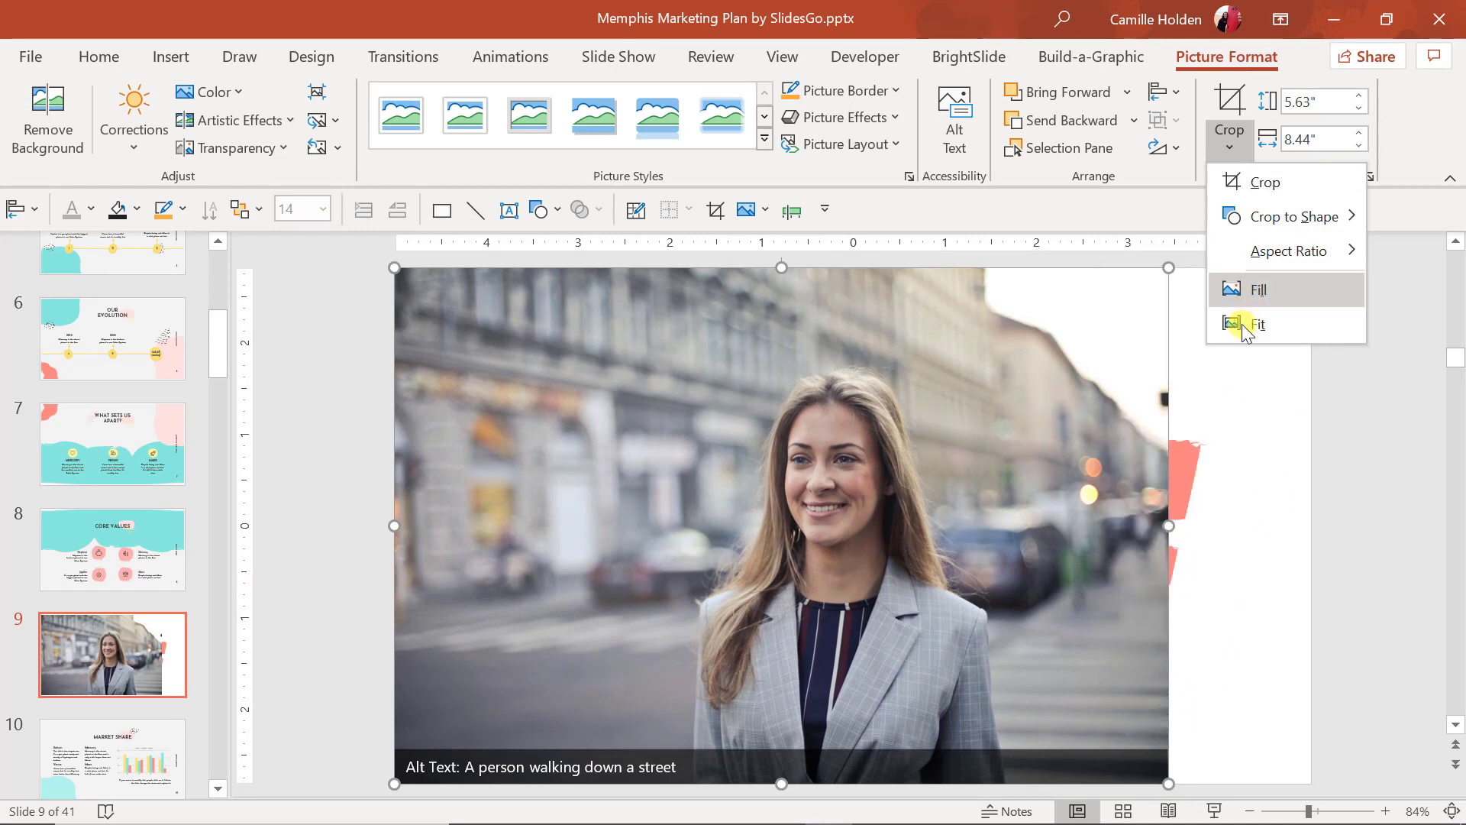
pyautogui.moveTo(1288, 251)
pyautogui.click(1176, 675)
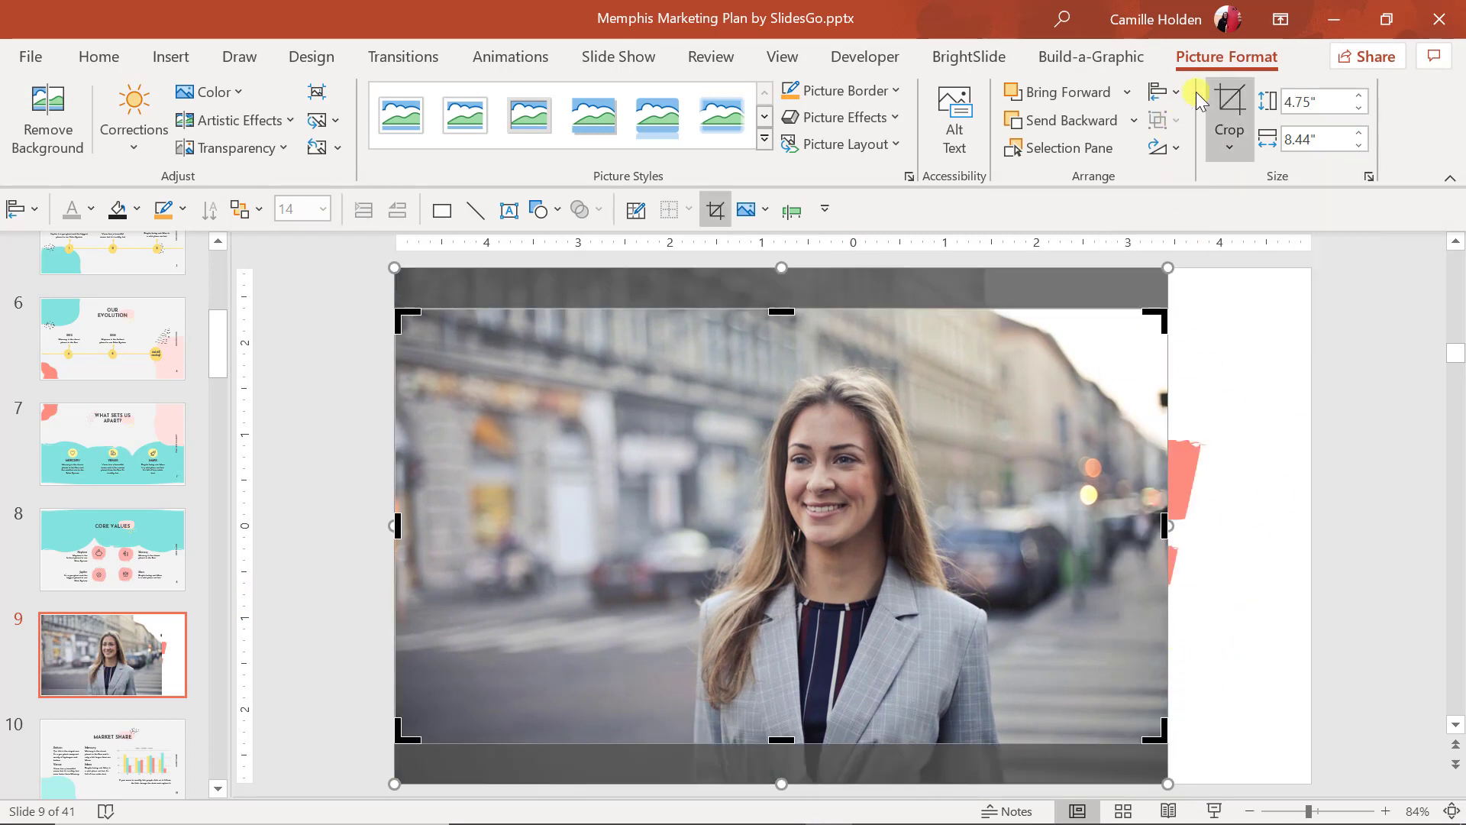
pyautogui.click(1228, 107)
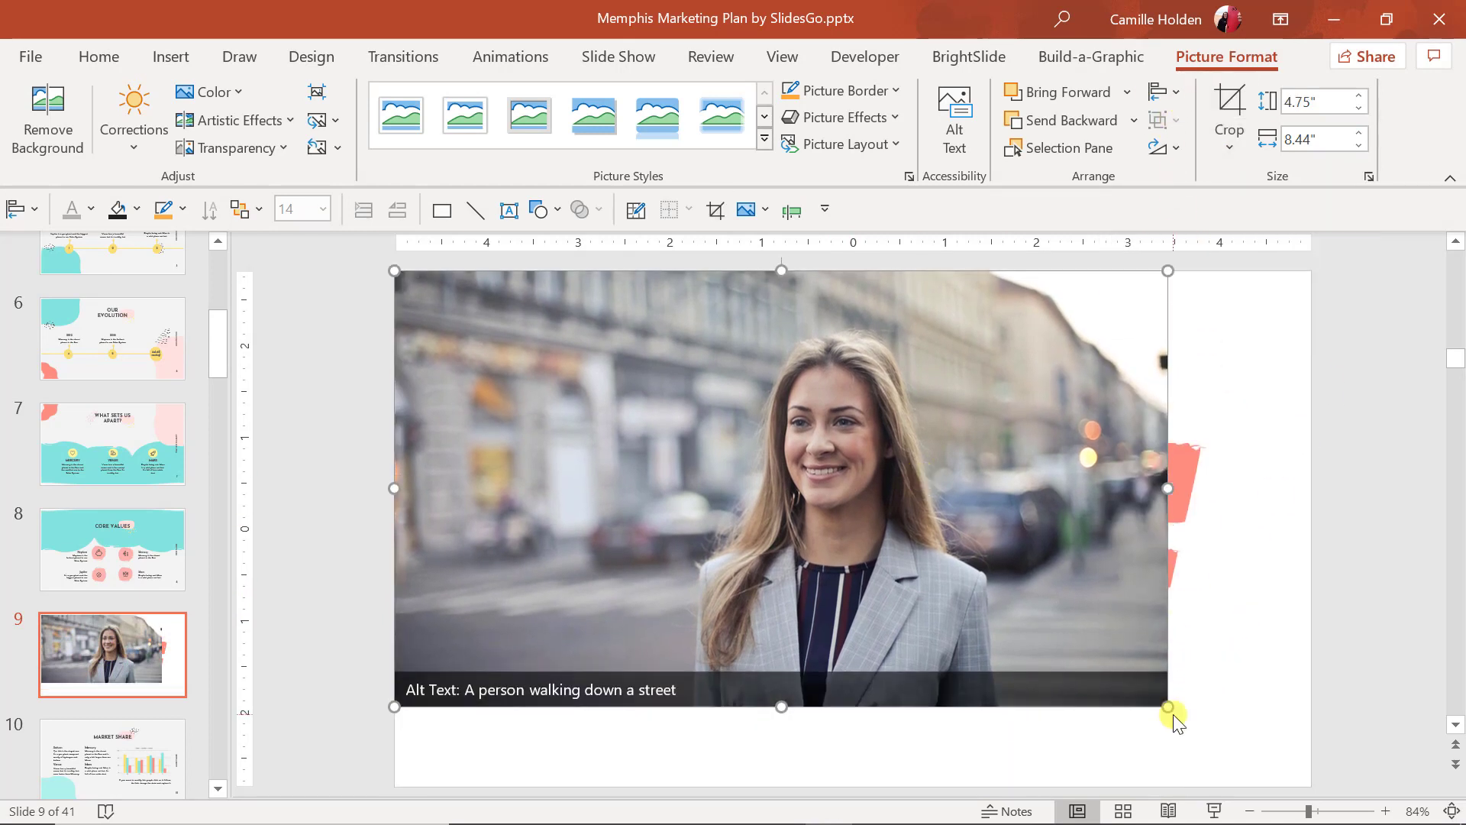
pyautogui.moveTo(1172, 713)
pyautogui.mouseDown()
pyautogui.moveTo(1247, 779)
pyautogui.moveTo(1311, 782)
pyautogui.mouseUp()
pyautogui.click(1134, 121)
pyautogui.click(1109, 185)
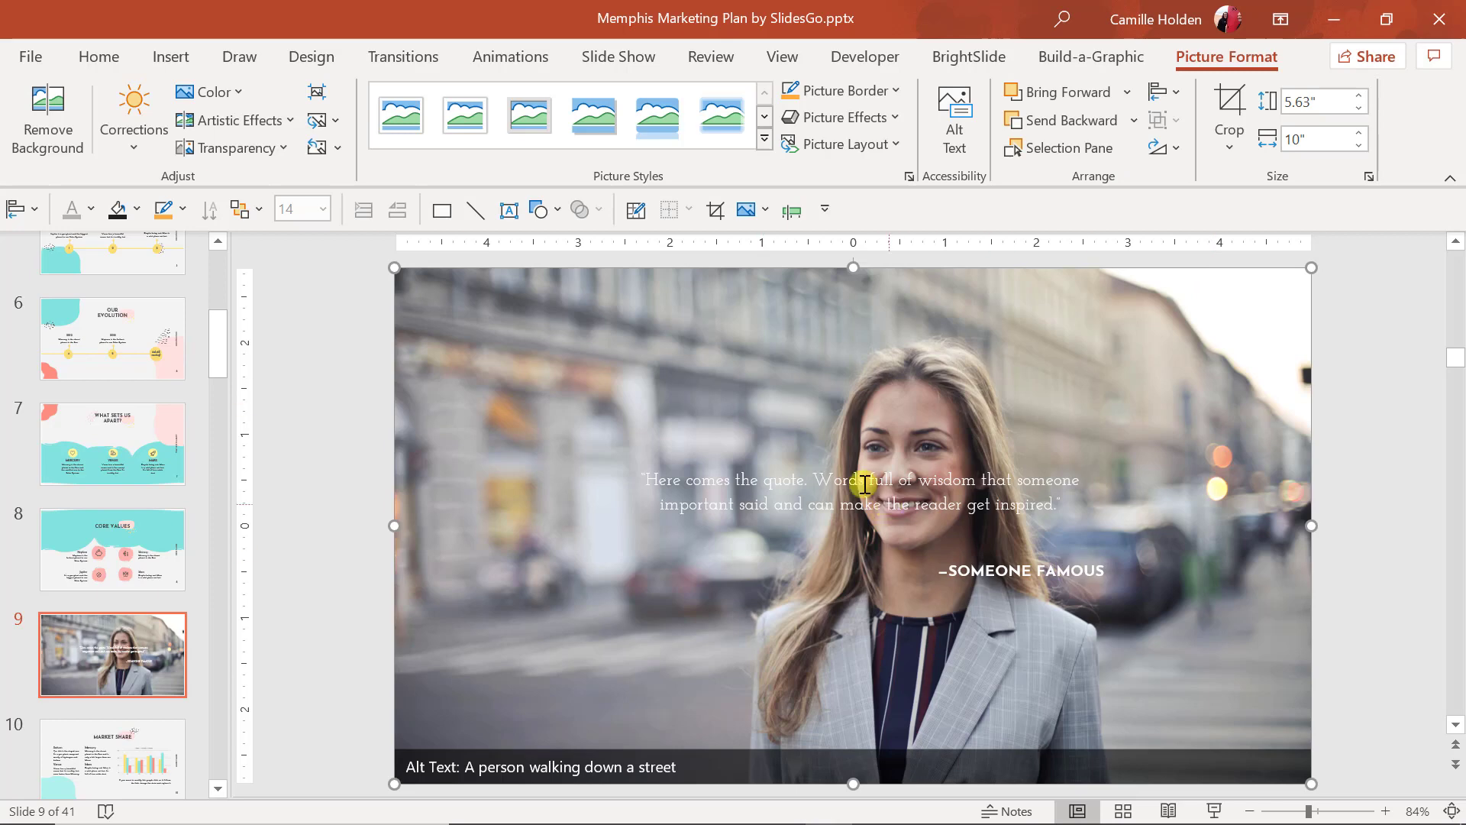
# Select both pink brush shapes on the quote layout in Slide Master view.
pyautogui.click(832, 465)
pyautogui.keyDown('shift'); pyautogui.click(1023, 570); pyautogui.keyUp('shift')
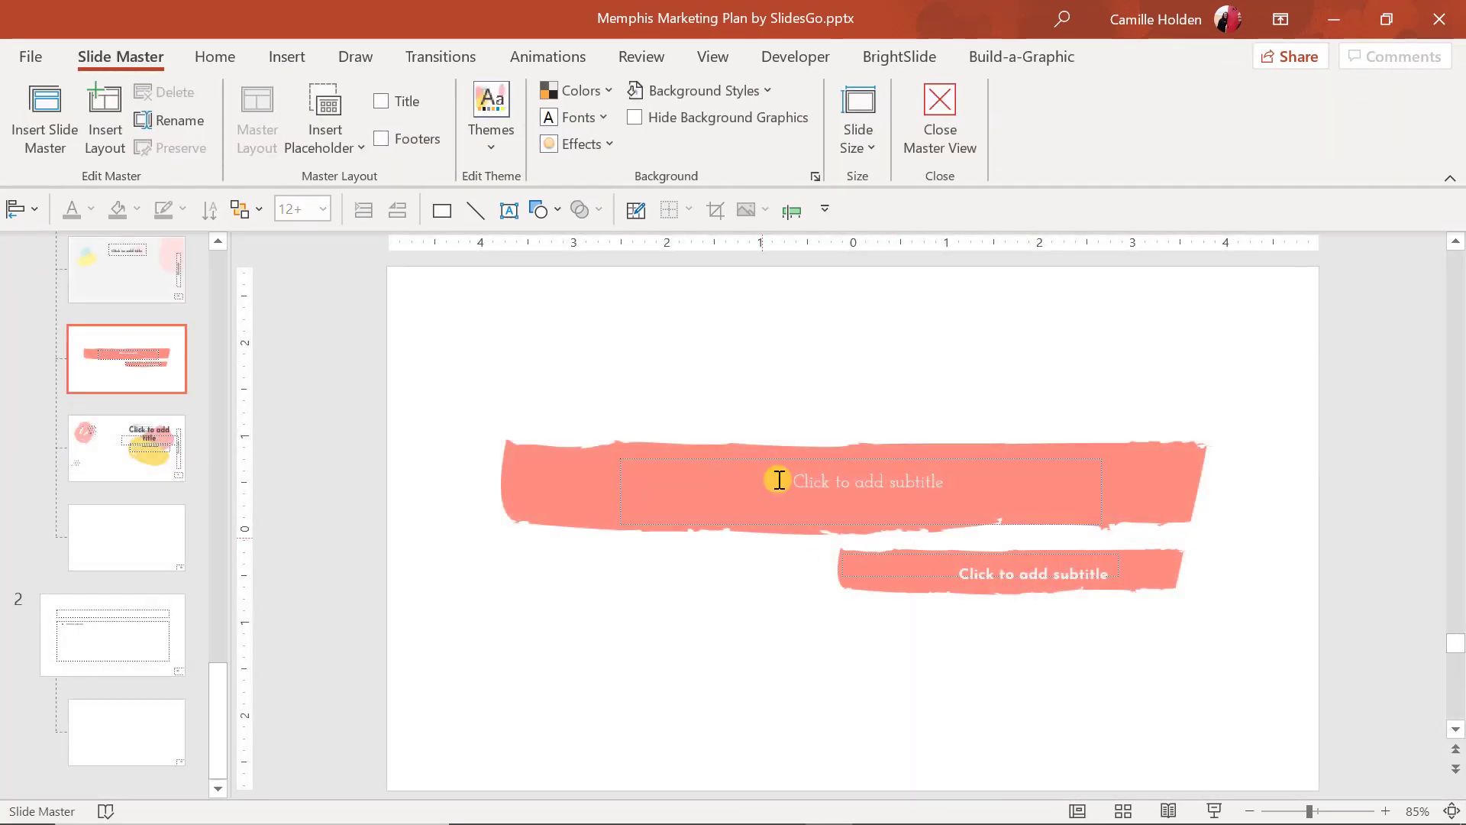
pyautogui.click(579, 469)
pyautogui.click(1152, 574)
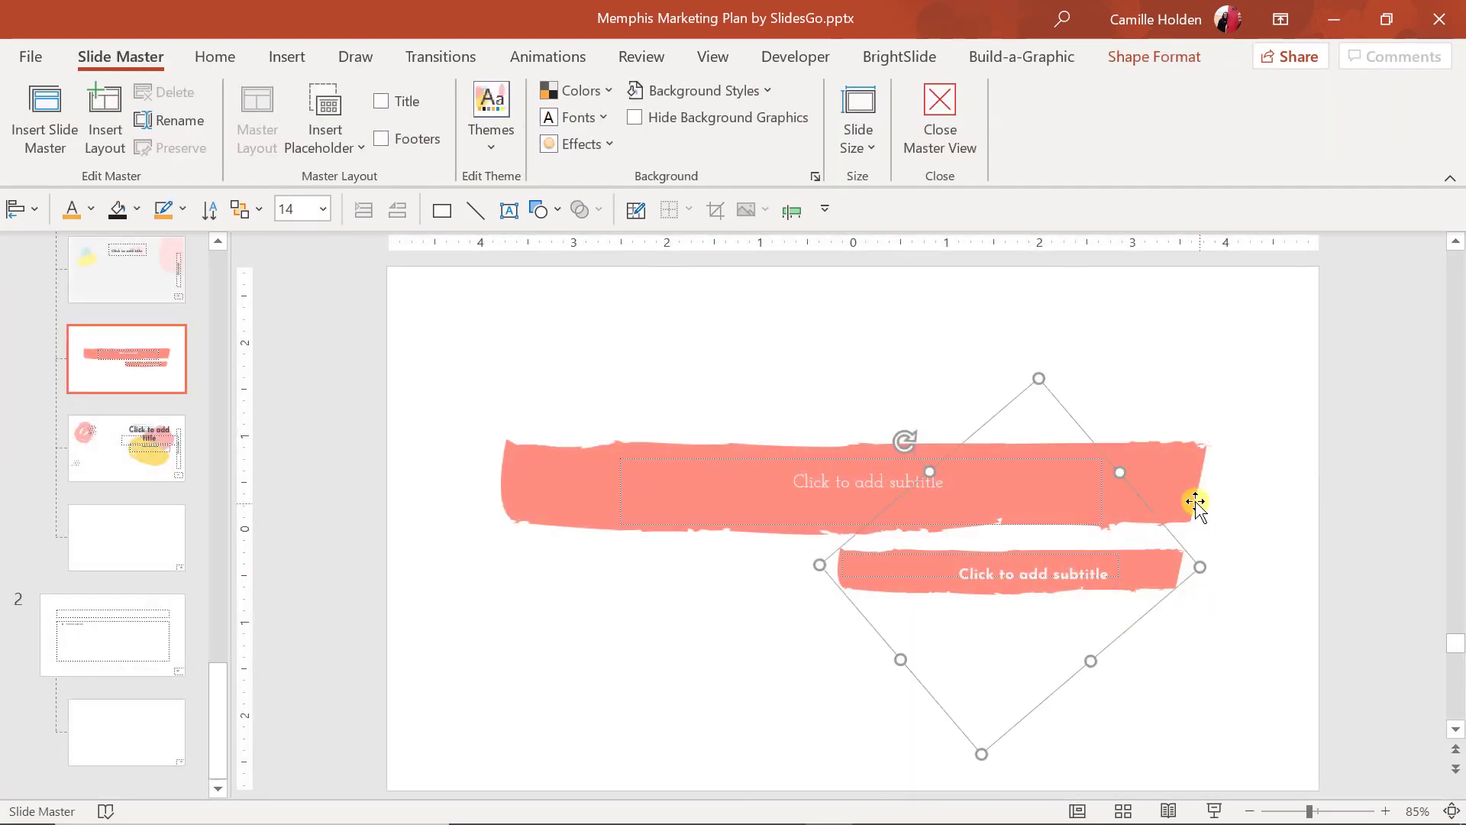
pyautogui.click(1103, 569)
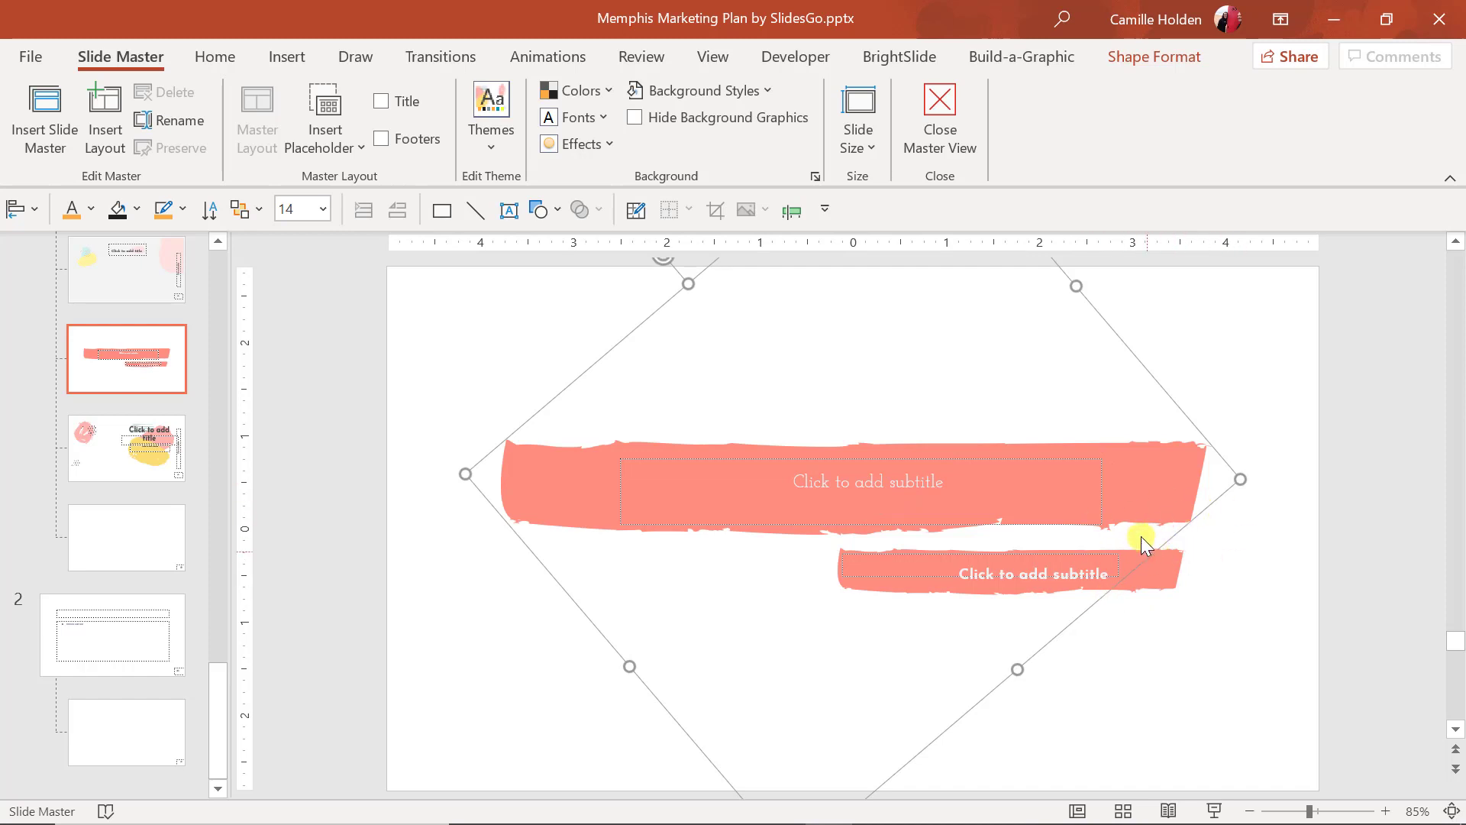
pyautogui.keyDown('shift'); pyautogui.click(1178, 592); pyautogui.keyUp('shift')
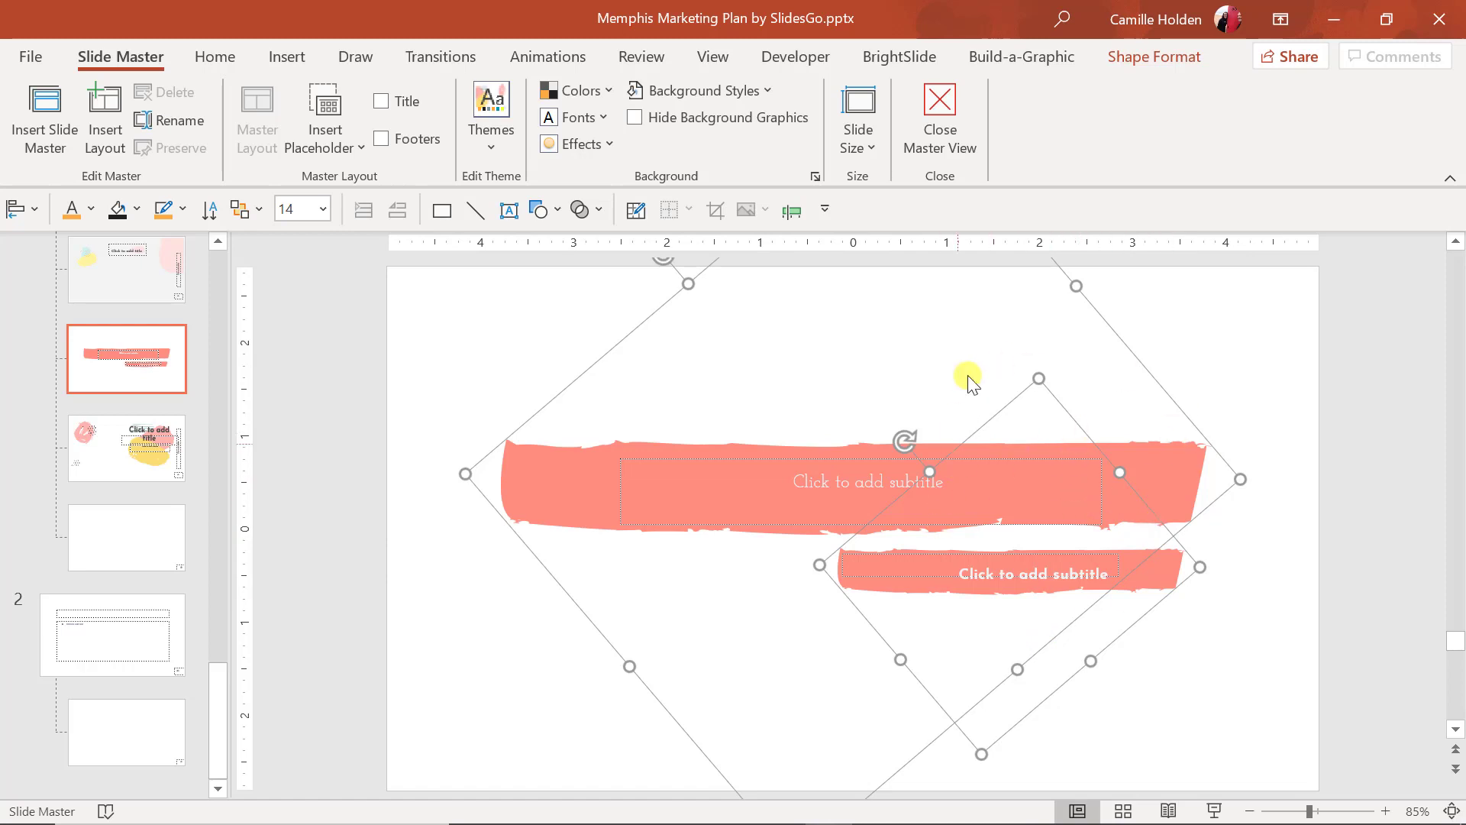
# Paste the brush shapes onto slide 9 and send them behind the quote text.
pyautogui.click(966, 96)
pyautogui.hotkey('ctrl', 'v')
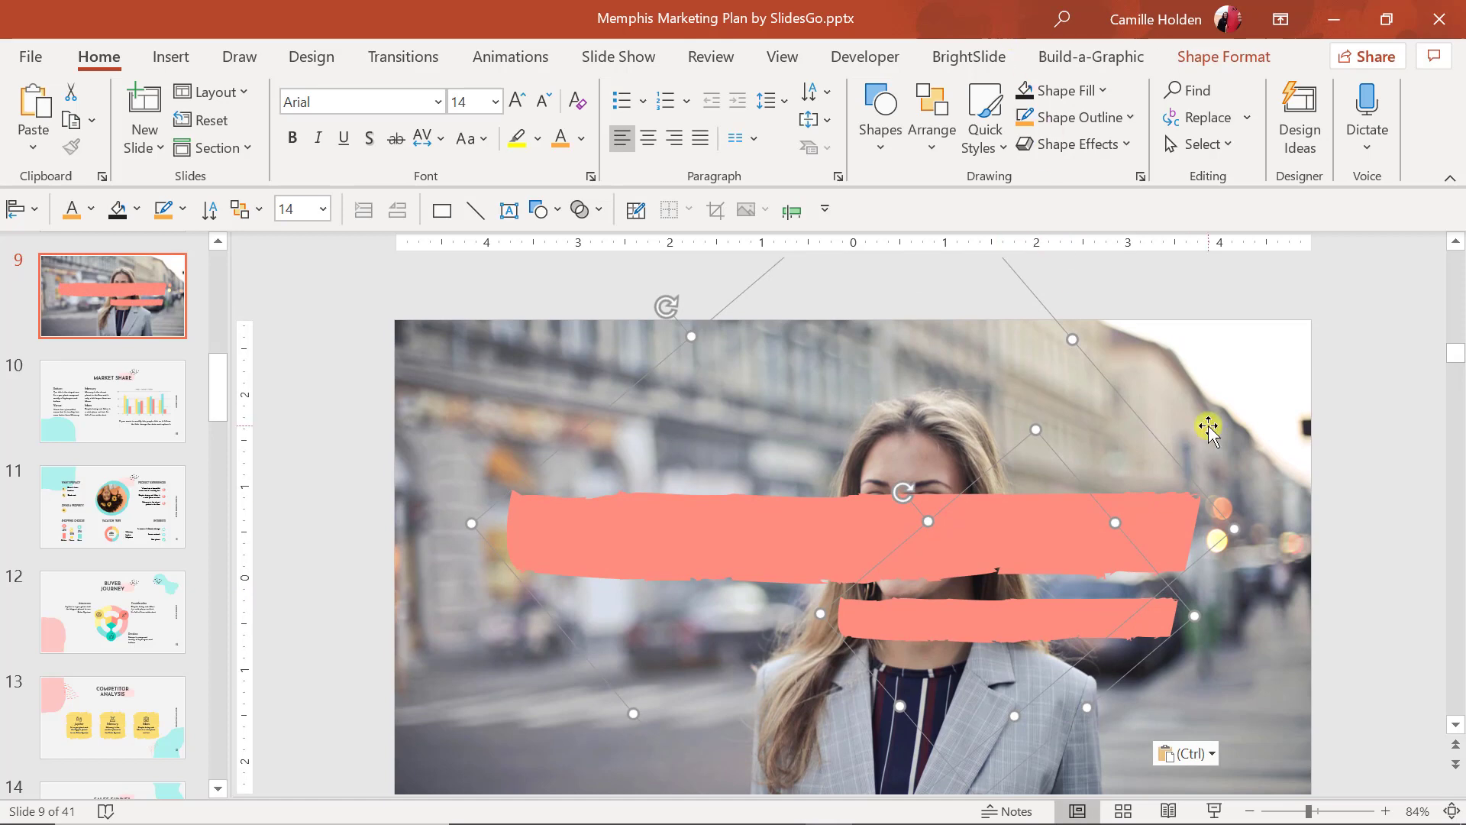
pyautogui.keyDown('shift'); pyautogui.click(1205, 425); pyautogui.keyUp('shift')
pyautogui.click(1180, 58)
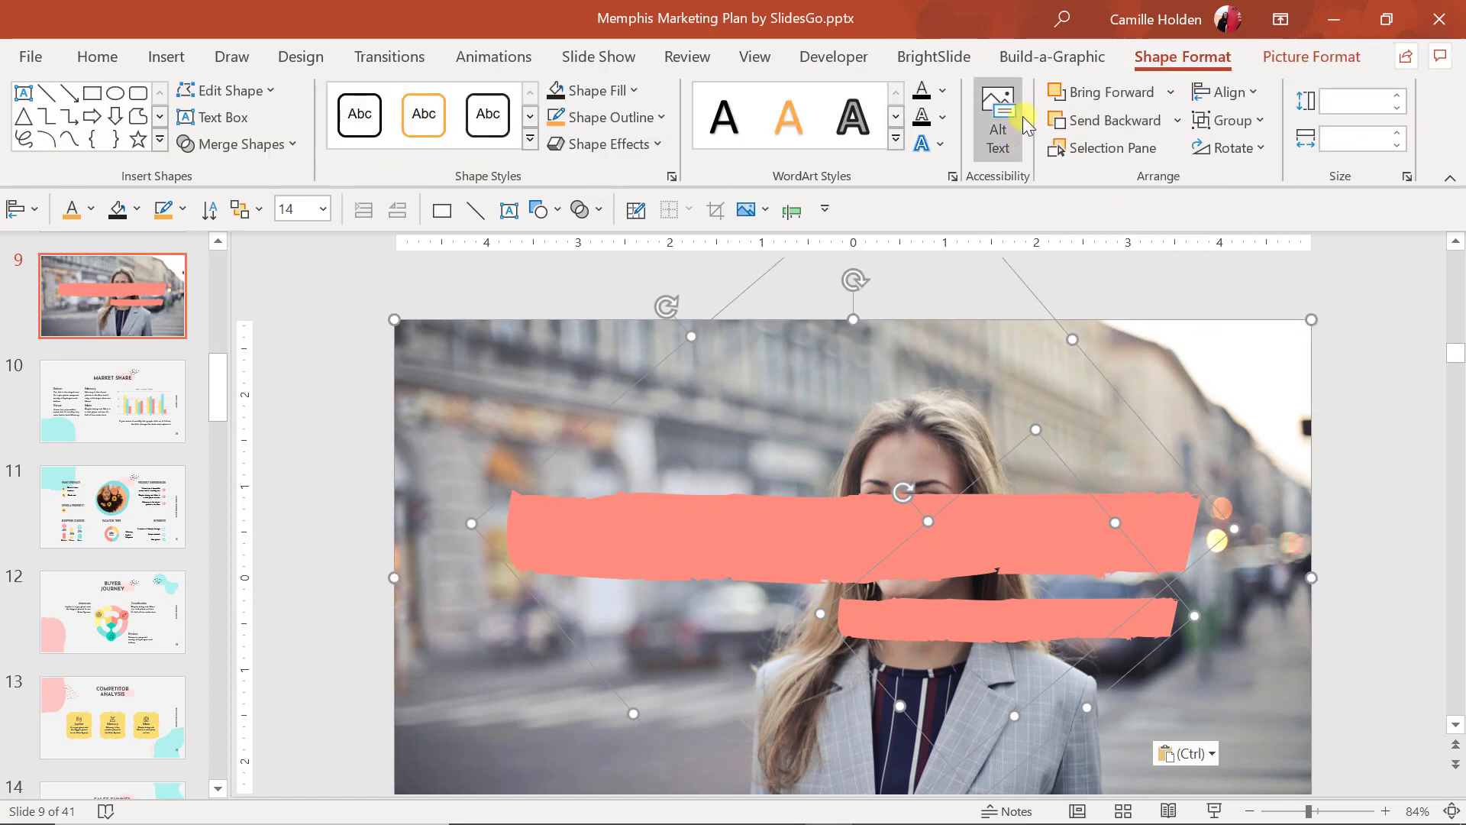
pyautogui.click(1176, 120)
pyautogui.click(1123, 187)
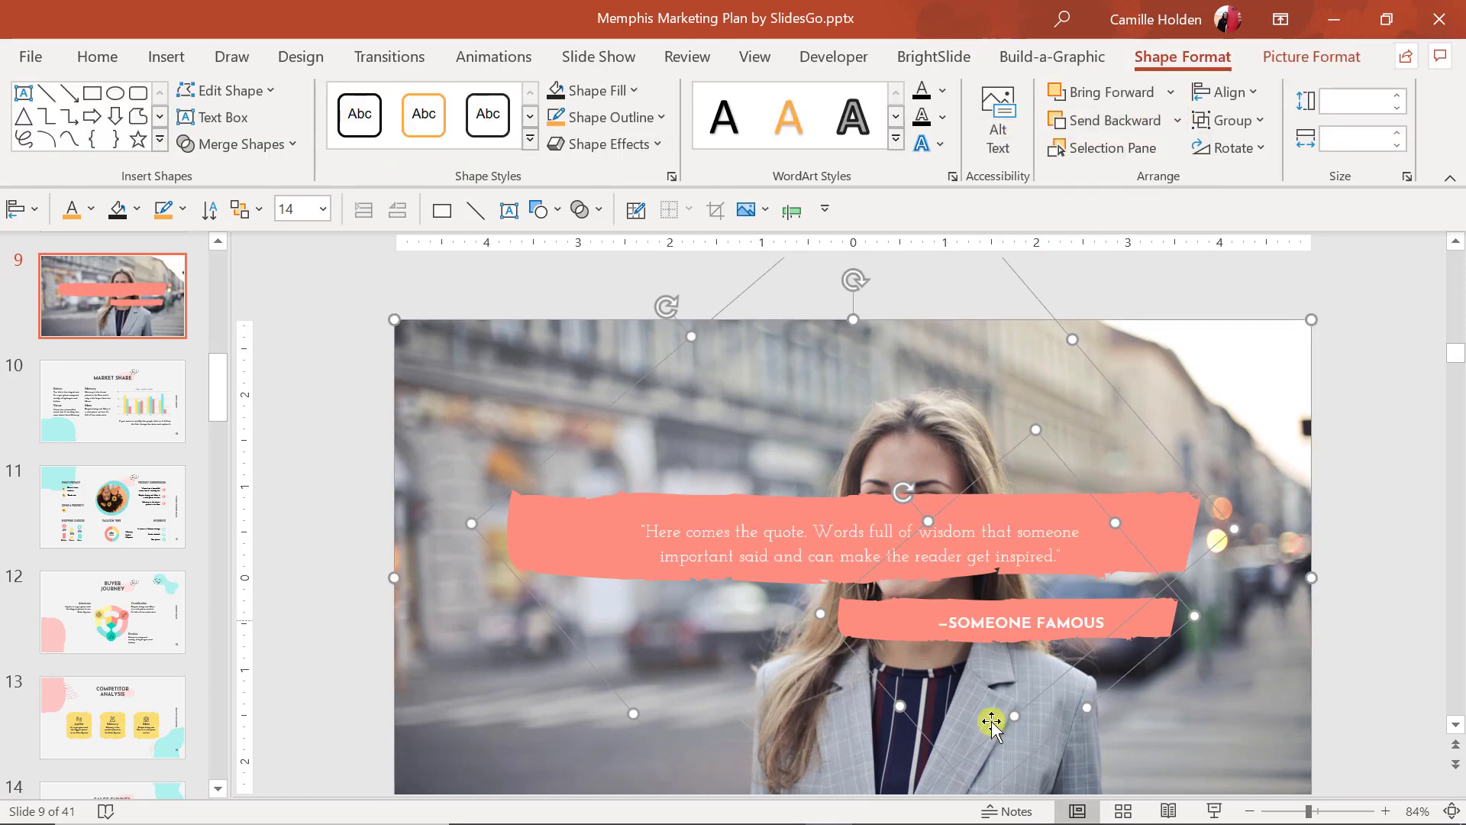
pyautogui.click(1355, 588)
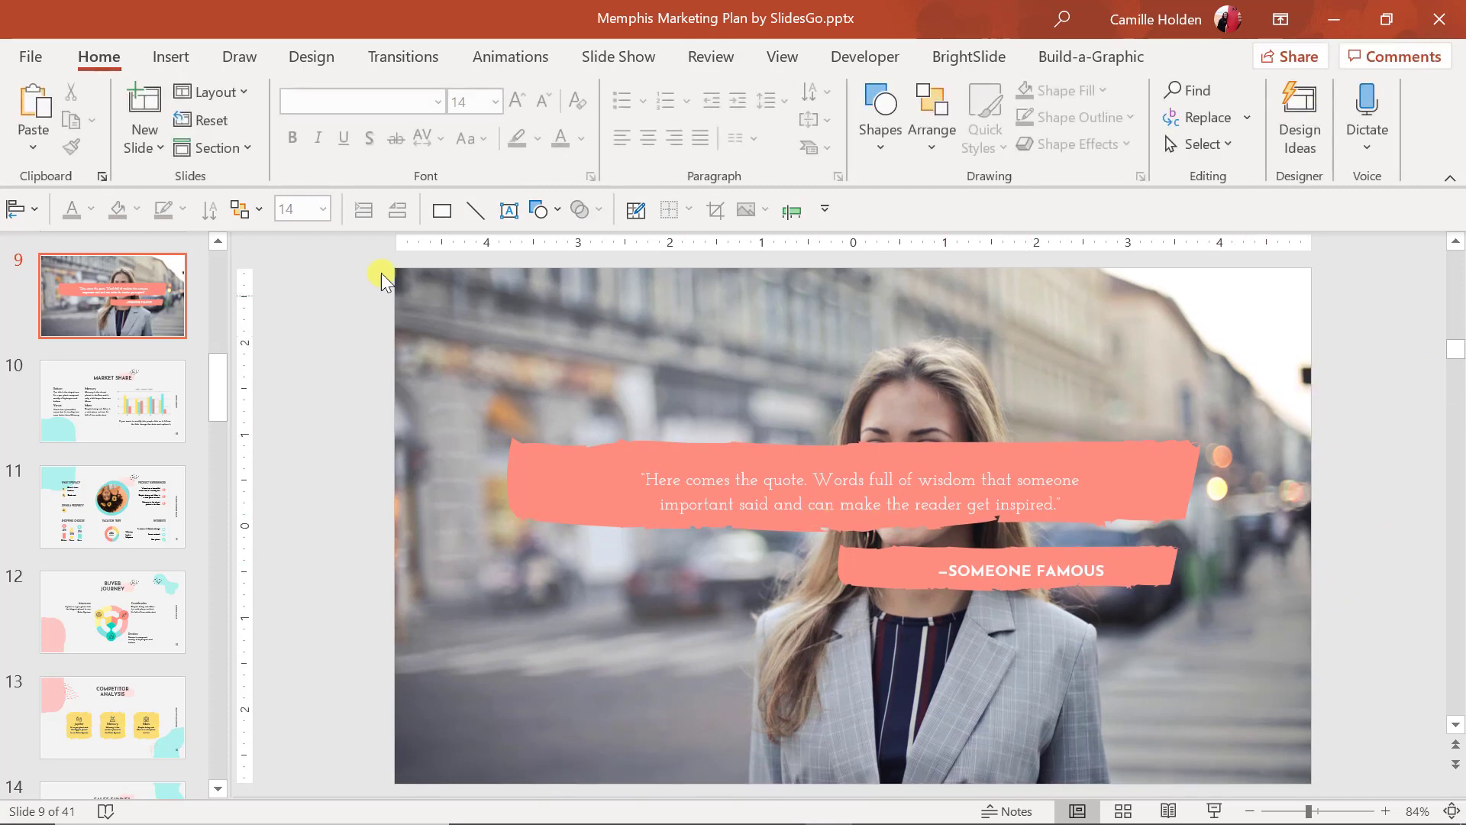
# Move the quote and author banners lower on the slide, leaving the photo in place.
pyautogui.keyDown('ctrl'); pyautogui.scroll(-1, 364, 286); pyautogui.keyUp('ctrl')
pyautogui.keyDown('ctrl'); pyautogui.scroll(-1, 364, 286); pyautogui.keyUp('ctrl')
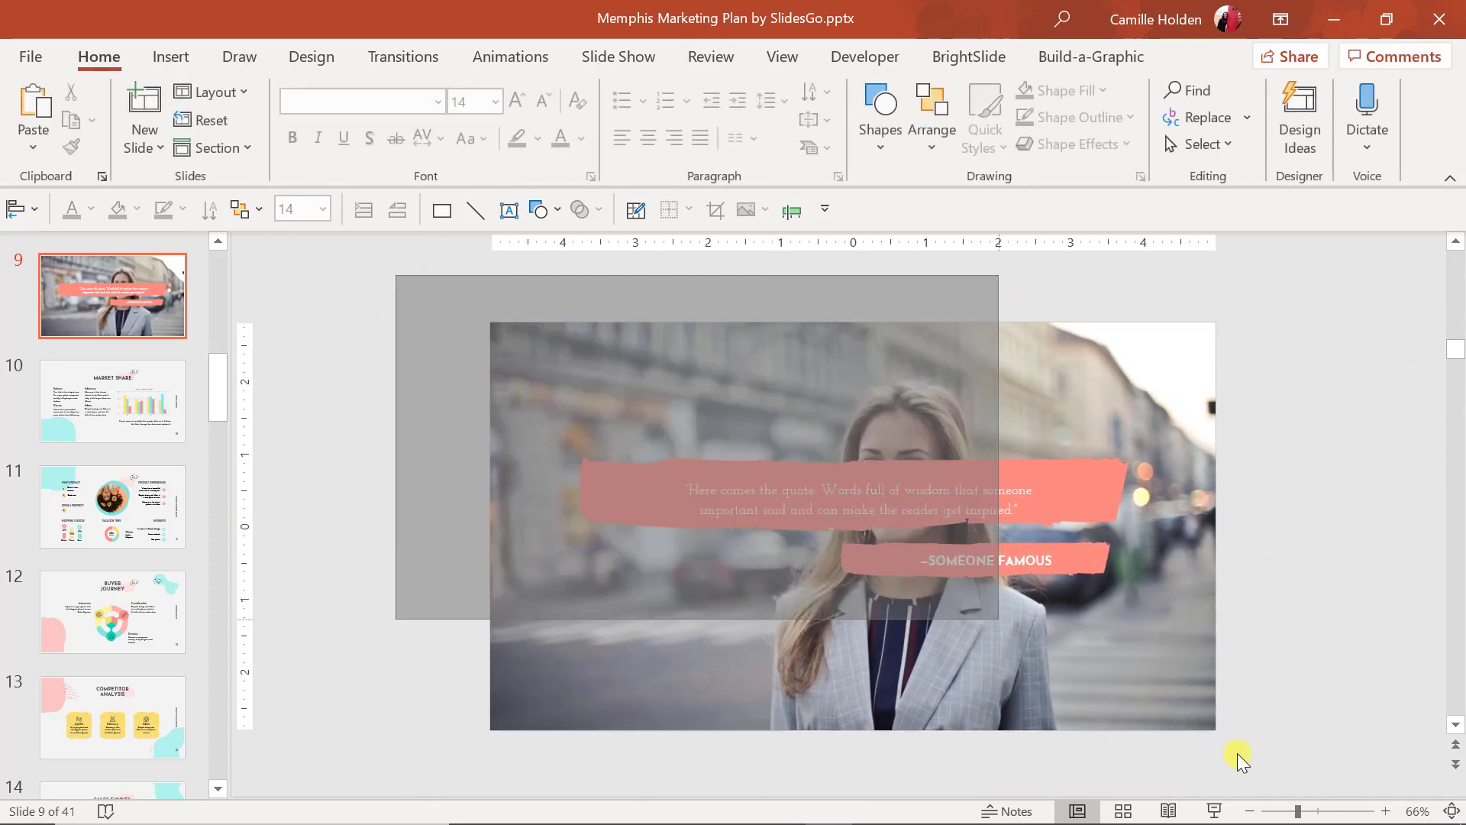
pyautogui.moveTo(397, 277); pyautogui.dragTo(1237, 717)
pyautogui.keyDown('shift'); pyautogui.click(1180, 657); pyautogui.keyUp('shift')
pyautogui.moveTo(1095, 475); pyautogui.dragTo(1093, 575)
pyautogui.click(1329, 629)
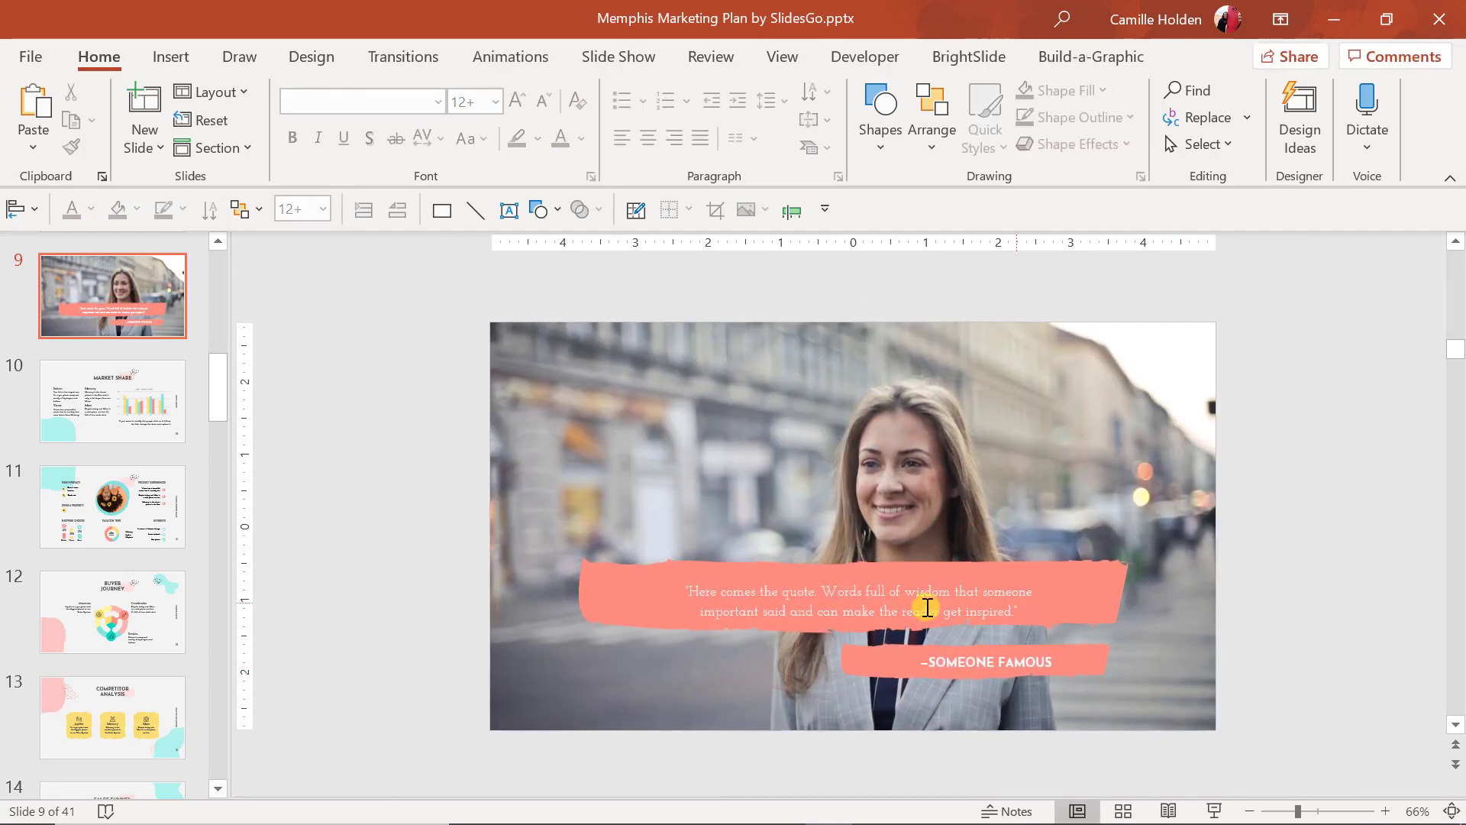
# Undo an accidental move of the background photo so it fills the slide again.
pyautogui.moveTo(672, 486)
pyautogui.mouseDown()
pyautogui.moveTo(801, 552)
pyautogui.moveTo(1283, 607)
pyautogui.mouseUp()
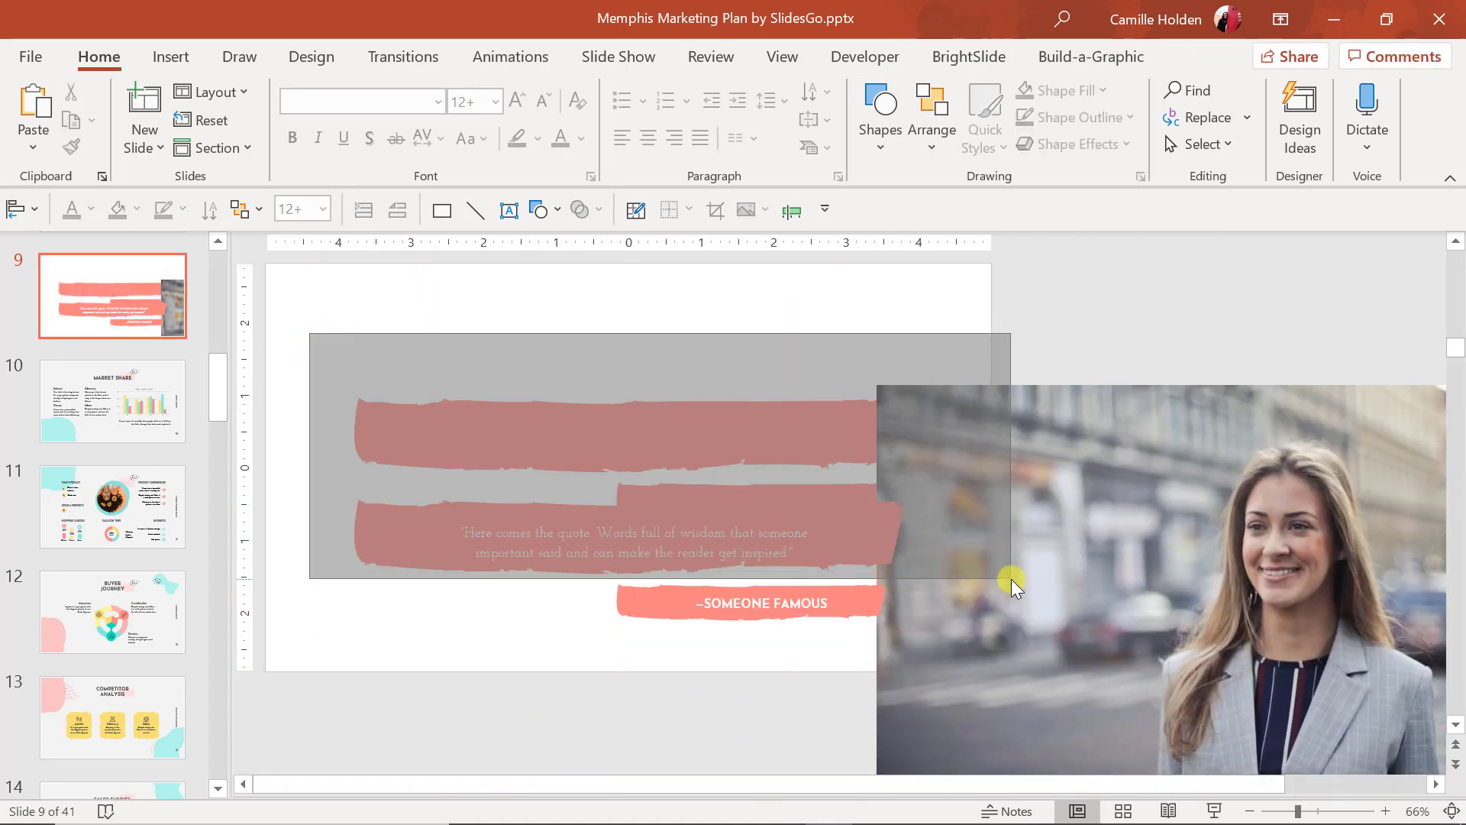
pyautogui.moveTo(311, 341); pyautogui.dragTo(1019, 588)
pyautogui.click(1206, 613)
pyautogui.hotkey('ctrl', 'z')
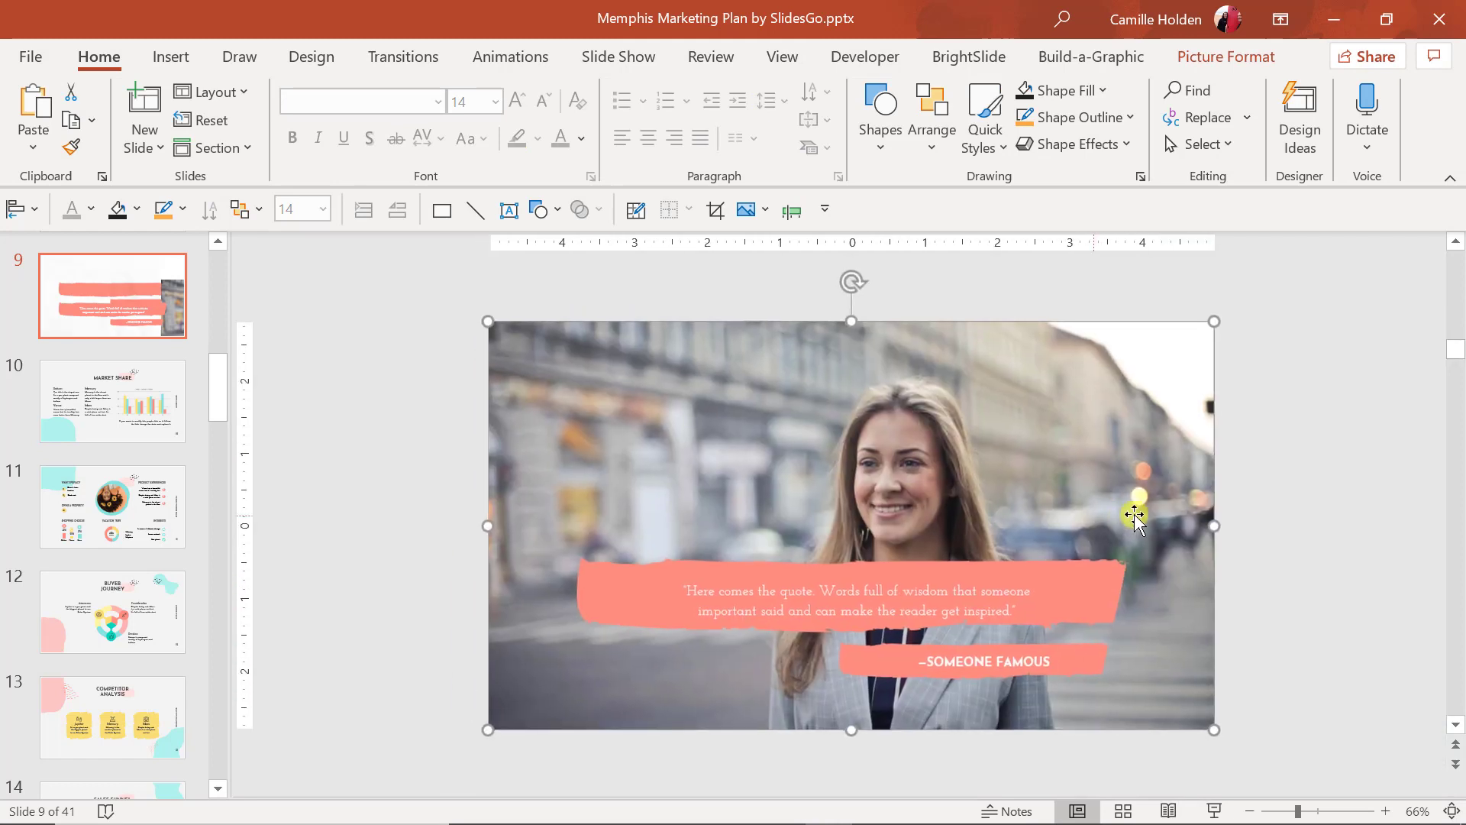
pyautogui.click(1254, 530)
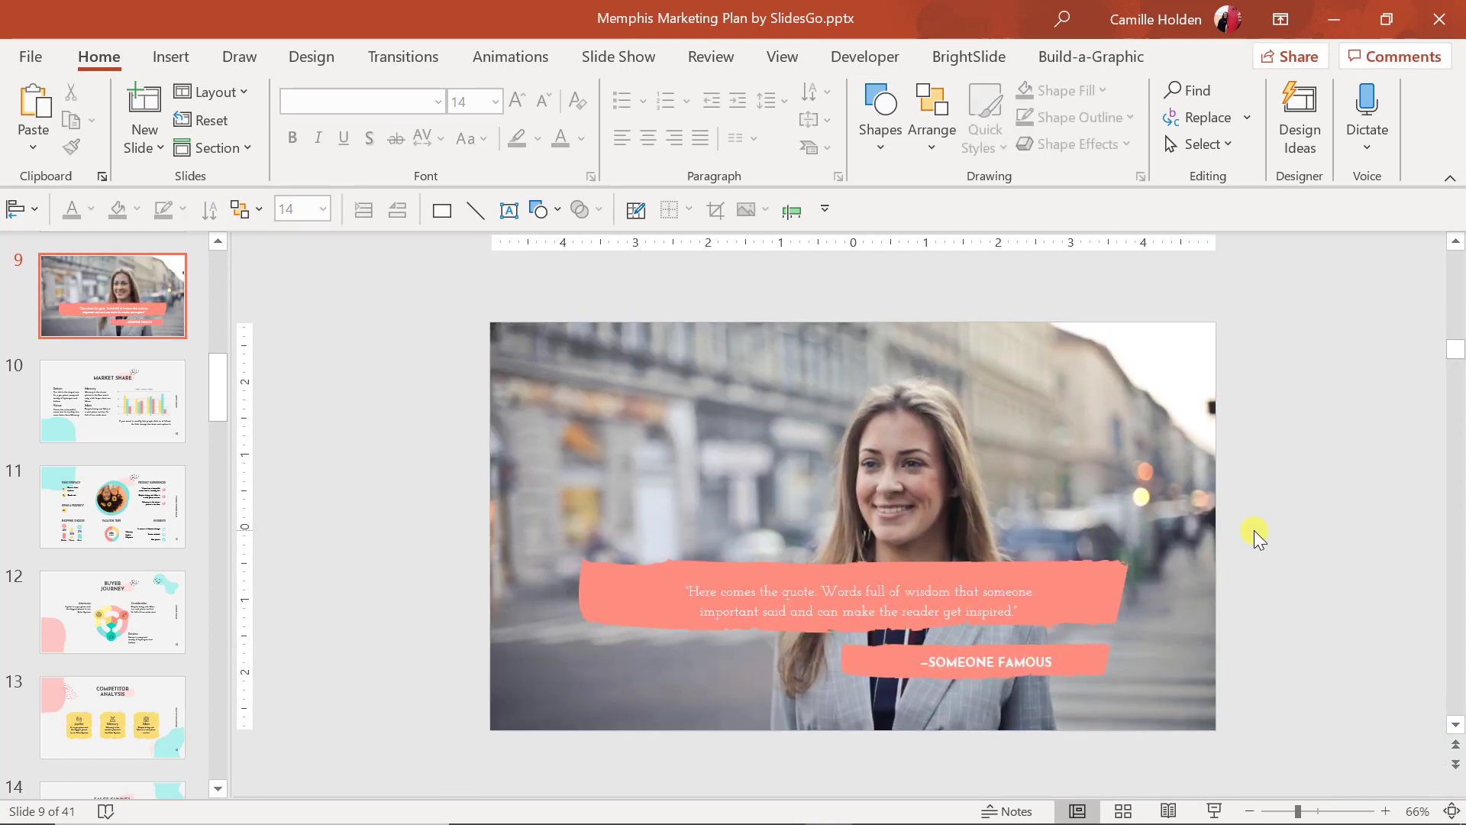
pyautogui.scroll(5, 107, 565)
pyautogui.scroll(5, 106, 565)
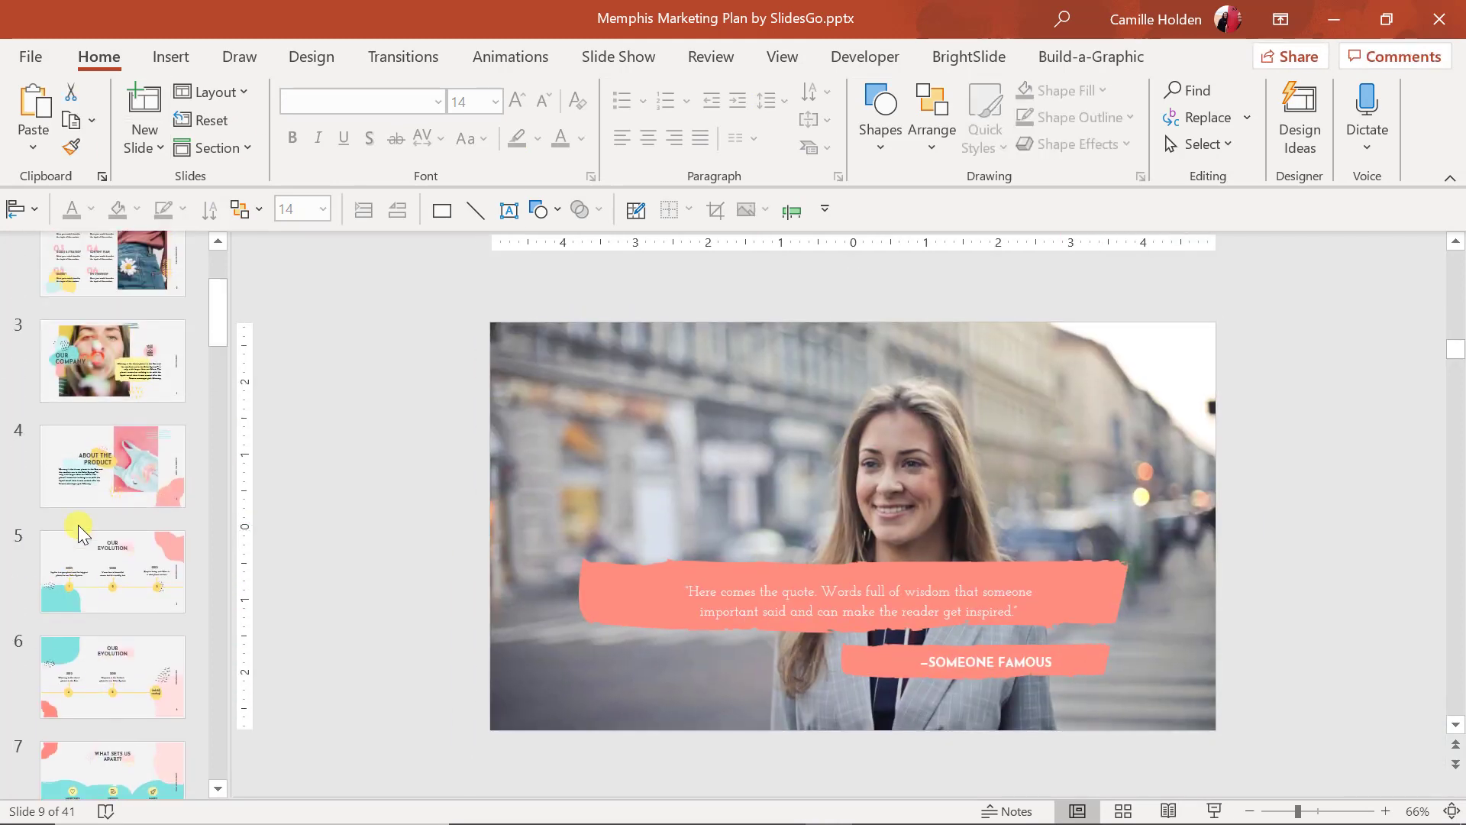
# Scroll up and select the slide 1 Memphis Marketing Plan thumbnail.
pyautogui.scroll(2, 107, 430)
pyautogui.click(78, 319)
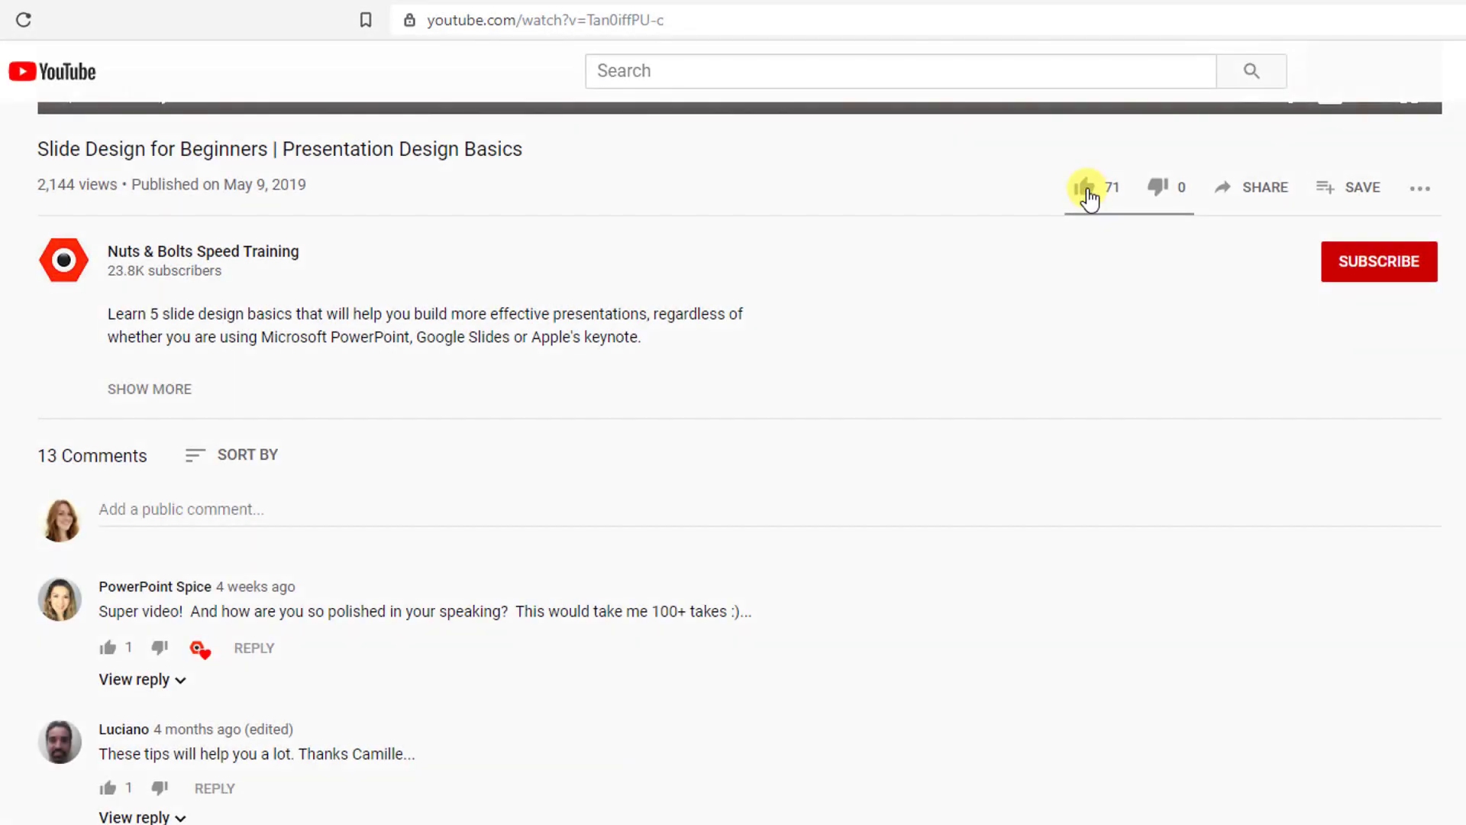
# Like the video, subscribe with notifications on, and start a comment with 'Thanks'.
pyautogui.click(1086, 189)
pyautogui.click(1371, 279)
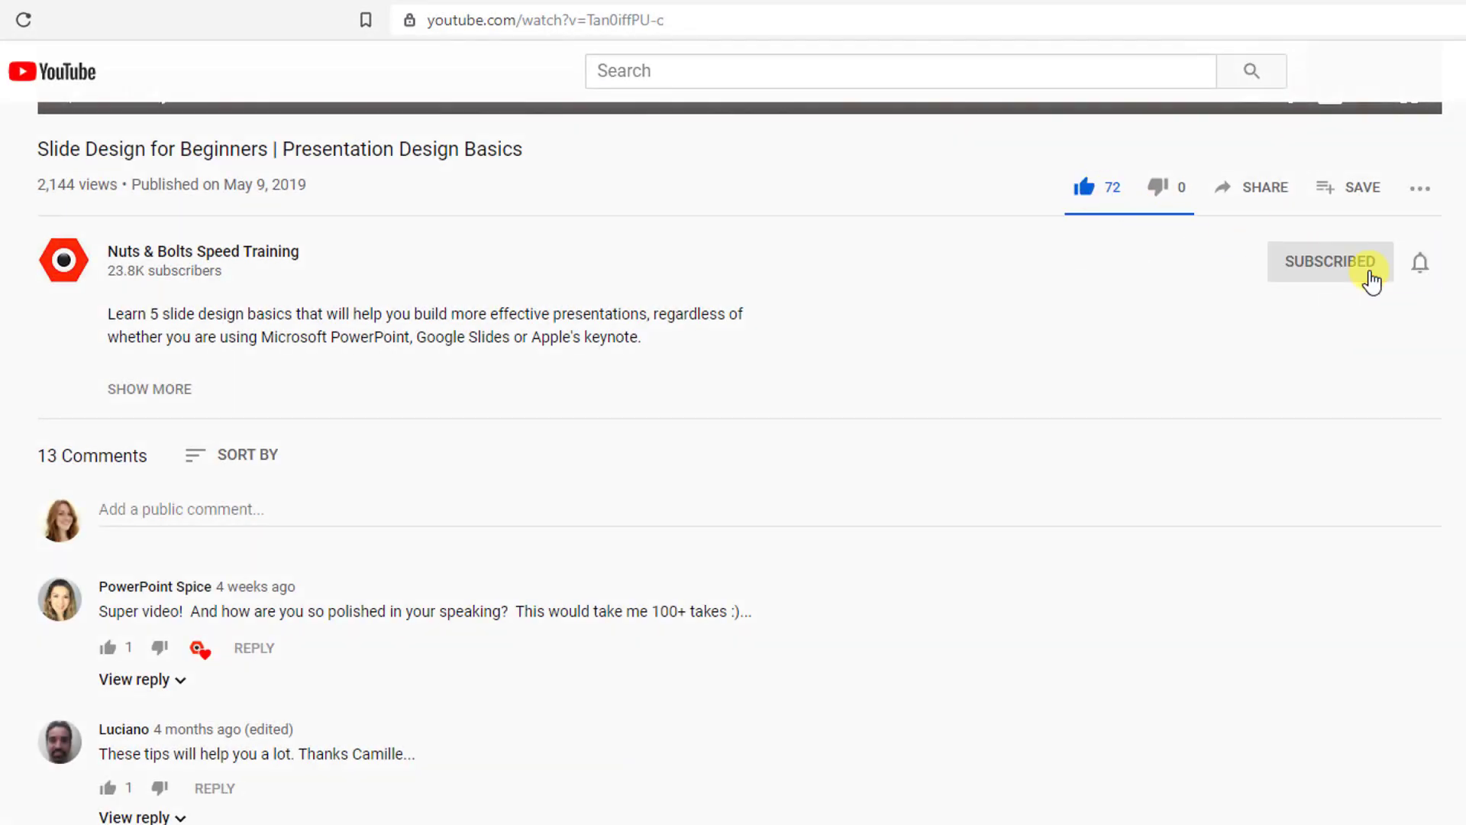
pyautogui.click(1421, 263)
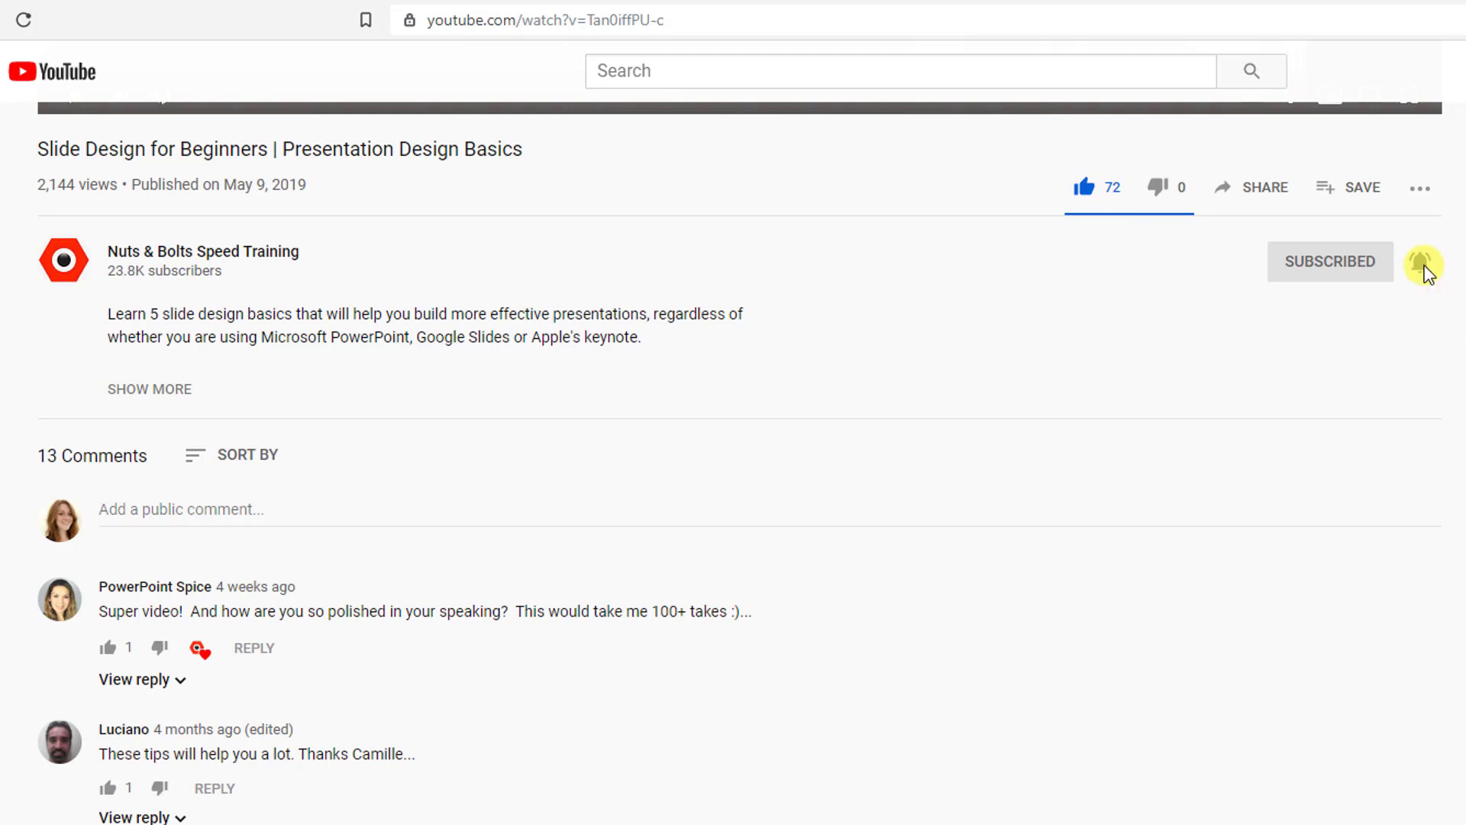
pyautogui.click(488, 510)
pyautogui.write('Thanks for up')
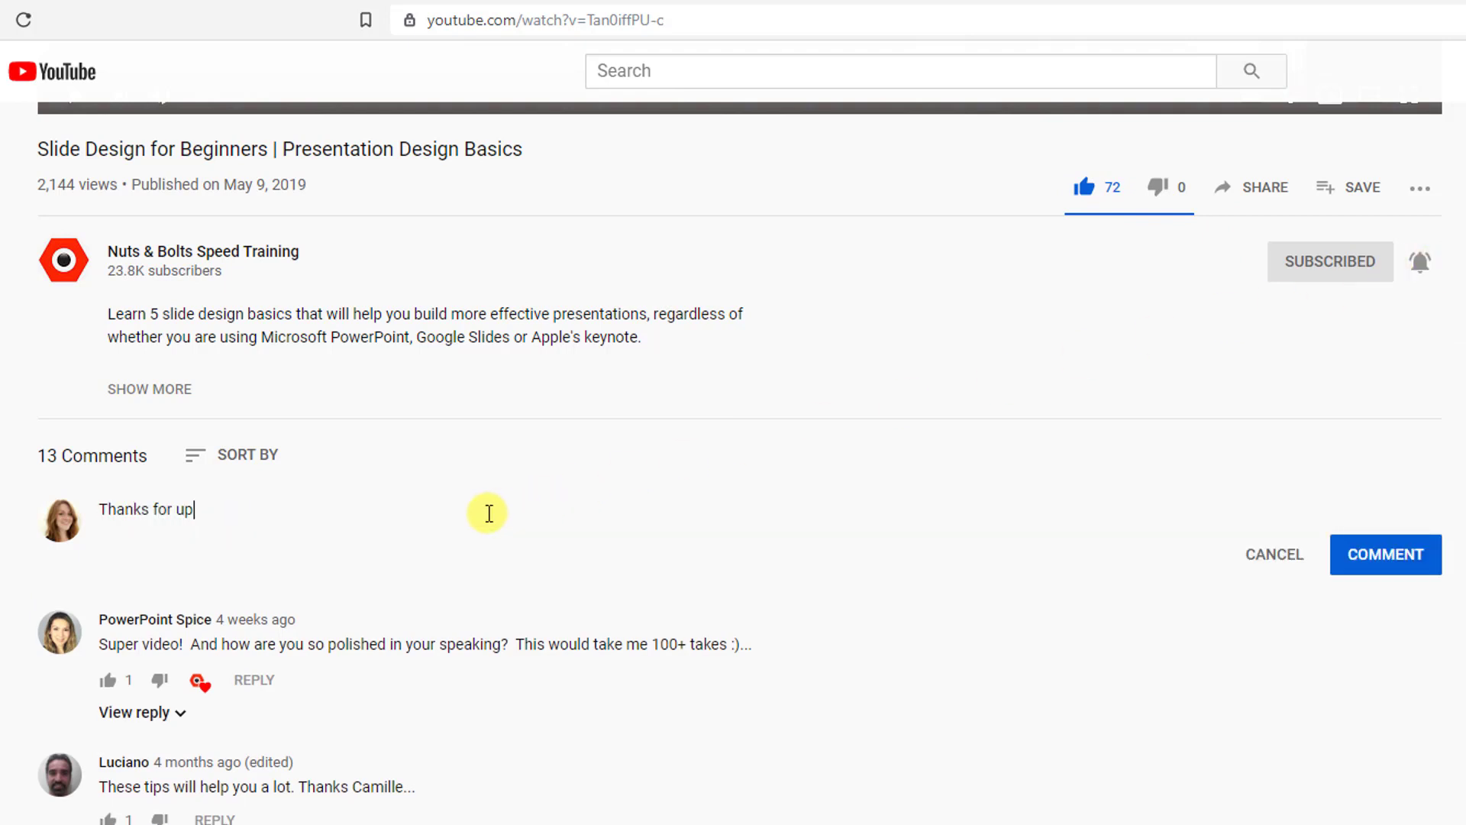